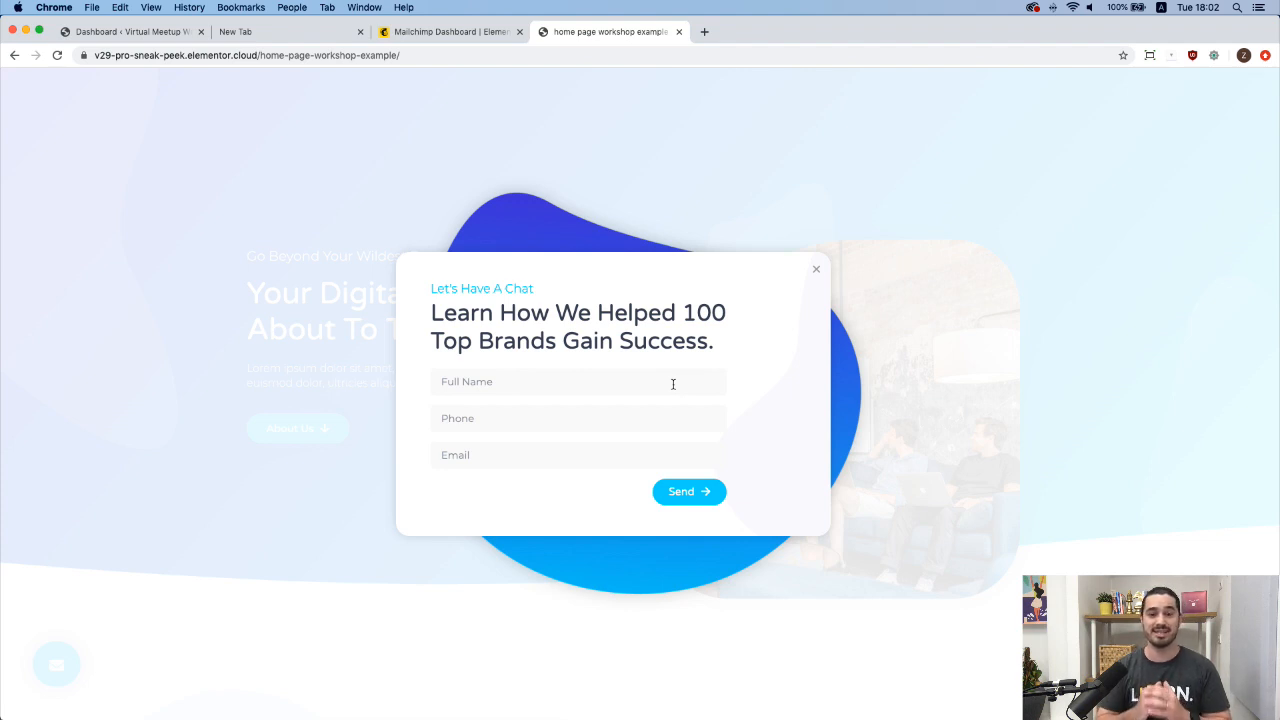
Fill the popup form's Full Name, Phone and Email fields with test values and send it.
click(487, 390)
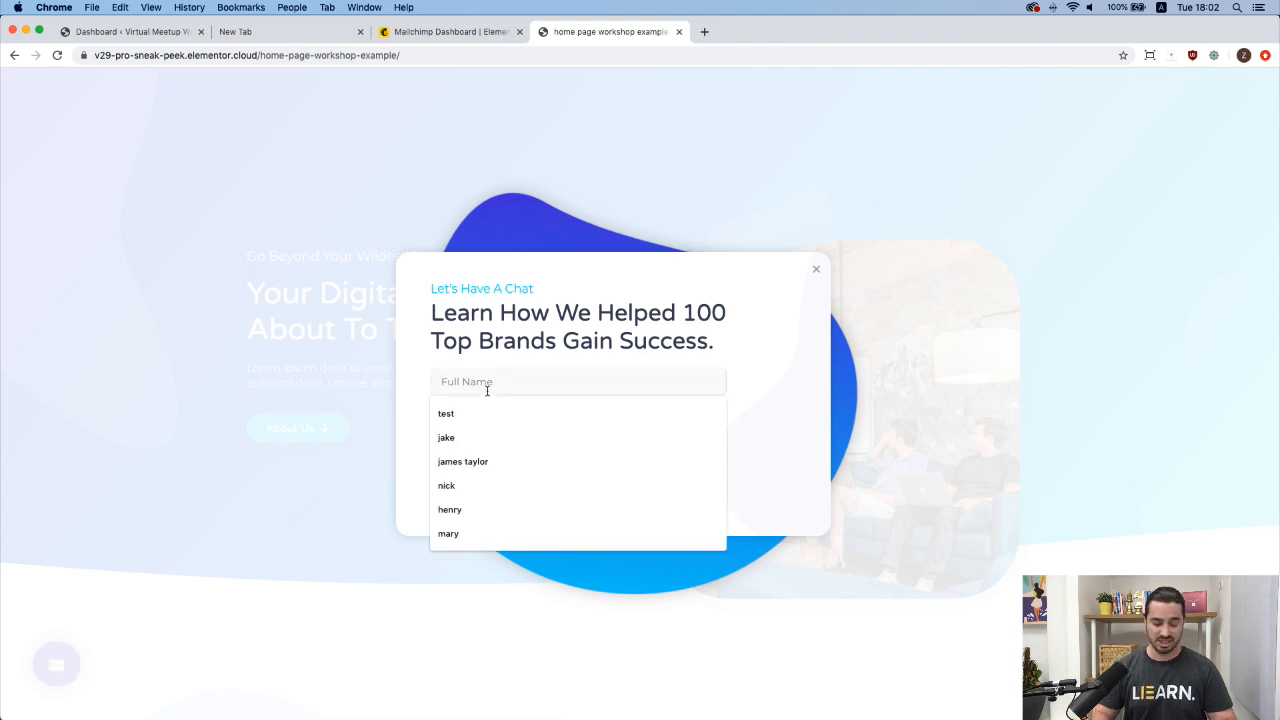
text(tim)
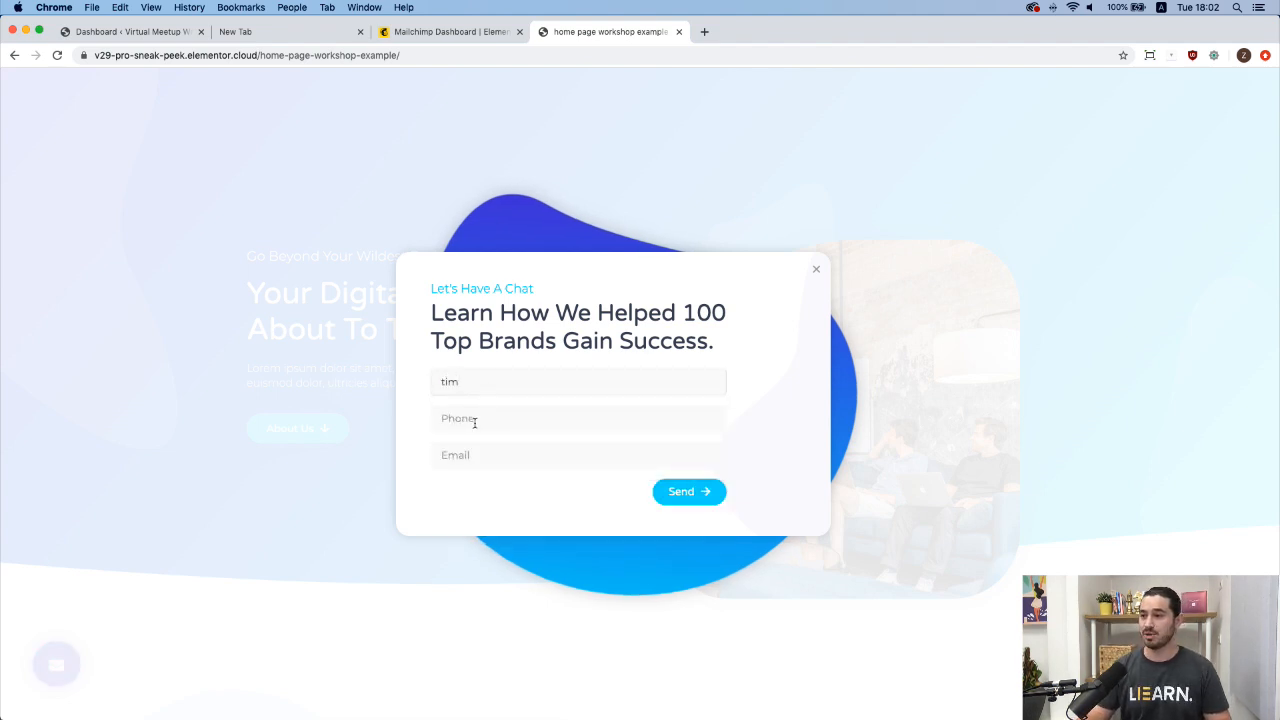
click(475, 420)
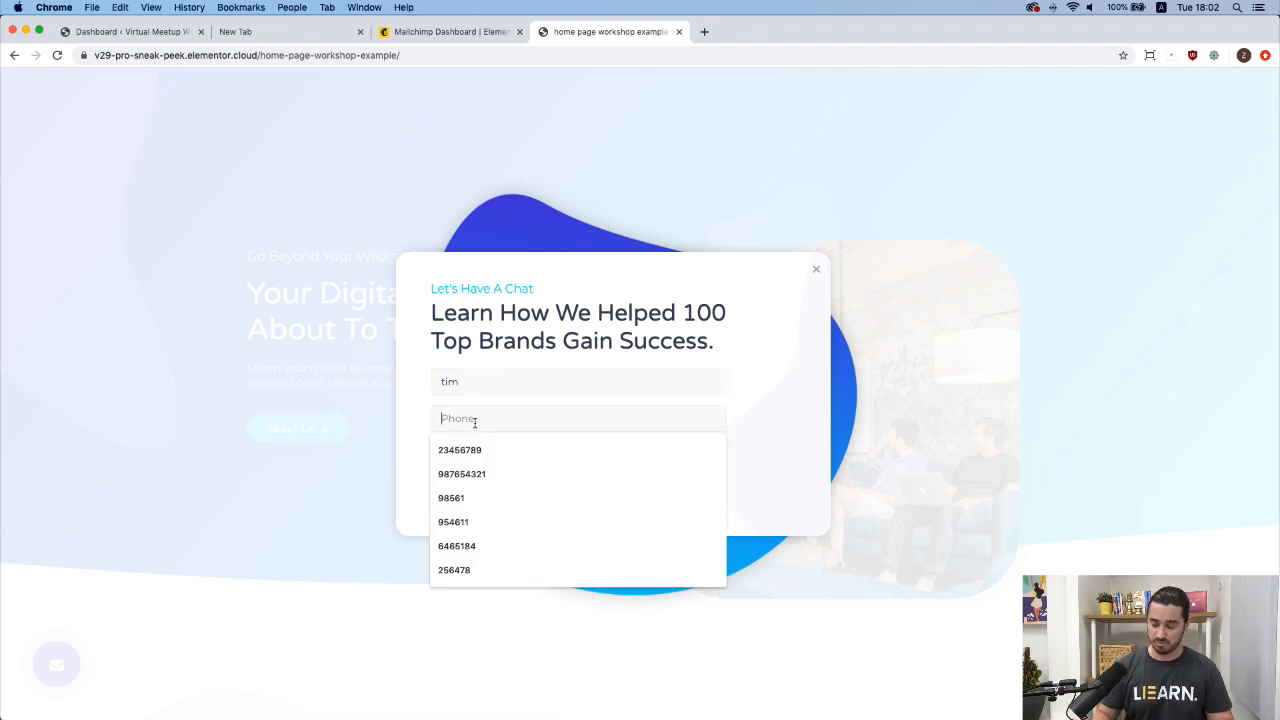
text(123456)
click(483, 455)
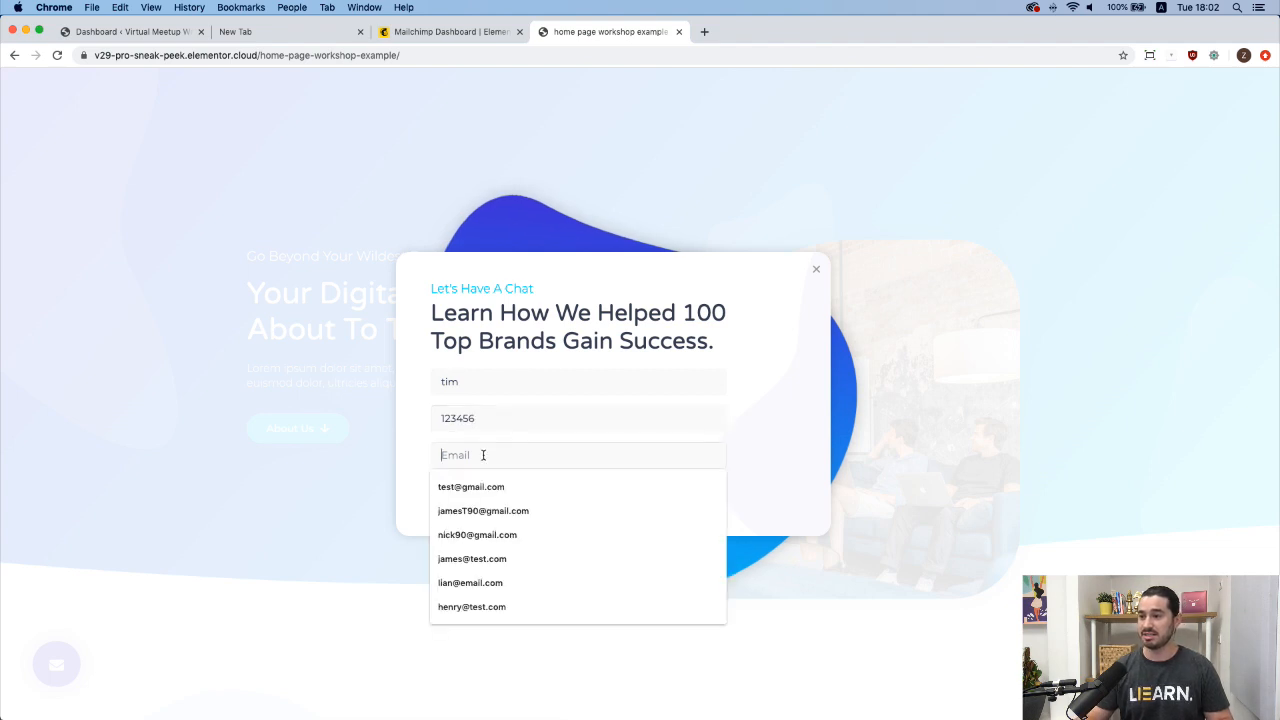
text(tim@)
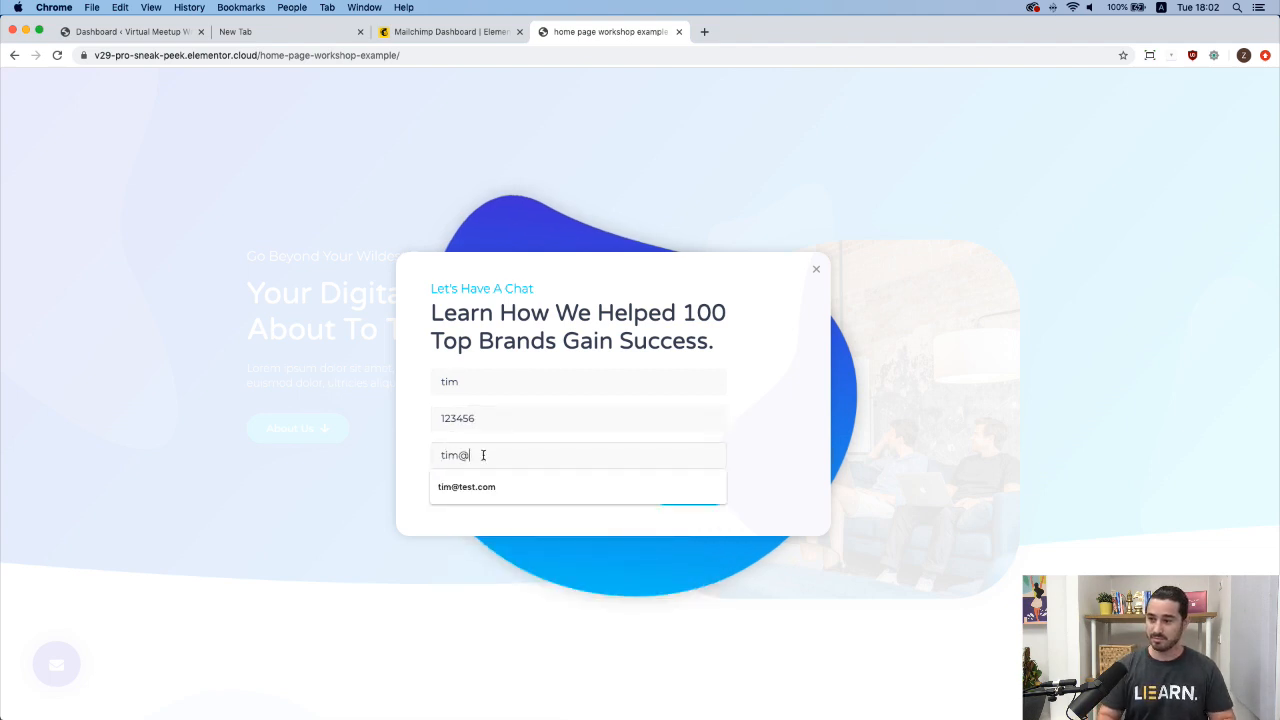
text(test.com)
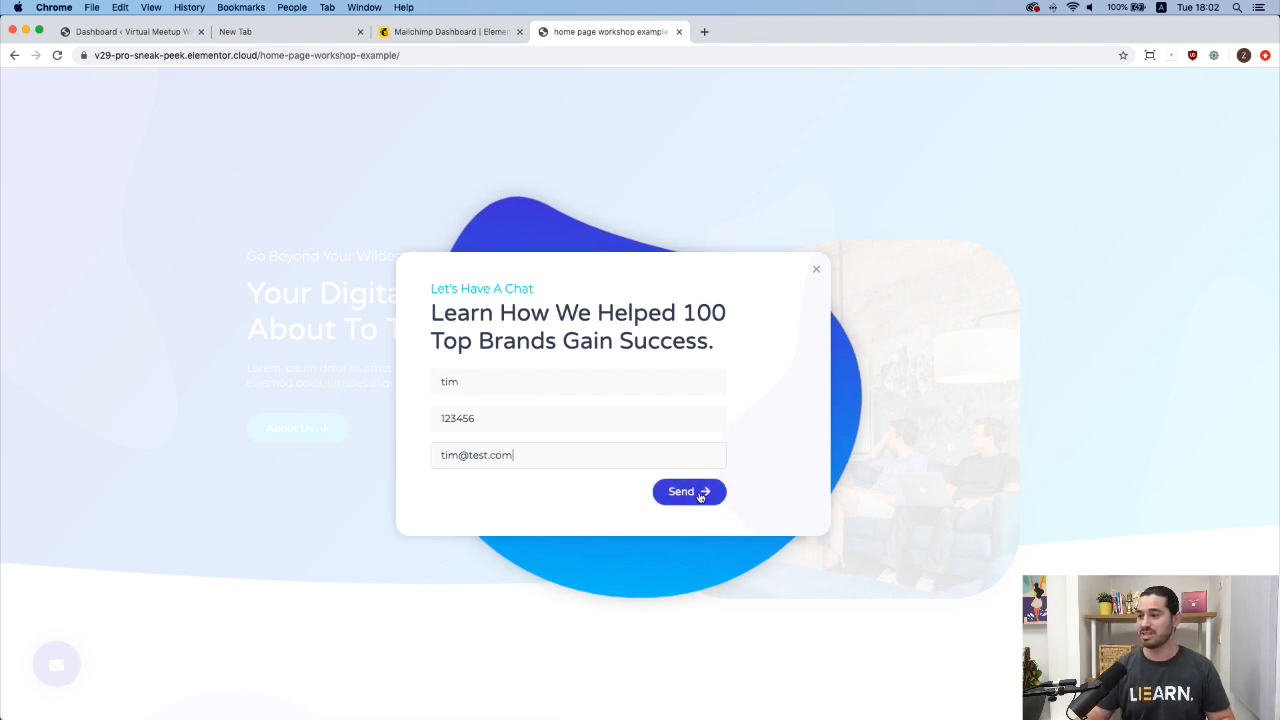
click(690, 491)
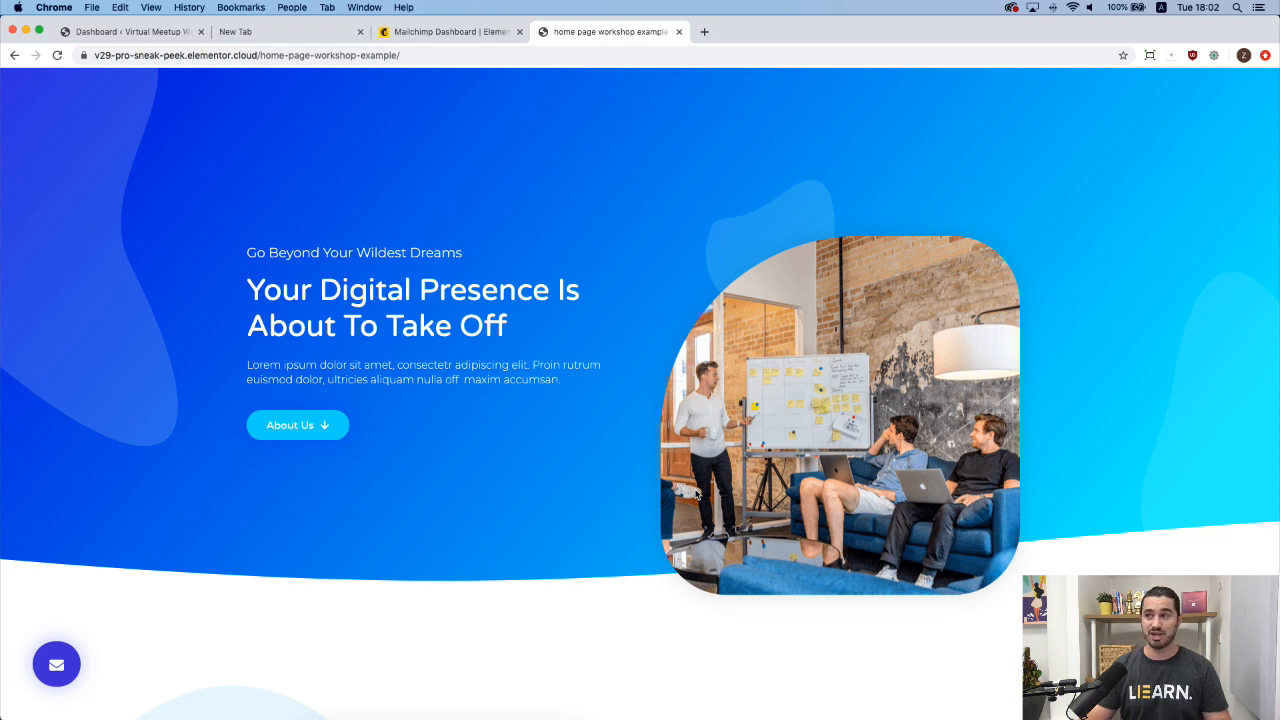
In Mailchimp, view the contacts of the Elementor audience and highlight the audience name.
click(441, 34)
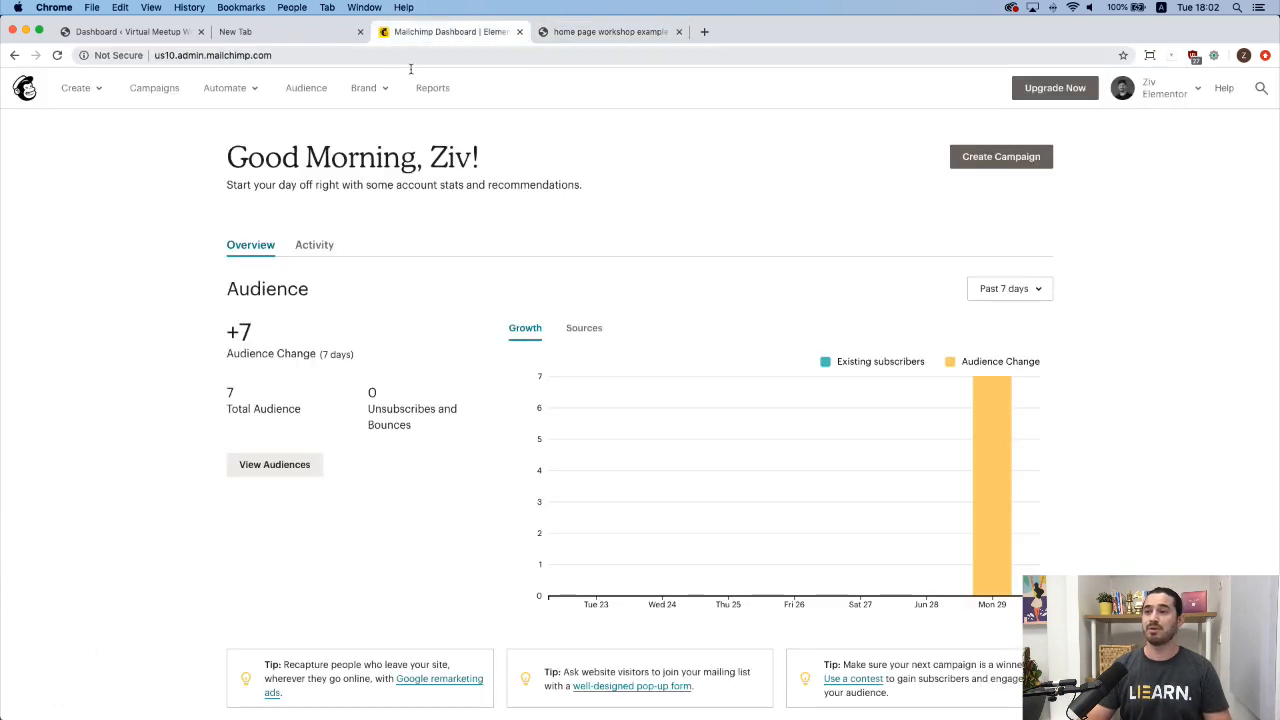
click(306, 89)
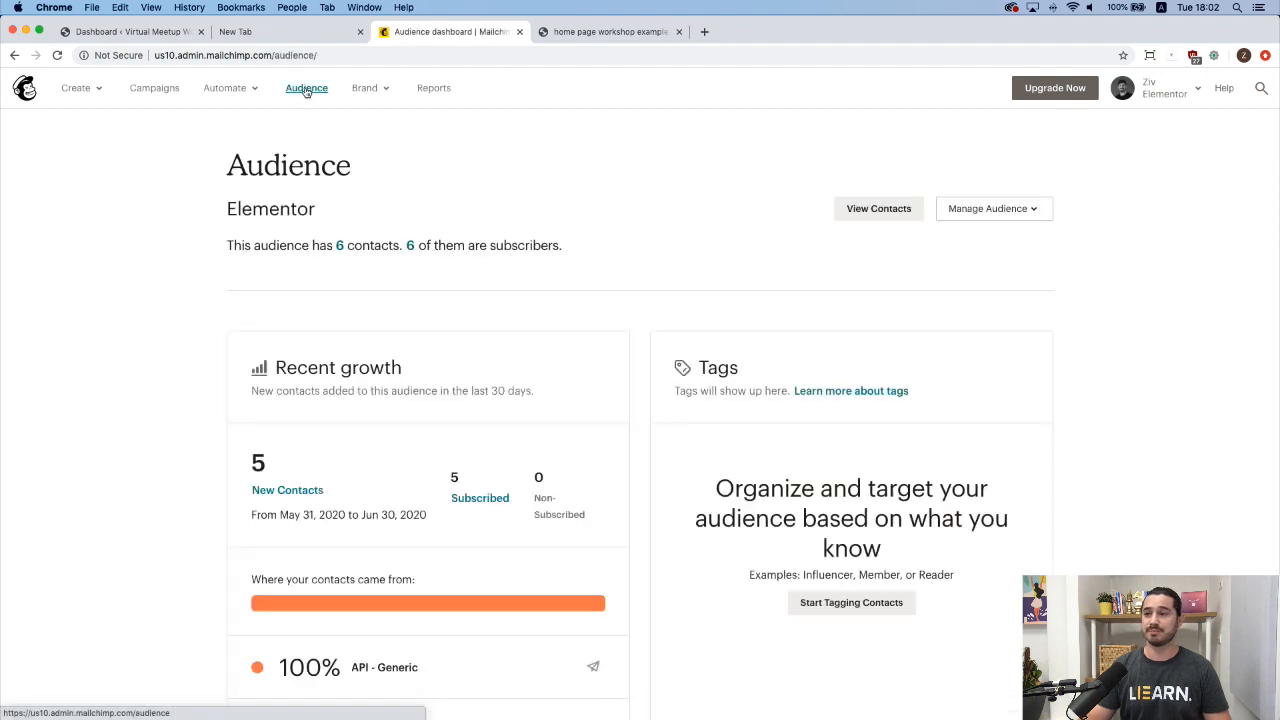
click(869, 210)
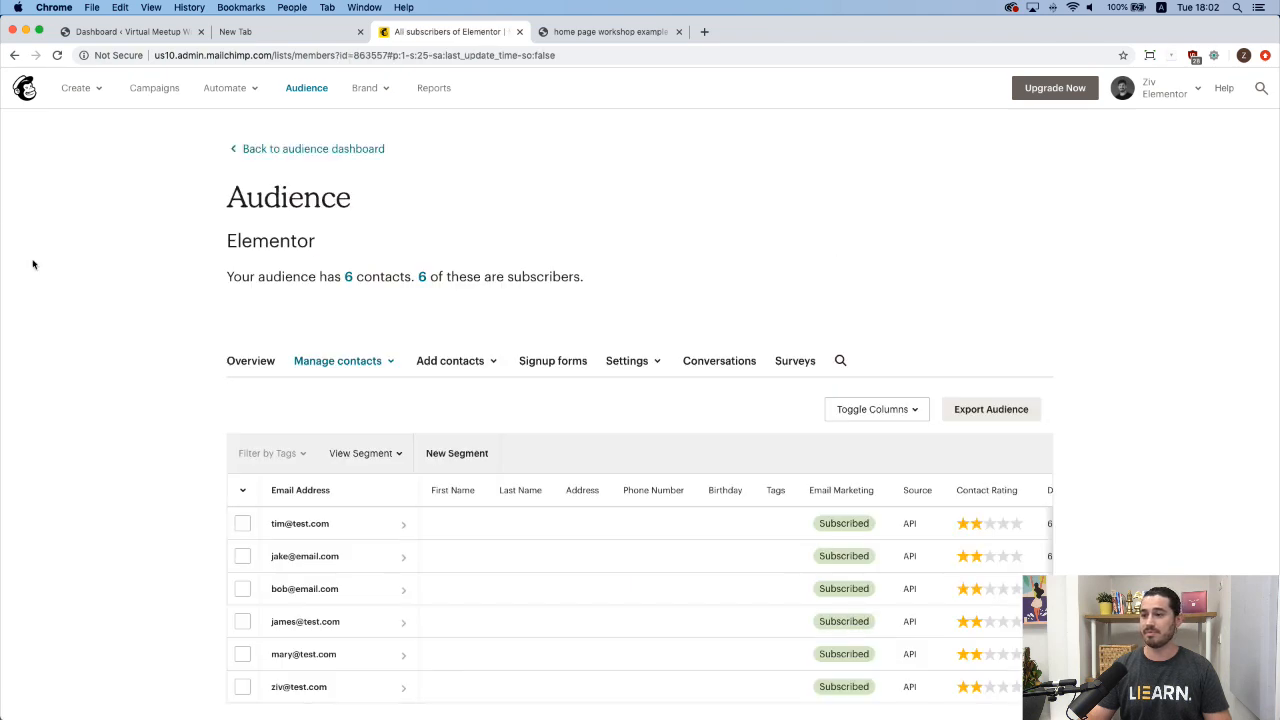
scroll(308, 461, down, 1)
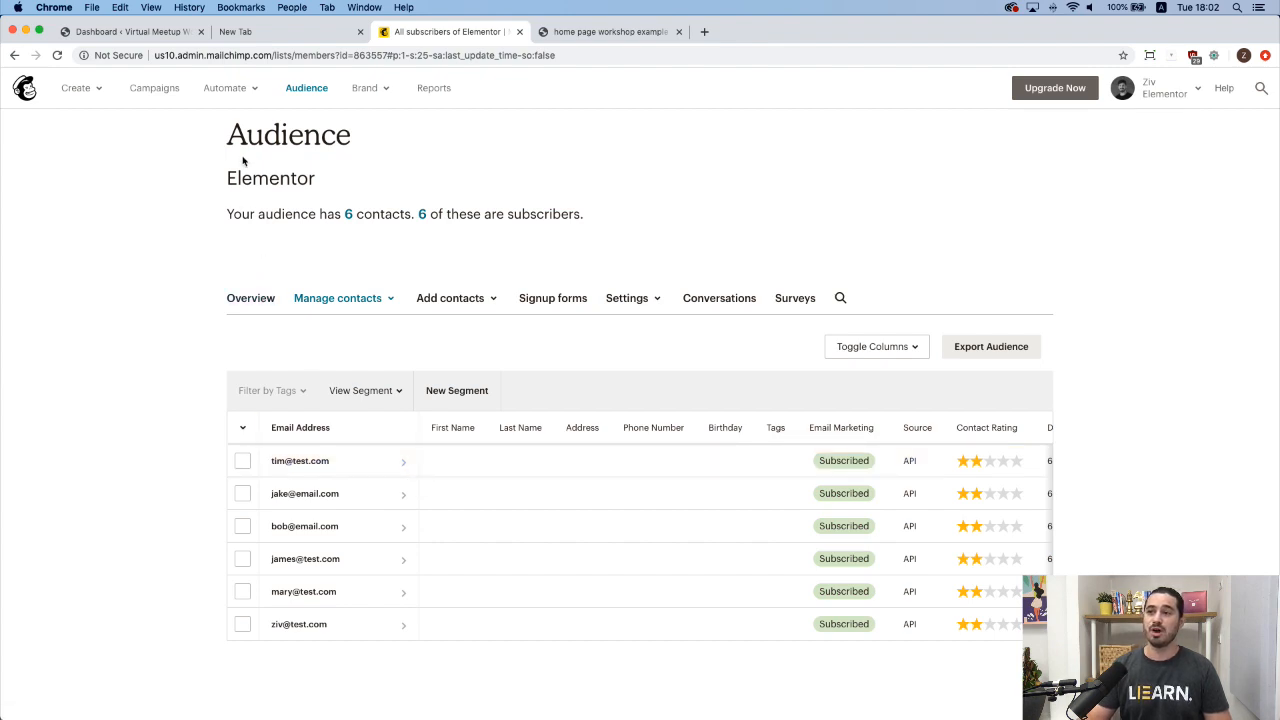
drag(223, 177, 329, 183)
click(287, 186)
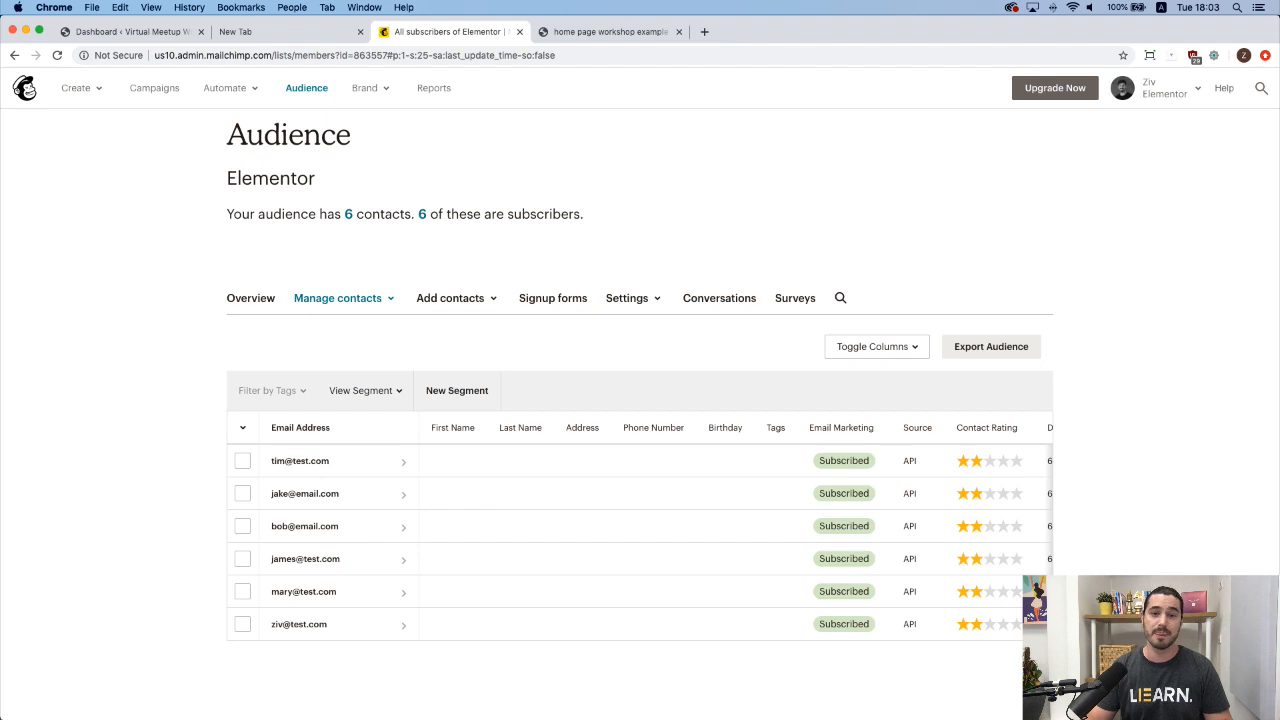
Add a new WordPress page titled 'Landing Page' and open it with Elementor.
click(137, 32)
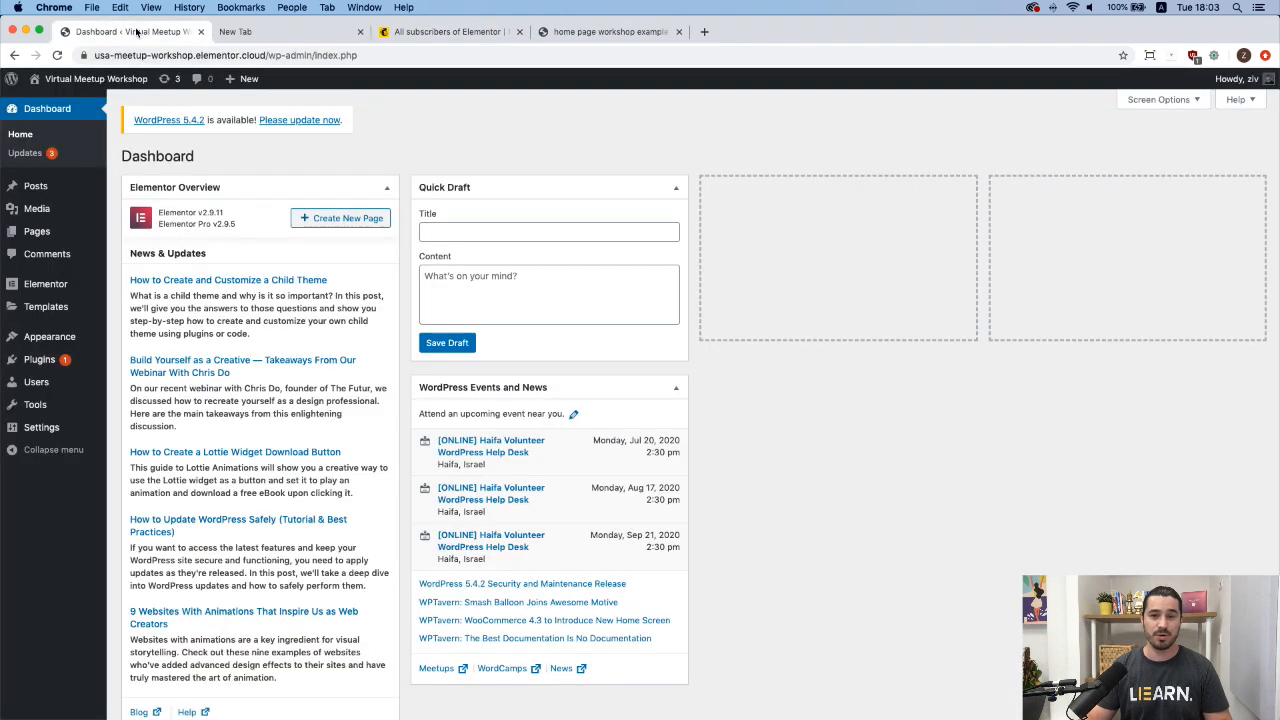
mouse_move(36, 242)
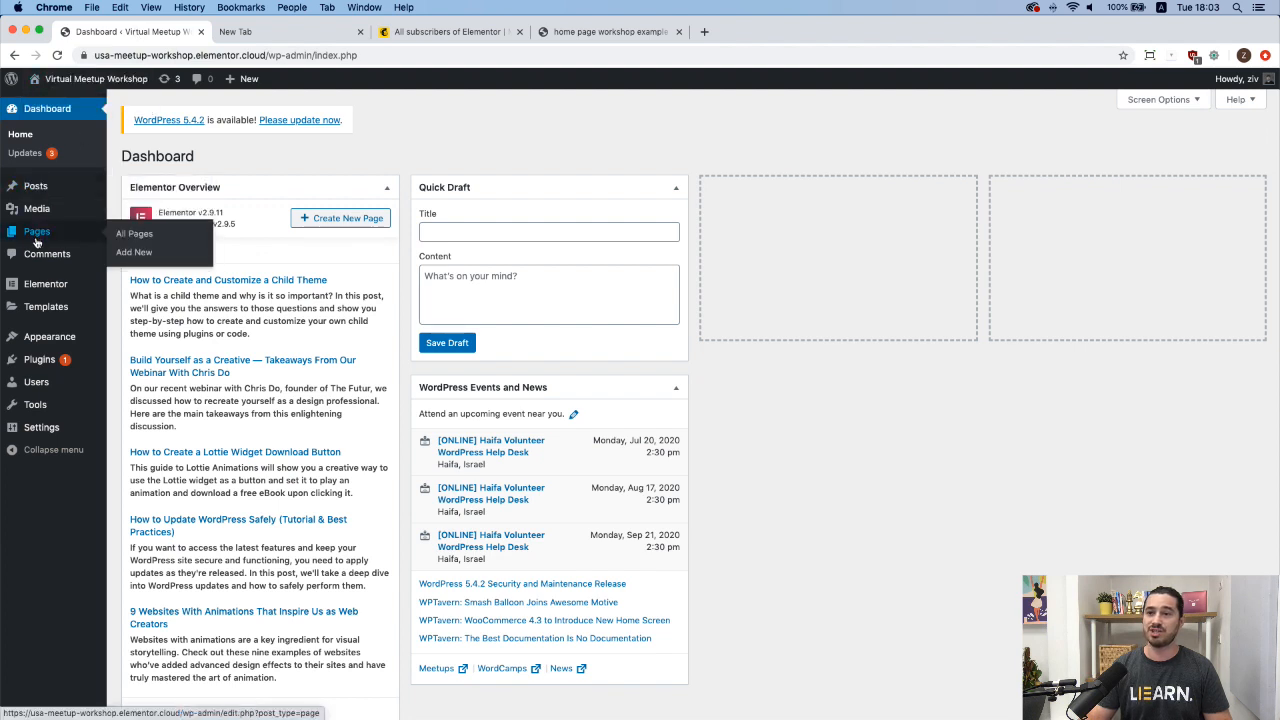
click(131, 256)
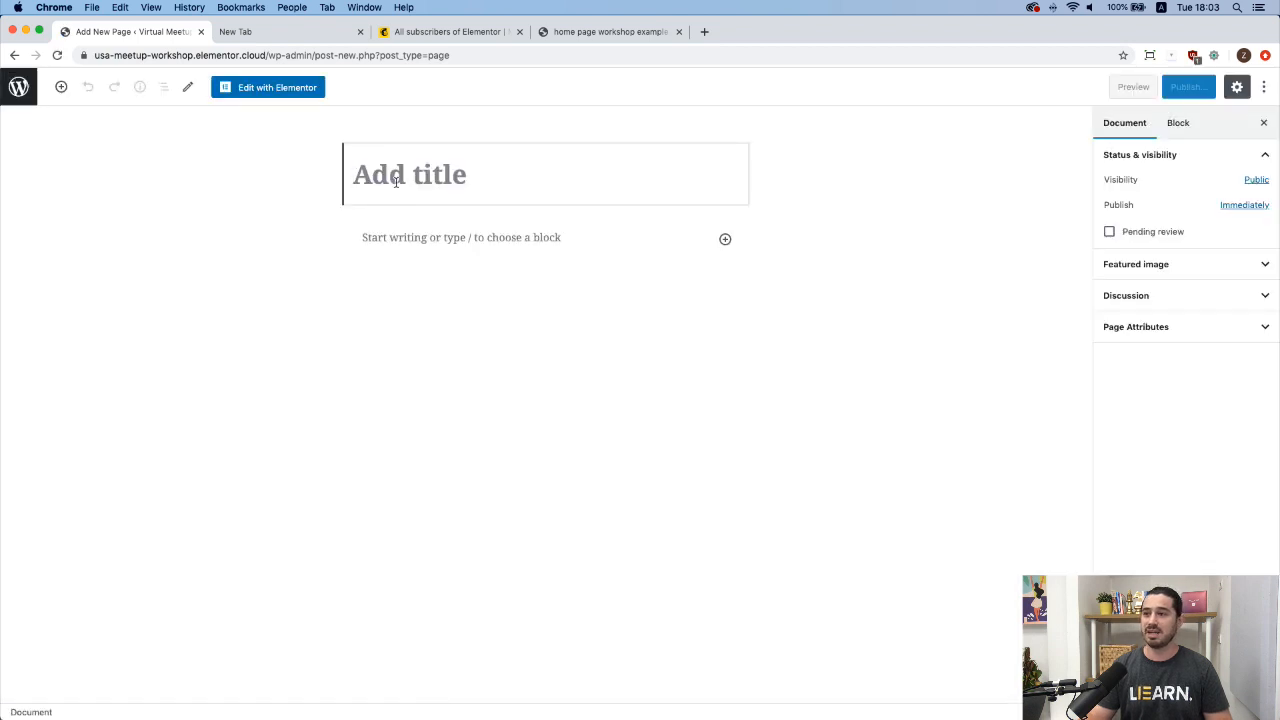
text(Landing Page)
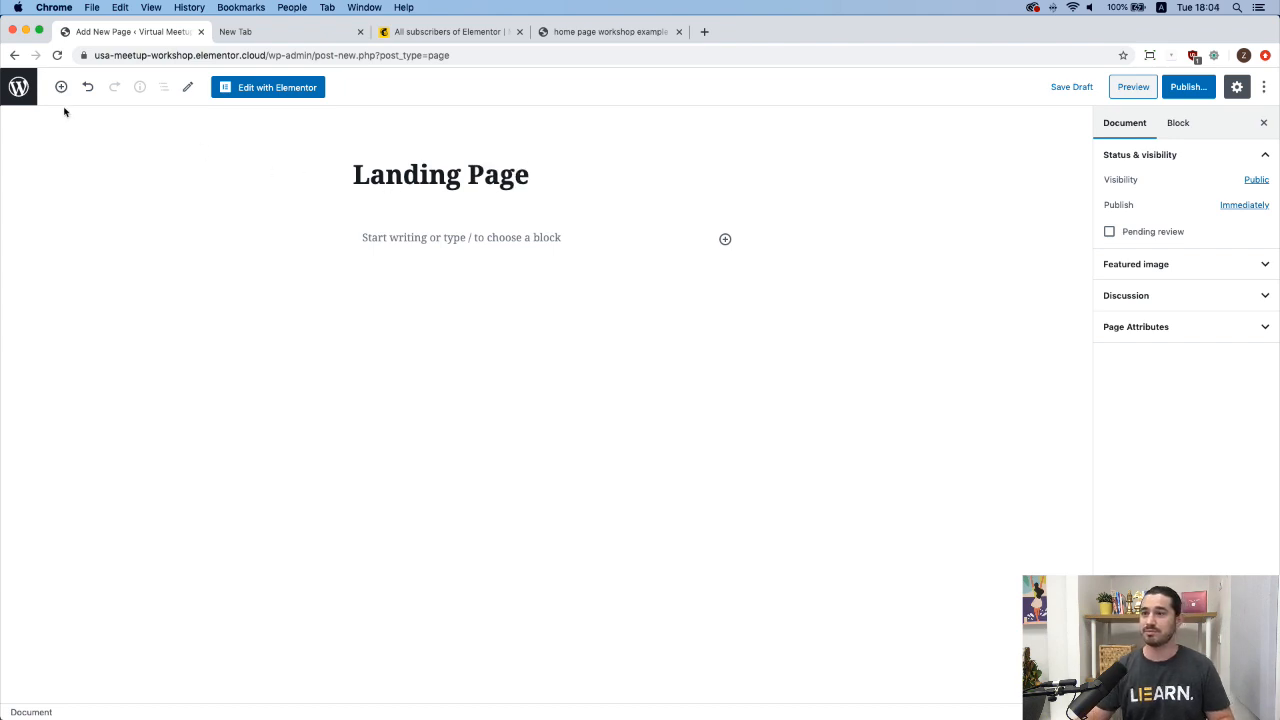
click(265, 89)
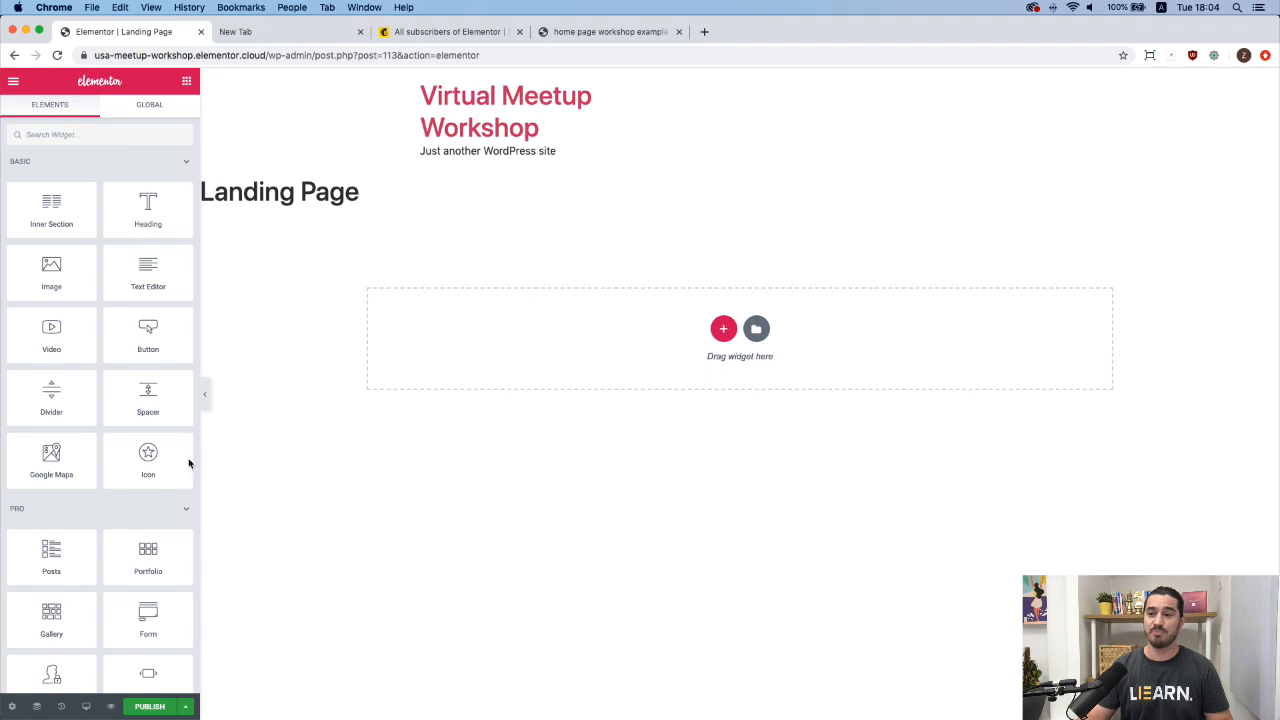
Set the page layout to Elementor Canvas in the page settings.
click(12, 707)
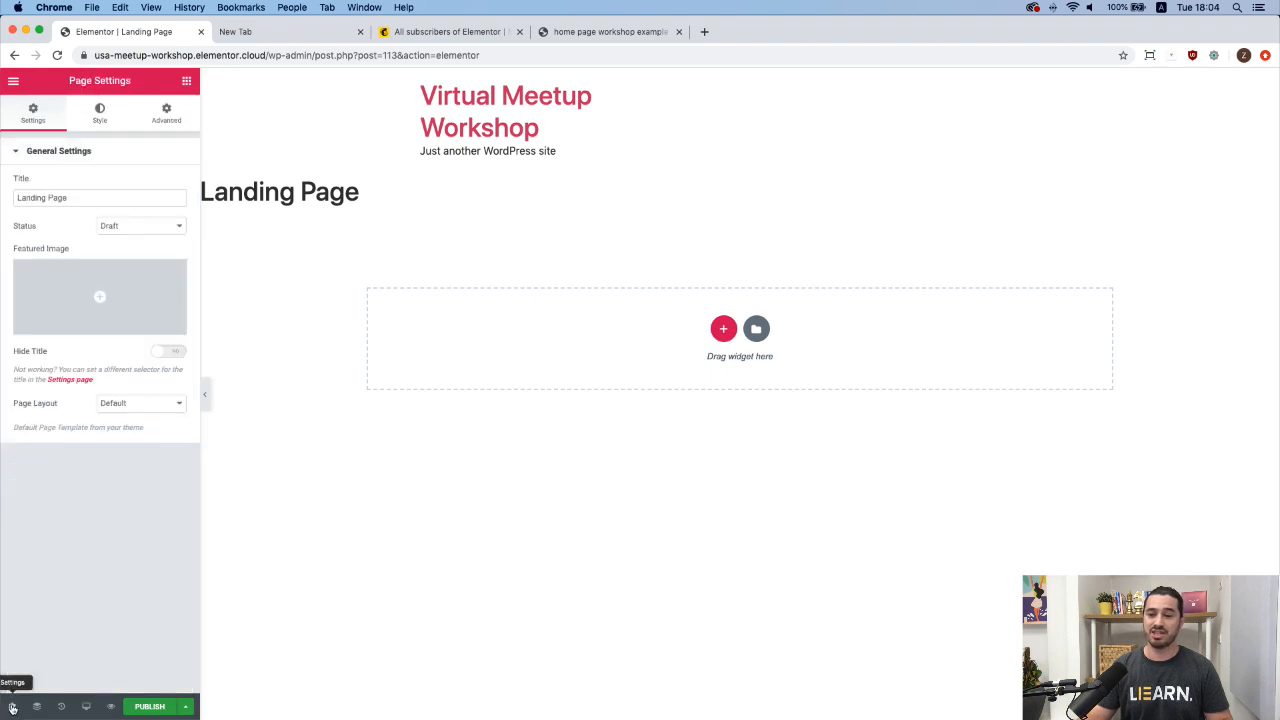
click(173, 406)
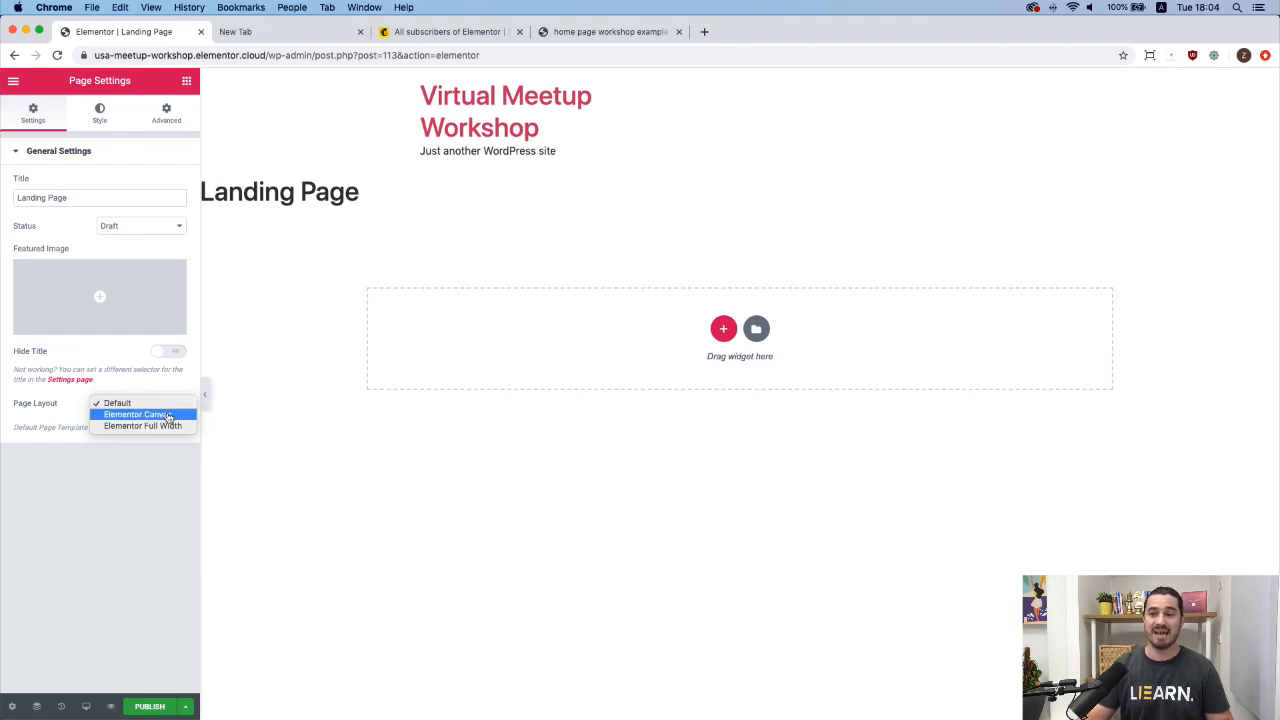
click(169, 415)
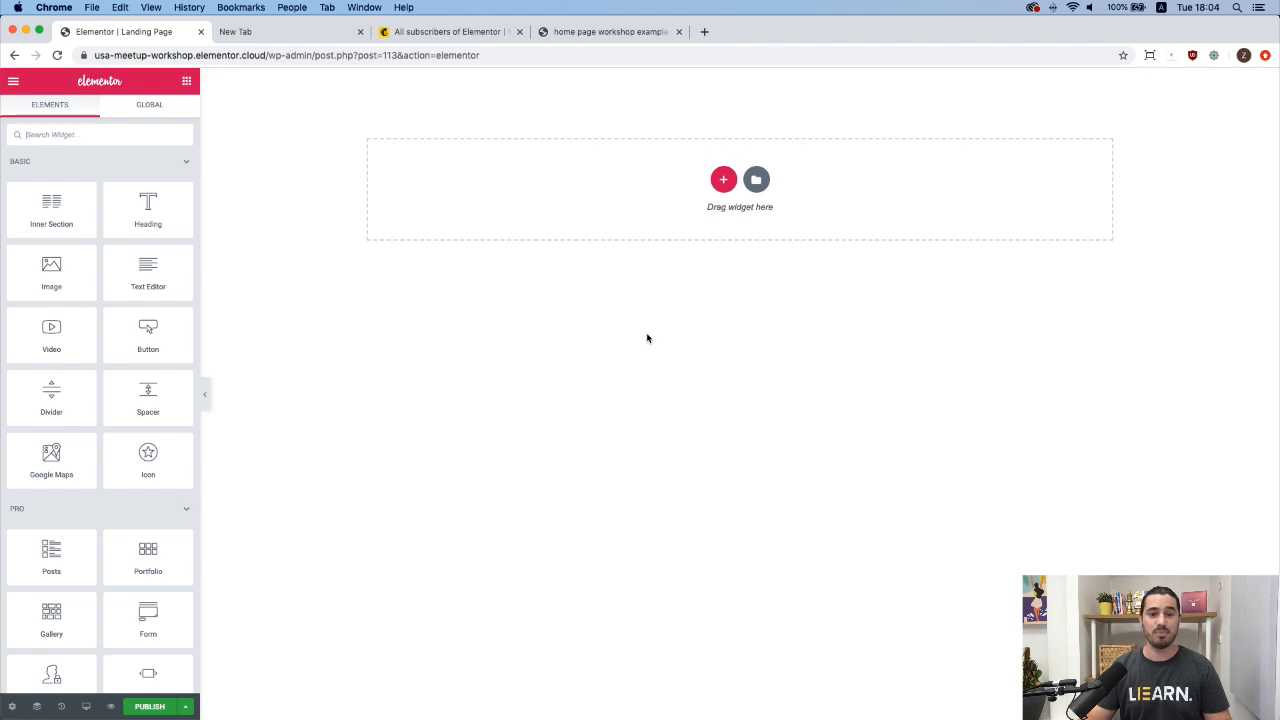
Search the template library for 'digital' and insert the Digital Agency – Home Page template.
click(757, 180)
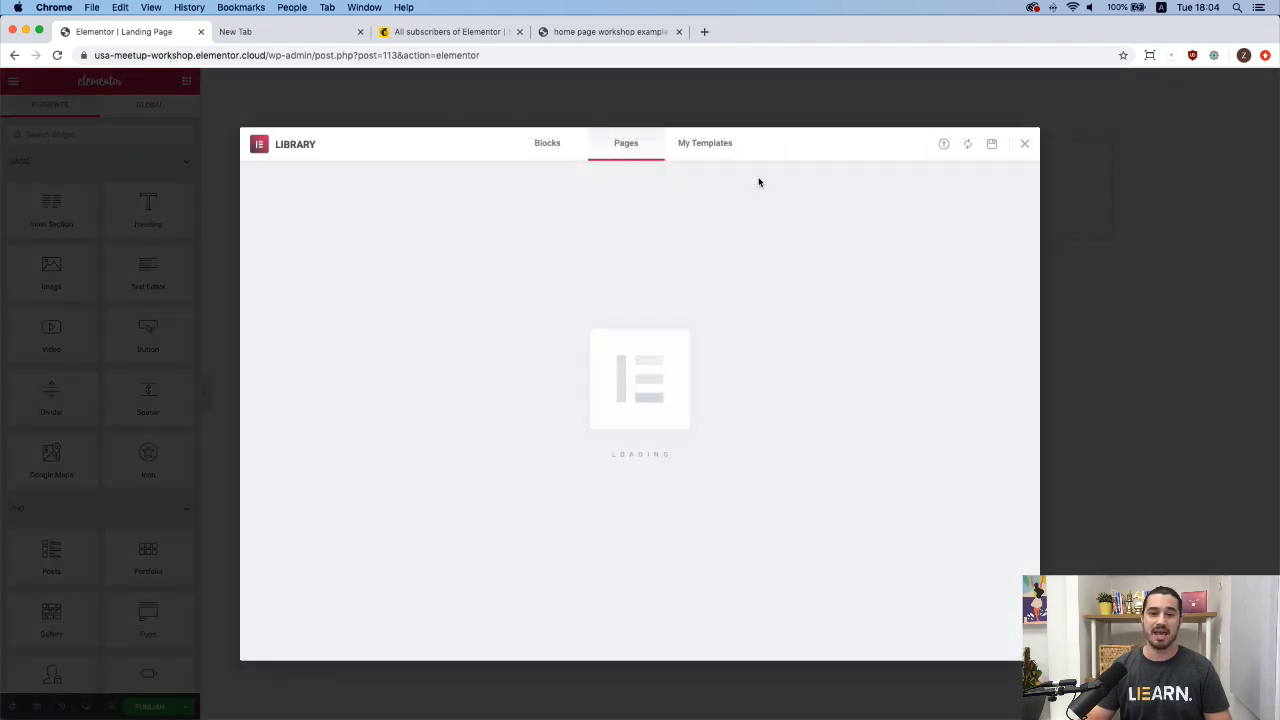
click(900, 187)
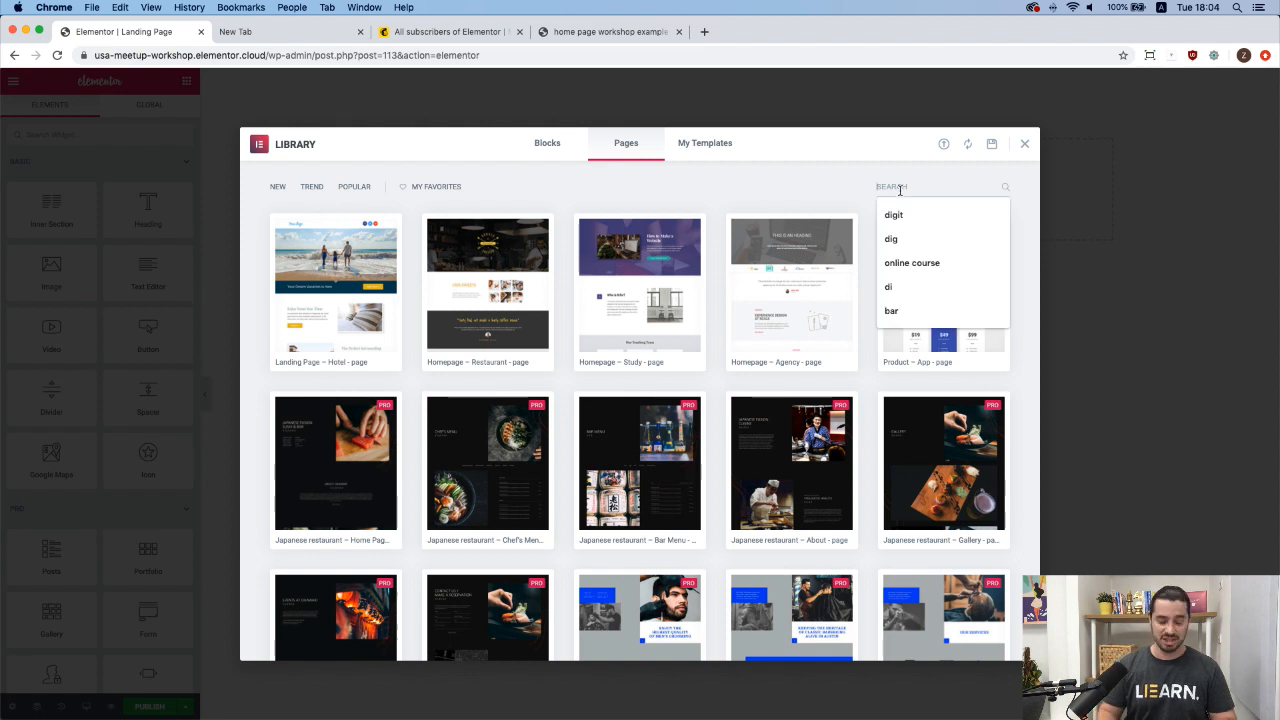
text(digital)
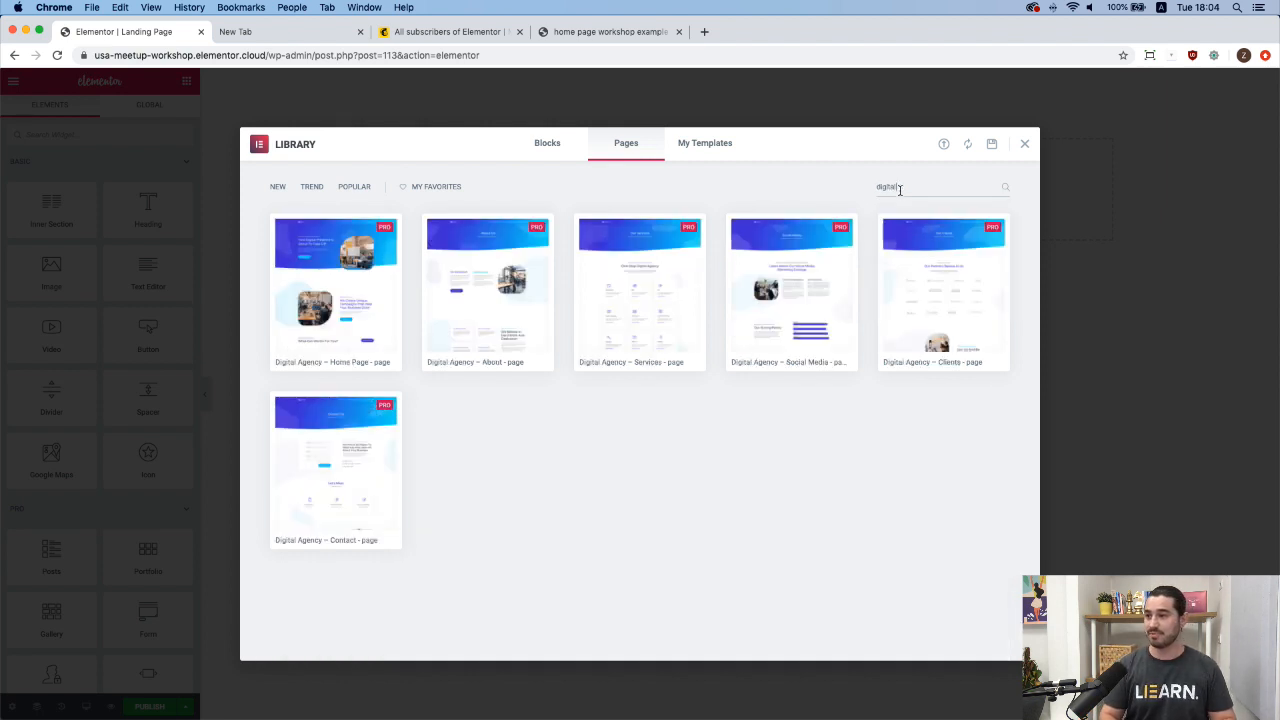
mouse_move(320, 330)
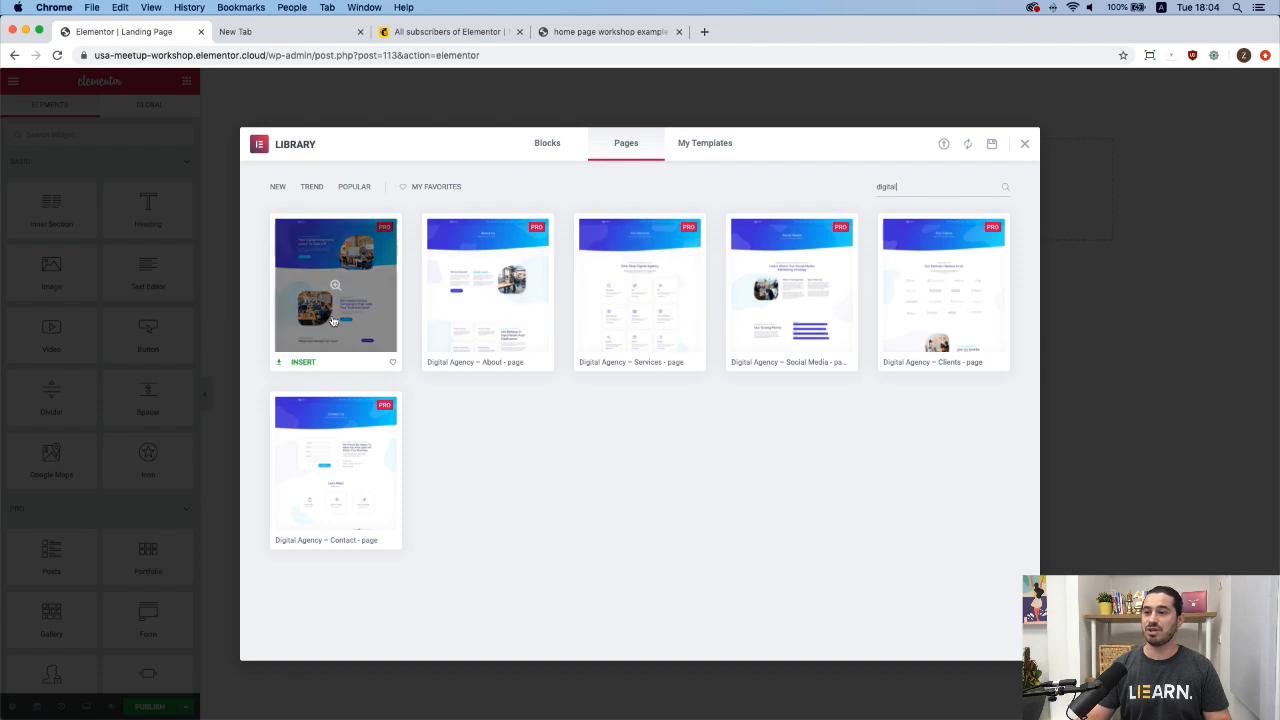
click(303, 363)
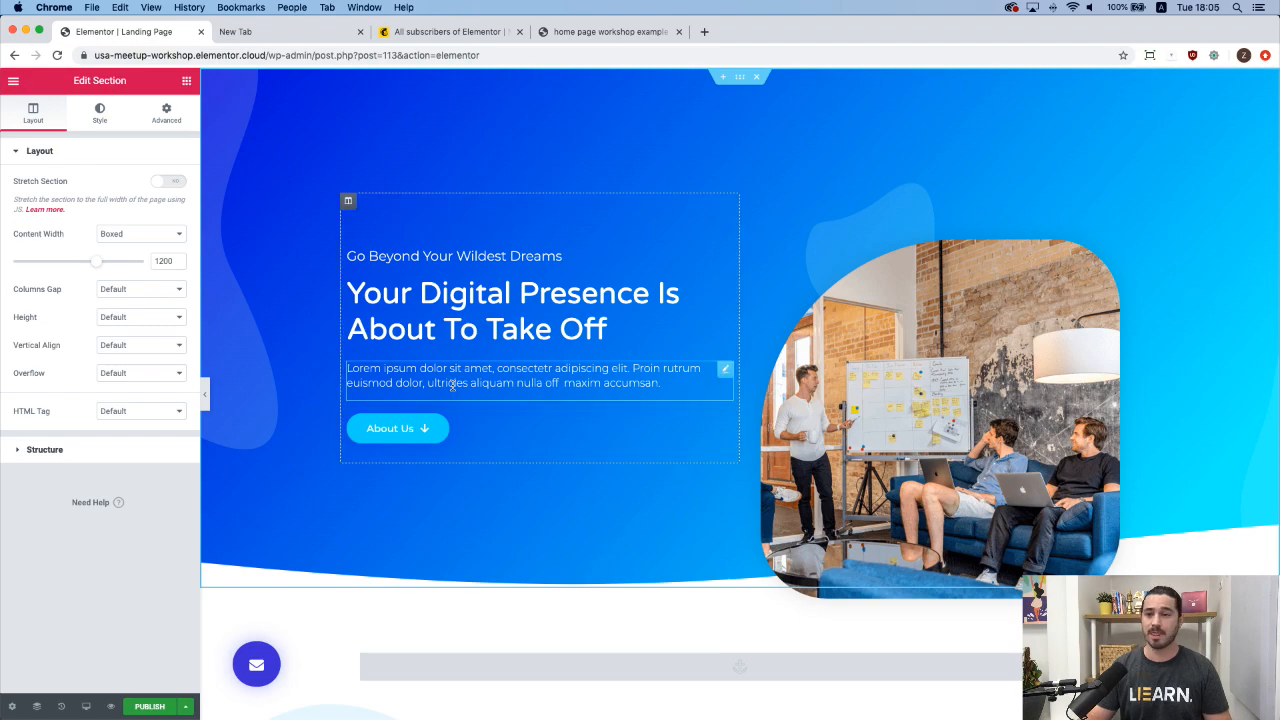
Select the floating envelope button at the page's bottom-left for editing.
scroll(581, 401, down, 2)
scroll(581, 406, up, 2)
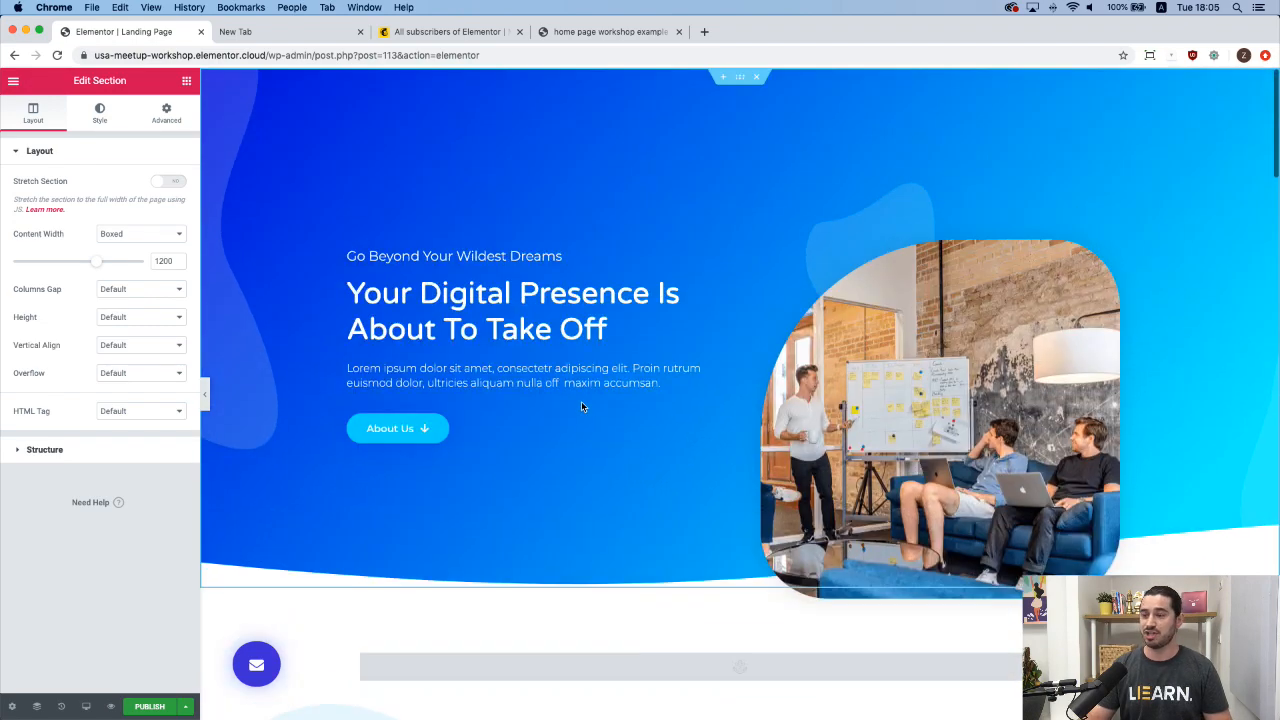
scroll(581, 406, down, 10)
scroll(581, 406, up, 10)
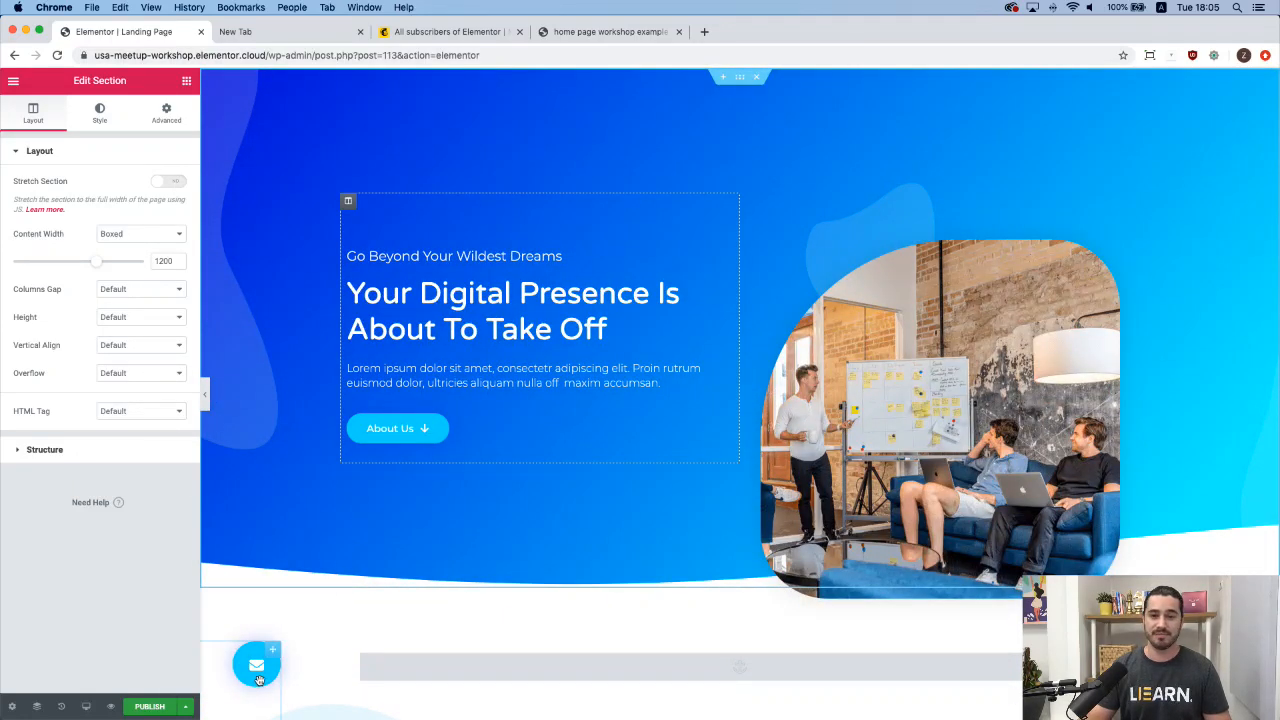
click(258, 672)
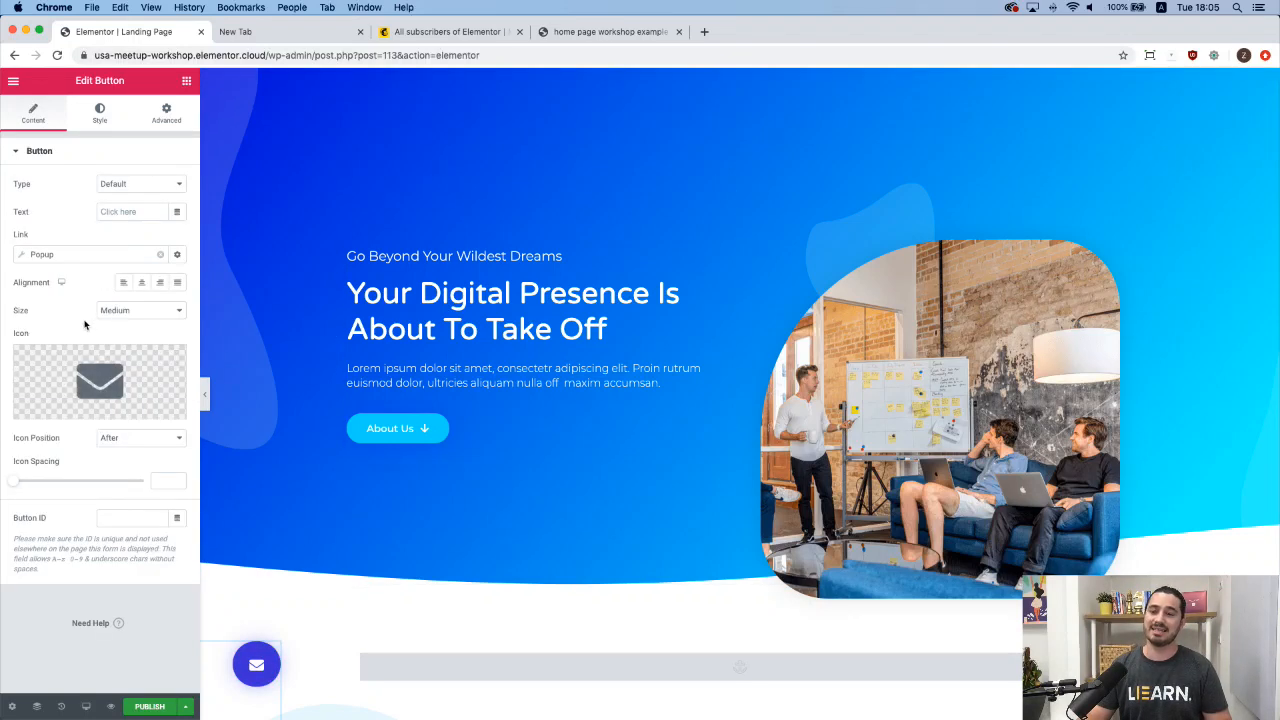
Replace the button's link with the Popup dynamic tag.
click(73, 254)
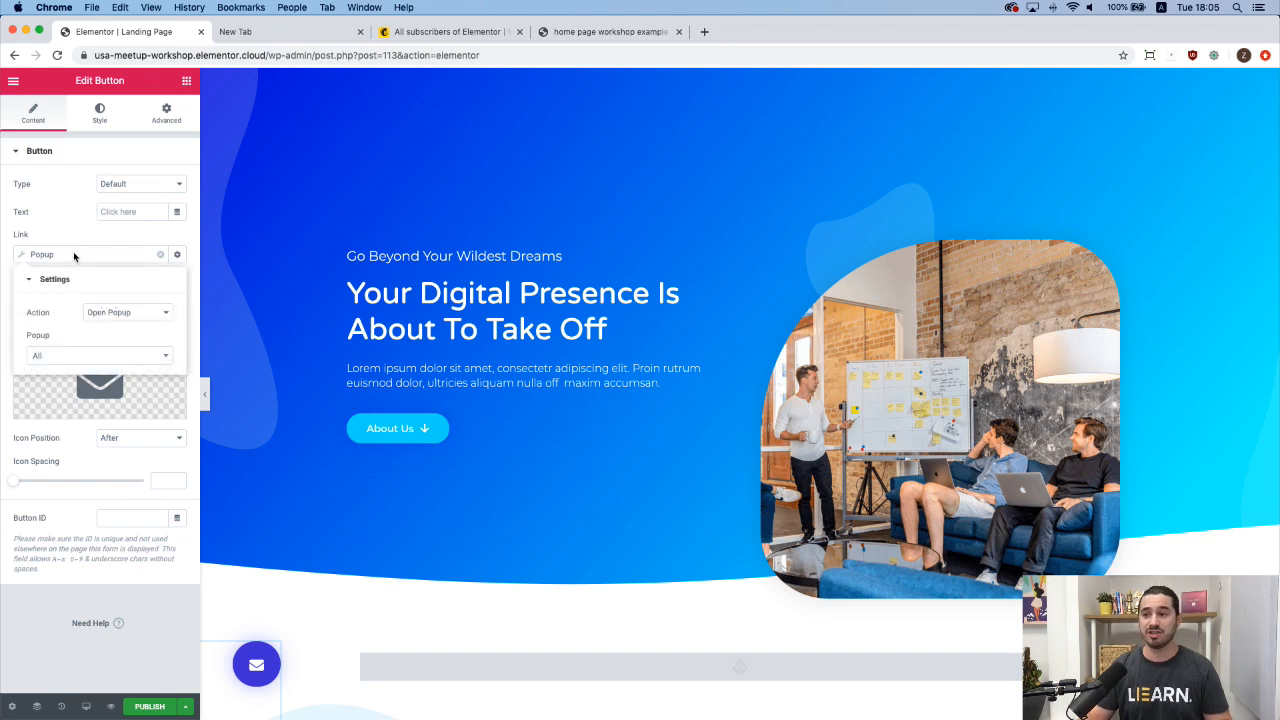
click(160, 255)
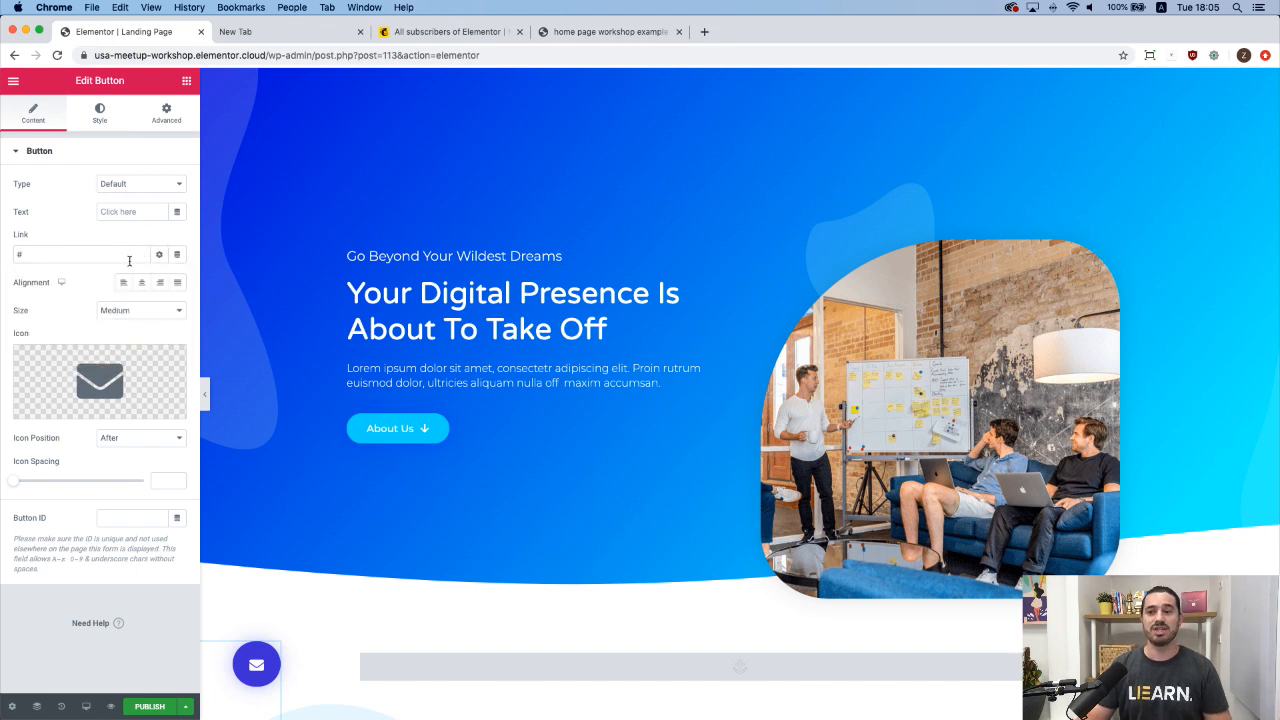
click(178, 256)
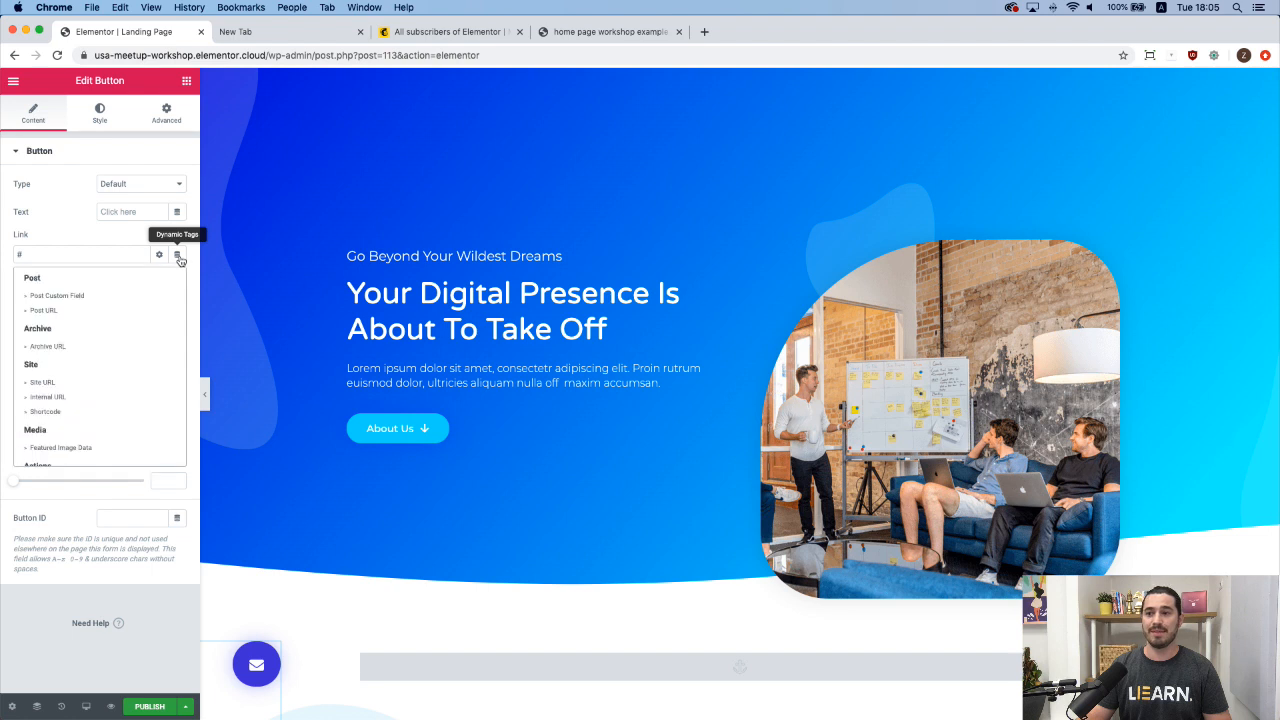
scroll(128, 345, down, 5)
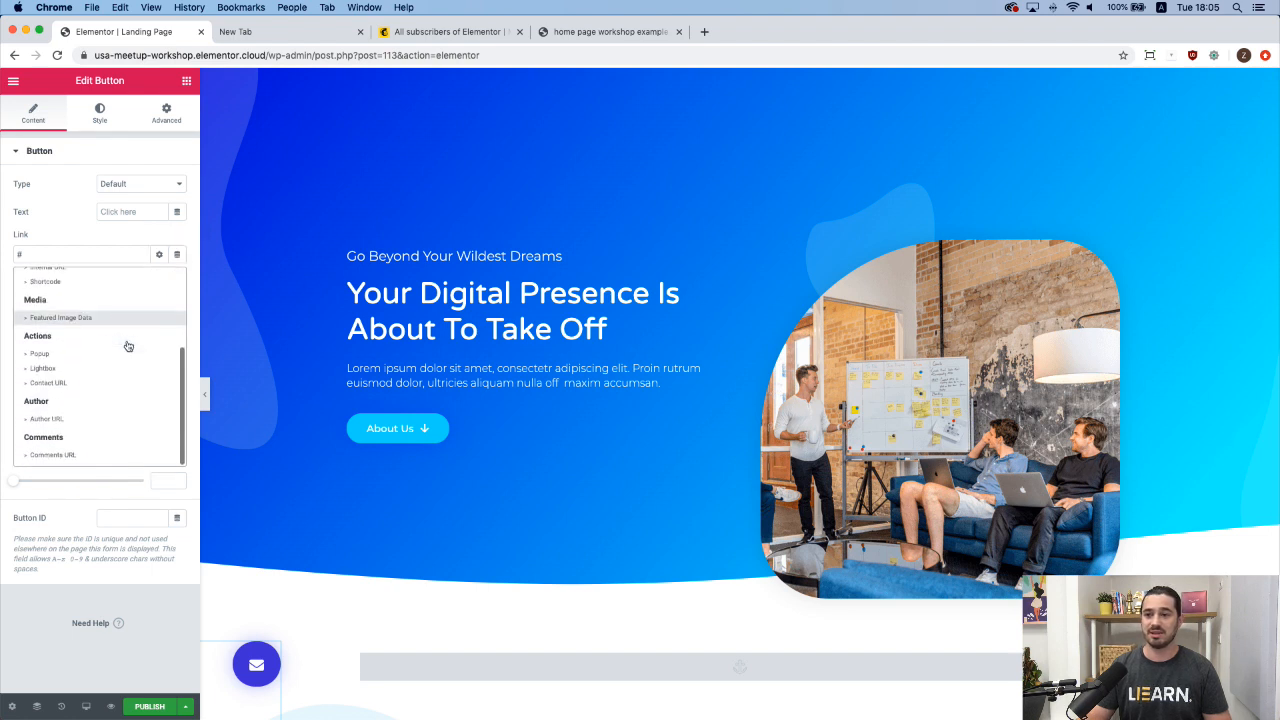
click(40, 354)
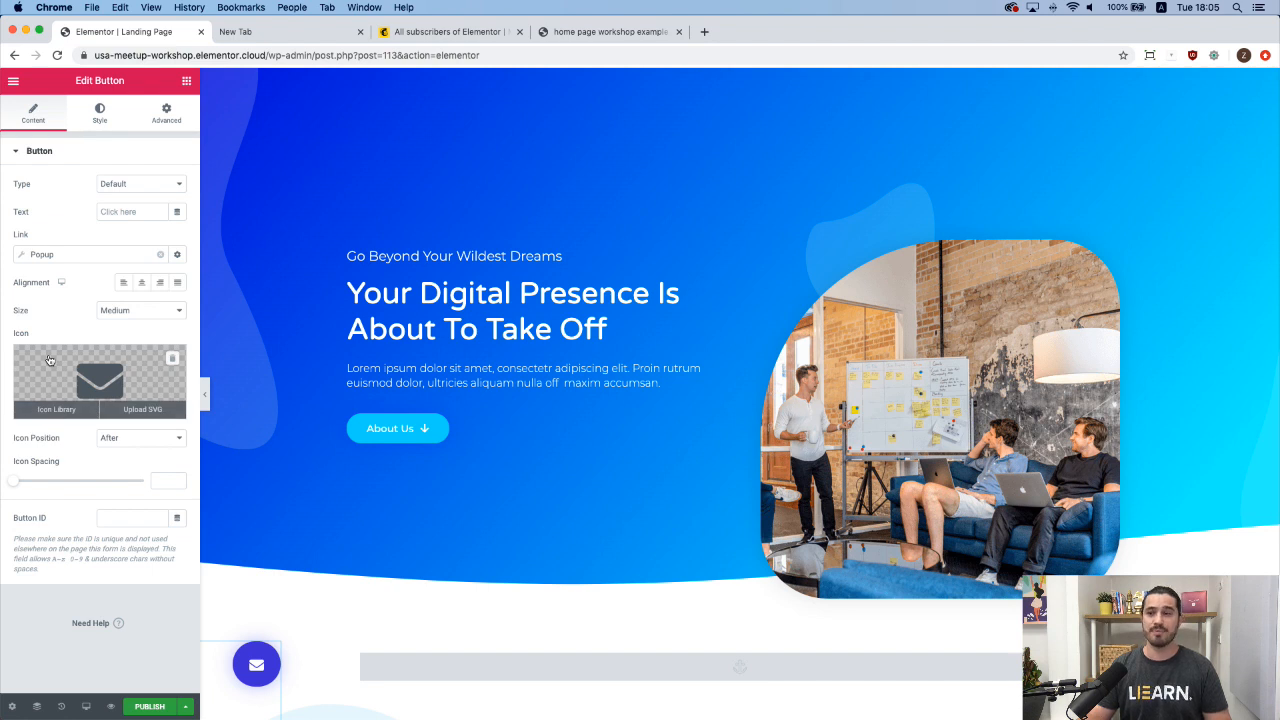
Keep the popup action as Open Popup, then publish the landing page.
click(77, 258)
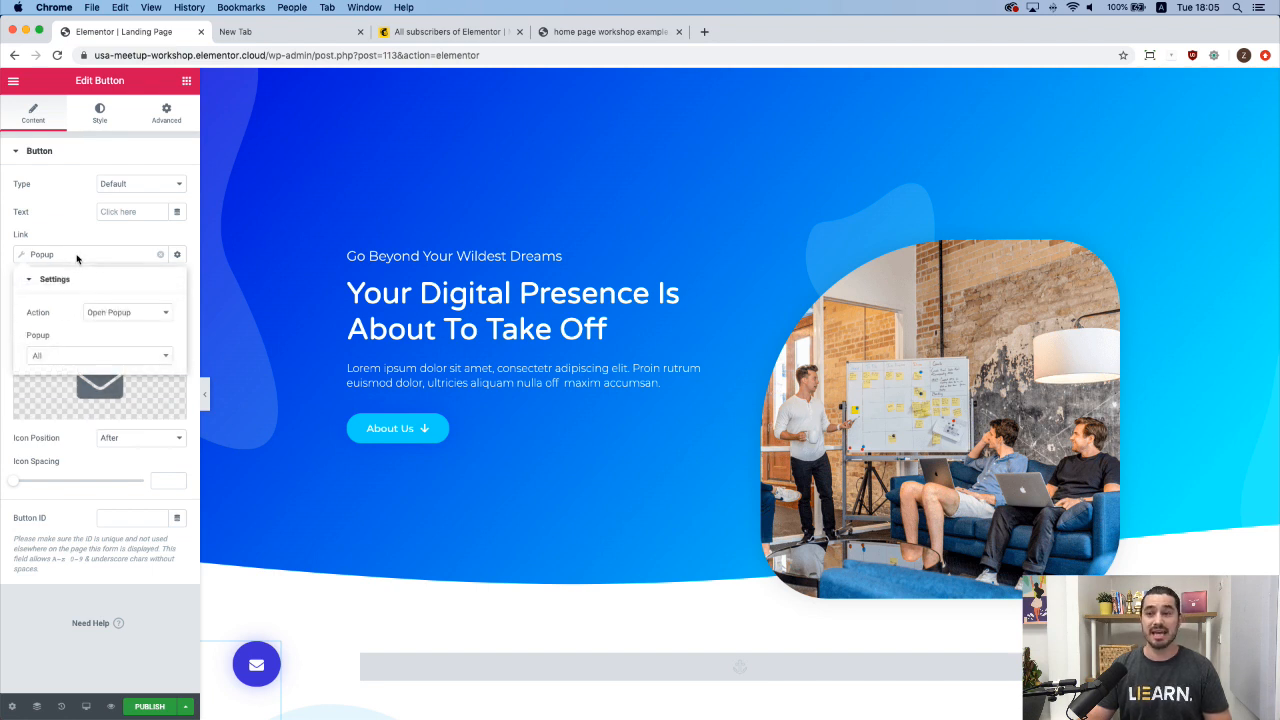
click(121, 313)
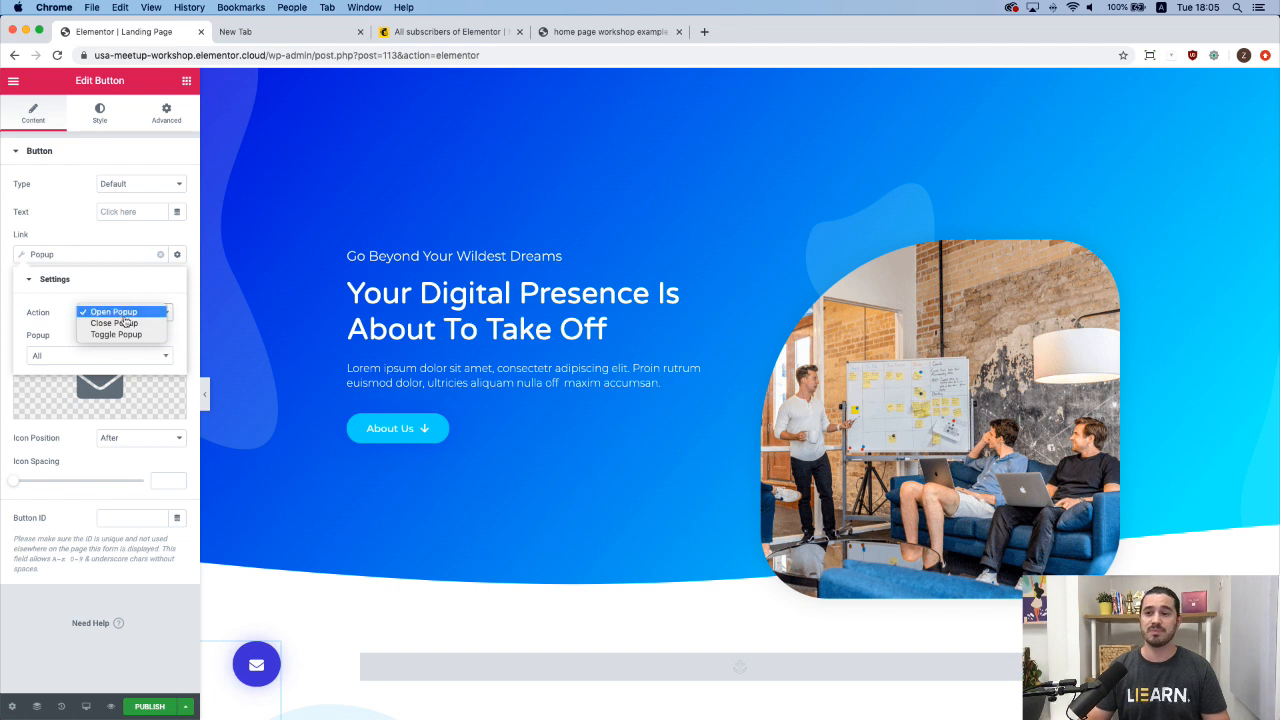
click(125, 315)
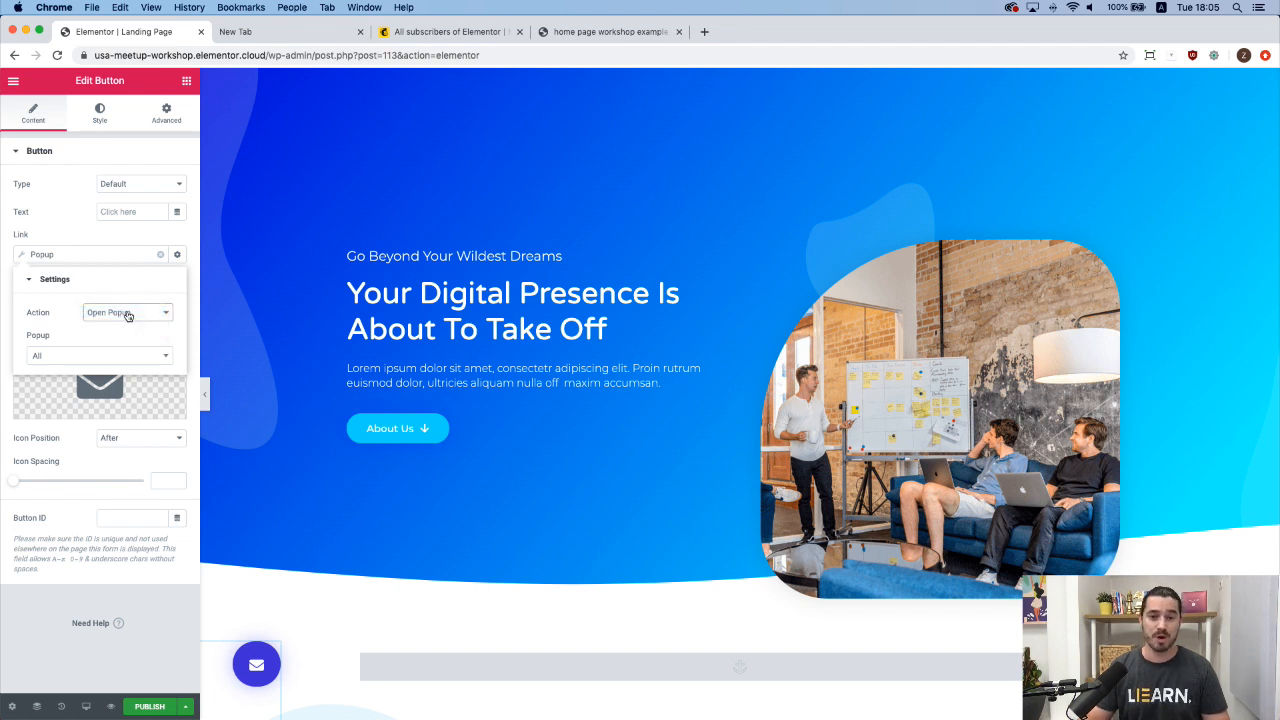
click(111, 358)
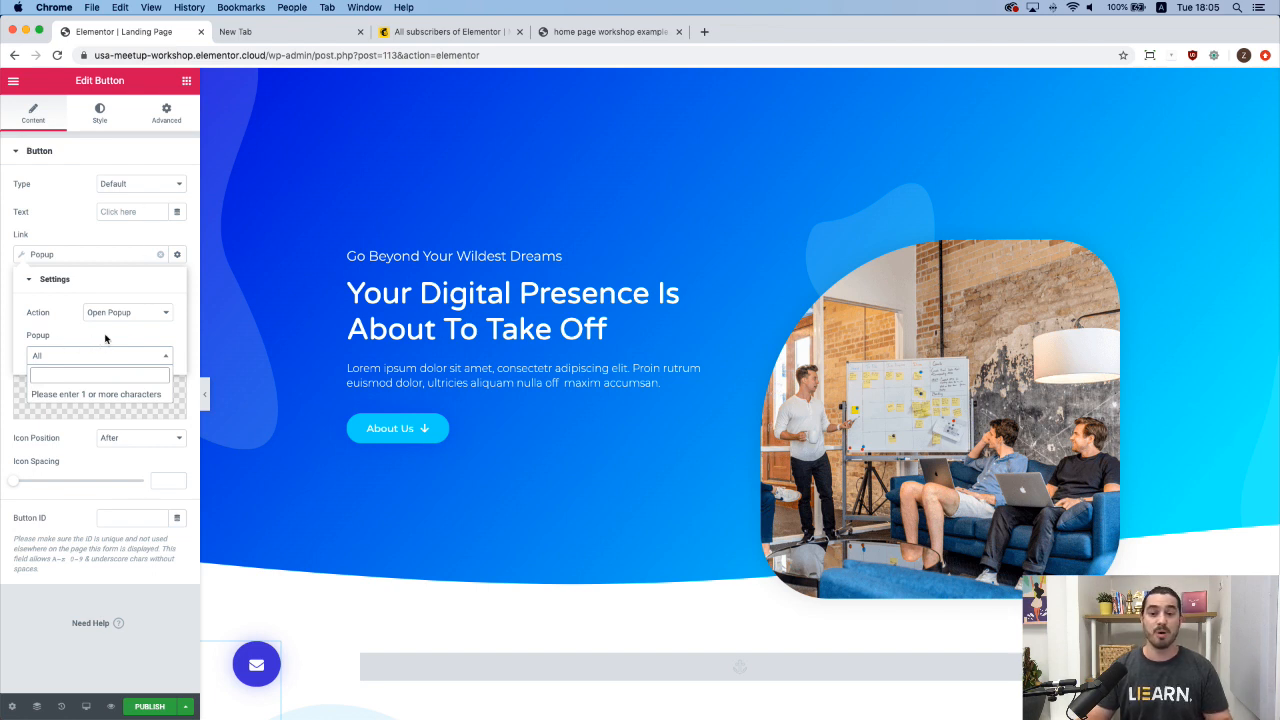
click(106, 256)
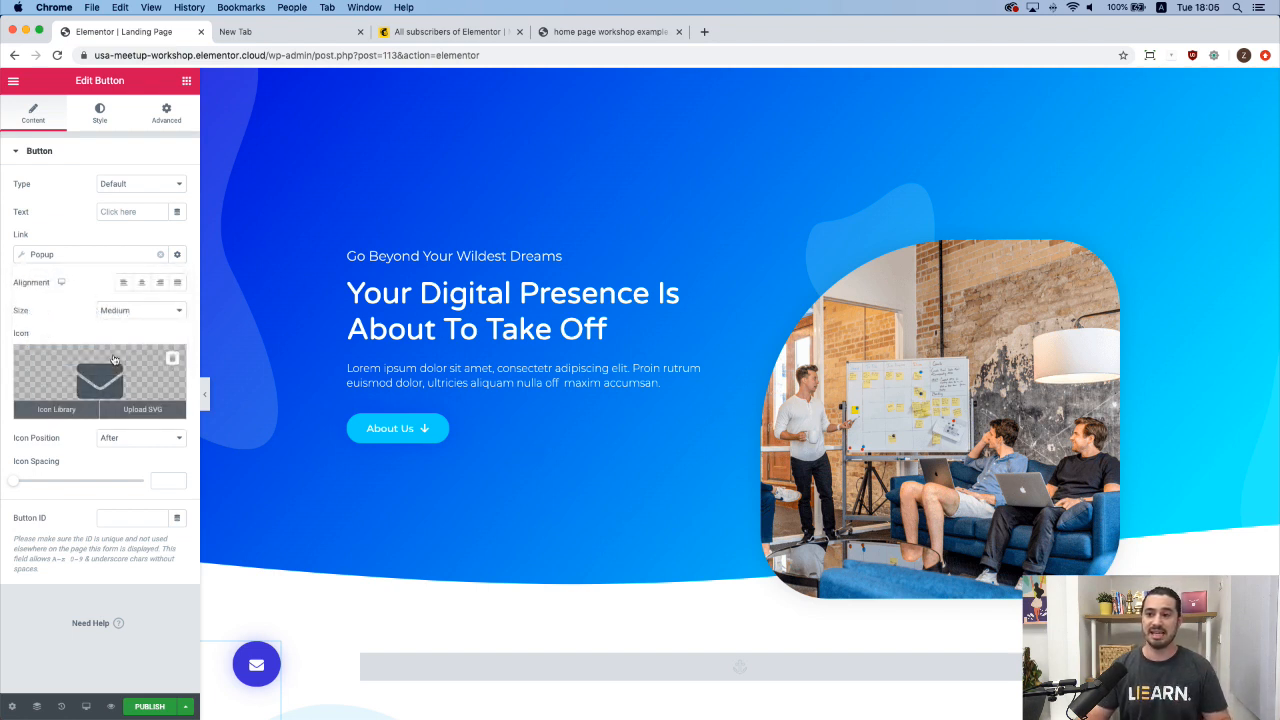
click(150, 707)
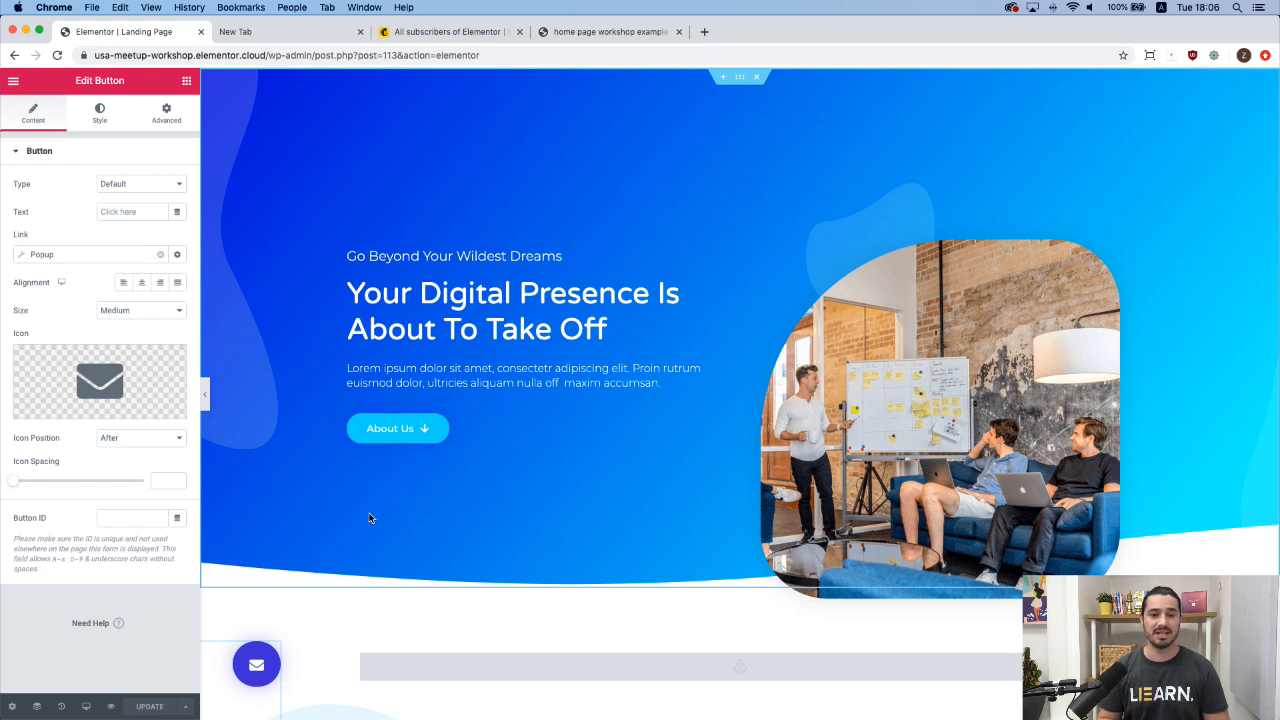
Search Finder for 'add new popup' and start a new popup in a new tab.
key(super+e)
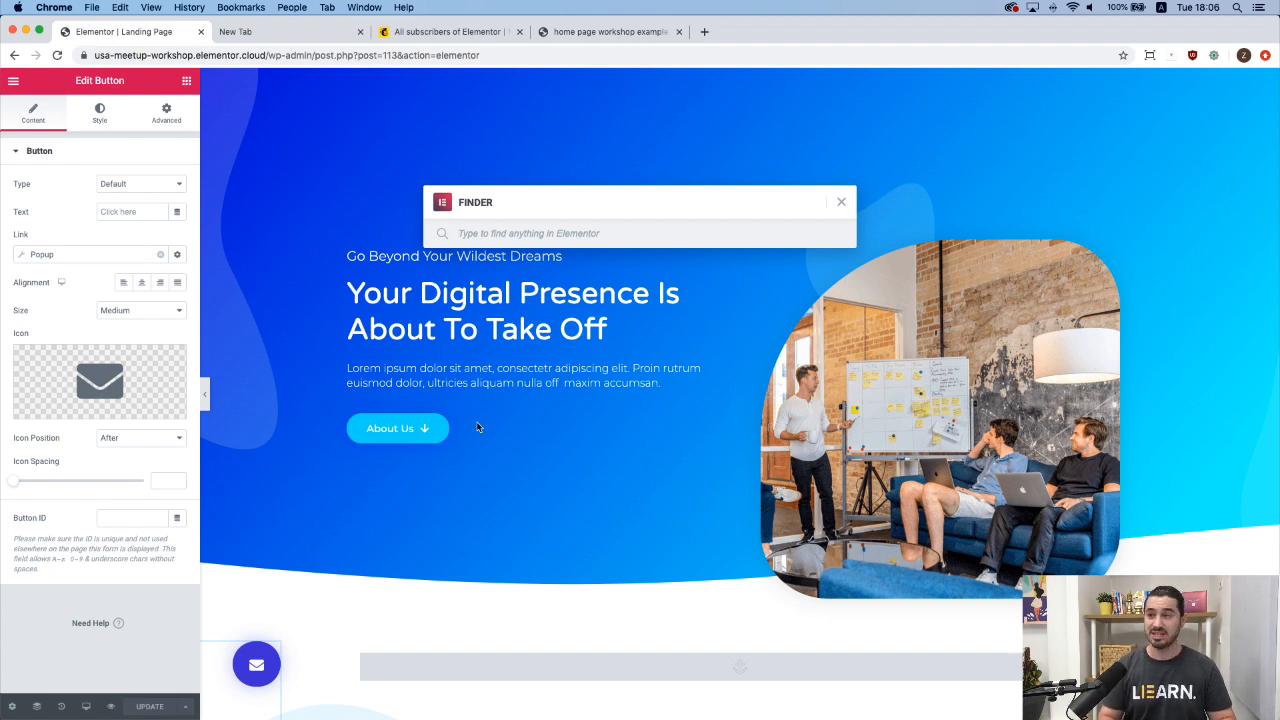
text(add new)
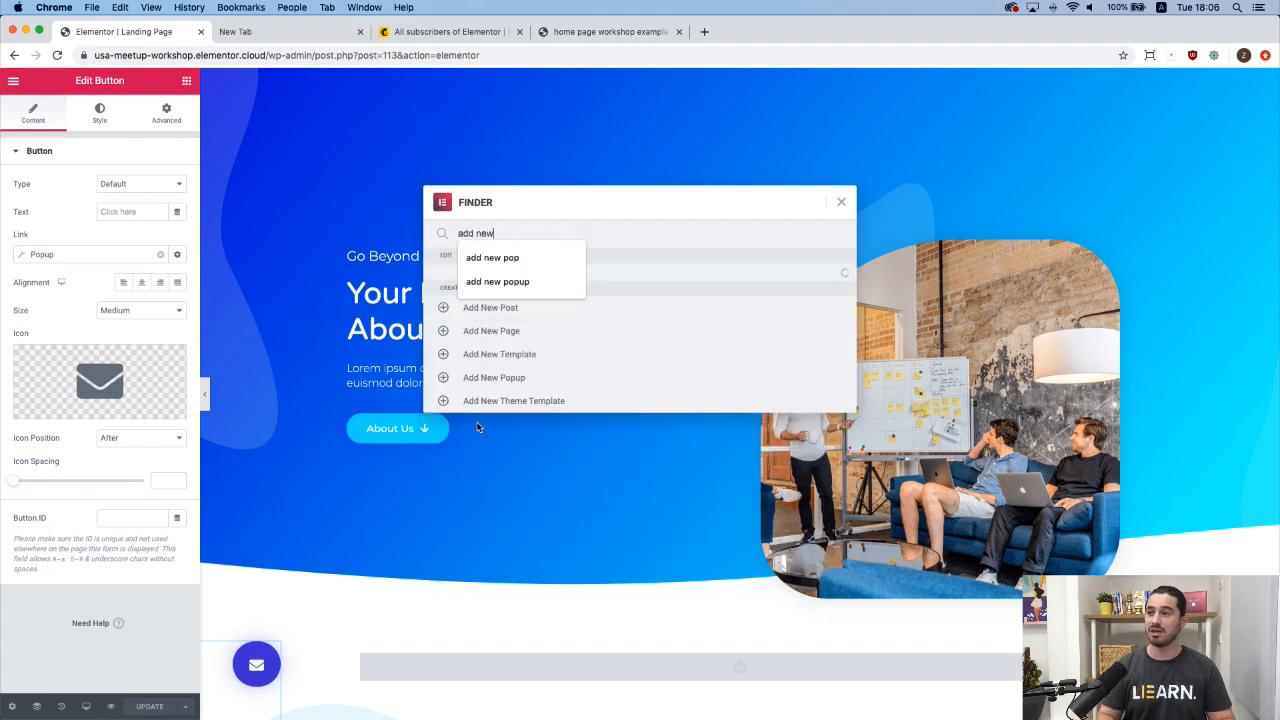
text( popup)
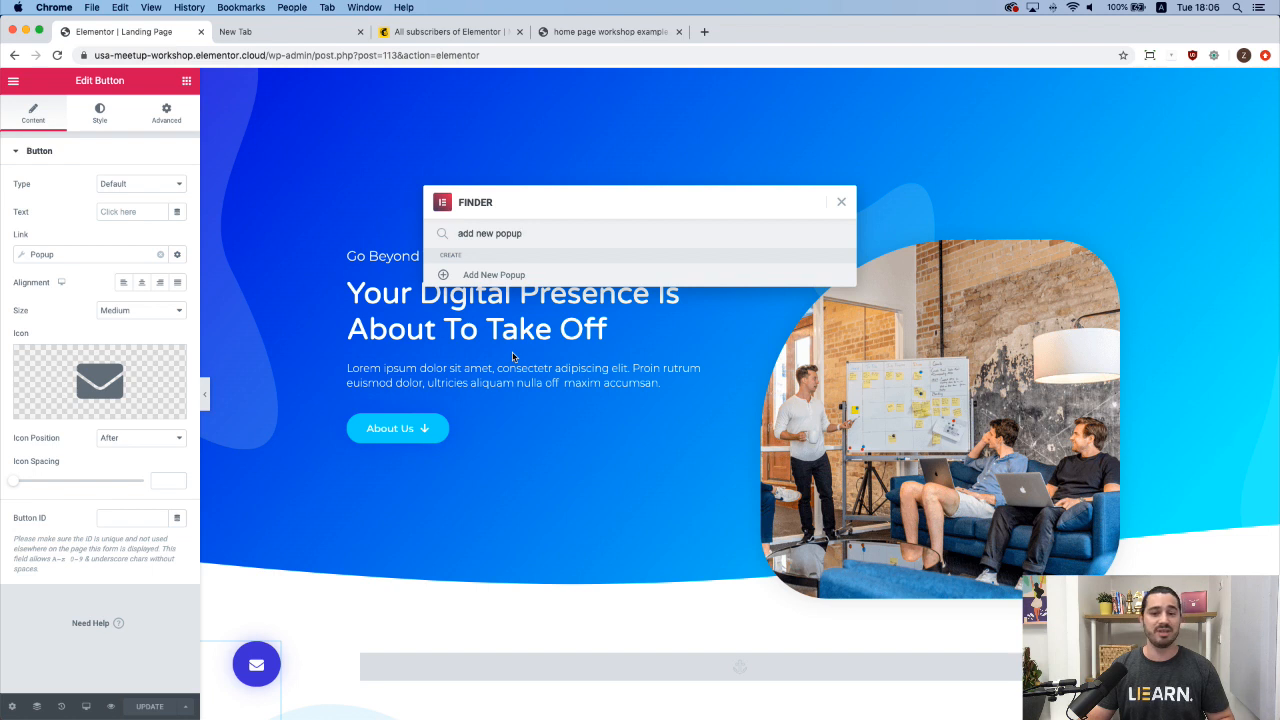
super+click(517, 276)
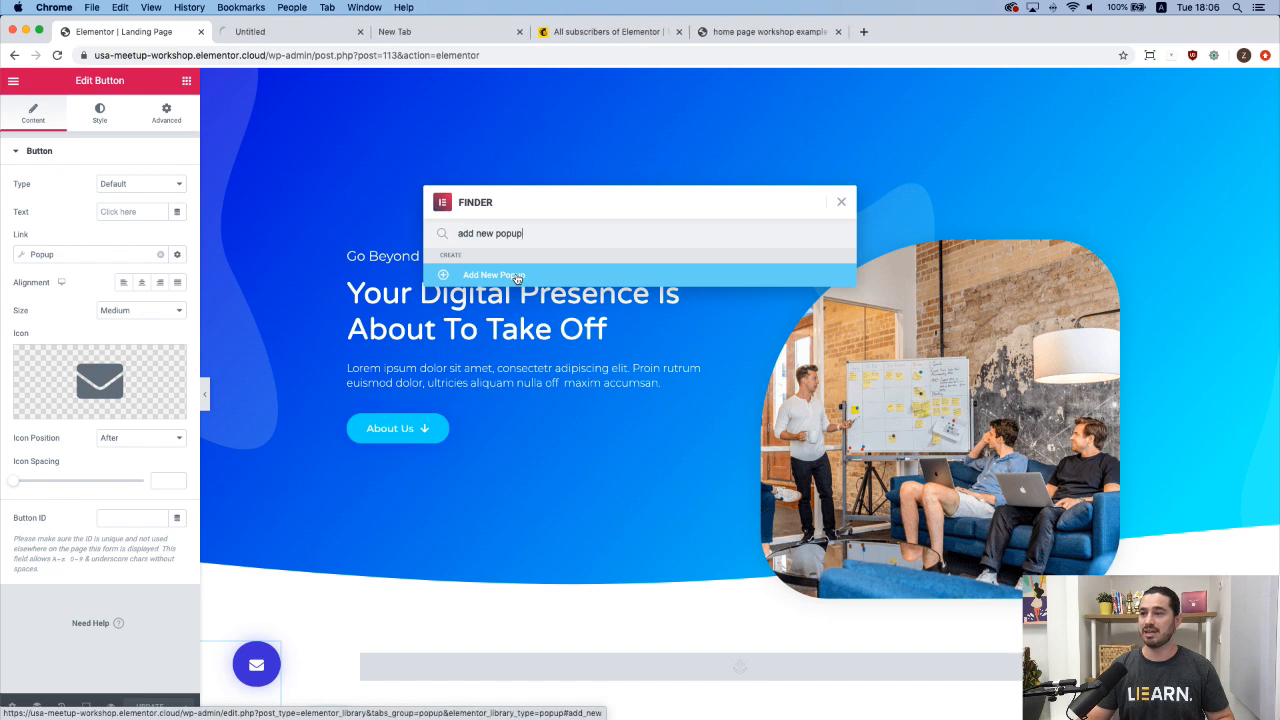
Create a popup template named 'form popup' and start it blank, skipping library designs.
click(284, 36)
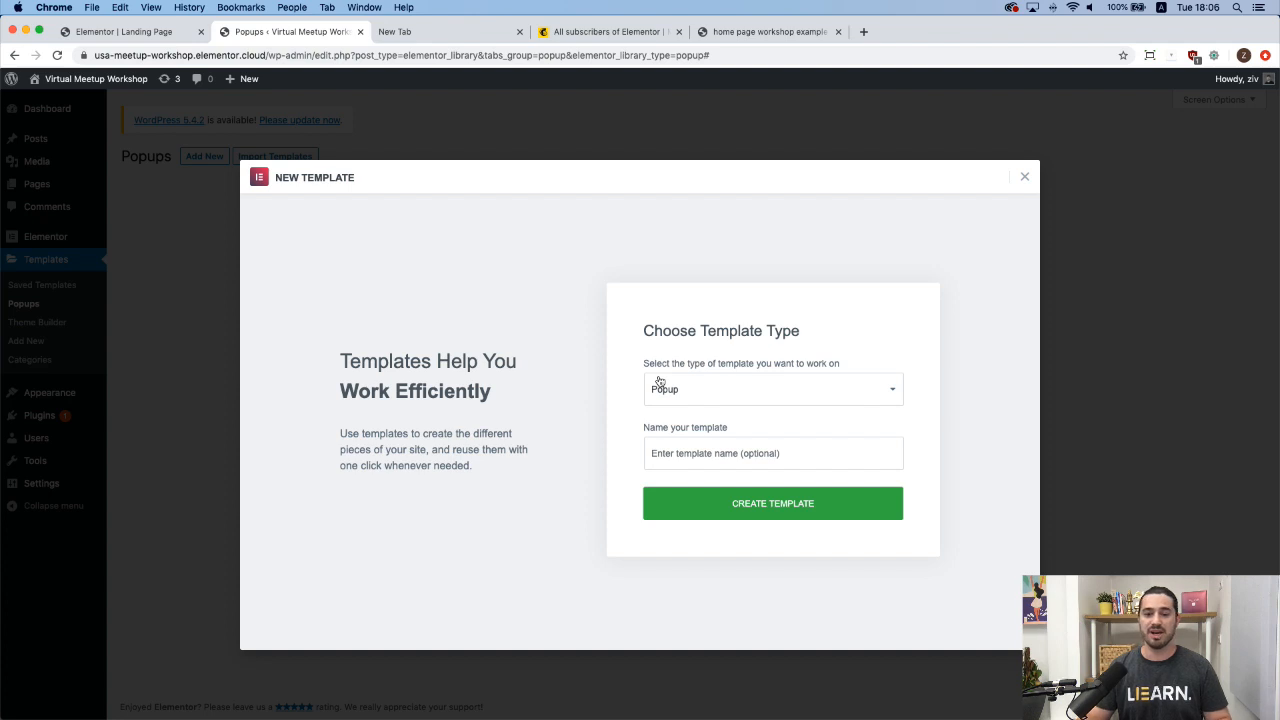
click(680, 456)
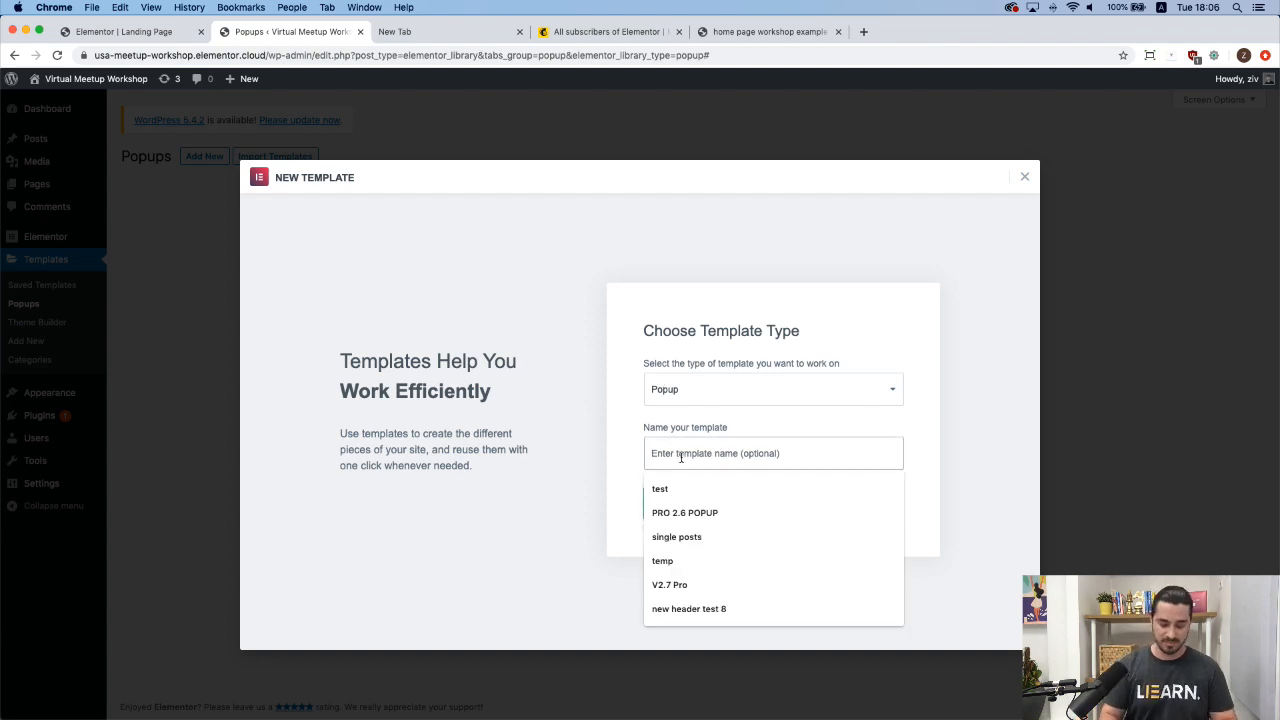
text(form popup)
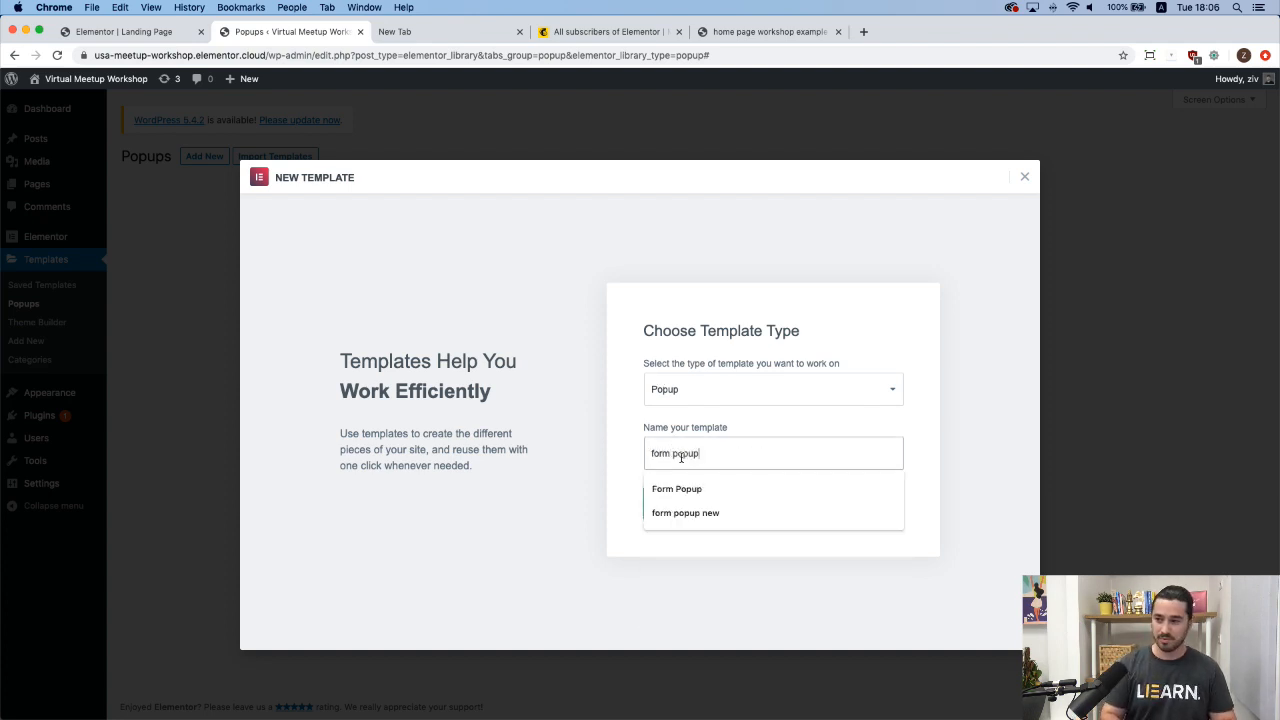
click(763, 435)
click(758, 508)
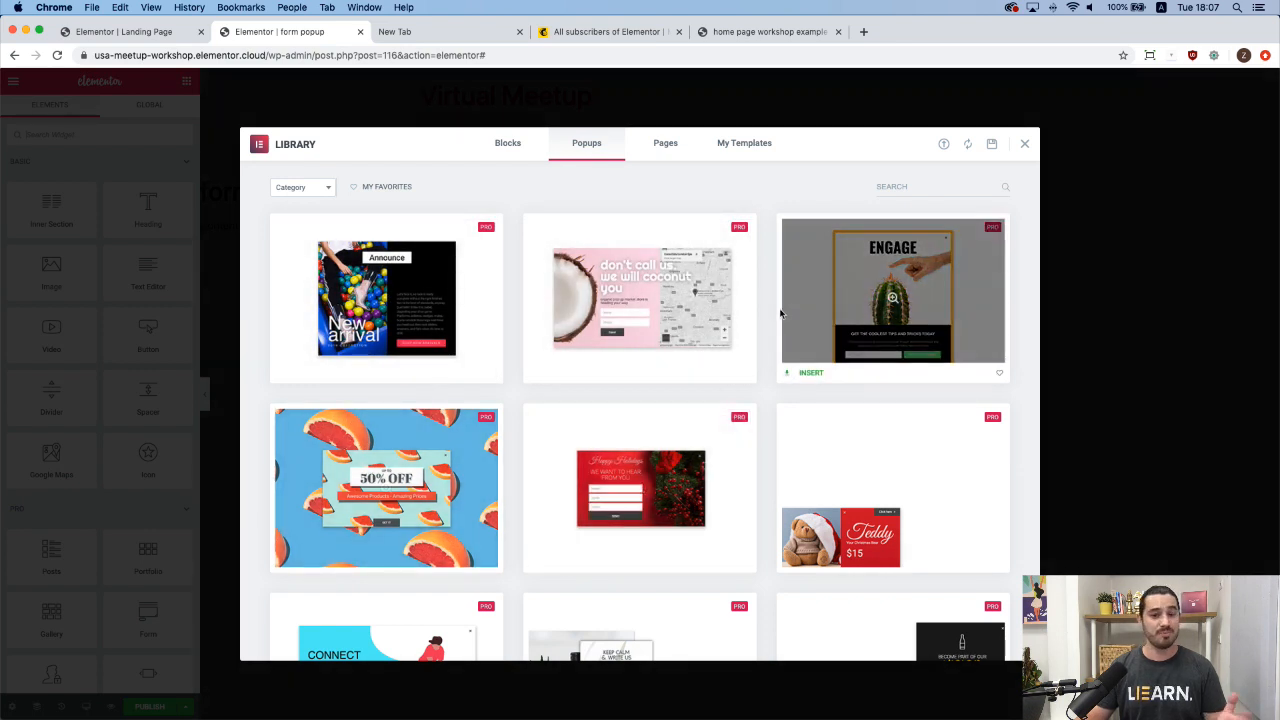
click(1026, 145)
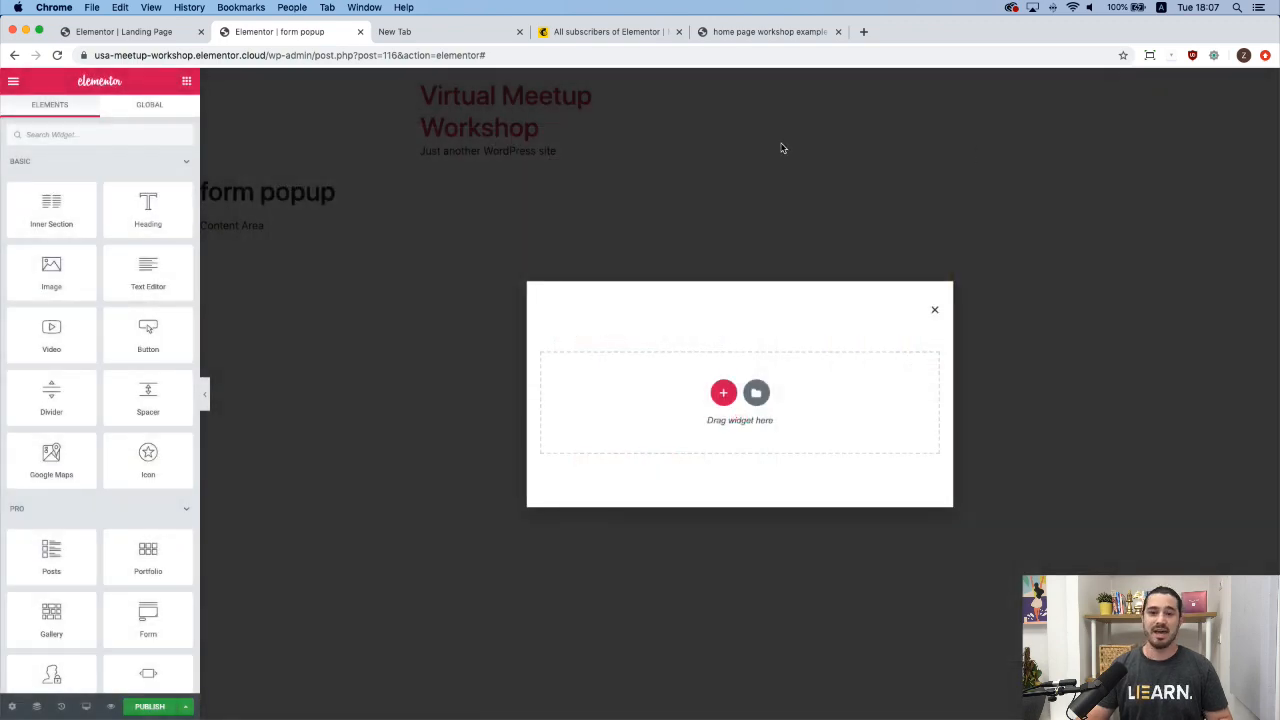
click(775, 33)
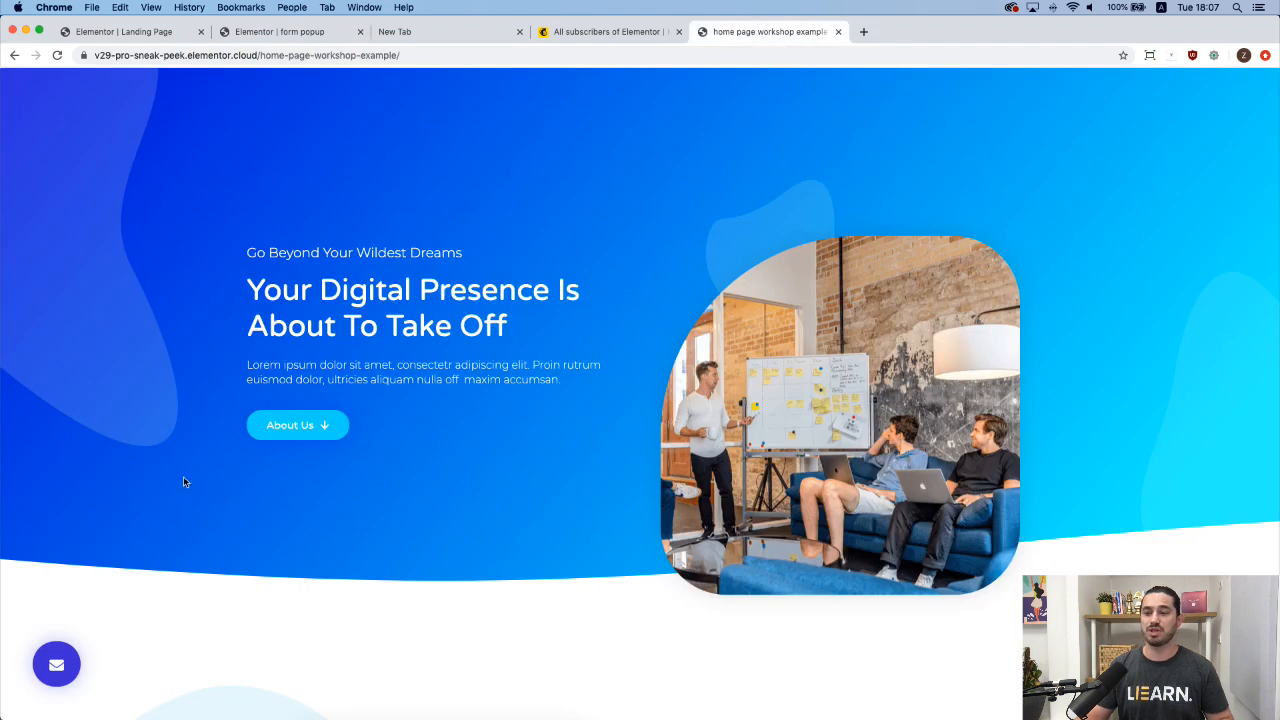
click(57, 665)
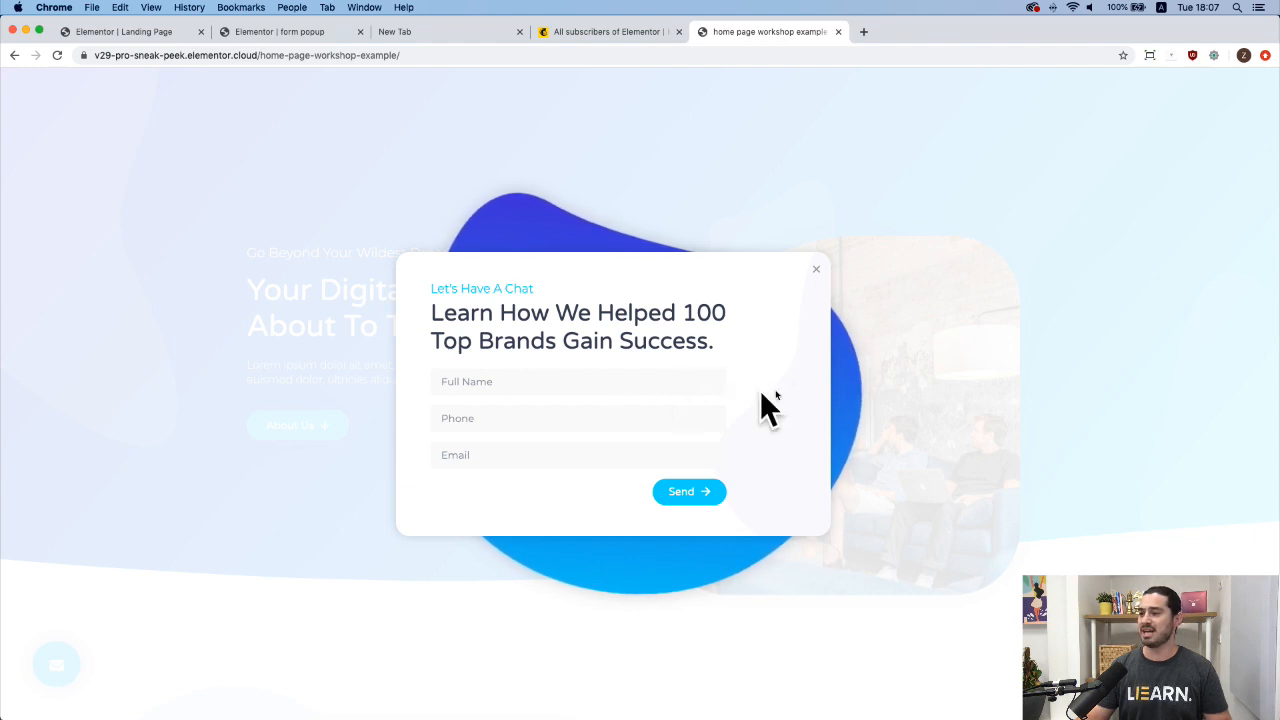
click(331, 39)
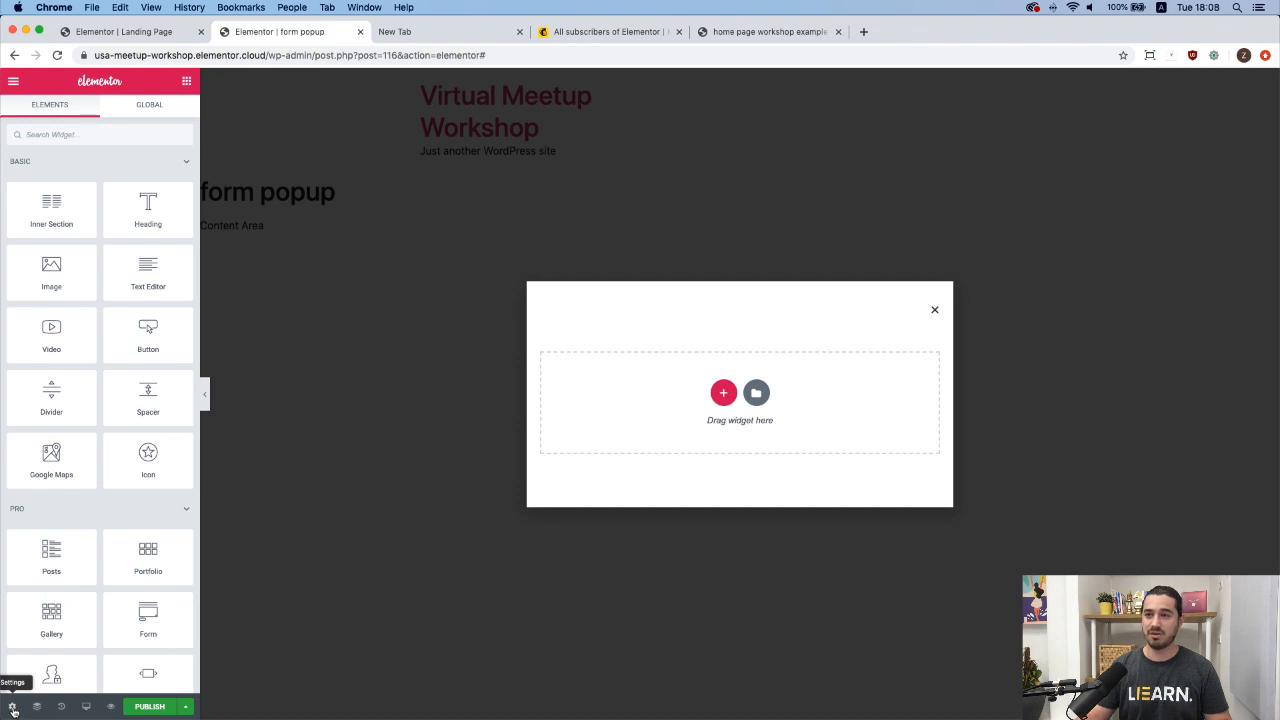
In Popup Settings, set Width to 805 and a Custom Height of 700.
click(13, 708)
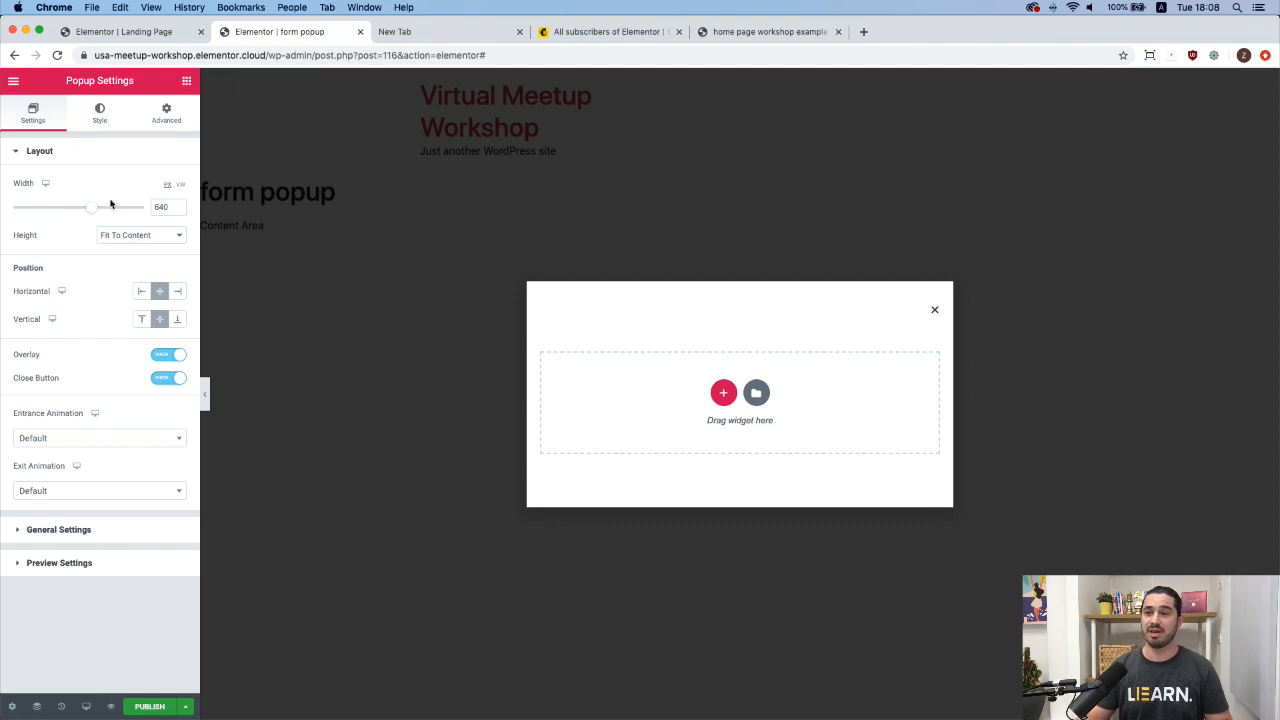
mouse_move(94, 210)
mouse_down()
mouse_move(131, 209)
mouse_move(78, 214)
mouse_move(103, 211)
mouse_up()
double_click(160, 208)
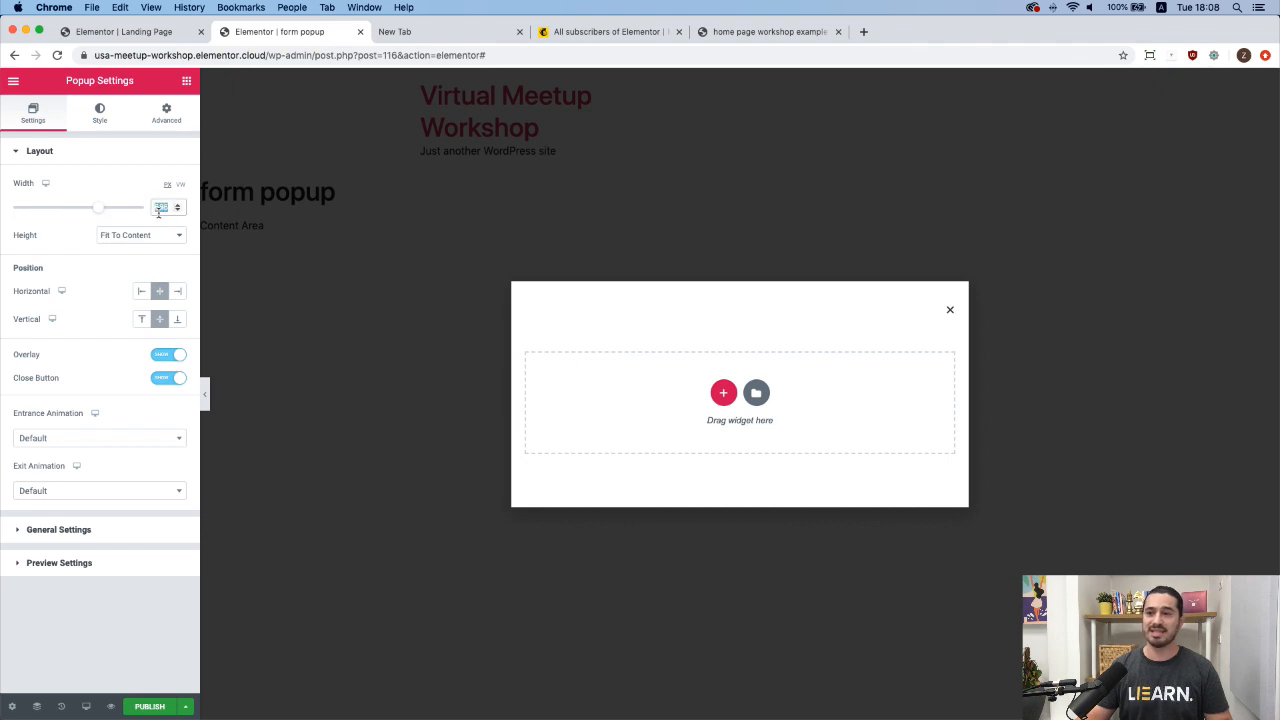
text(825)
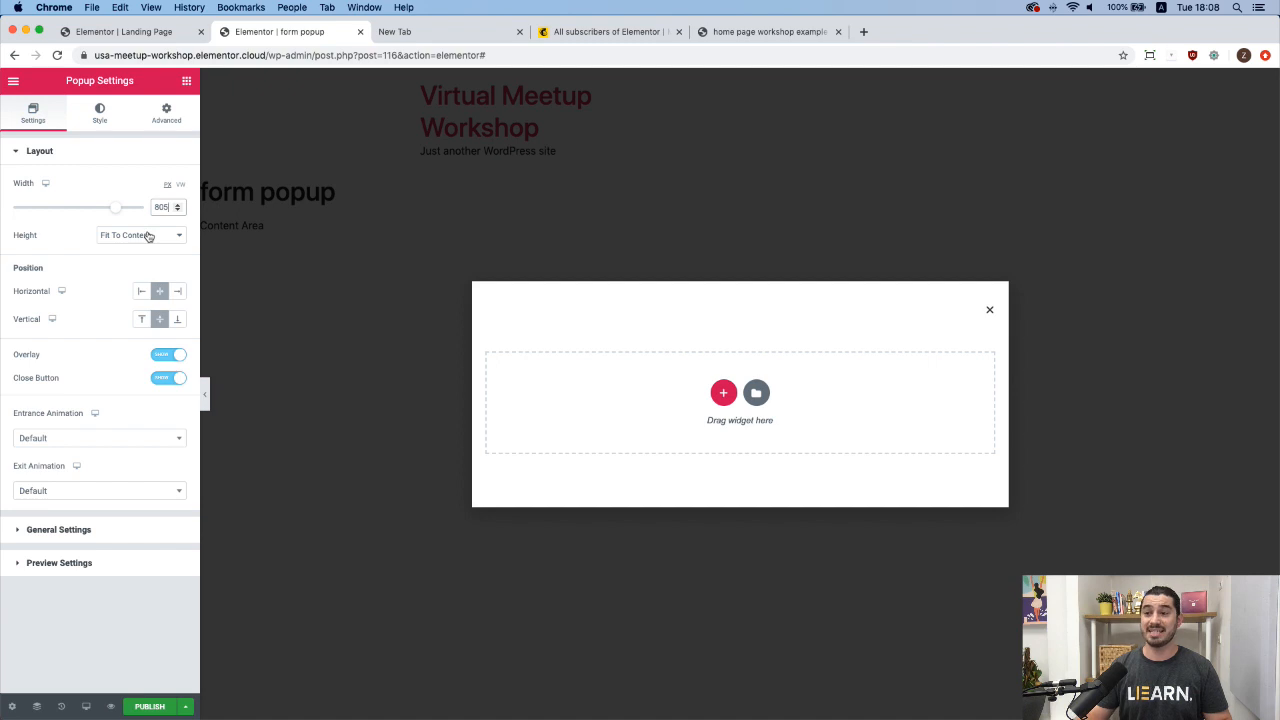
click(149, 235)
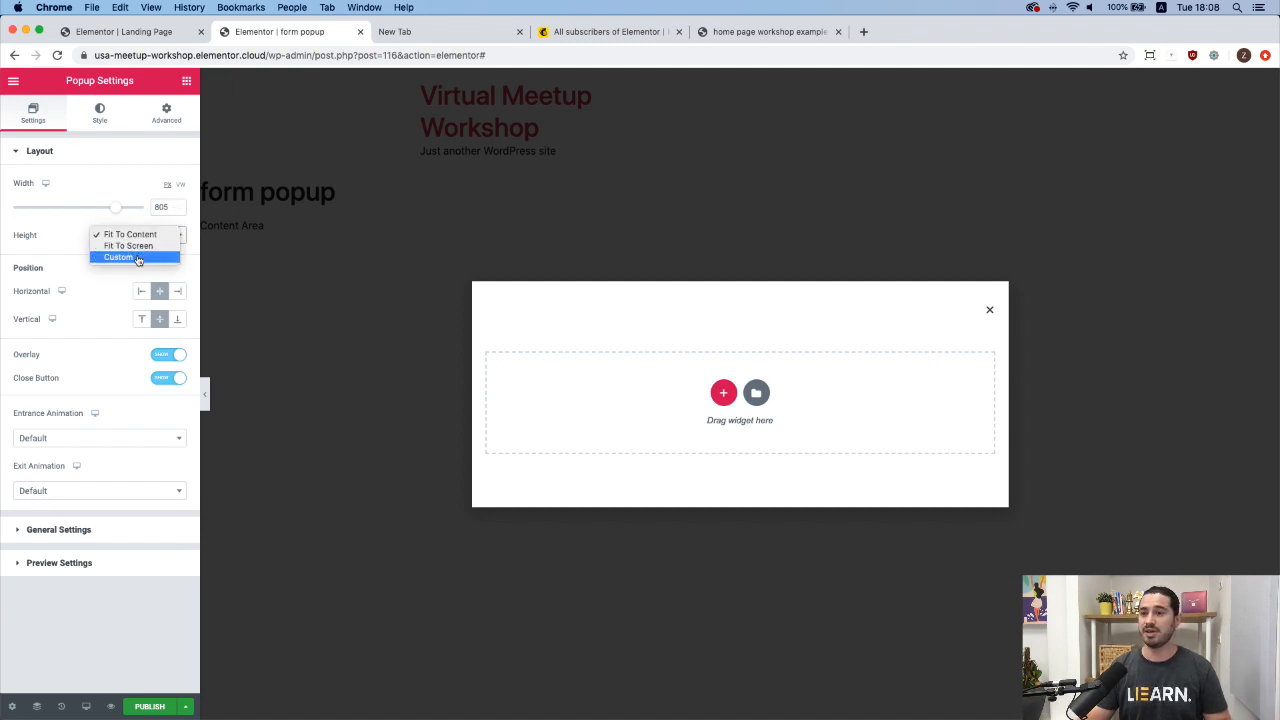
click(135, 257)
drag(59, 289, 105, 291)
double_click(160, 287)
text(700)
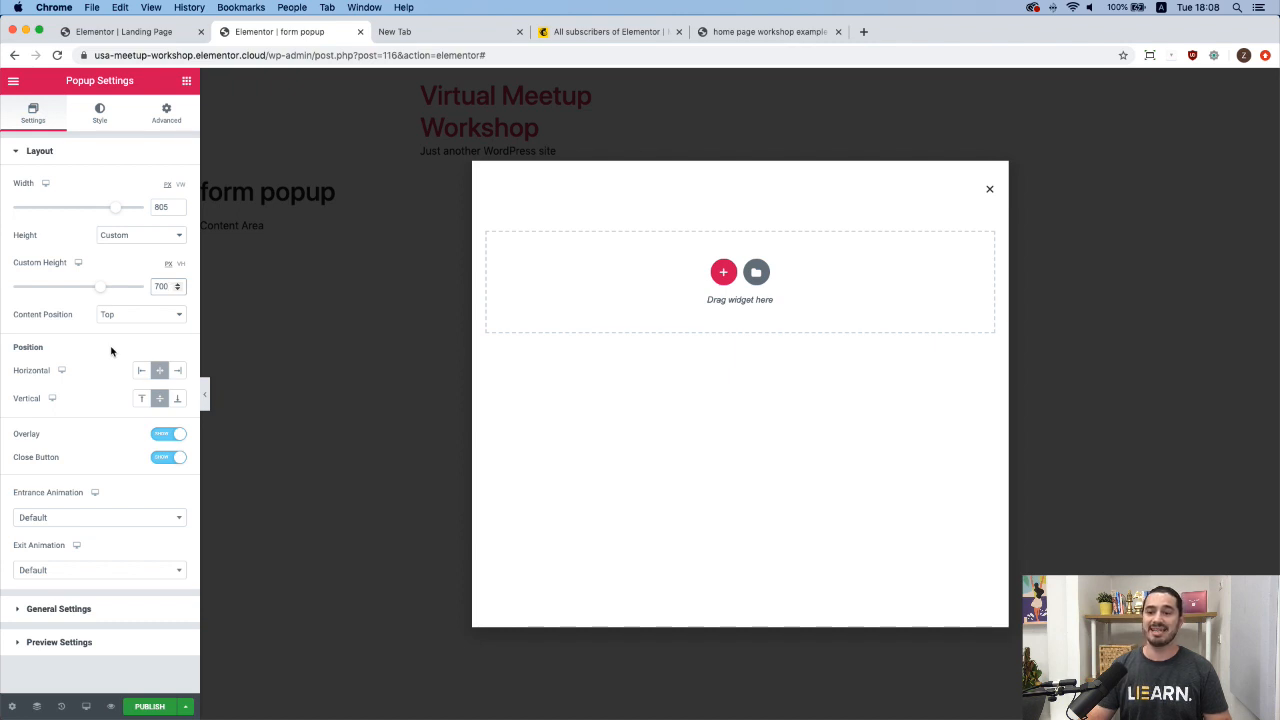
Compare with the live site's example popup, closing and reopening it to watch its animations.
click(778, 33)
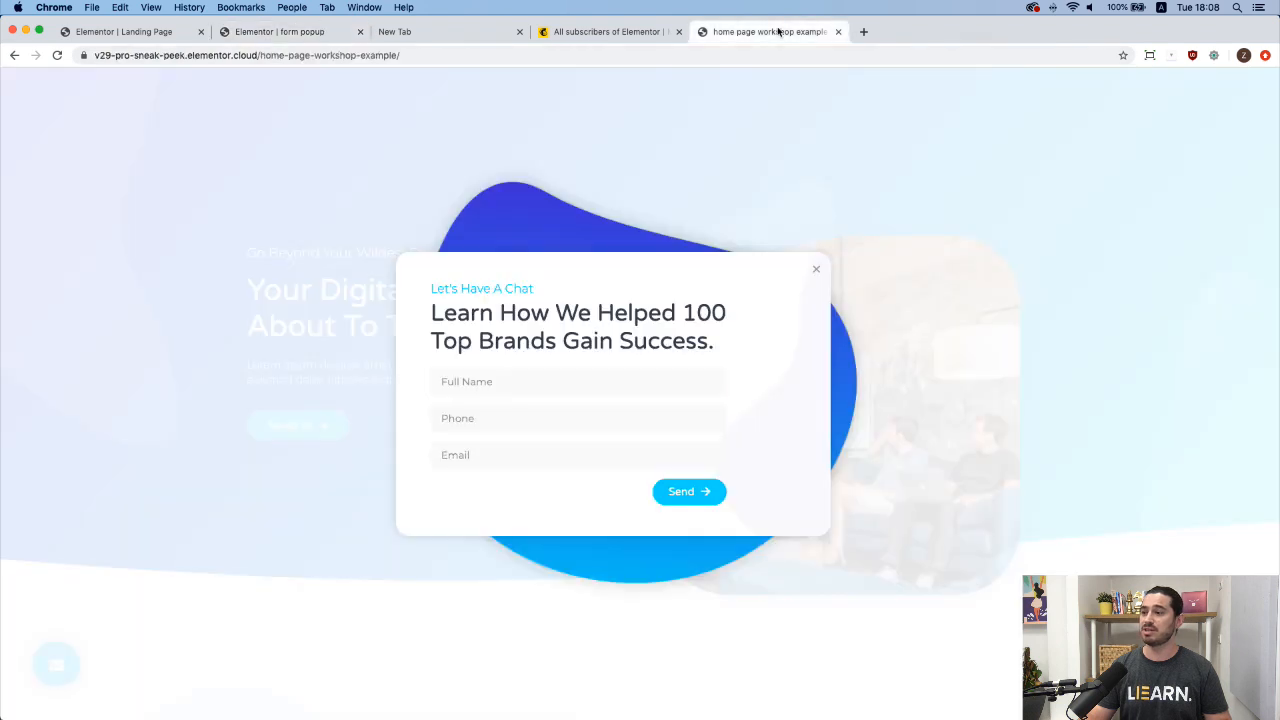
click(816, 270)
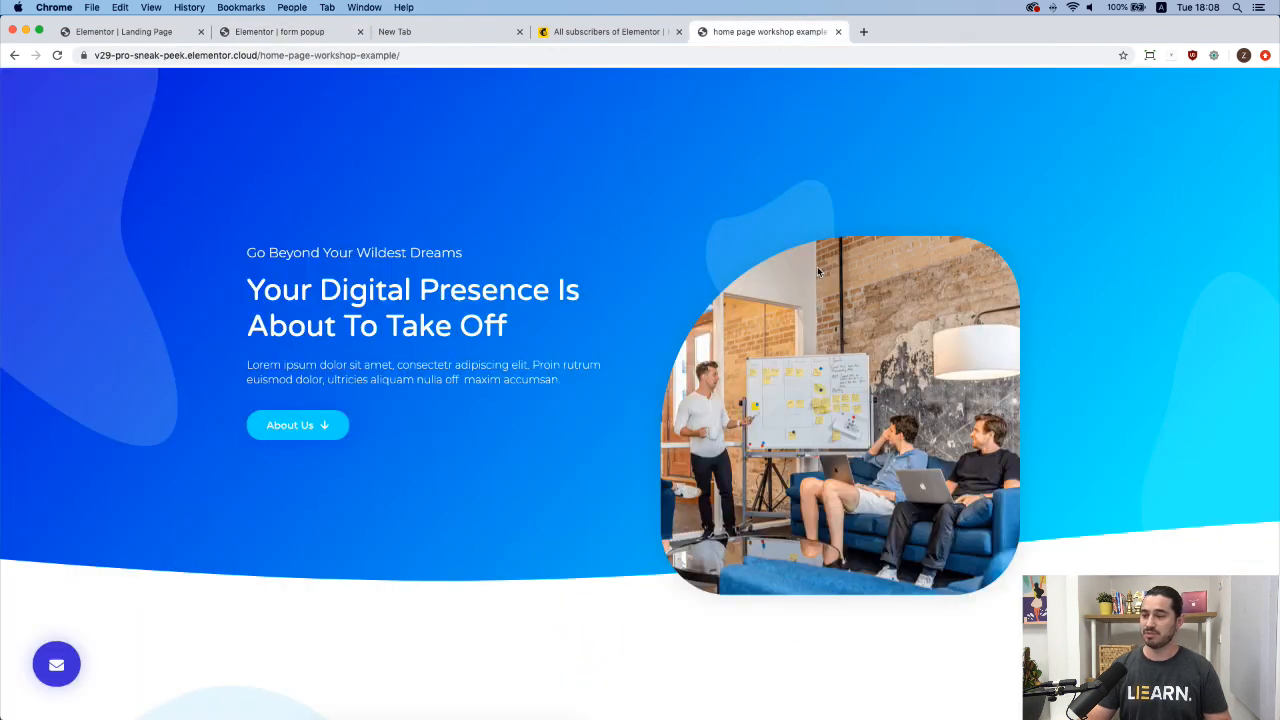
click(61, 664)
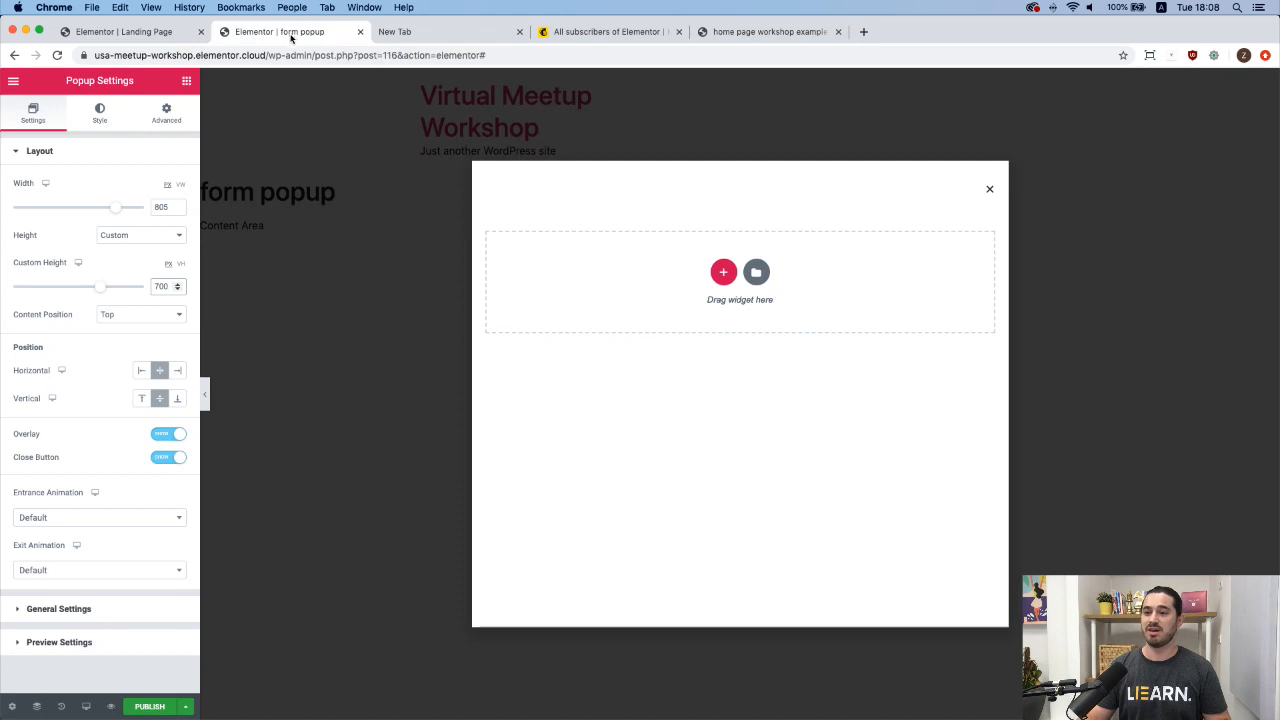
Set the popup's entrance animation to Zoom In.
click(86, 521)
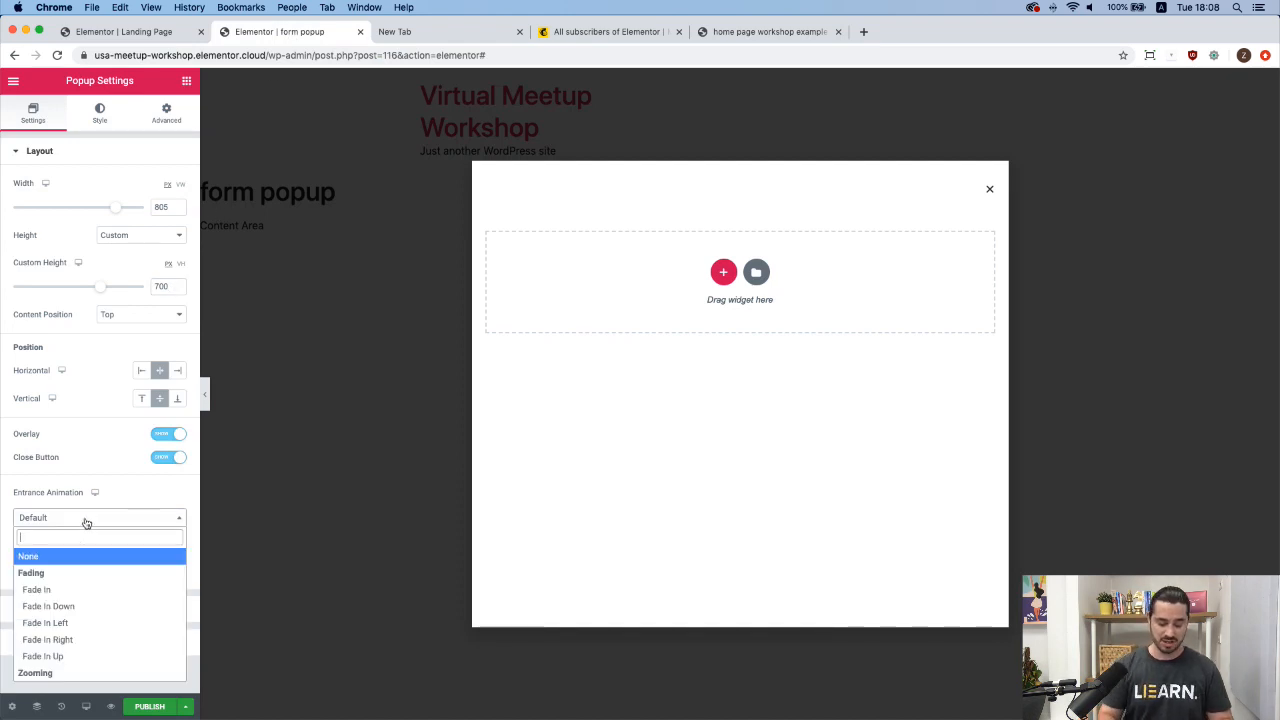
text(zoom)
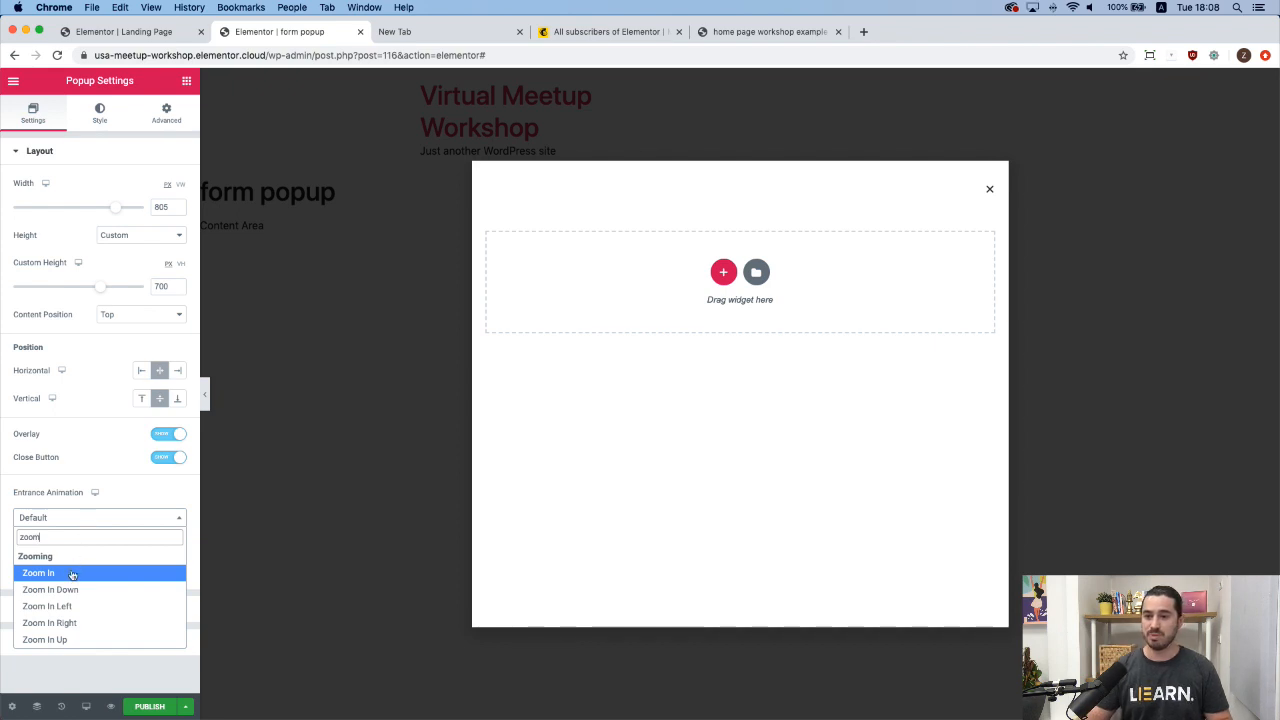
click(72, 573)
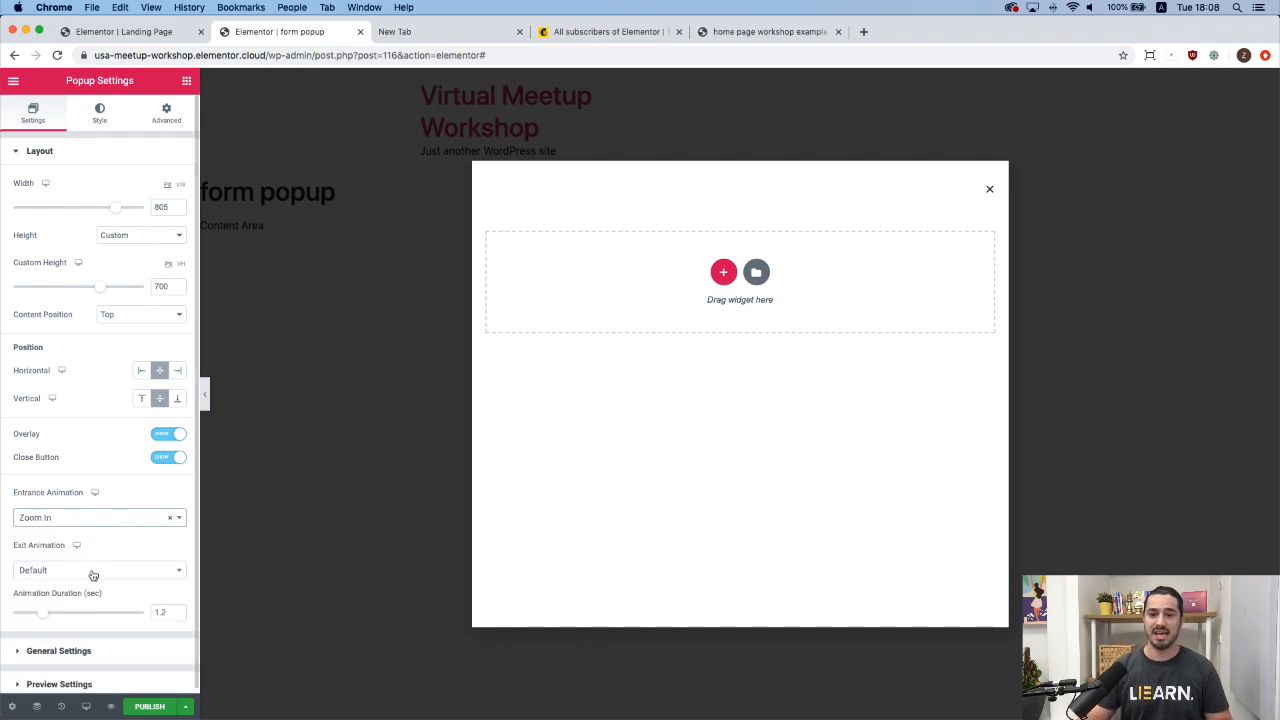
Set the exit animation to Rotate Out Down Right with a 1-second duration.
click(93, 572)
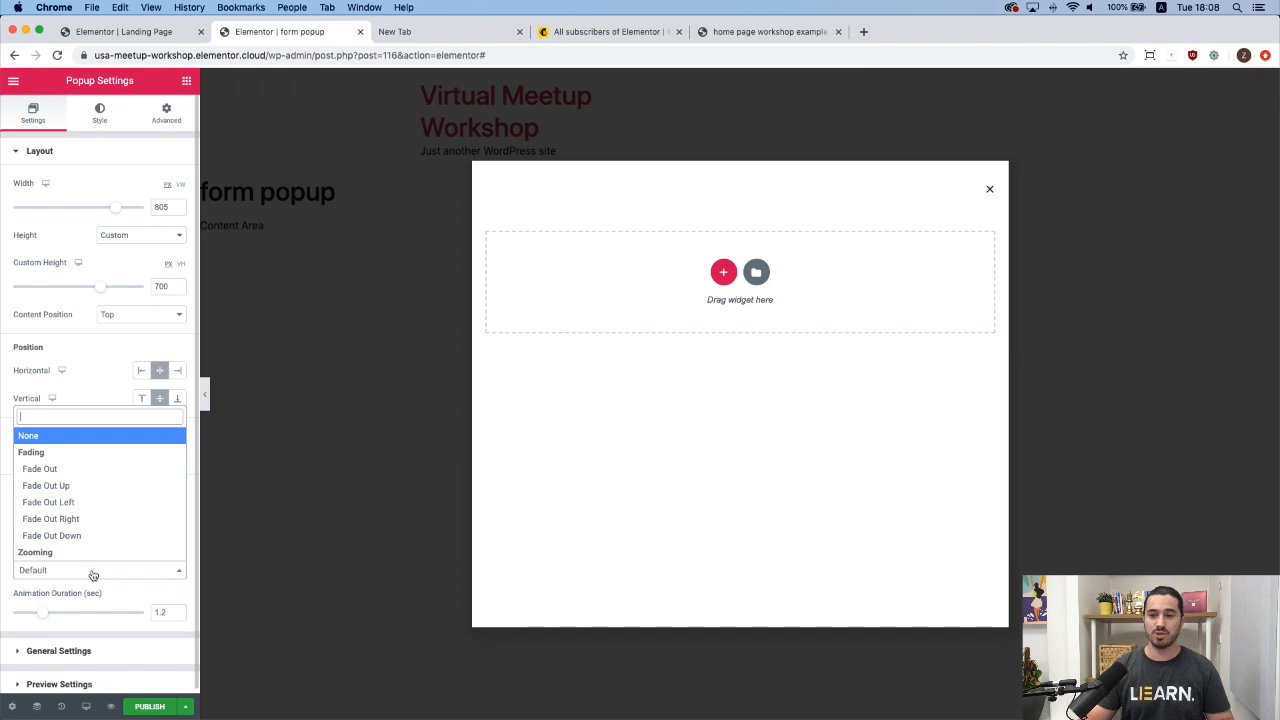
text(rotate)
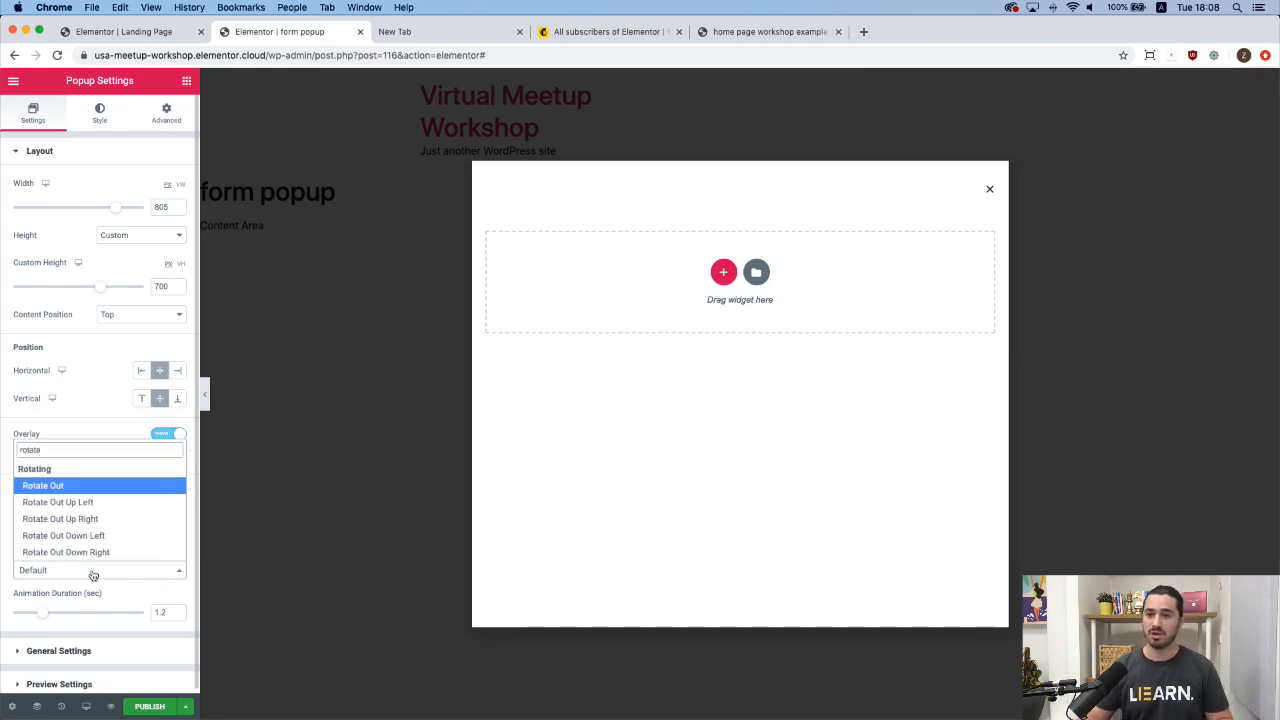
text( out)
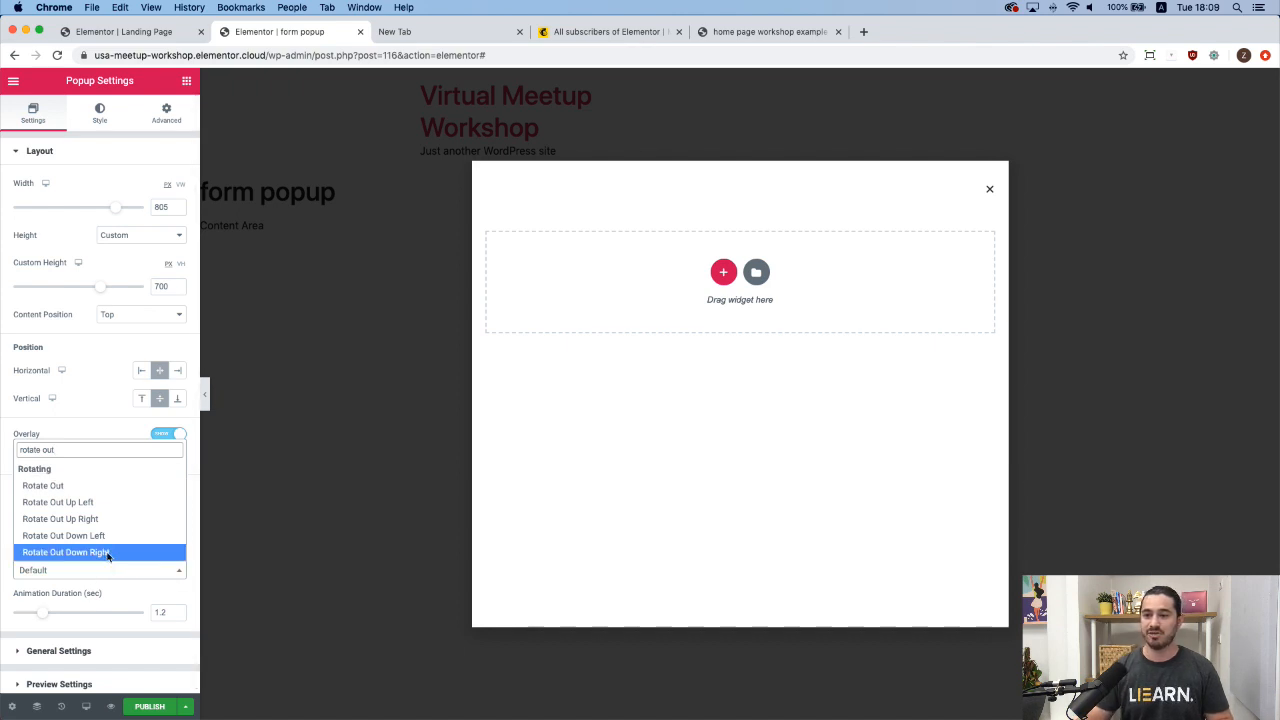
click(107, 555)
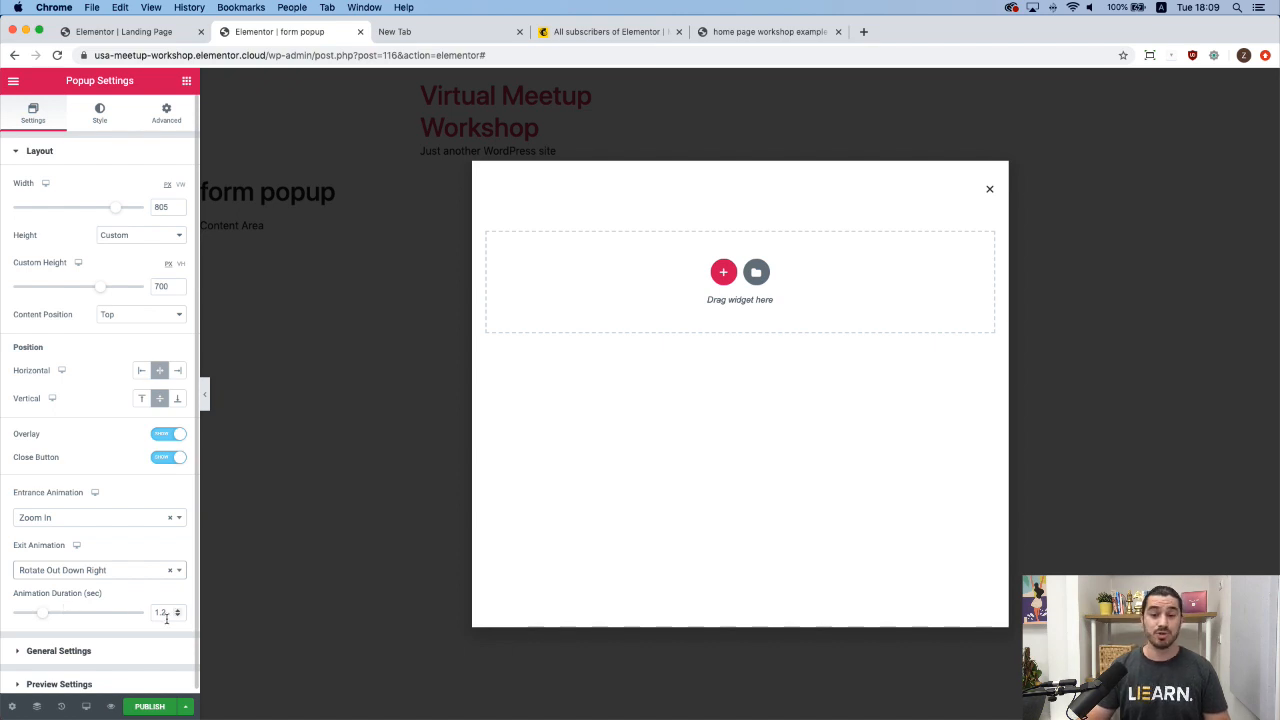
drag(46, 614, 42, 618)
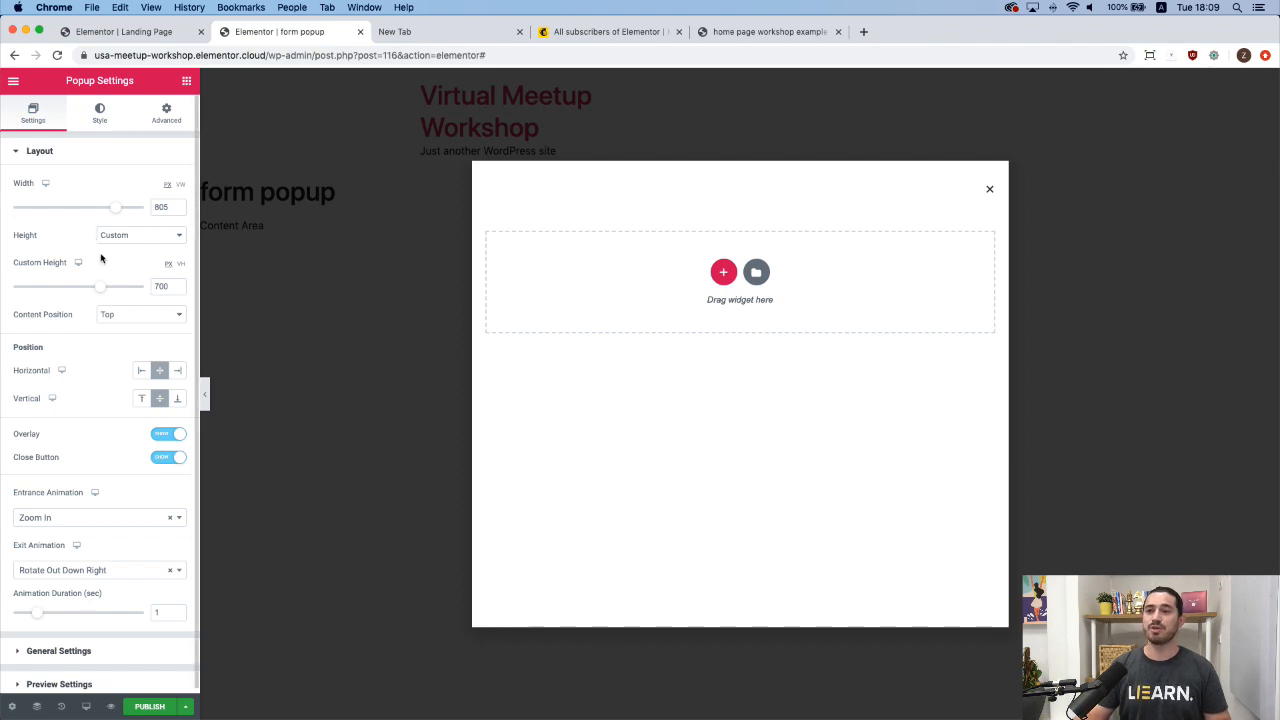
Give the popup a Classic background with a cleared, zero-alpha colour and default box shadow.
click(100, 115)
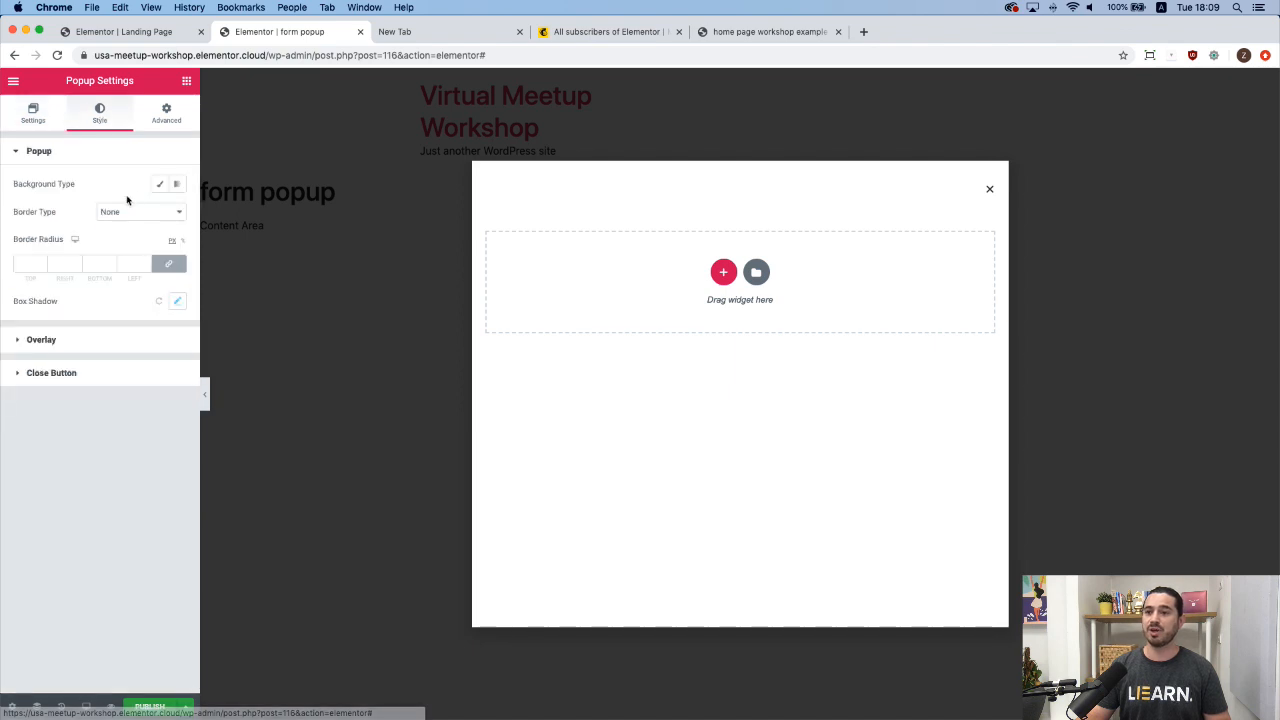
click(158, 185)
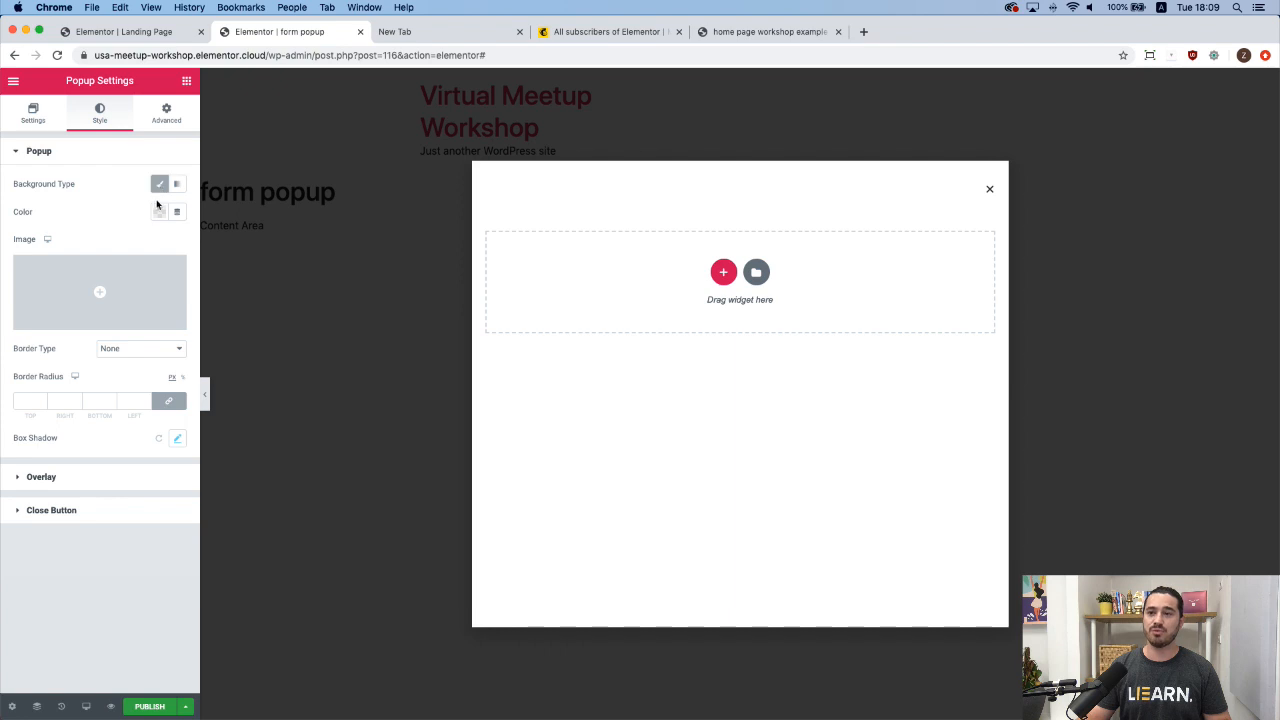
click(158, 213)
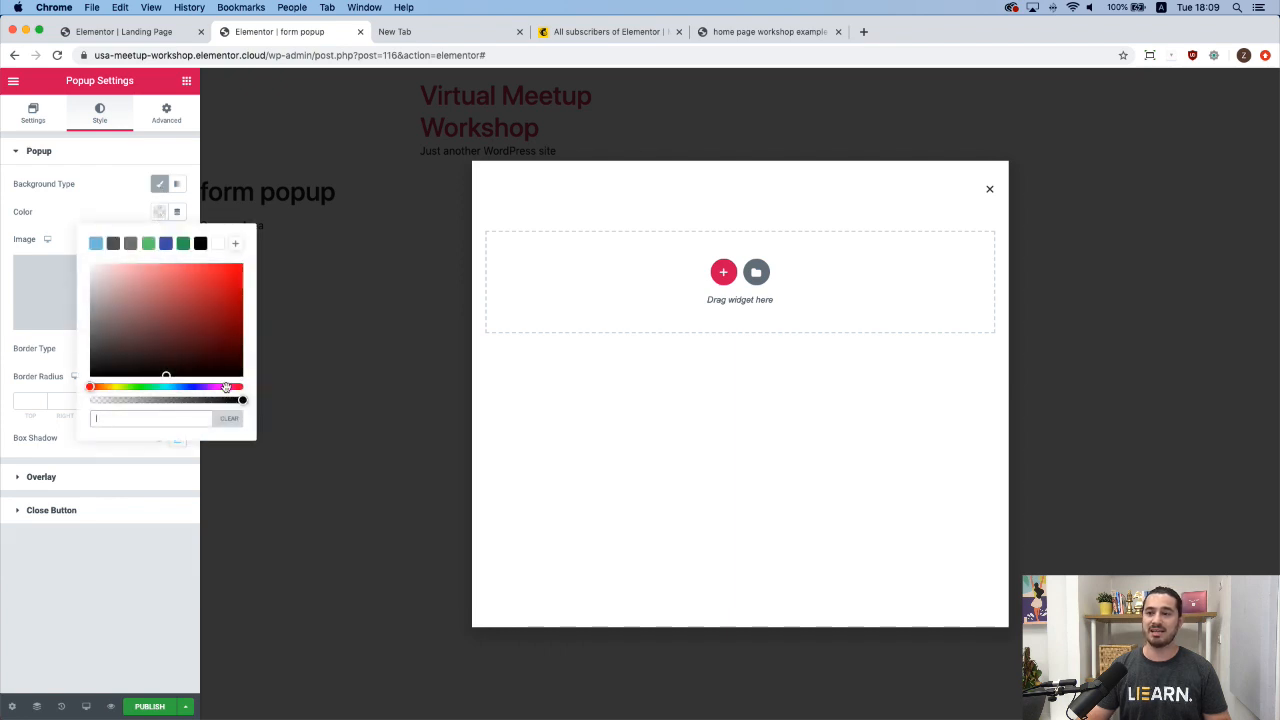
click(241, 414)
drag(242, 401, 81, 405)
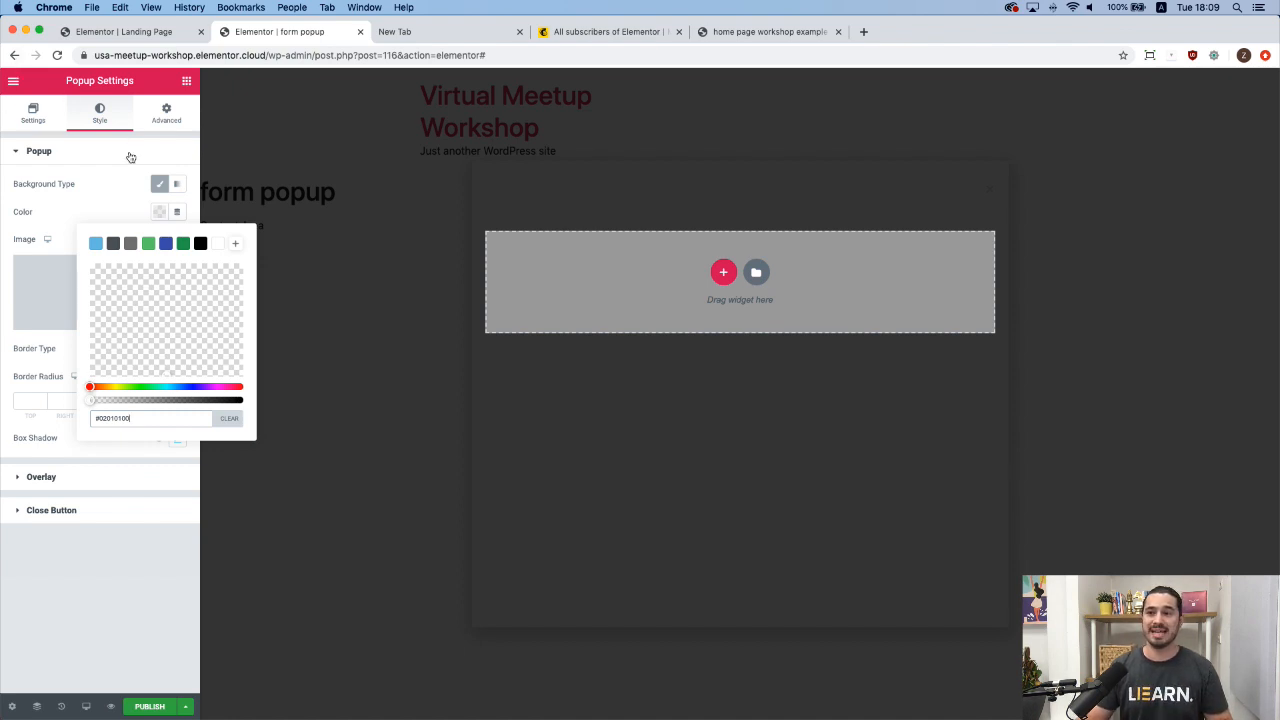
click(150, 212)
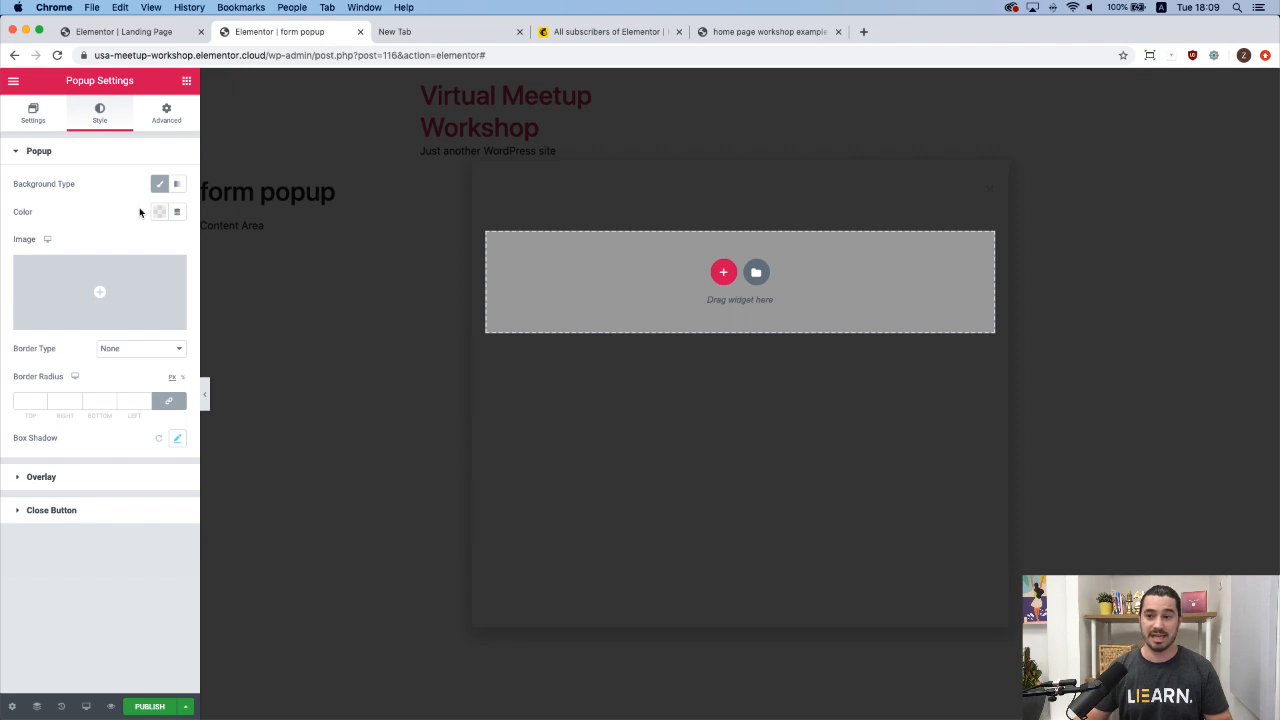
click(159, 441)
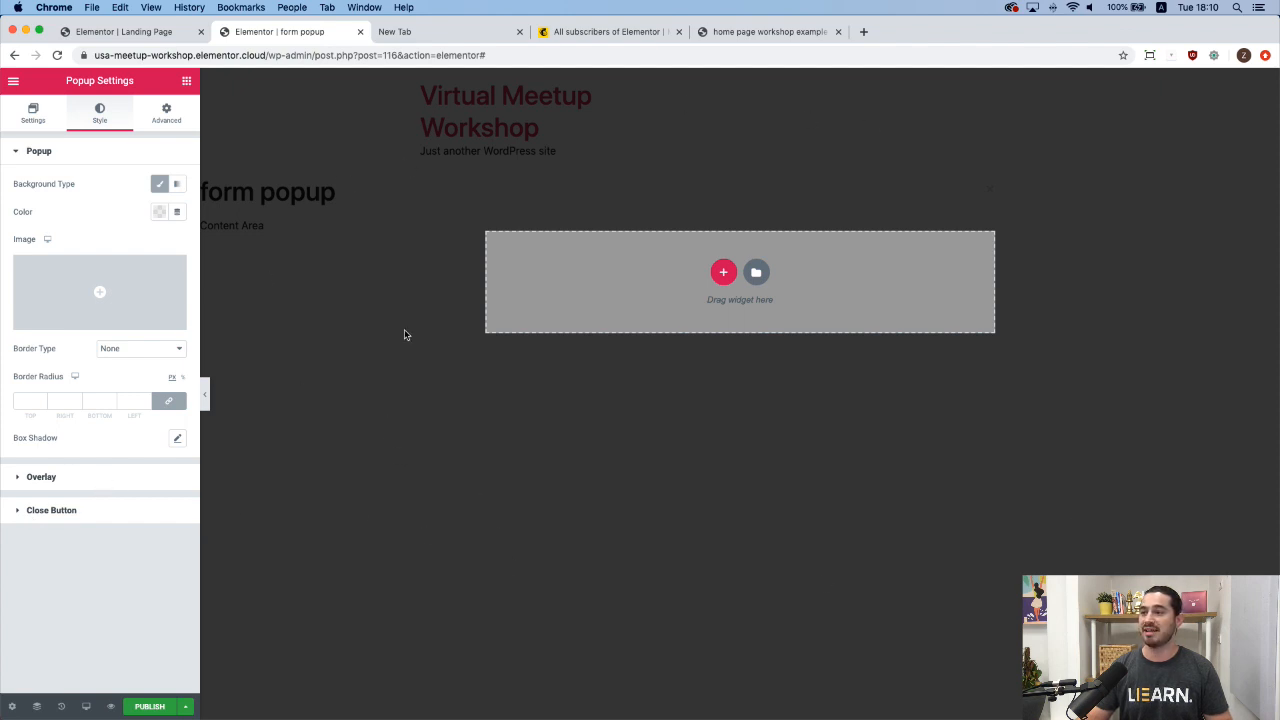
Set the popup overlay to slightly transparent white, rgba(255, 255, 255, 0.9).
click(72, 478)
click(160, 246)
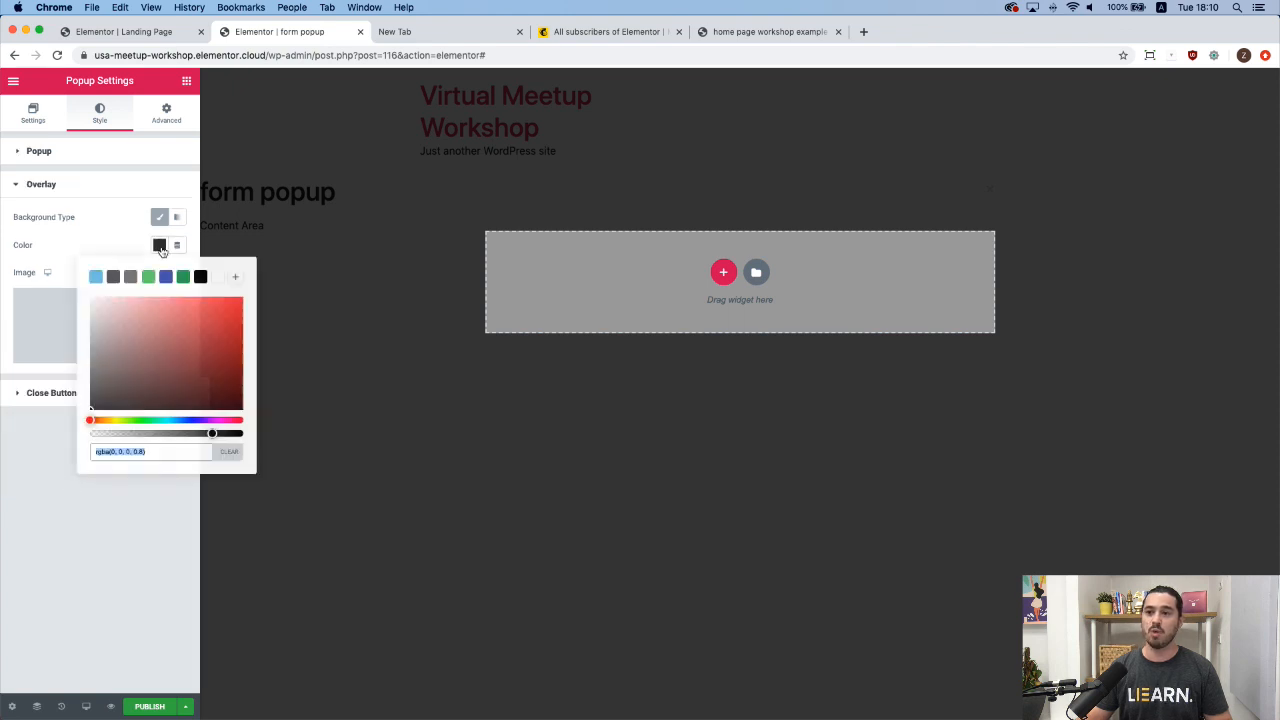
click(218, 279)
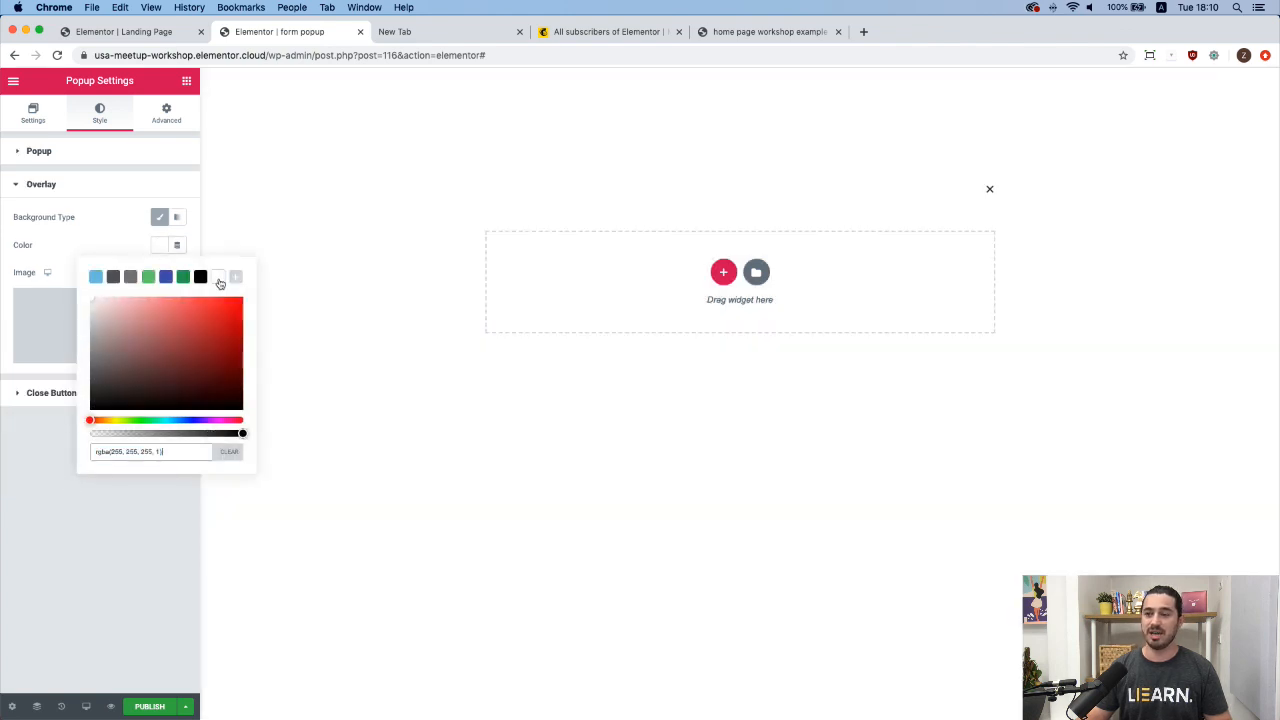
click(160, 250)
click(160, 250)
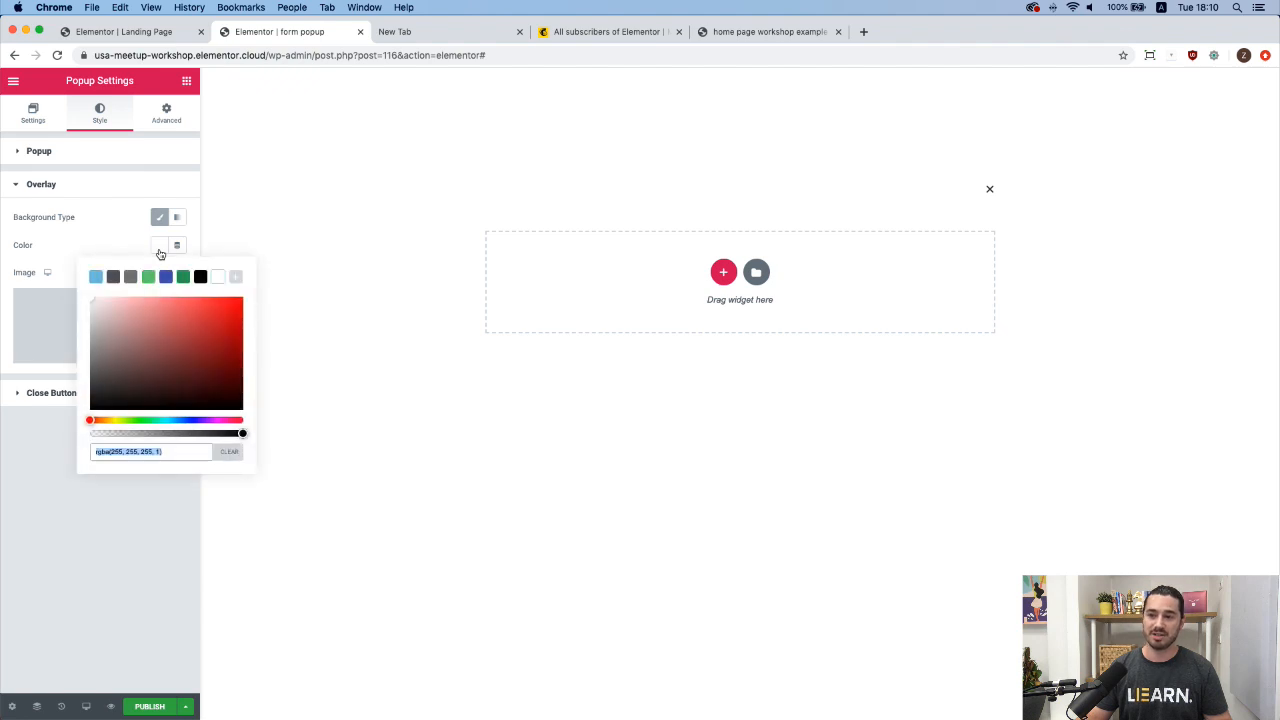
drag(243, 437, 229, 450)
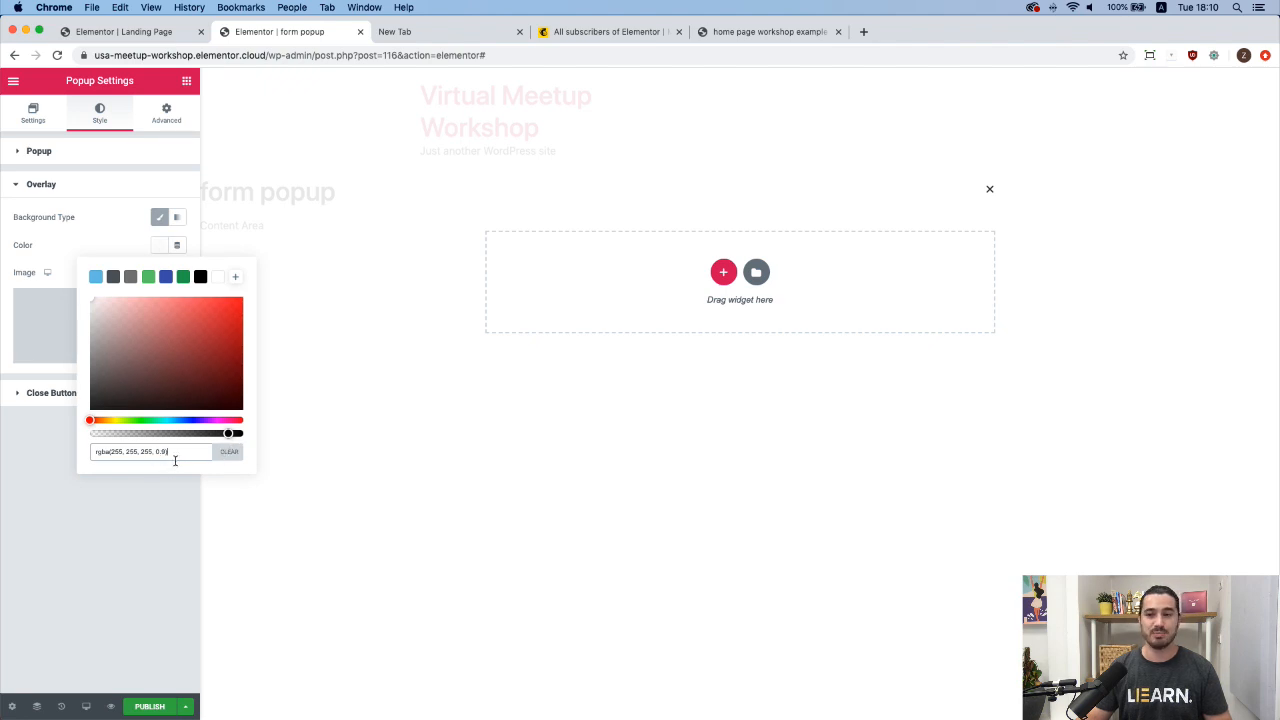
click(142, 246)
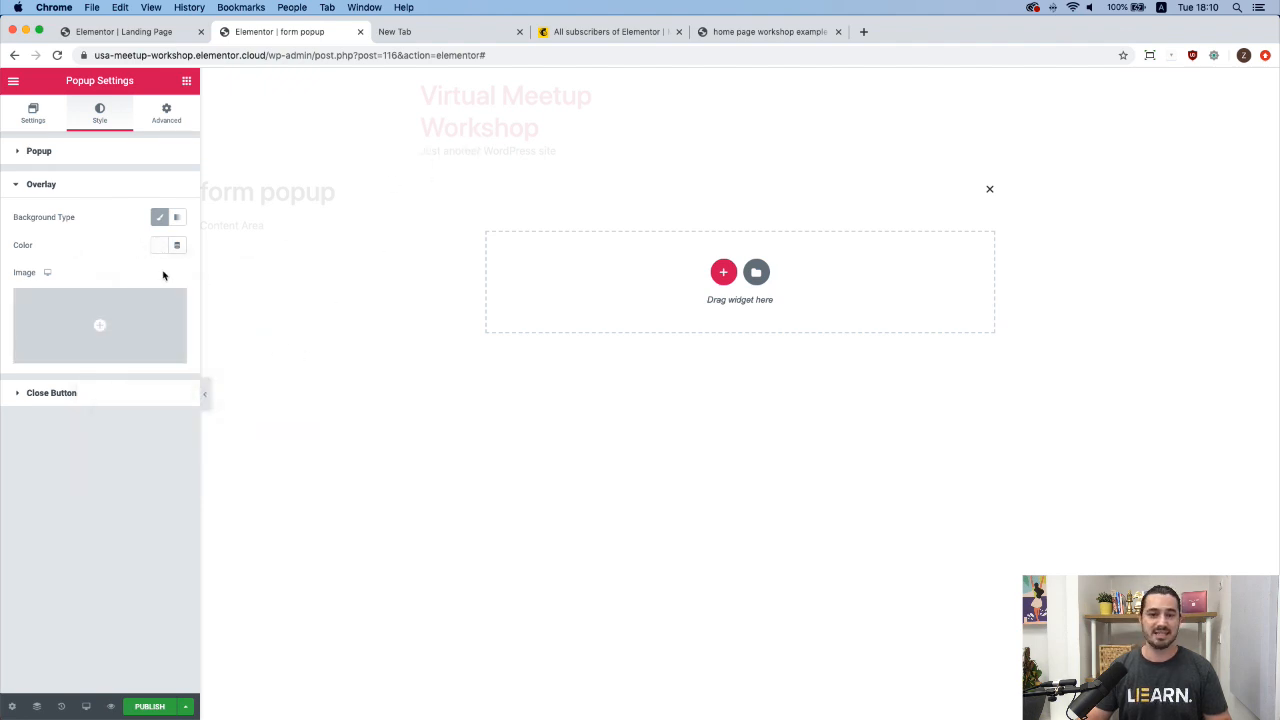
click(130, 393)
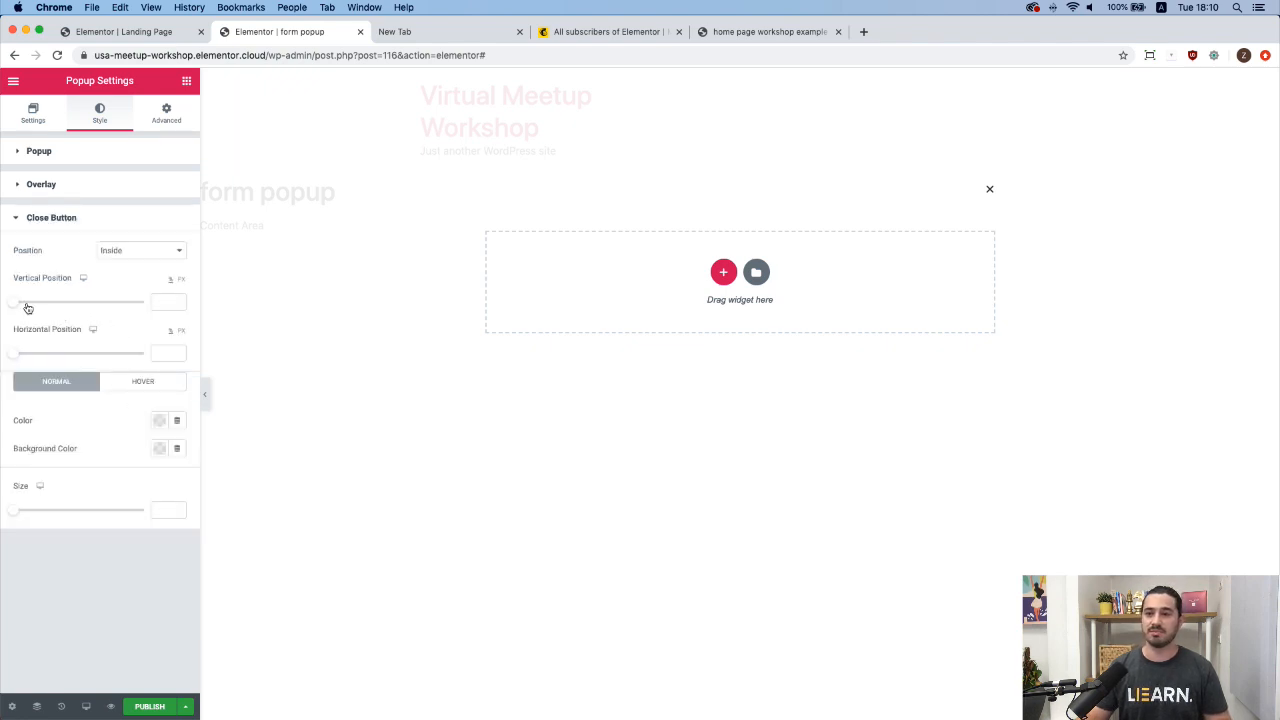
Position the close X at 20 px vertical and 16 px horizontal.
mouse_move(14, 303)
mouse_down()
mouse_move(47, 306)
mouse_move(26, 309)
mouse_up()
mouse_move(17, 360)
mouse_down()
mouse_move(36, 360)
mouse_move(24, 360)
mouse_up()
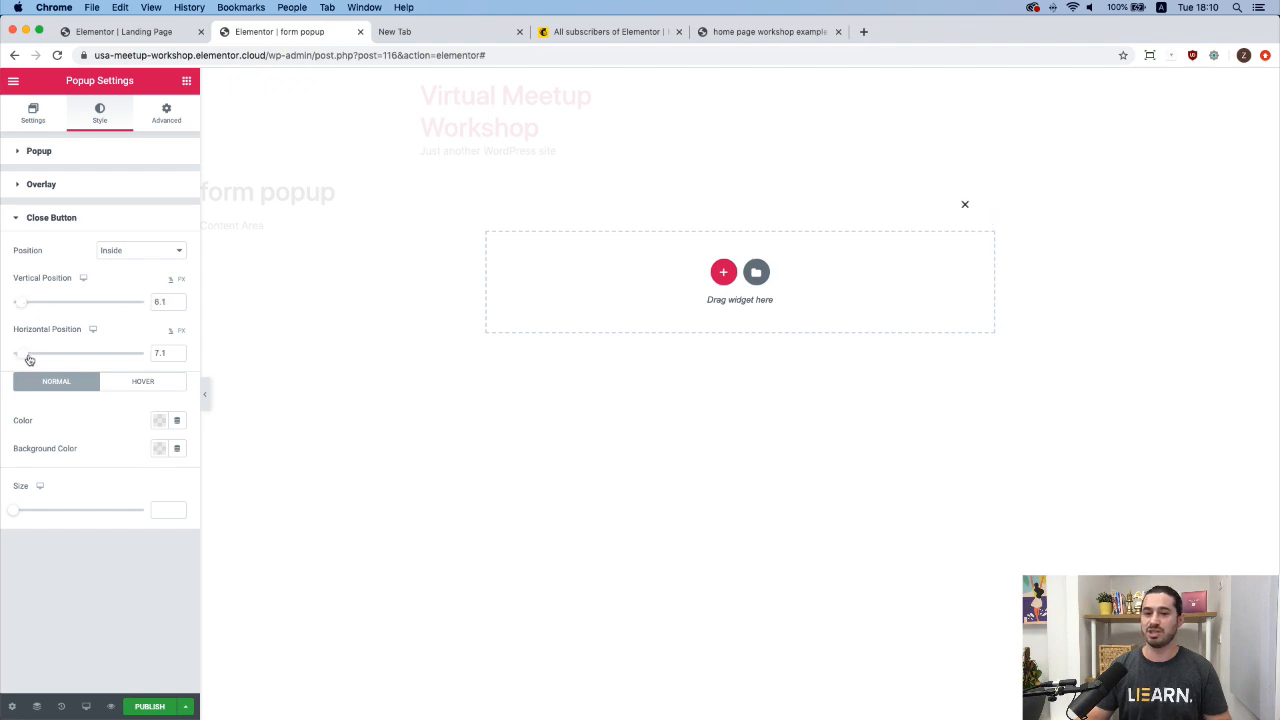
double_click(160, 303)
text(-20)
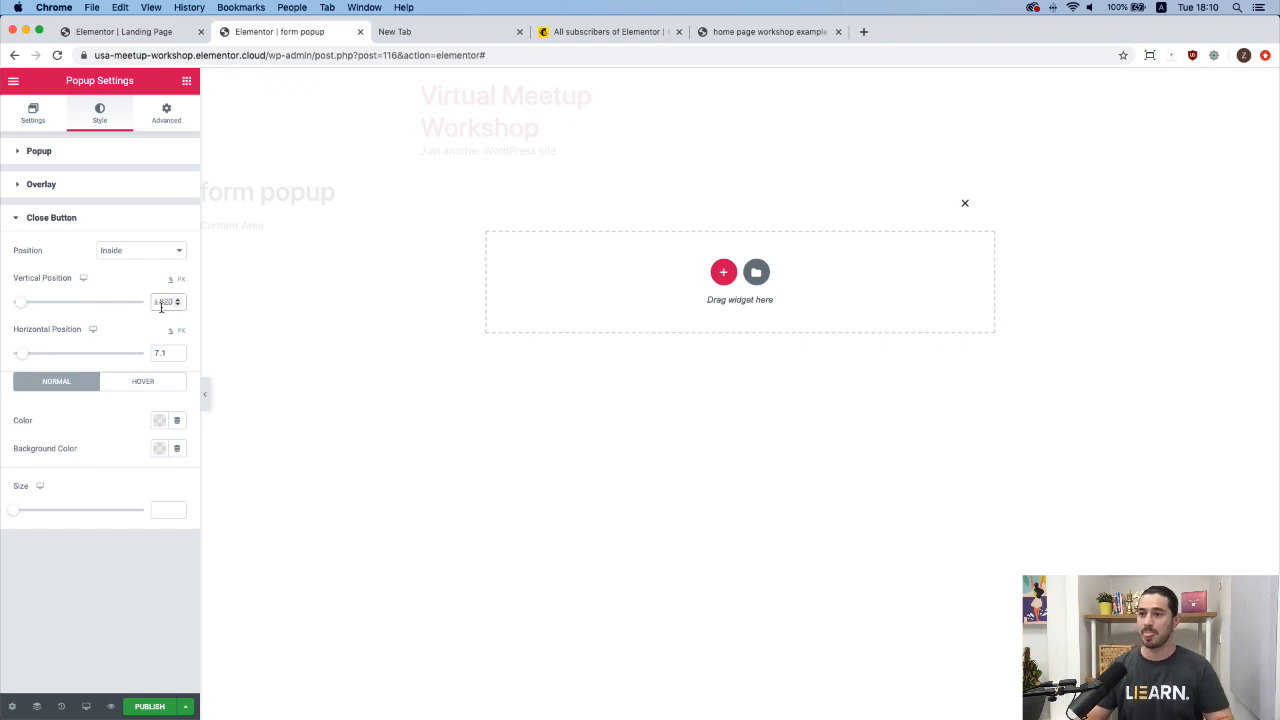
double_click(160, 303)
text(20)
double_click(160, 353)
text(15)
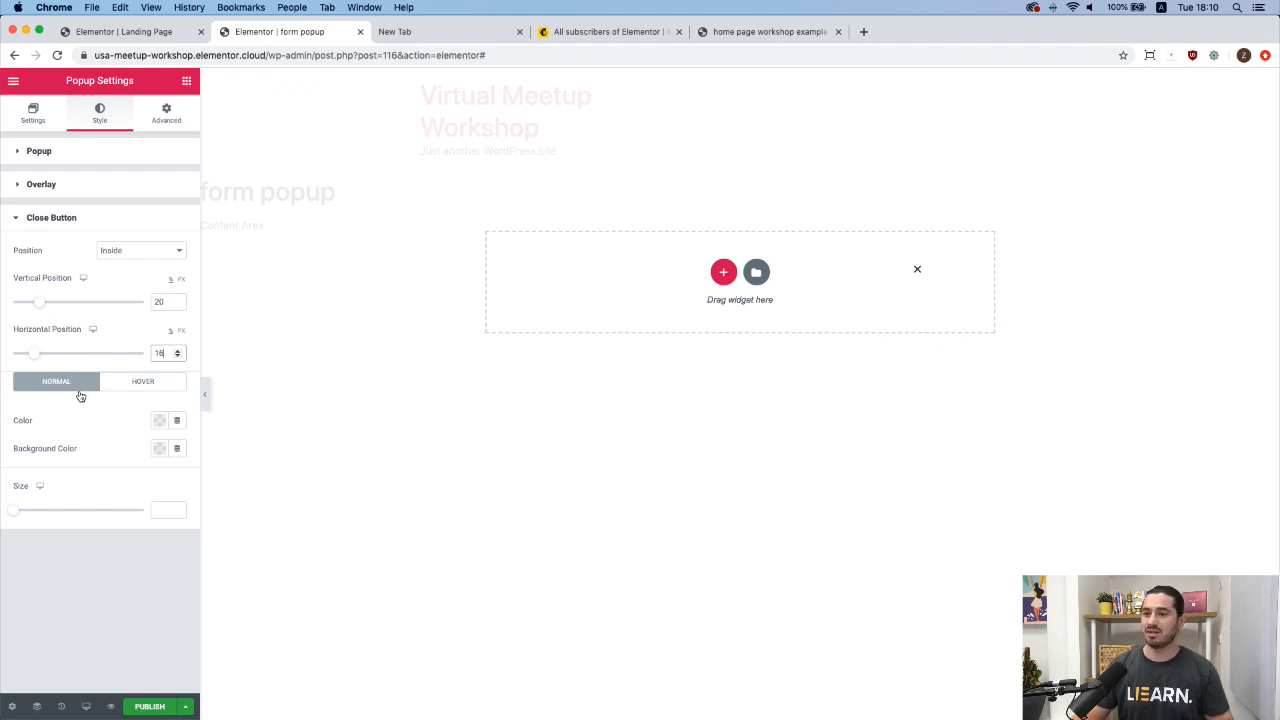
Colour the close X grey, #A3A3A3.
click(159, 420)
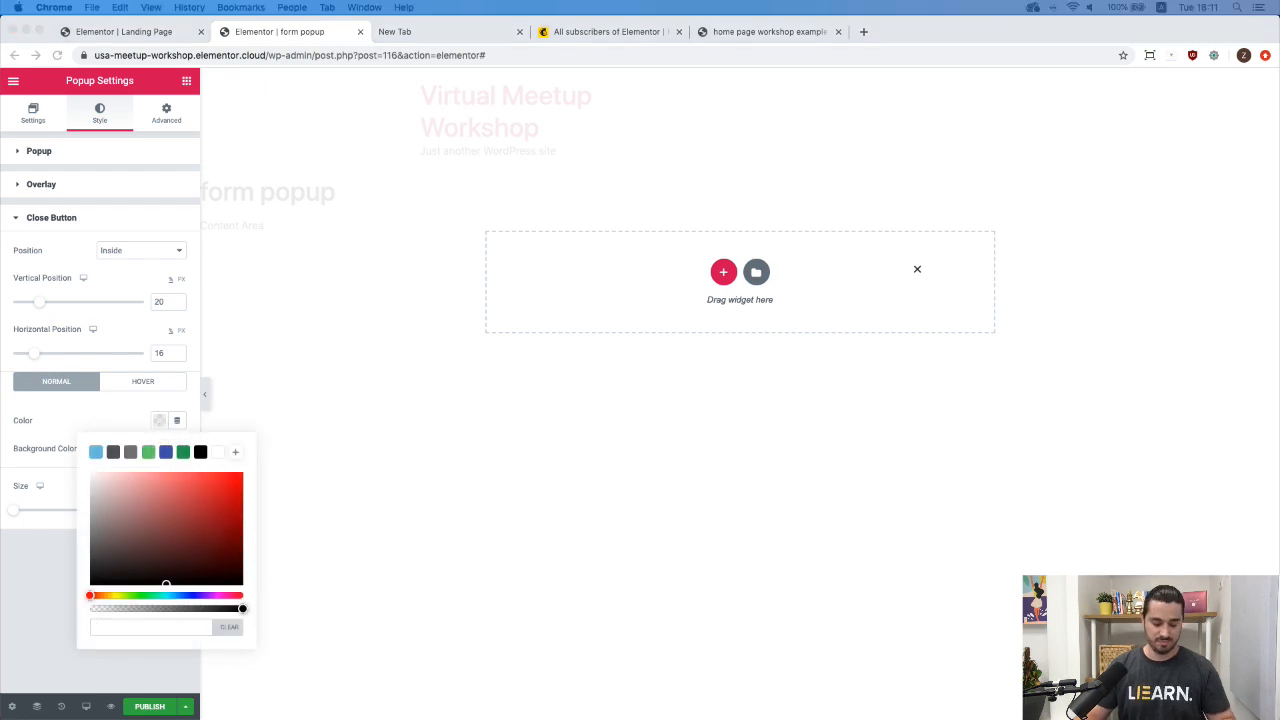
click(125, 630)
text(#A3A3A3)
key(Return)
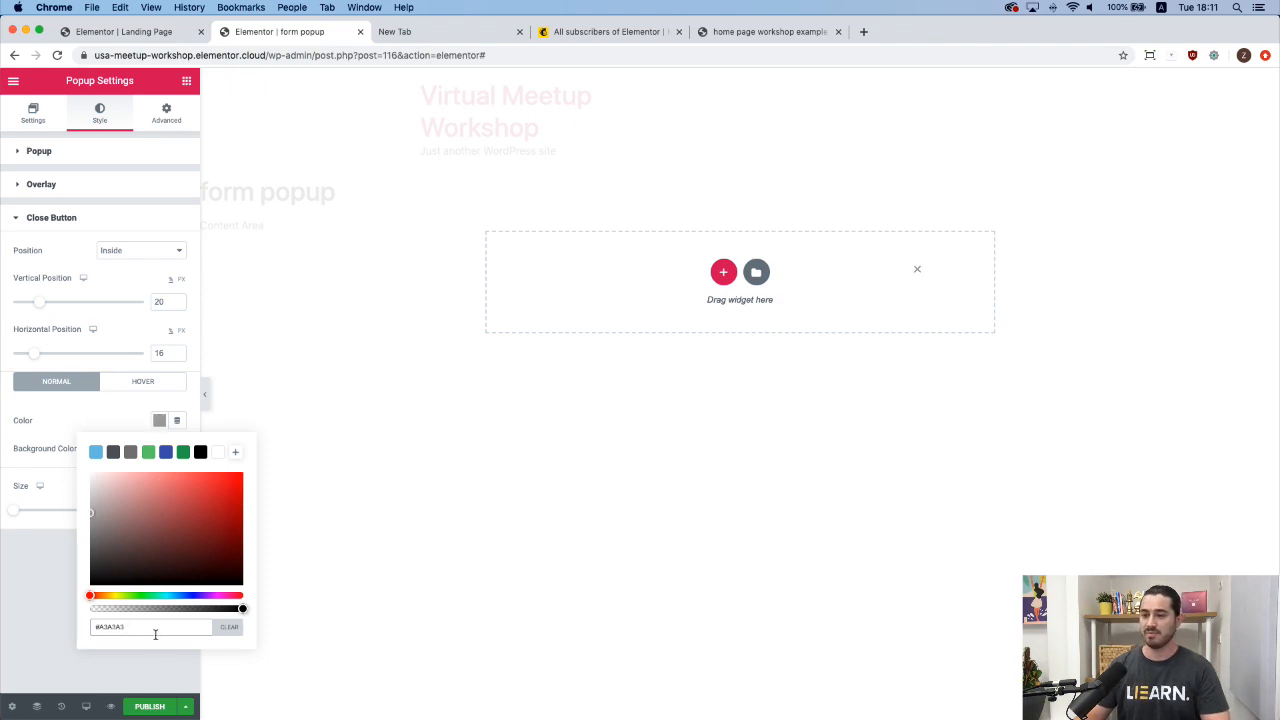
click(137, 420)
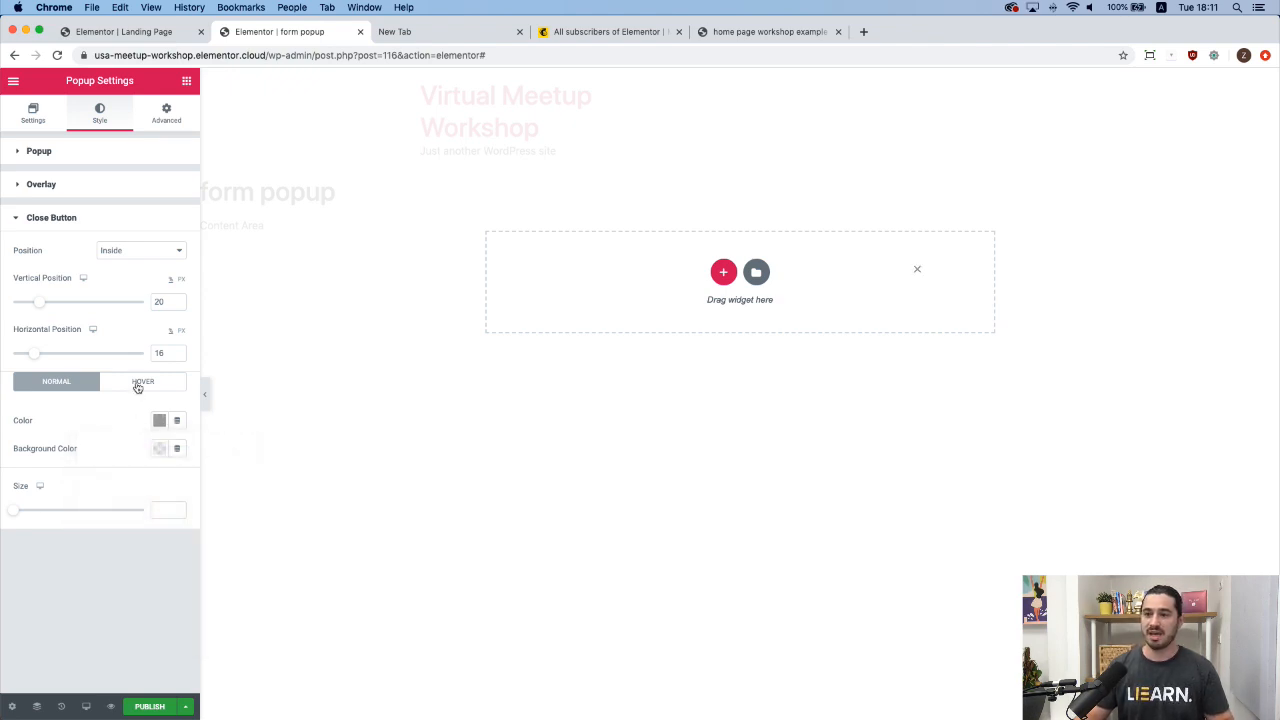
Set the close X hover colour to cyan #2FE2DF.
click(139, 386)
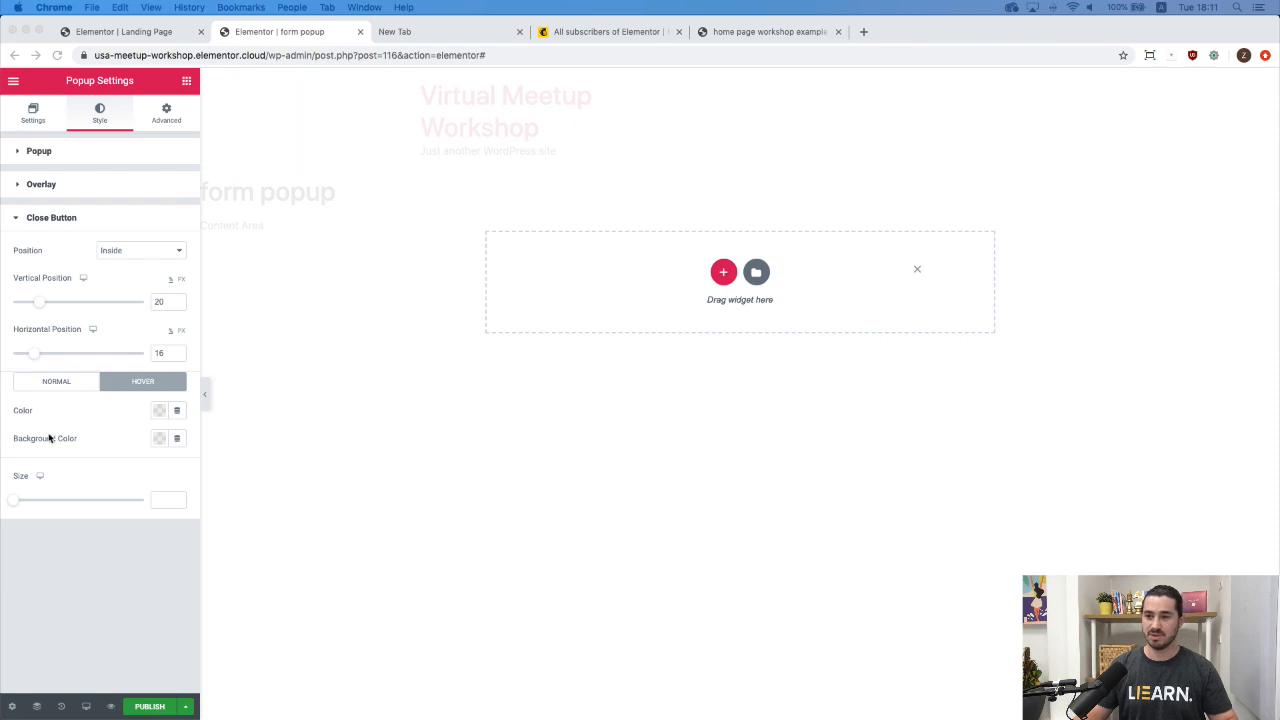
click(161, 412)
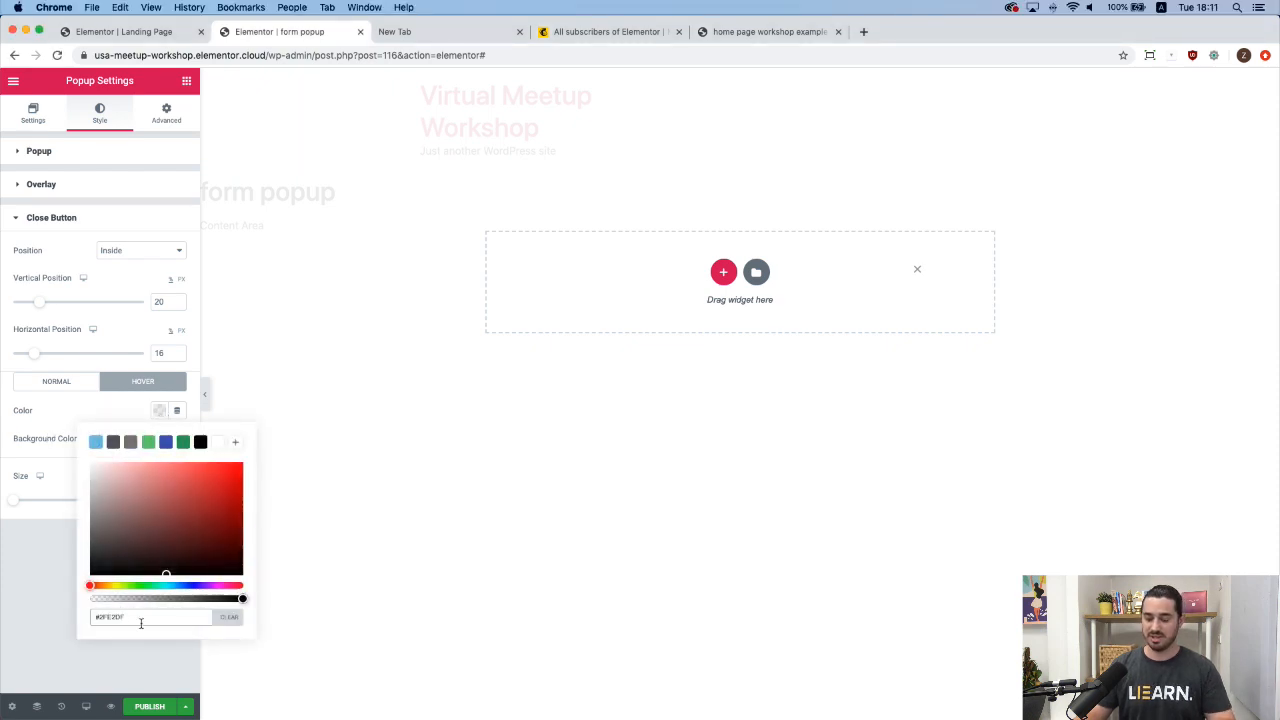
key(Return)
click(133, 416)
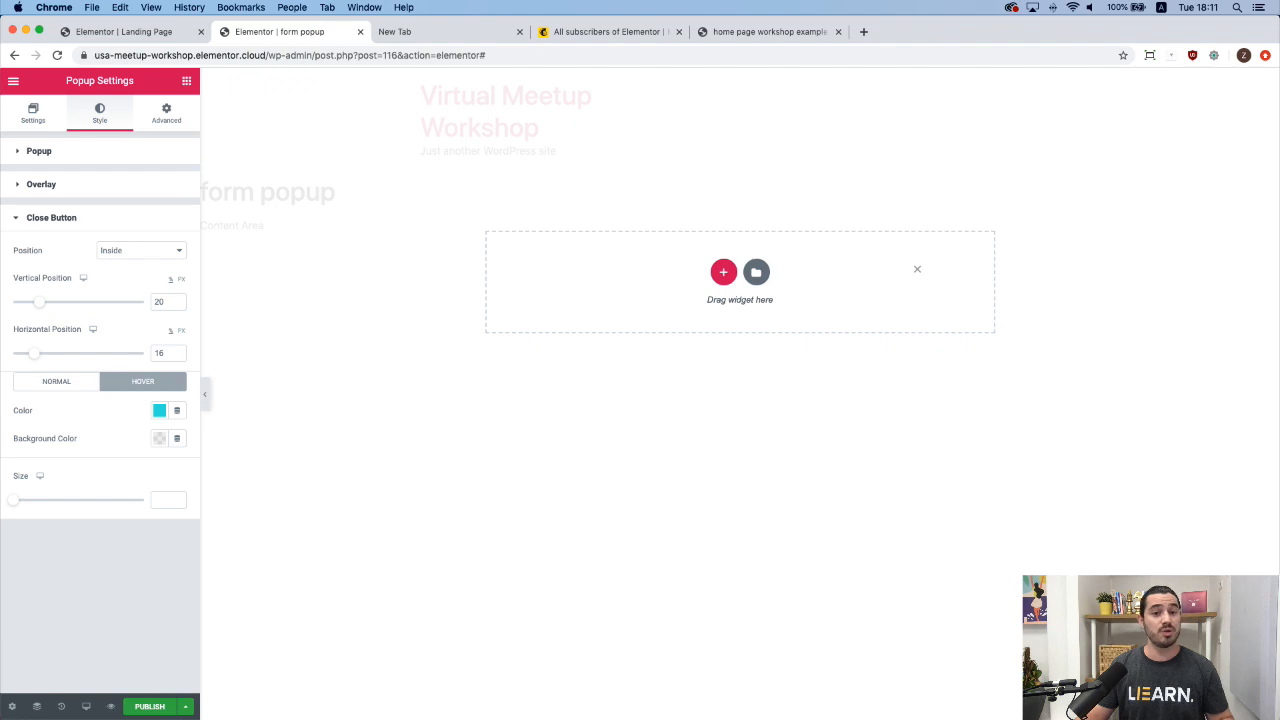
click(723, 272)
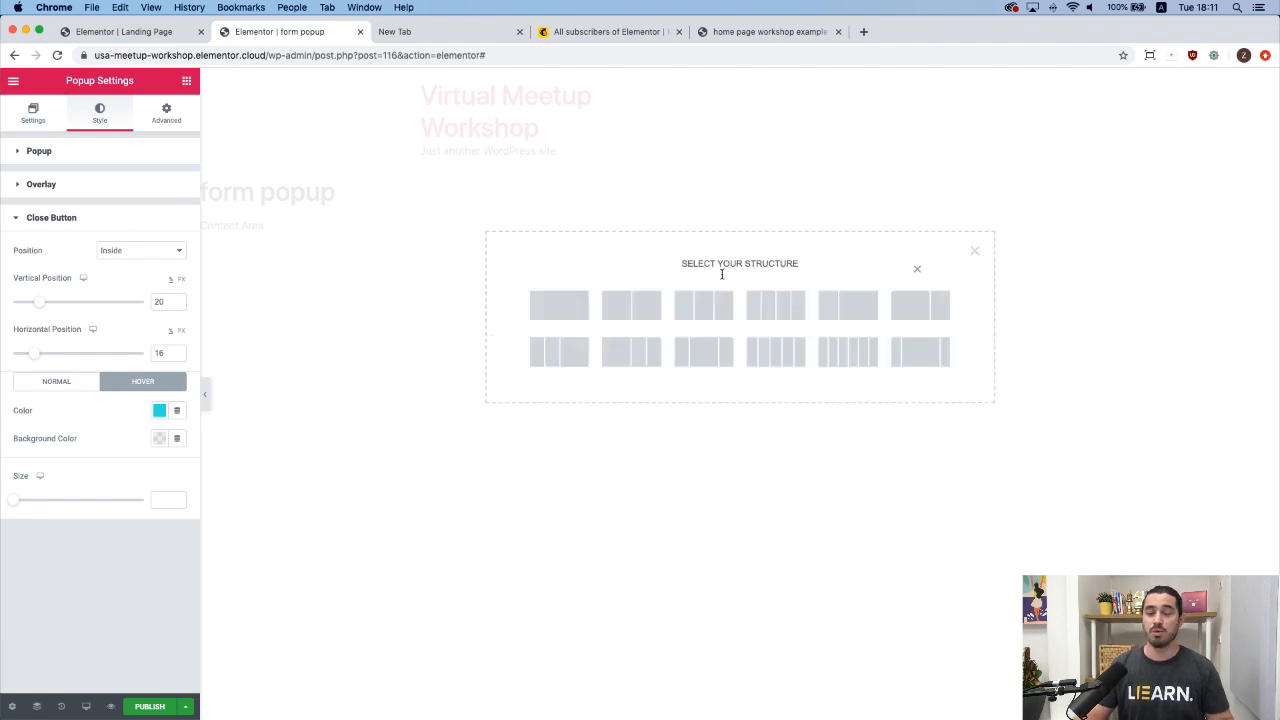
Add a single-column section to the popup with content width 800.
click(561, 305)
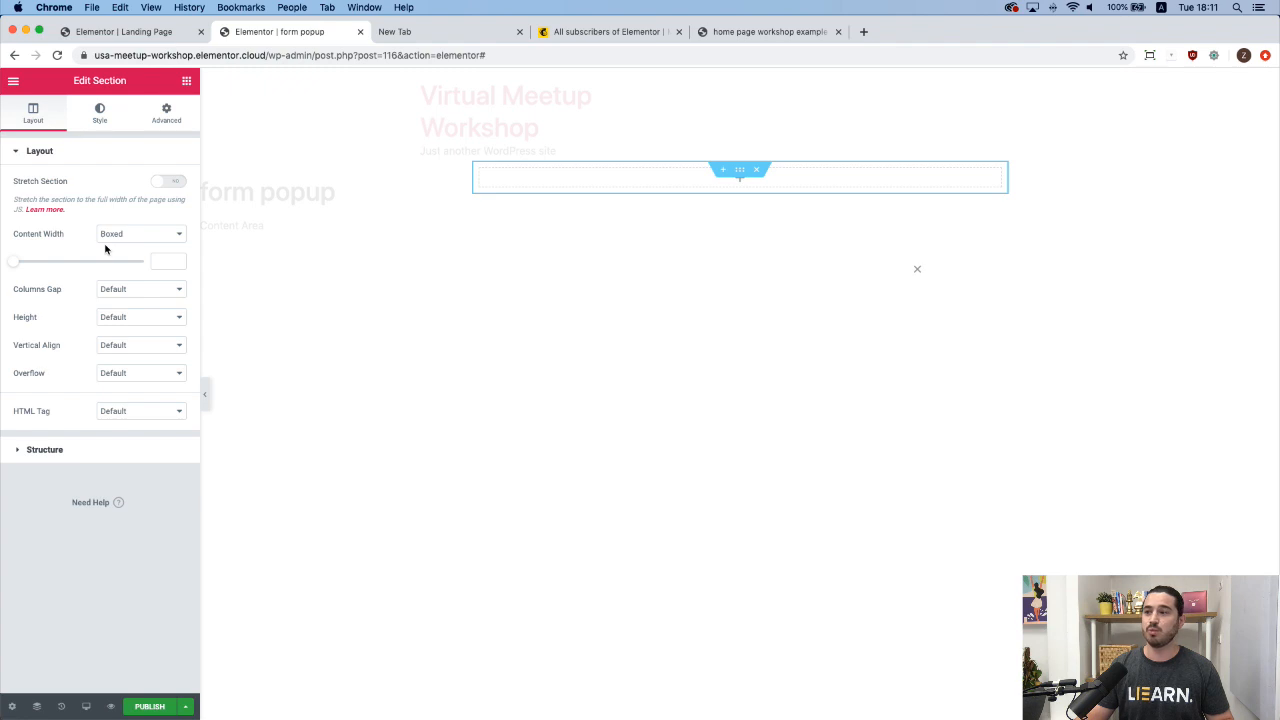
drag(14, 265, 36, 269)
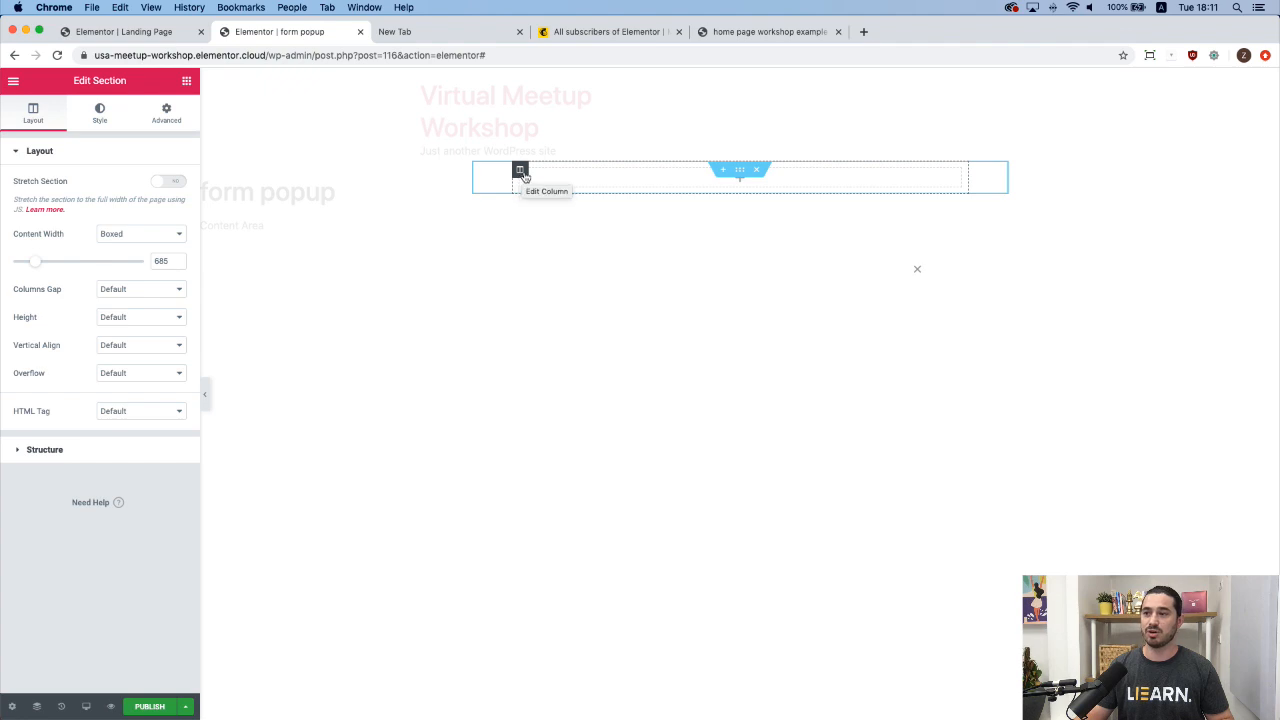
drag(37, 266, 46, 268)
double_click(159, 266)
text(800)
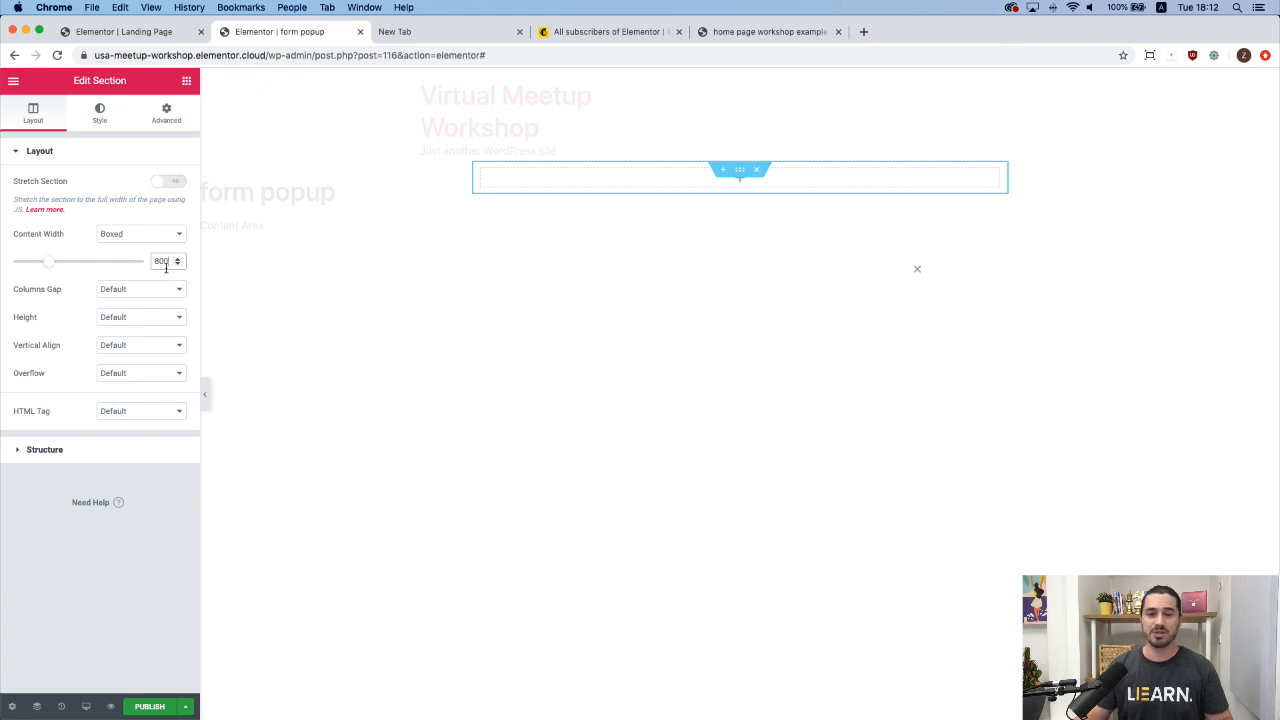
Give the section a 700 px minimum height and set Column Position to Stretch.
click(146, 318)
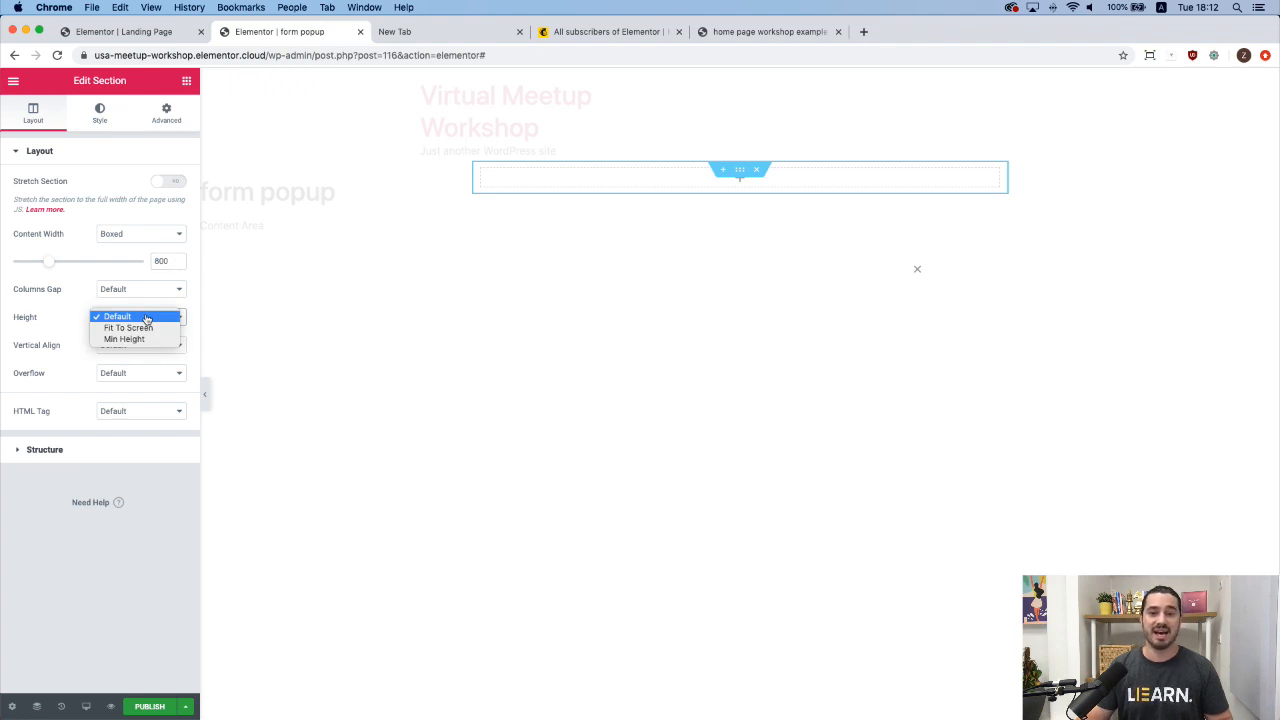
click(124, 339)
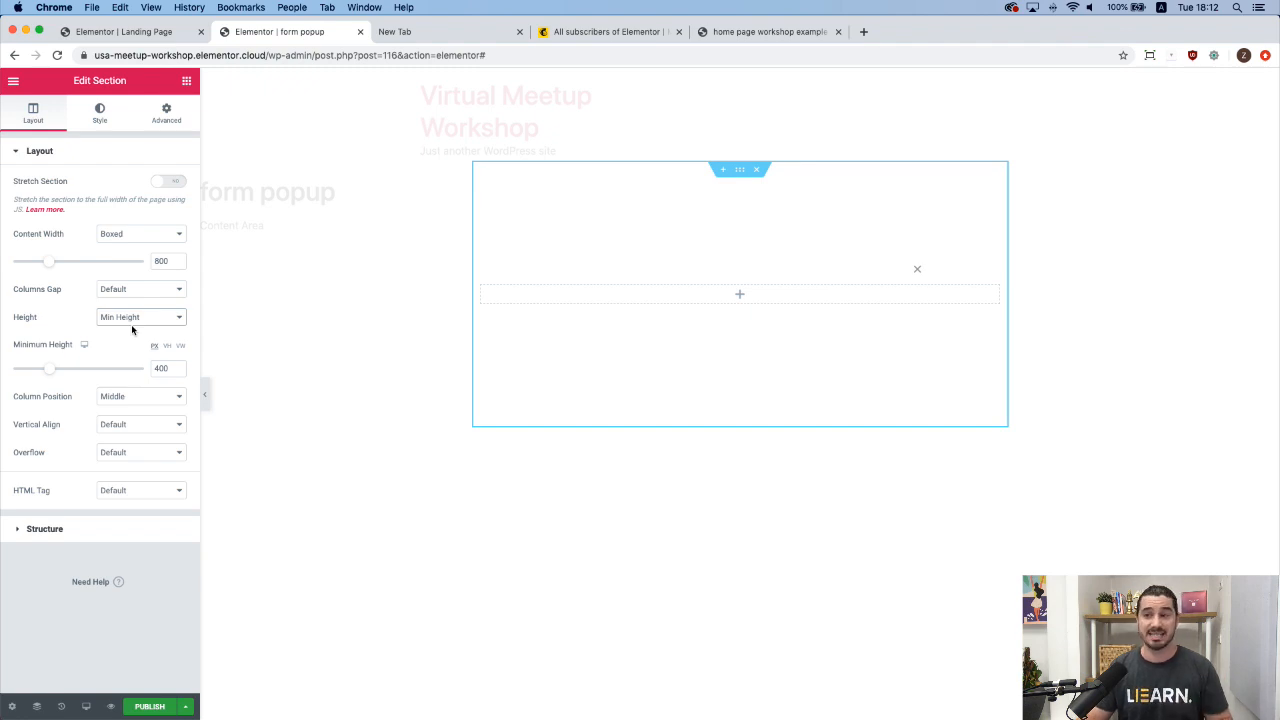
drag(49, 371, 70, 375)
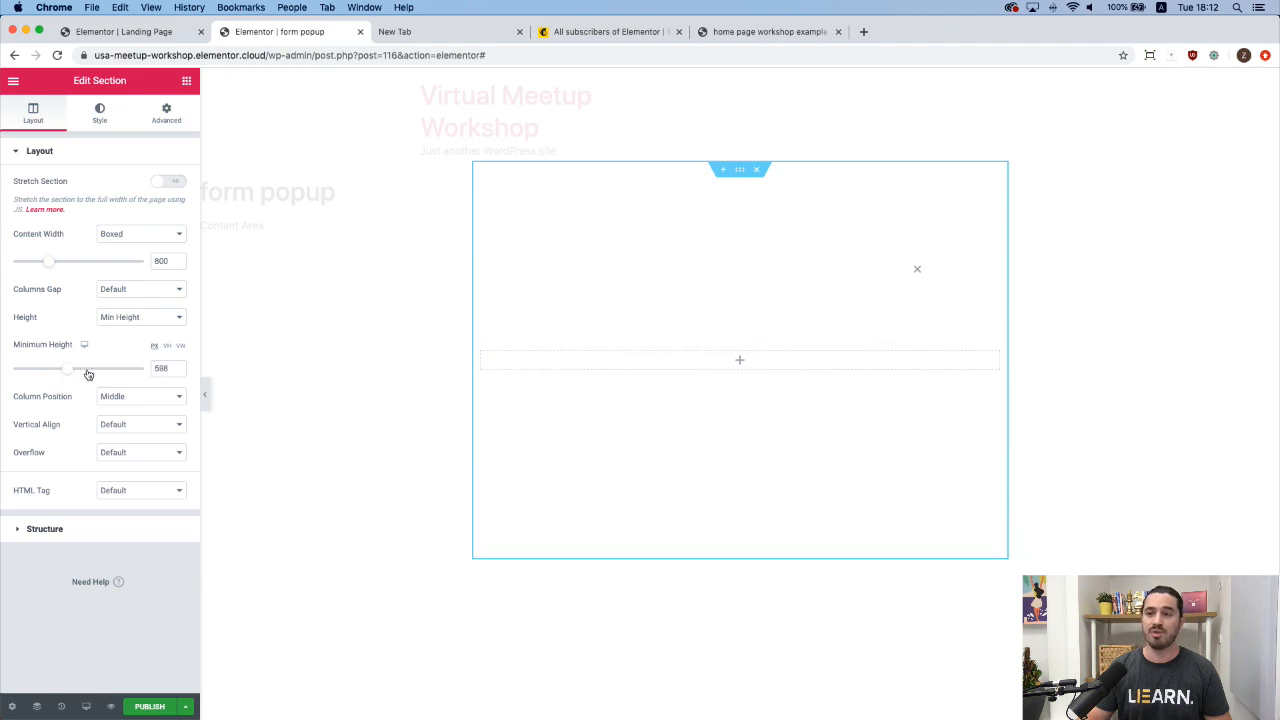
double_click(154, 374)
text(700)
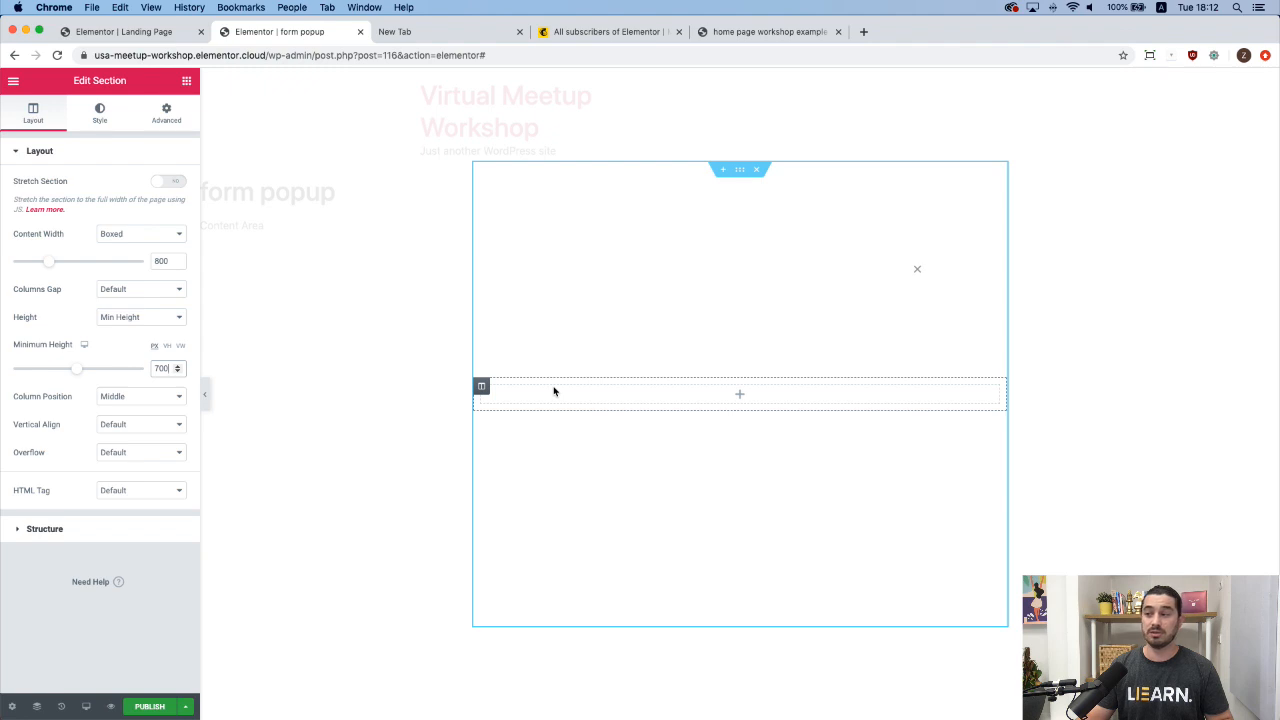
click(131, 402)
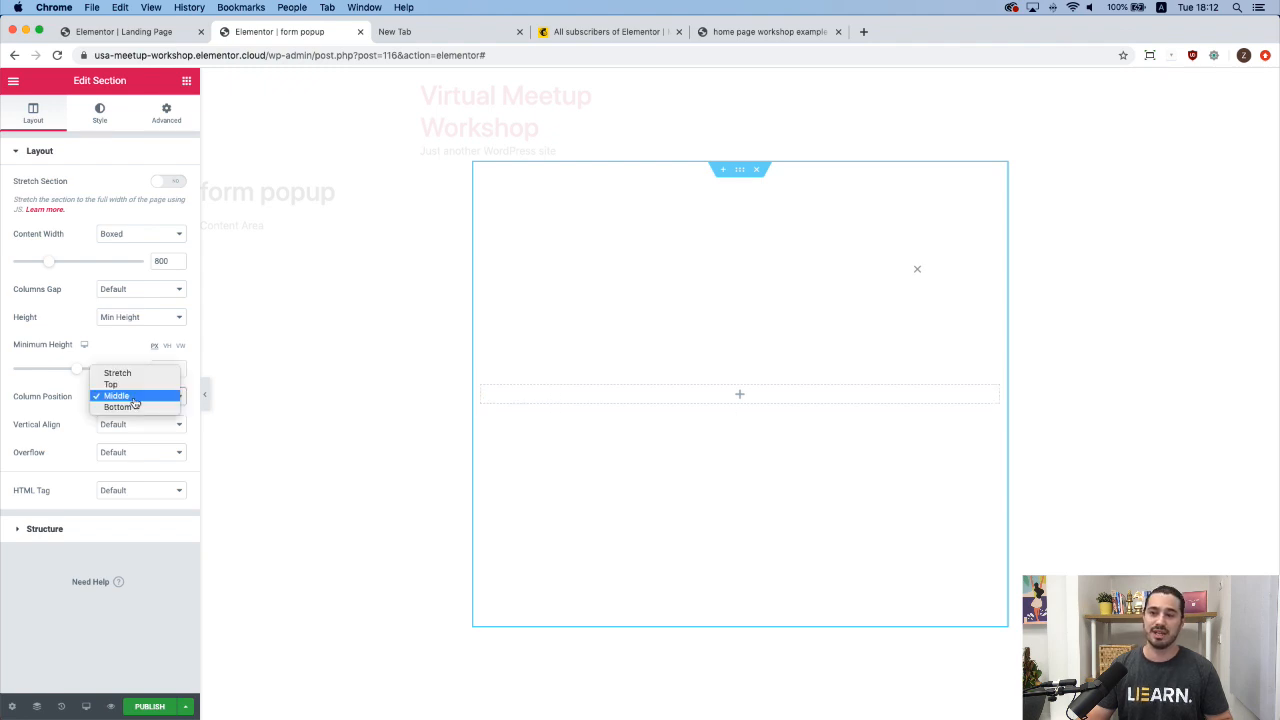
click(131, 376)
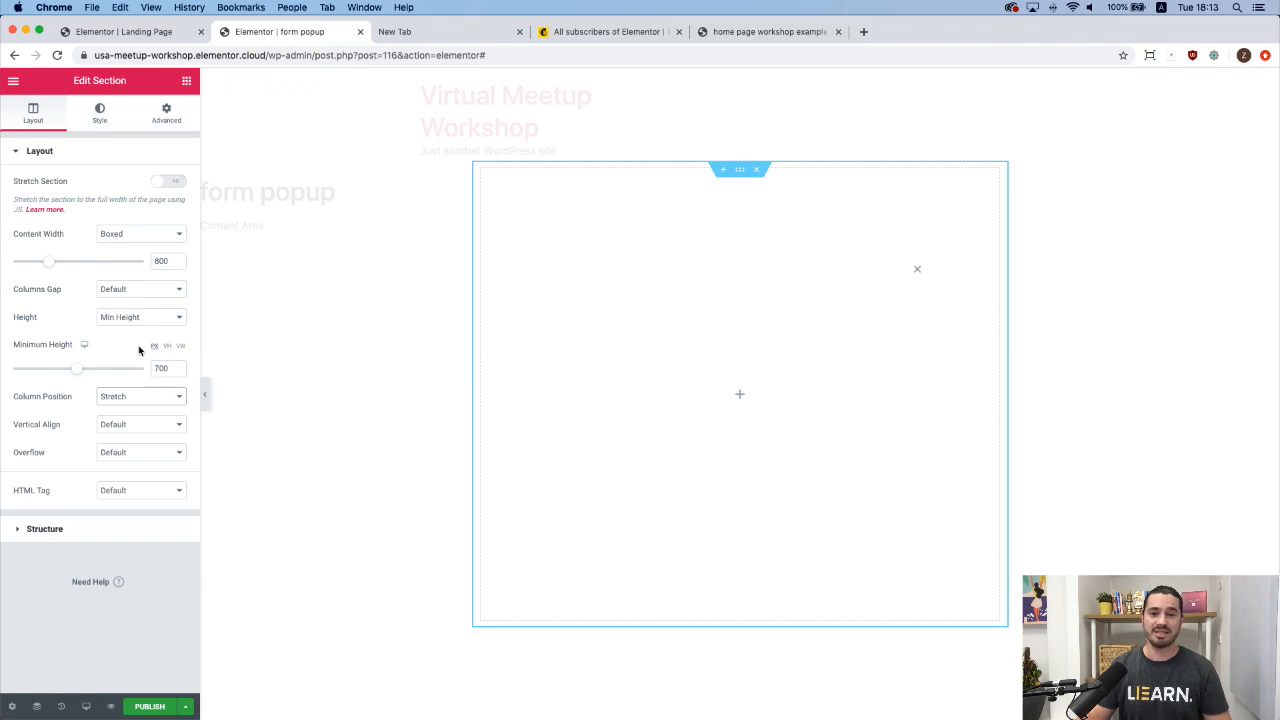
Set the section's Classic background image to Bg-popUp.png from the Media Library.
click(101, 118)
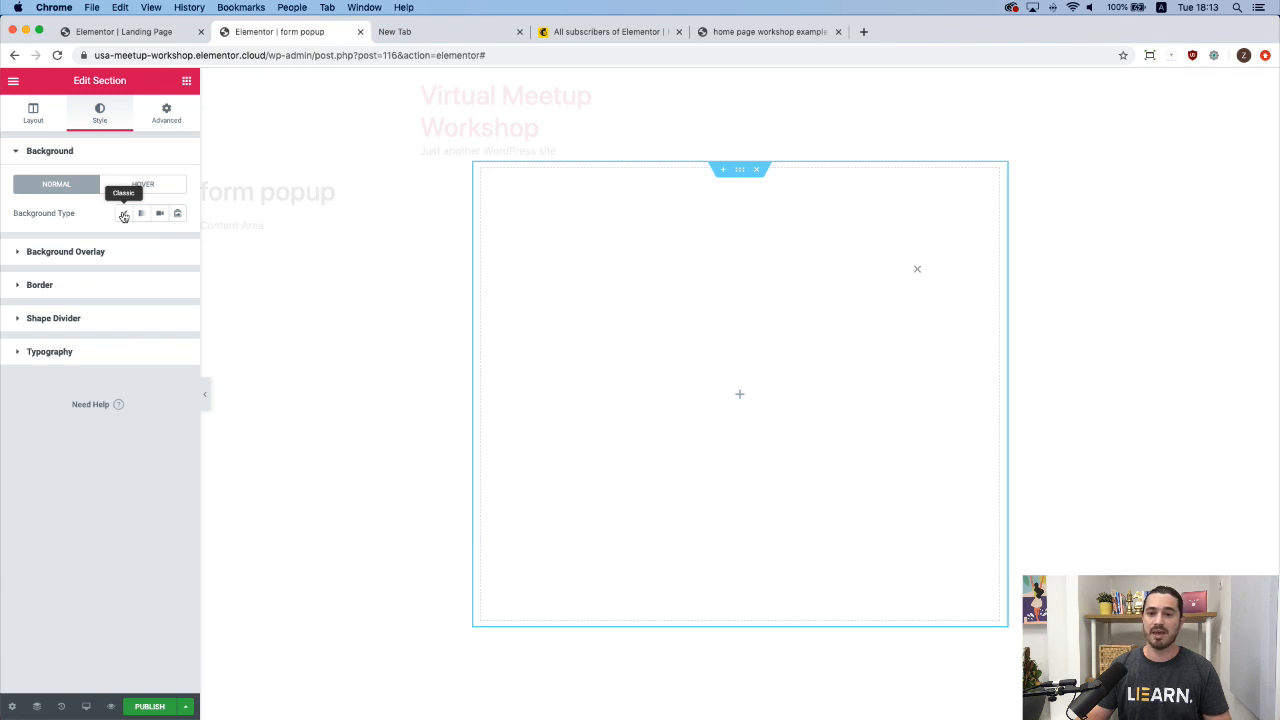
click(123, 215)
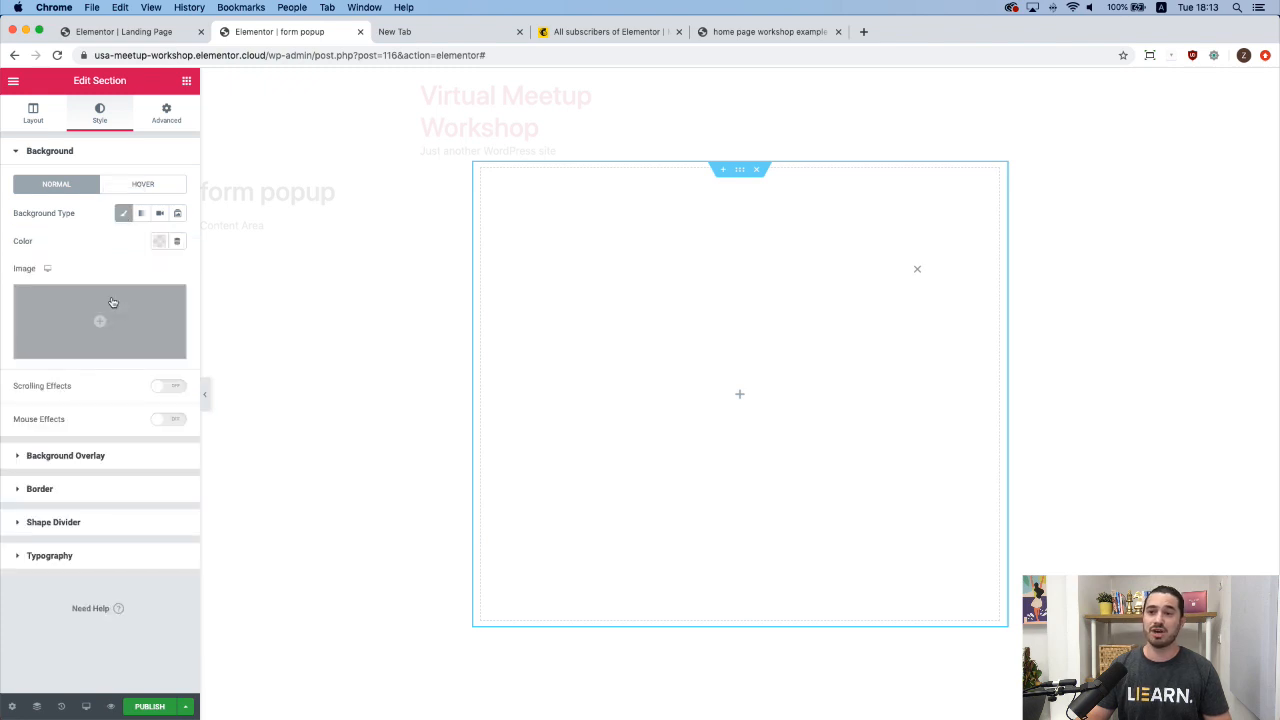
click(101, 322)
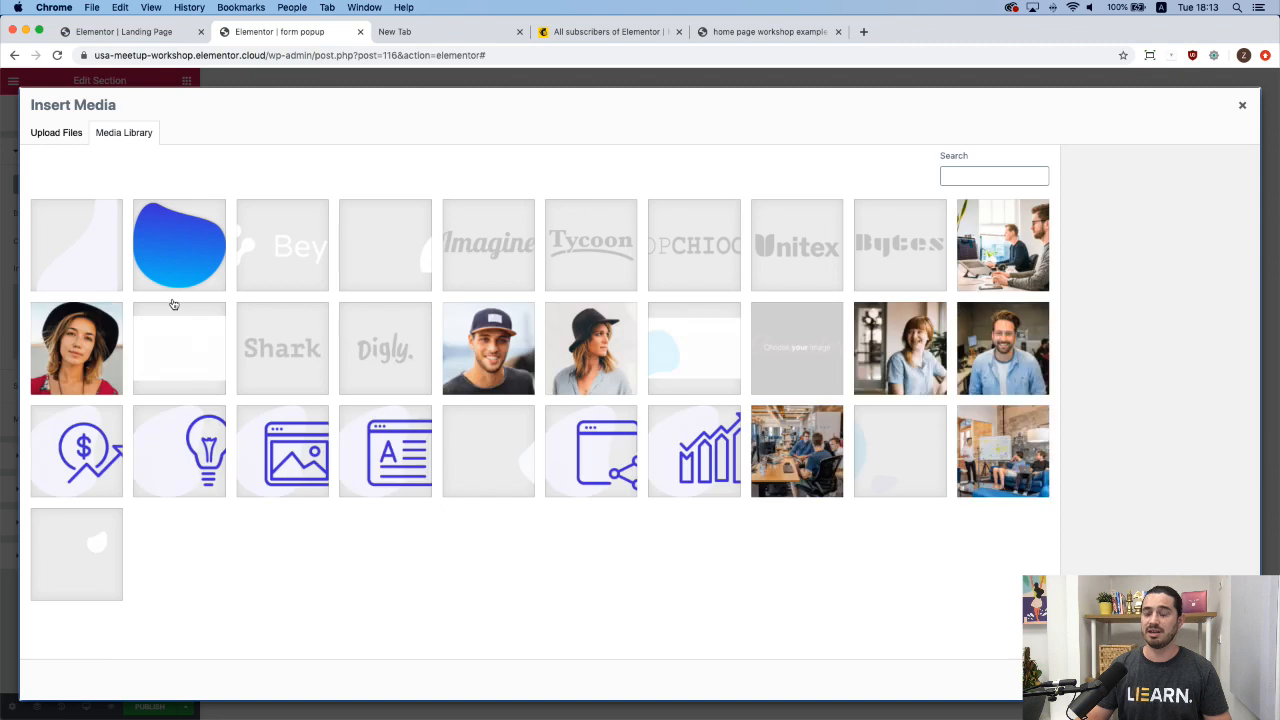
click(182, 250)
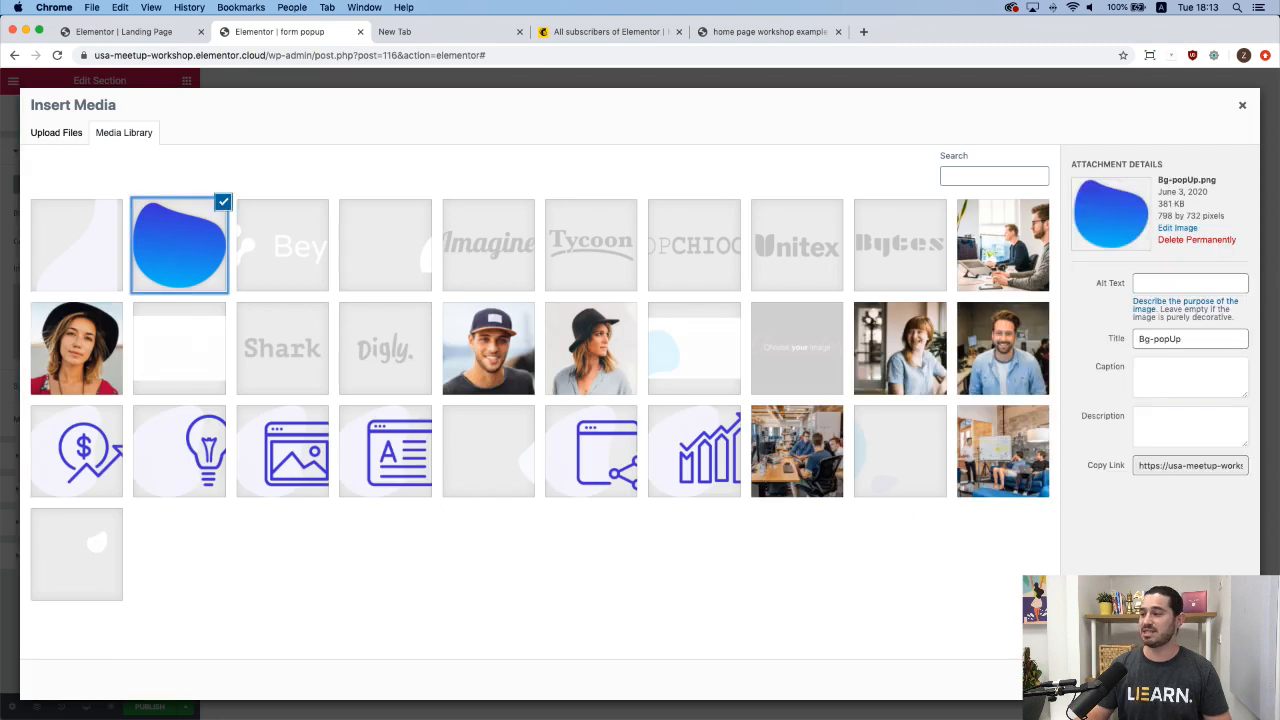
click(1072, 695)
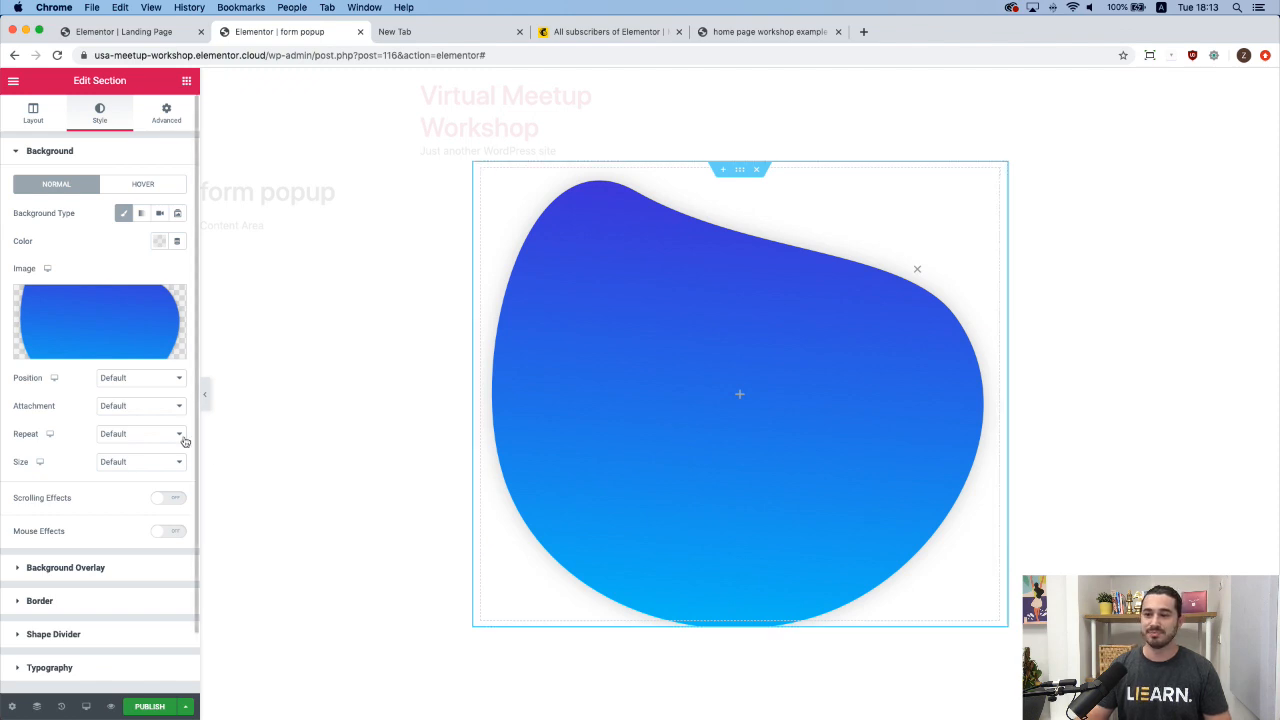
Set the blob background to Center Center, No-repeat, and Custom size with width 85.
click(126, 386)
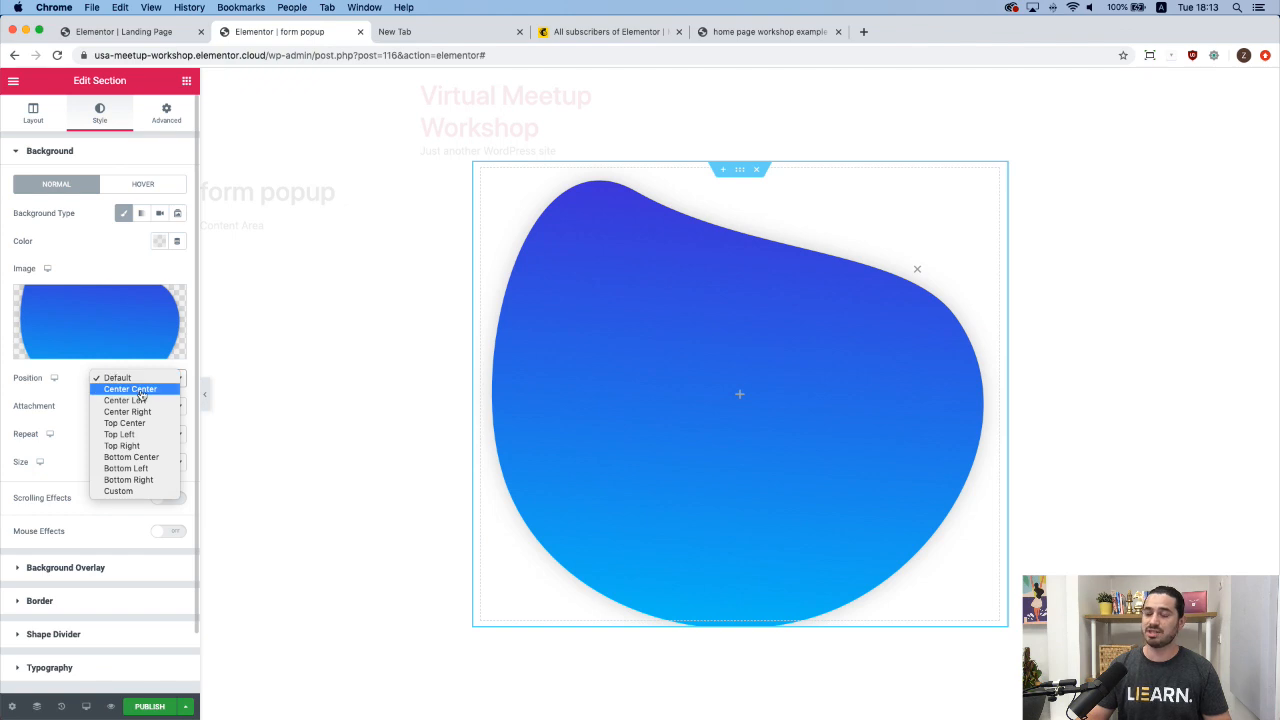
click(138, 389)
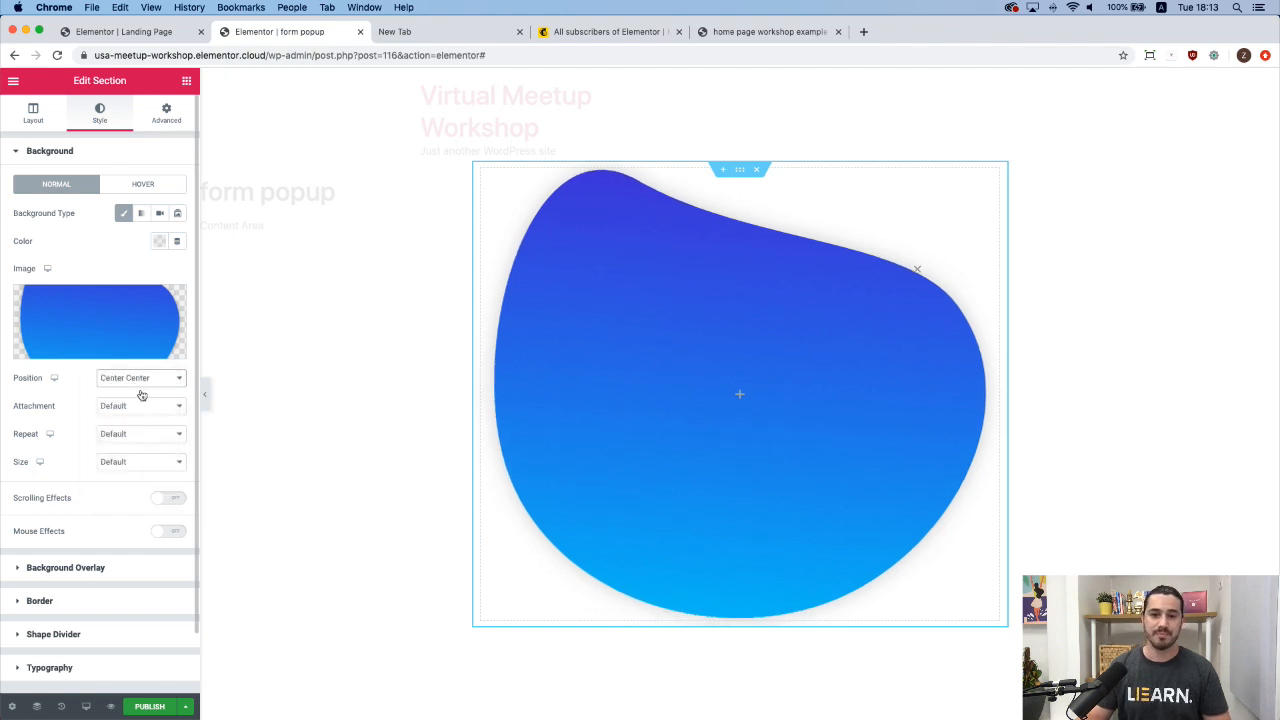
click(147, 438)
click(152, 447)
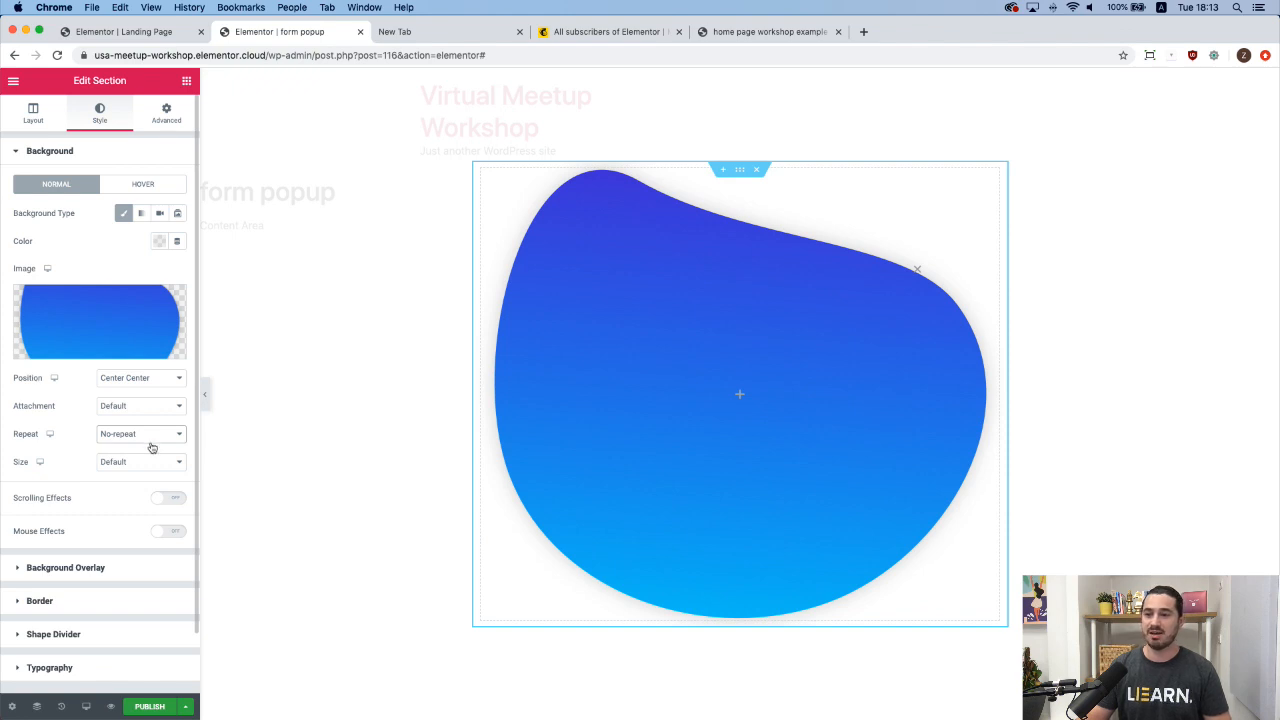
click(148, 467)
click(130, 507)
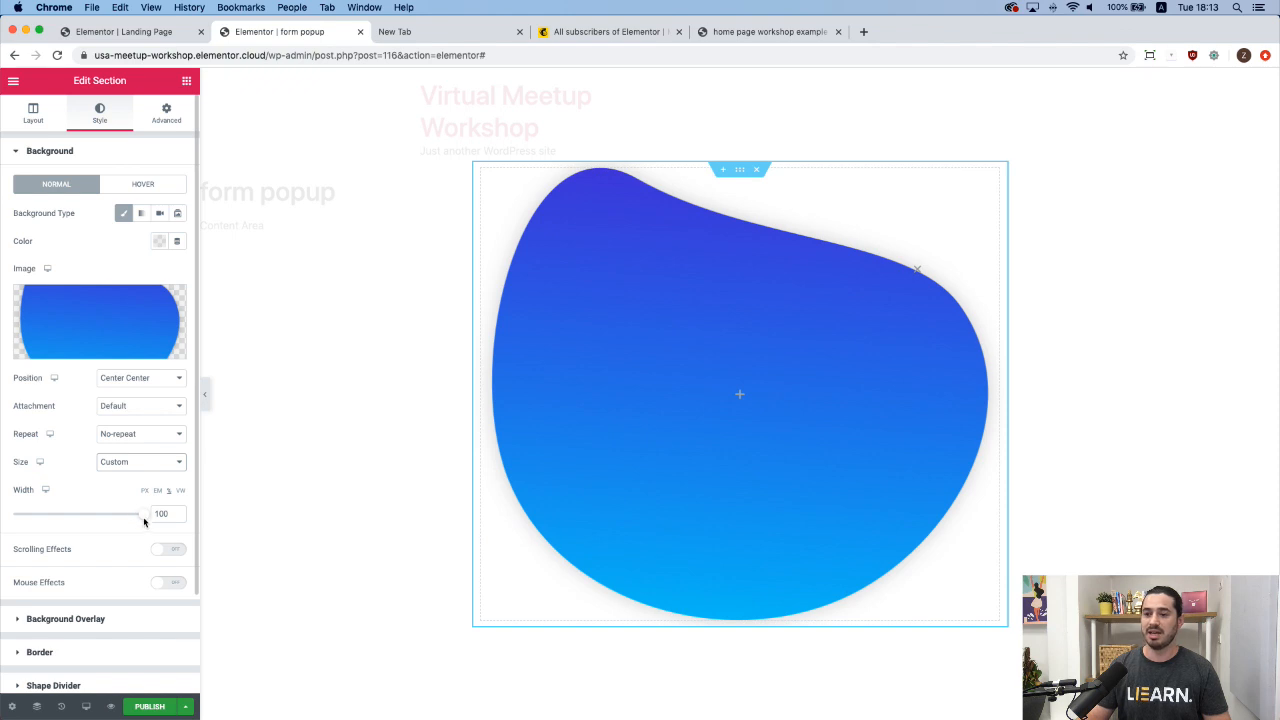
drag(143, 521, 125, 524)
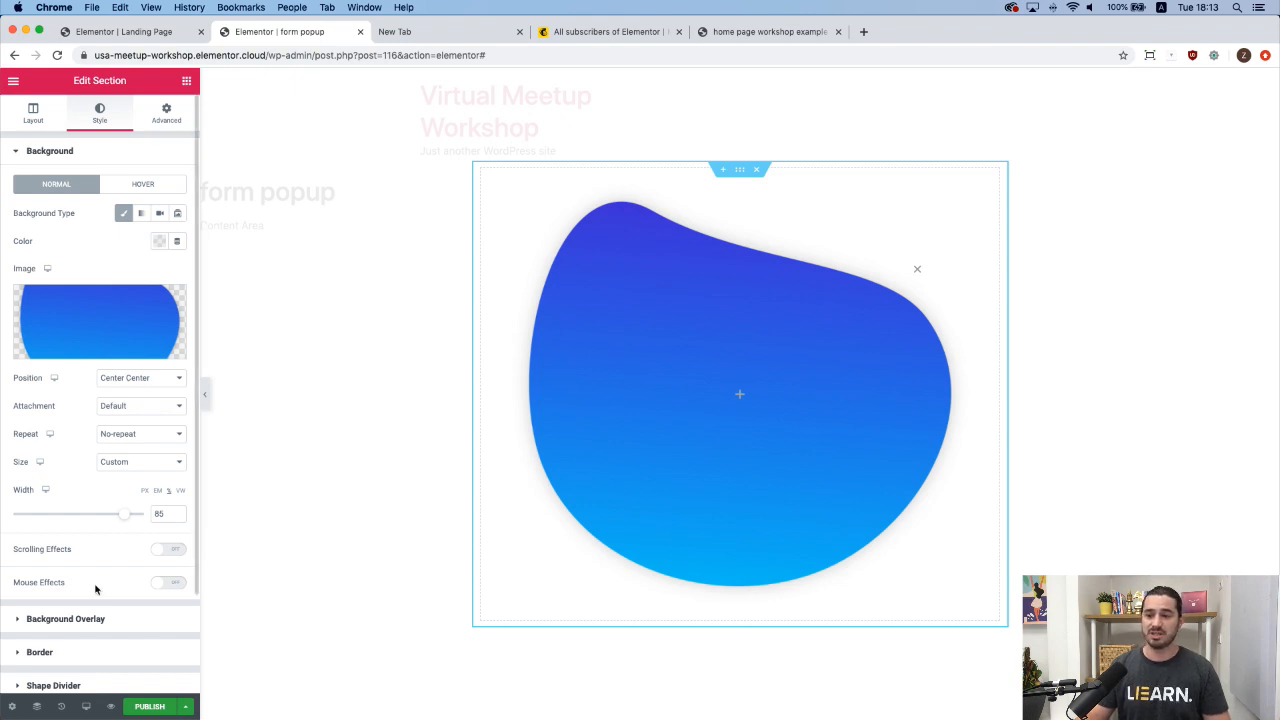
Enable Mouse Effects with Mouse Track set to Direct direction at speed 0.5.
click(170, 583)
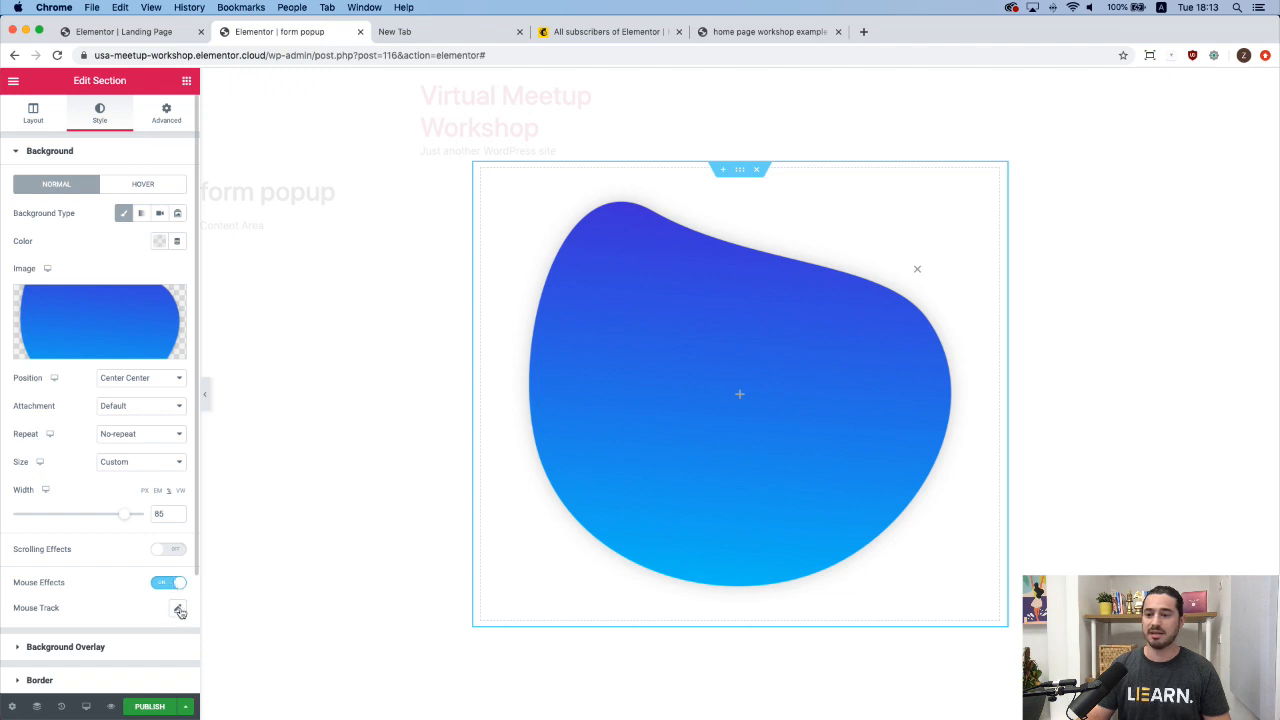
click(177, 607)
scroll(175, 606, down, 3)
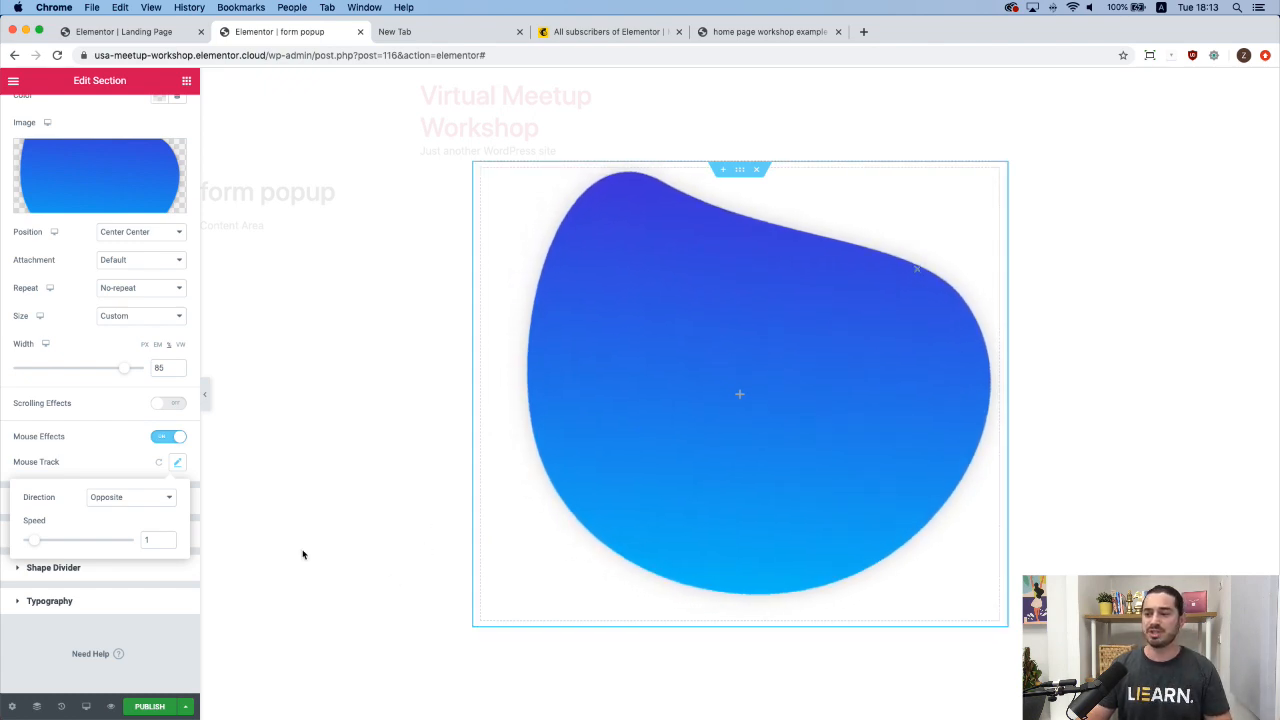
click(130, 497)
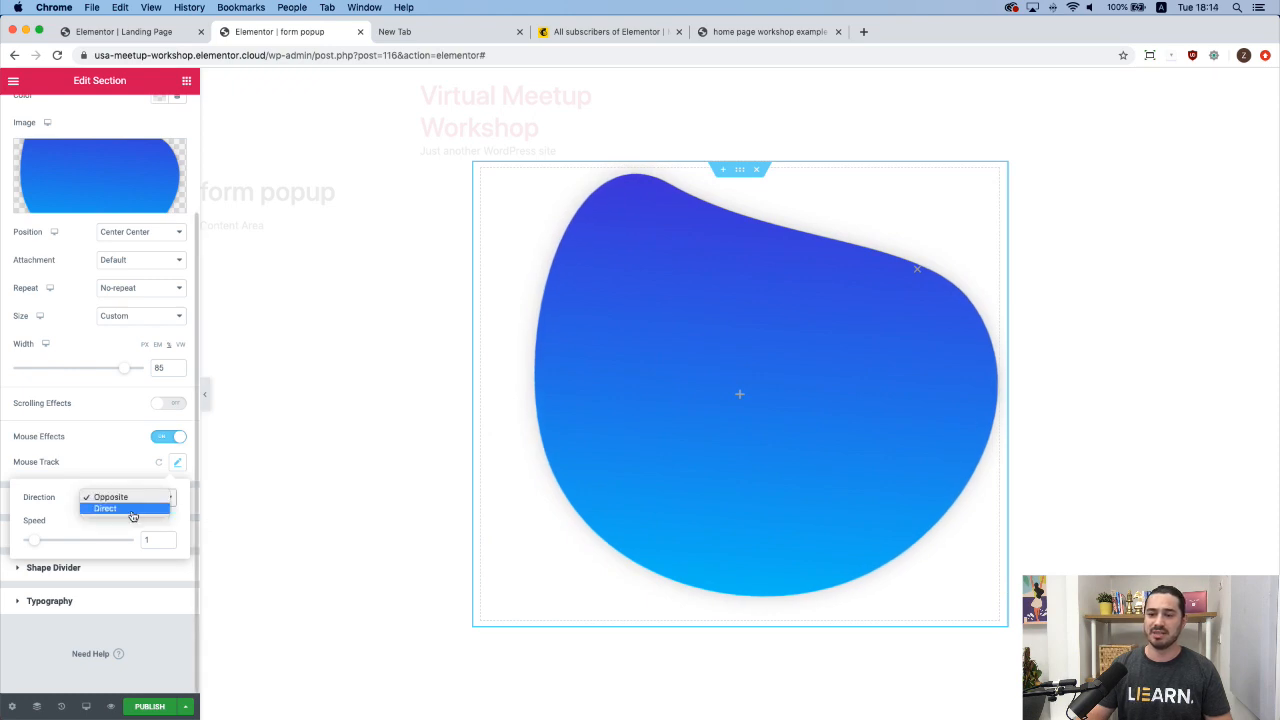
click(131, 512)
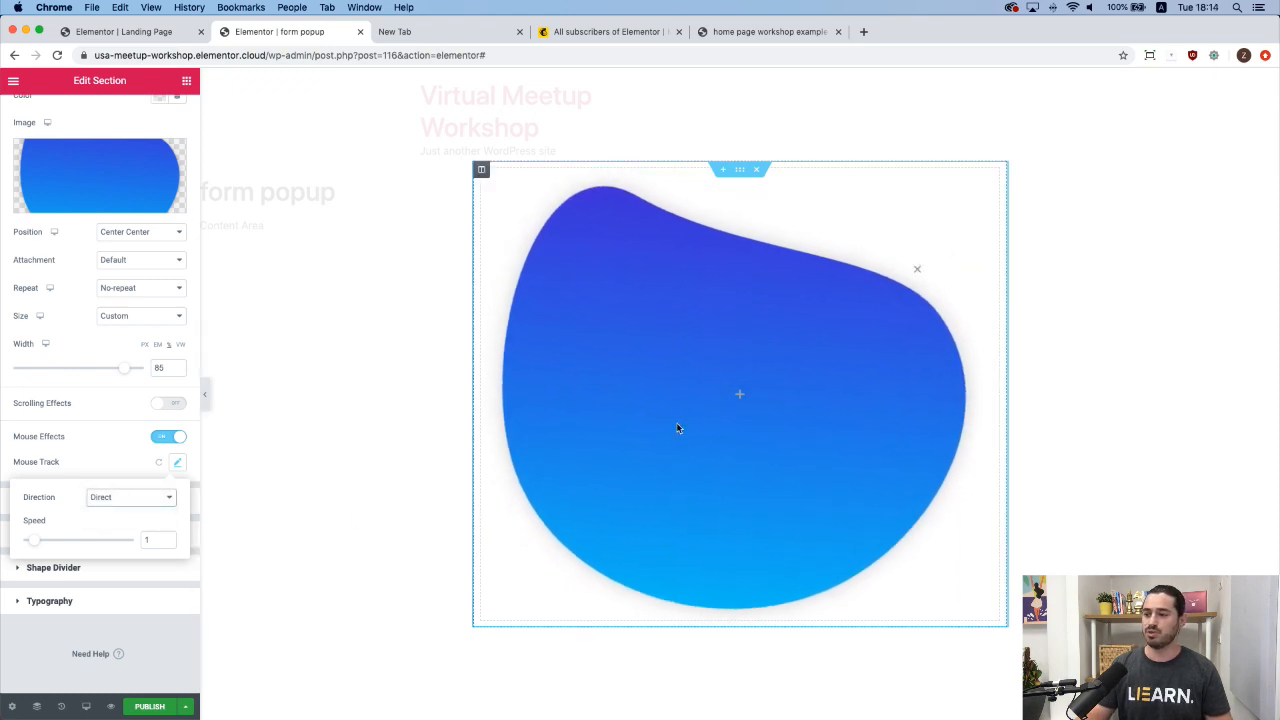
click(37, 543)
drag(38, 545, 33, 547)
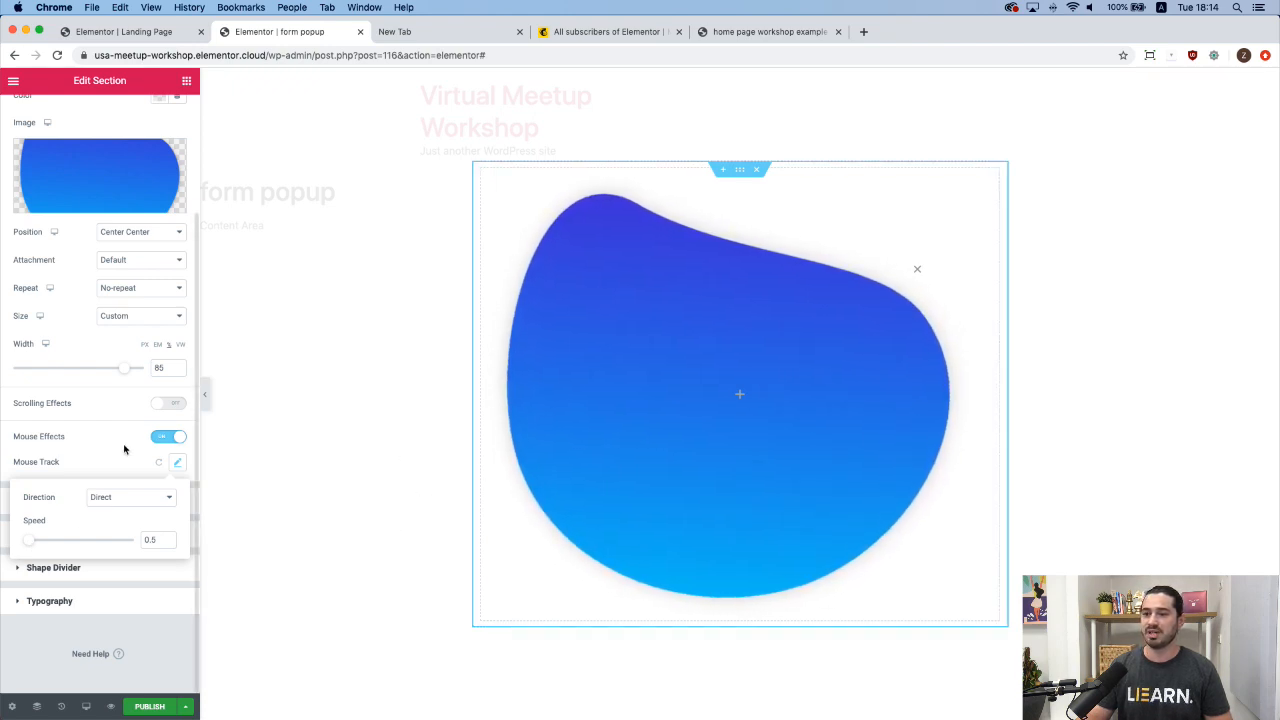
click(137, 472)
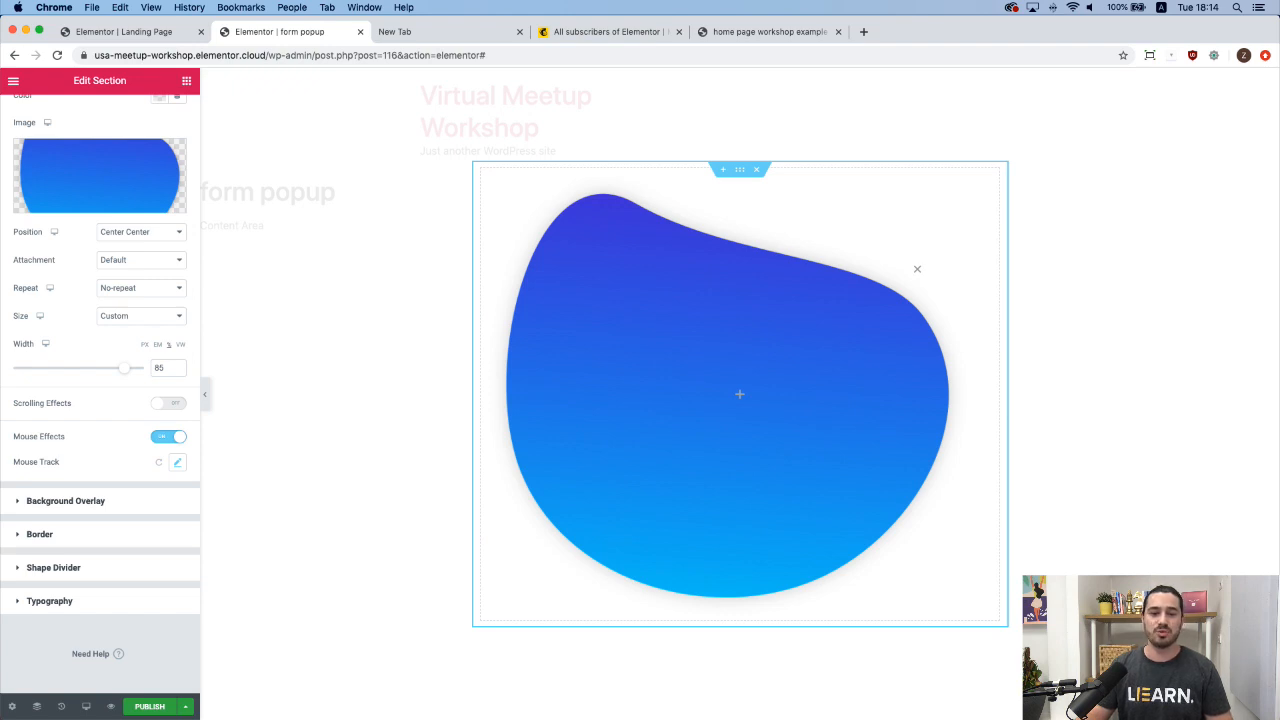
scroll(121, 251, up, 3)
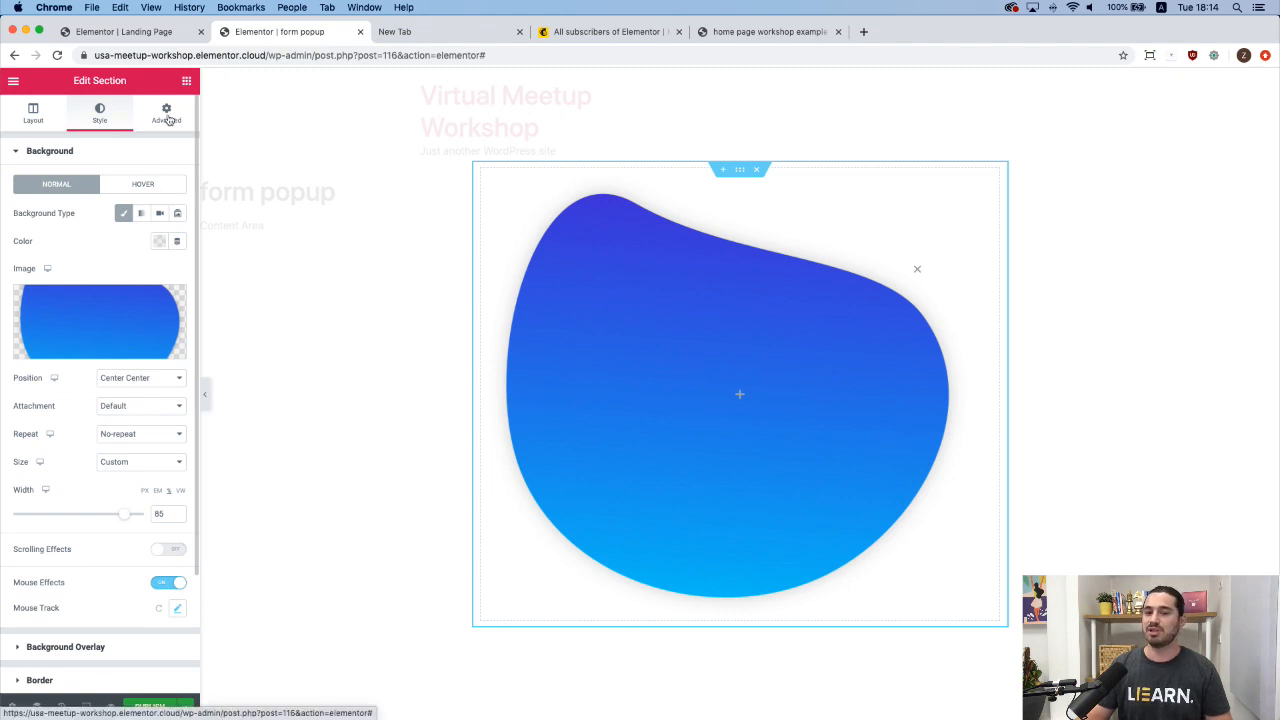
Unlink the section's padding values, then switch to the 'home page workshop example' reference tab.
click(167, 116)
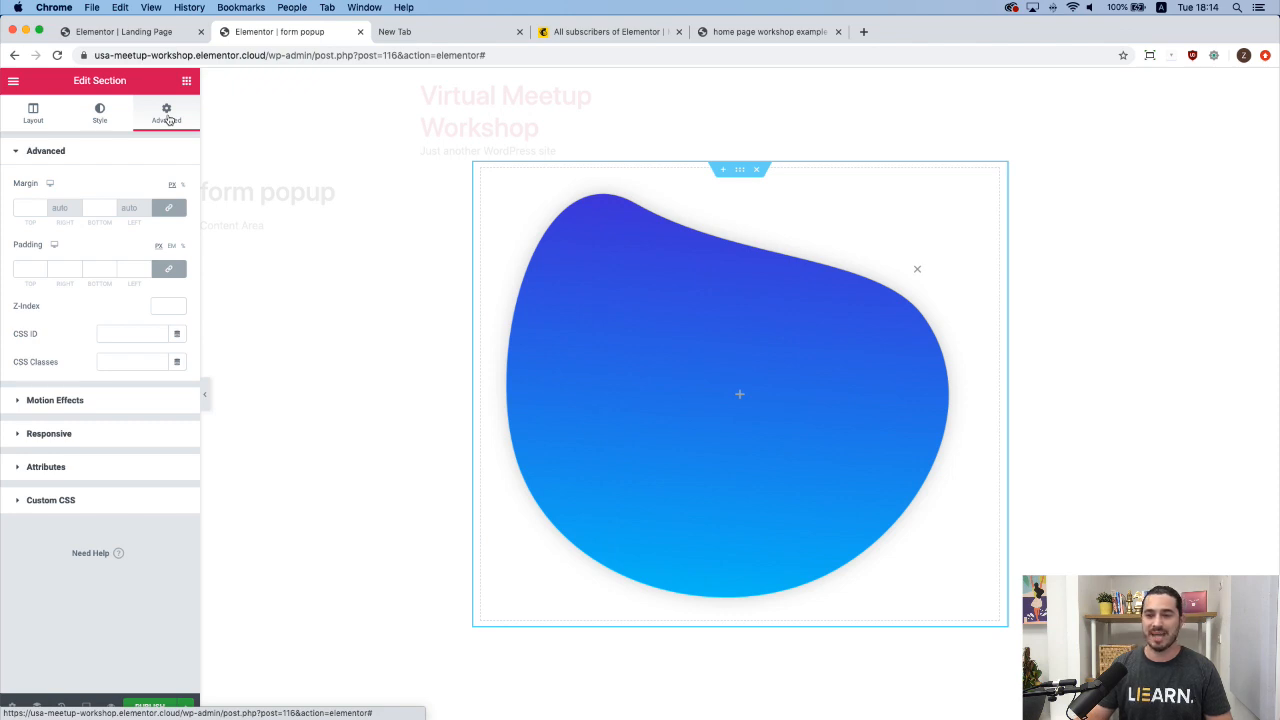
click(168, 270)
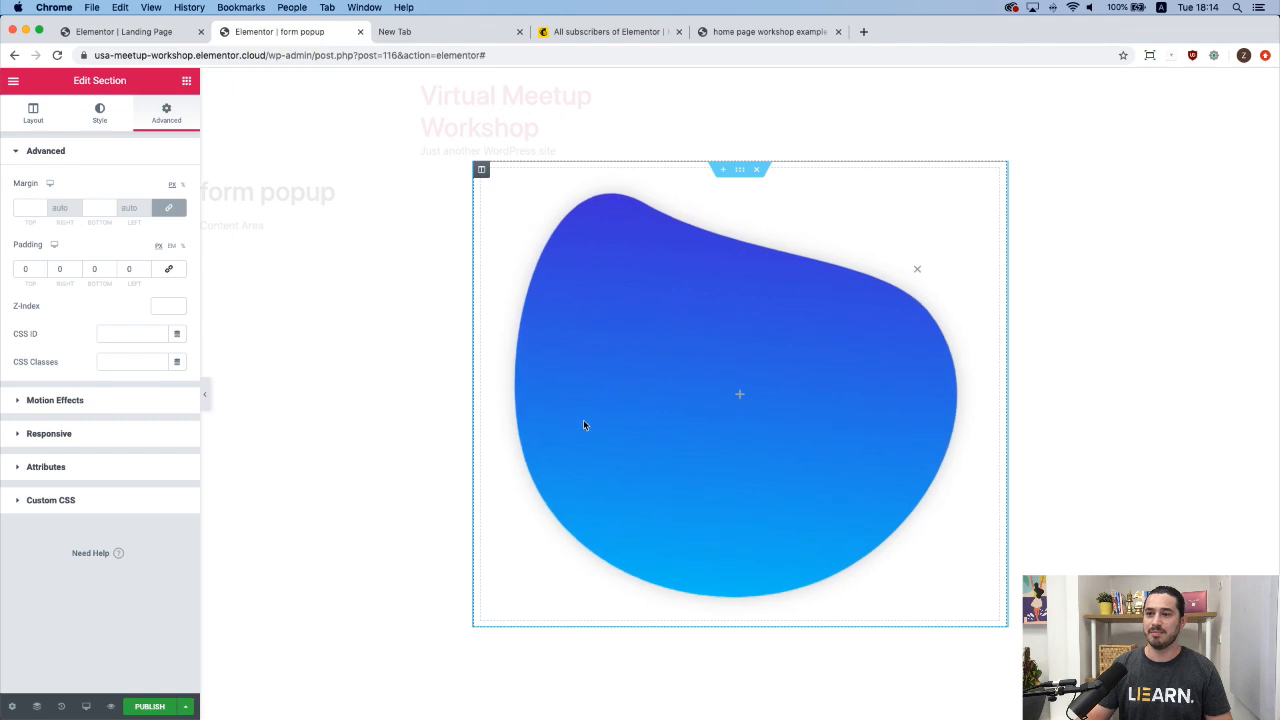
click(784, 31)
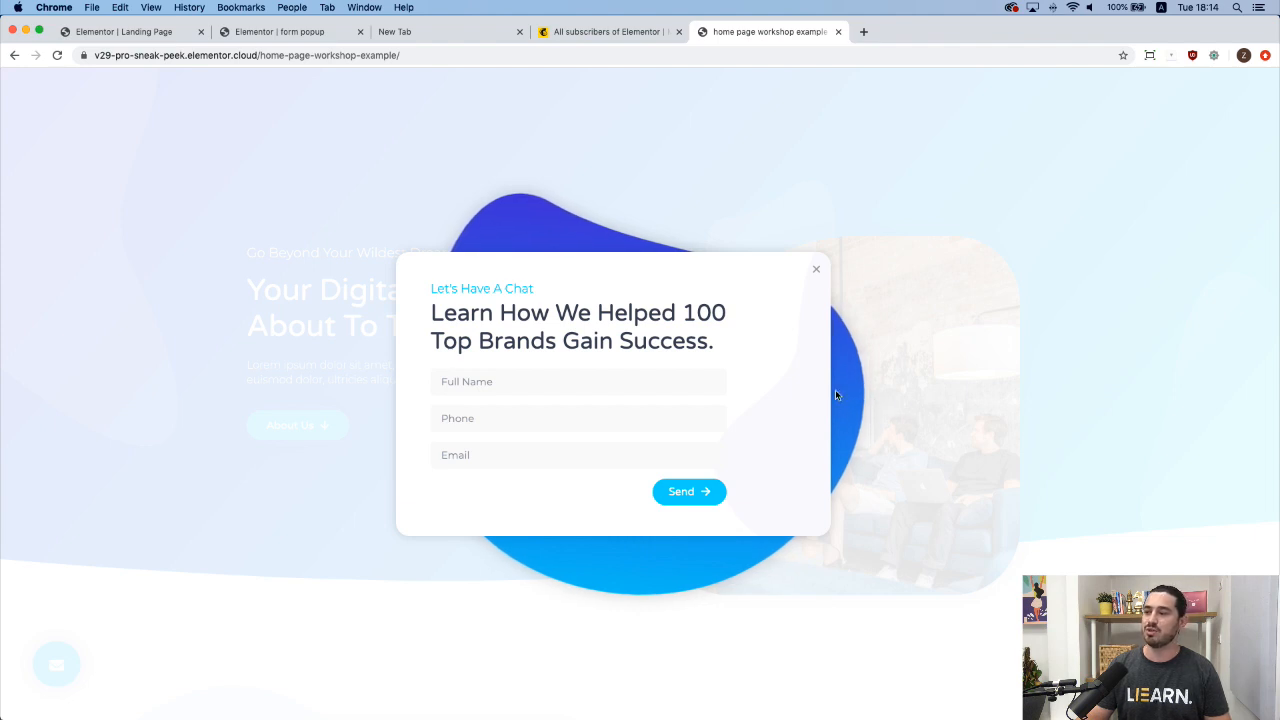
Switch back to the 'Elementor | form popup' tab in Chrome.
click(279, 32)
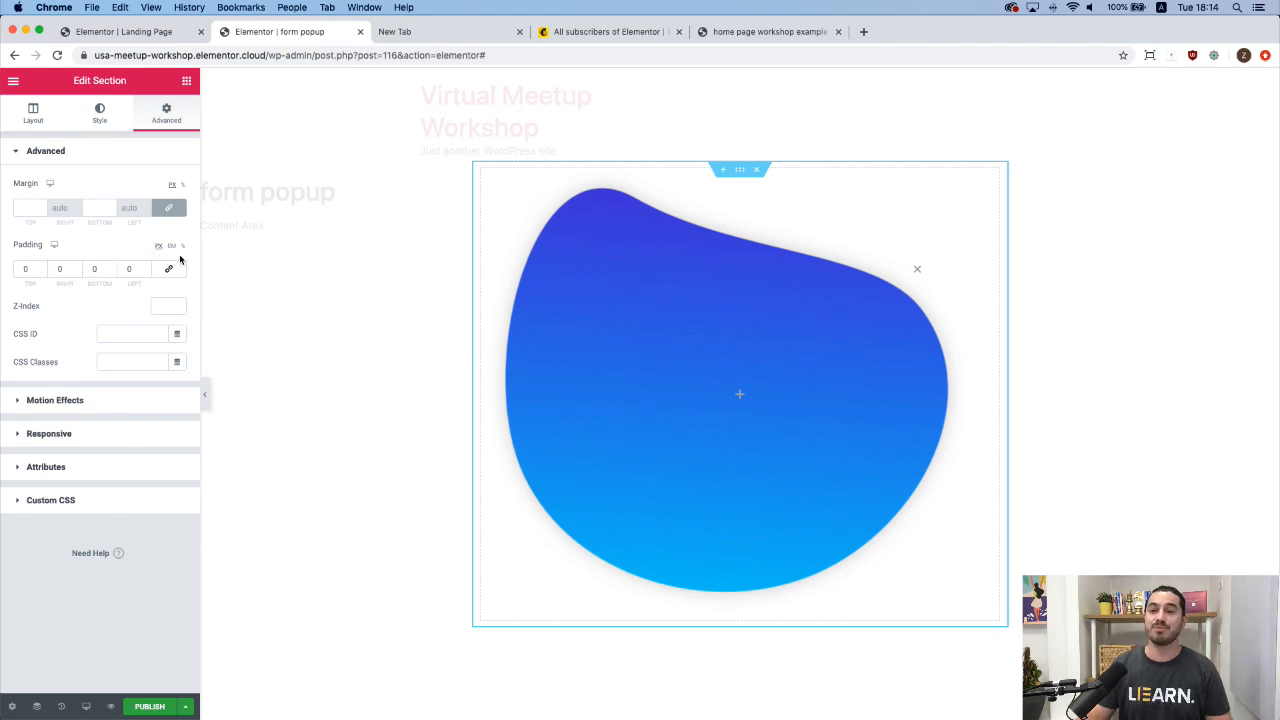
click(182, 246)
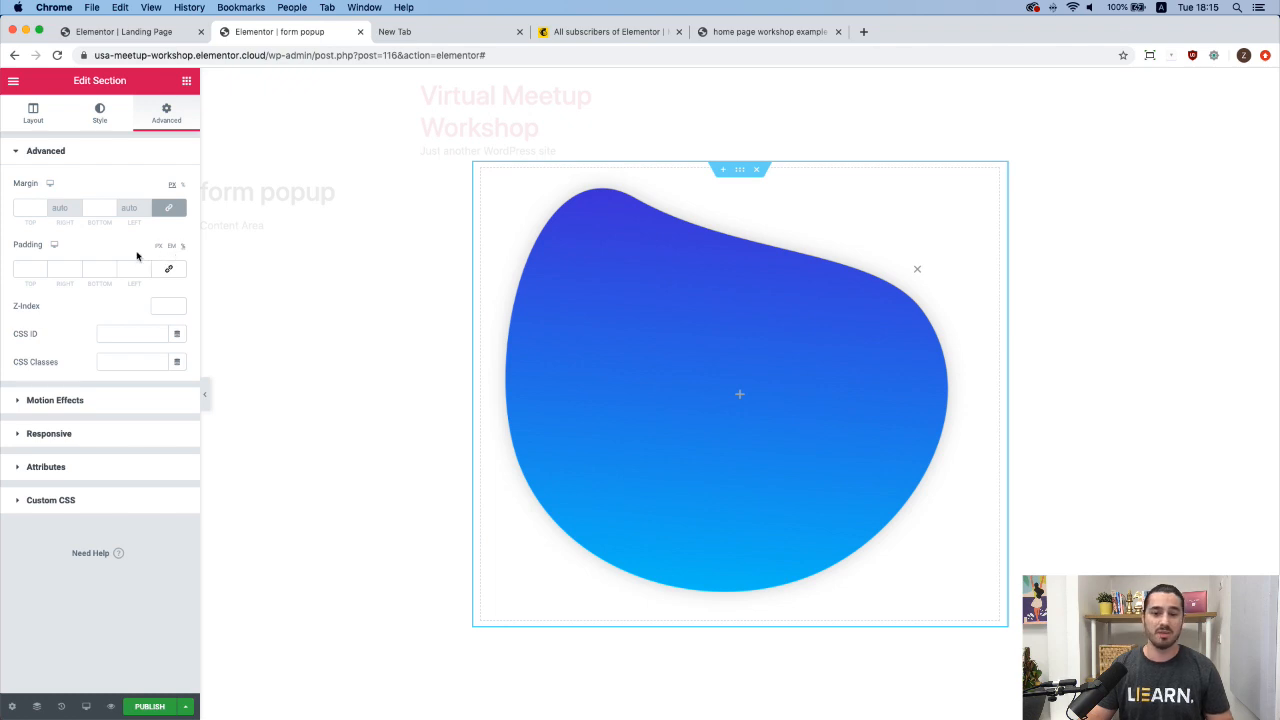
click(76, 267)
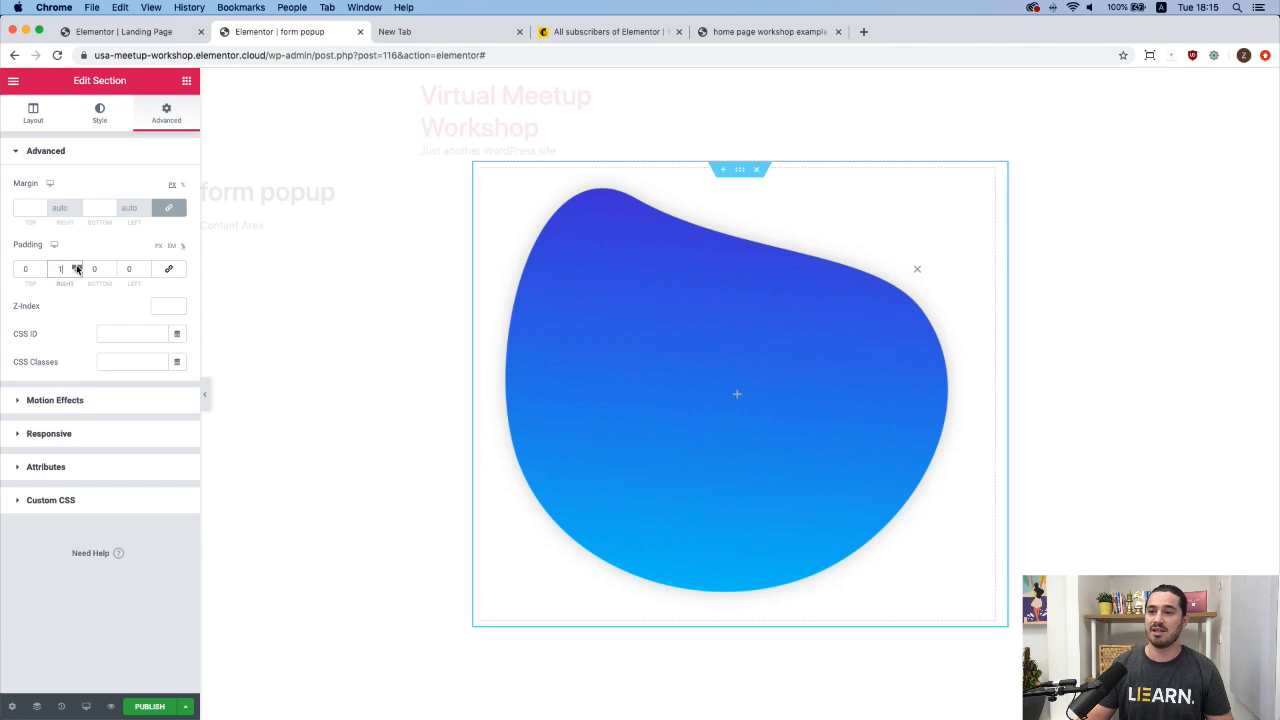
click(76, 268)
click(76, 268)
click(76, 268)
click(76, 268)
click(76, 268)
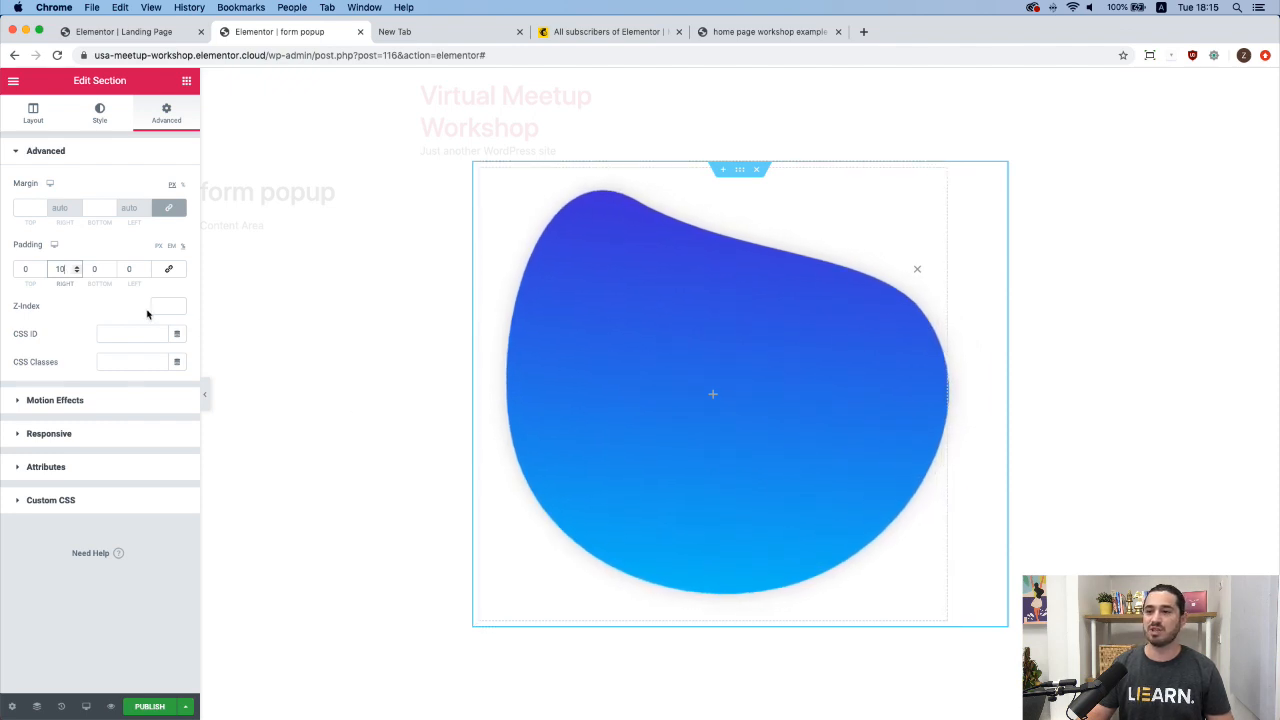
click(77, 266)
click(77, 266)
click(77, 266)
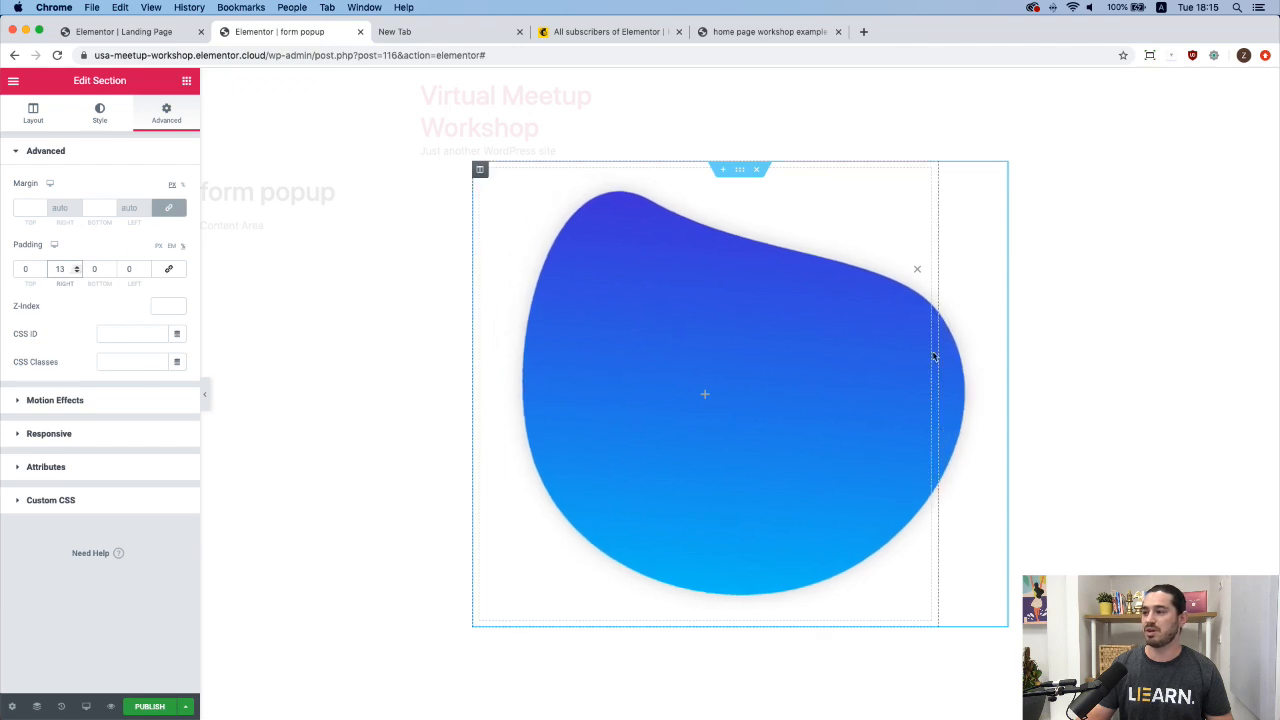
click(146, 266)
click(146, 266)
click(146, 266)
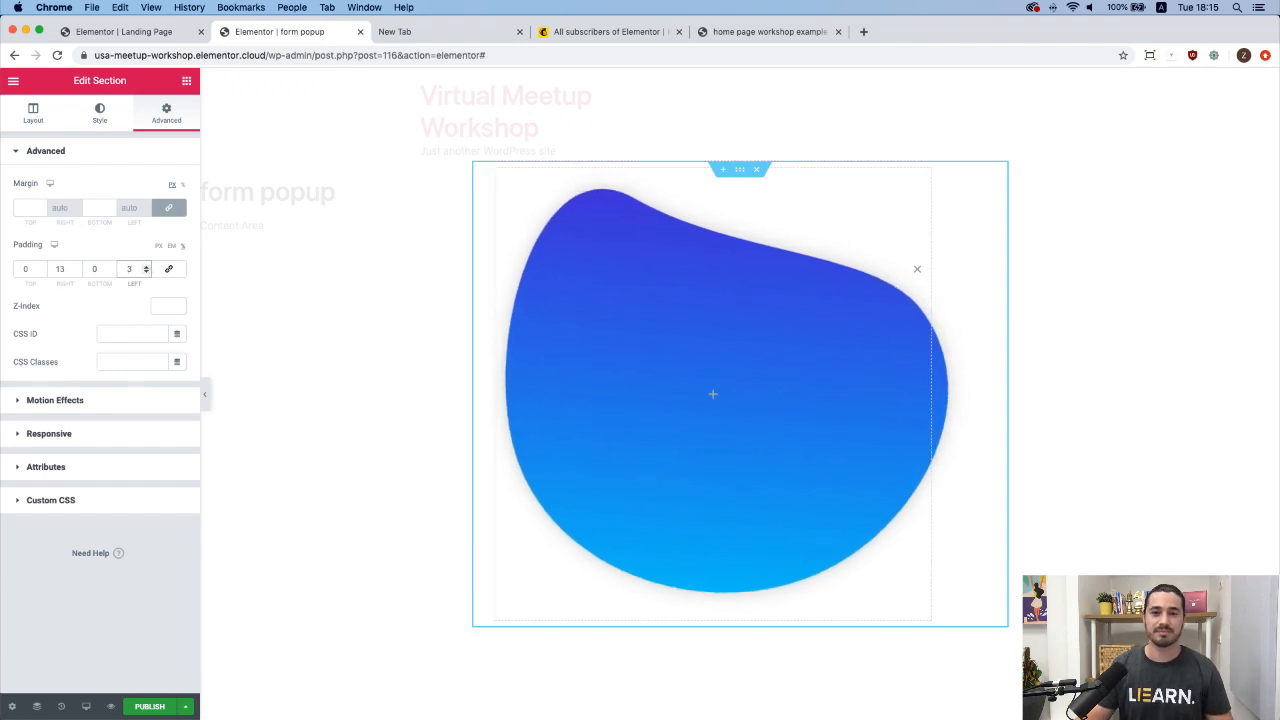
click(754, 33)
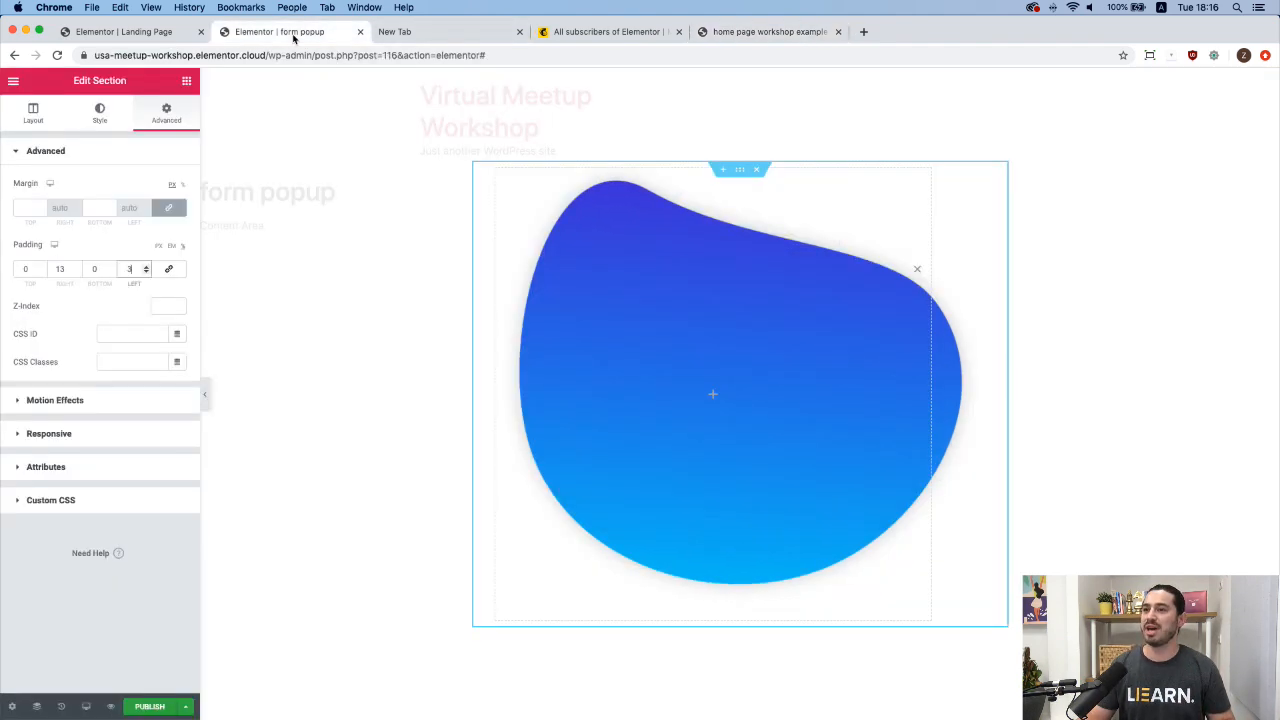
click(311, 34)
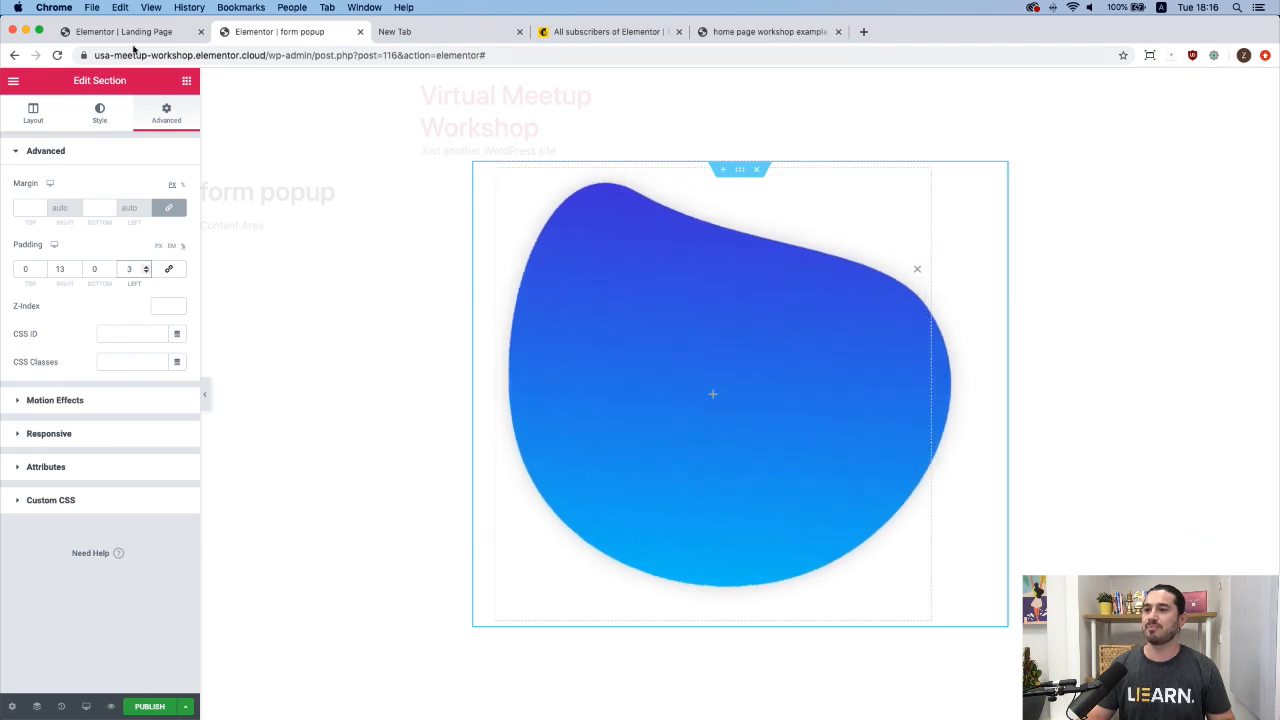
Drop an Inner Section onto the blob section and delete its left column.
click(186, 80)
drag(55, 227, 720, 403)
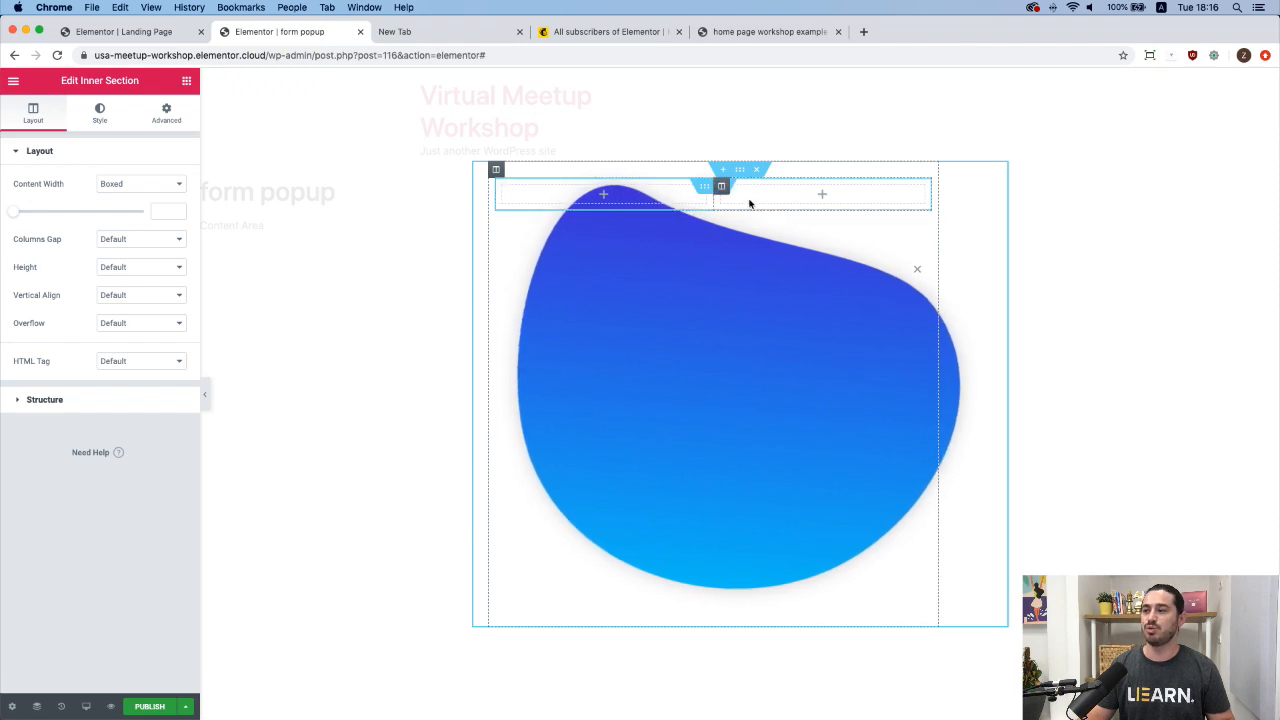
right_click(503, 188)
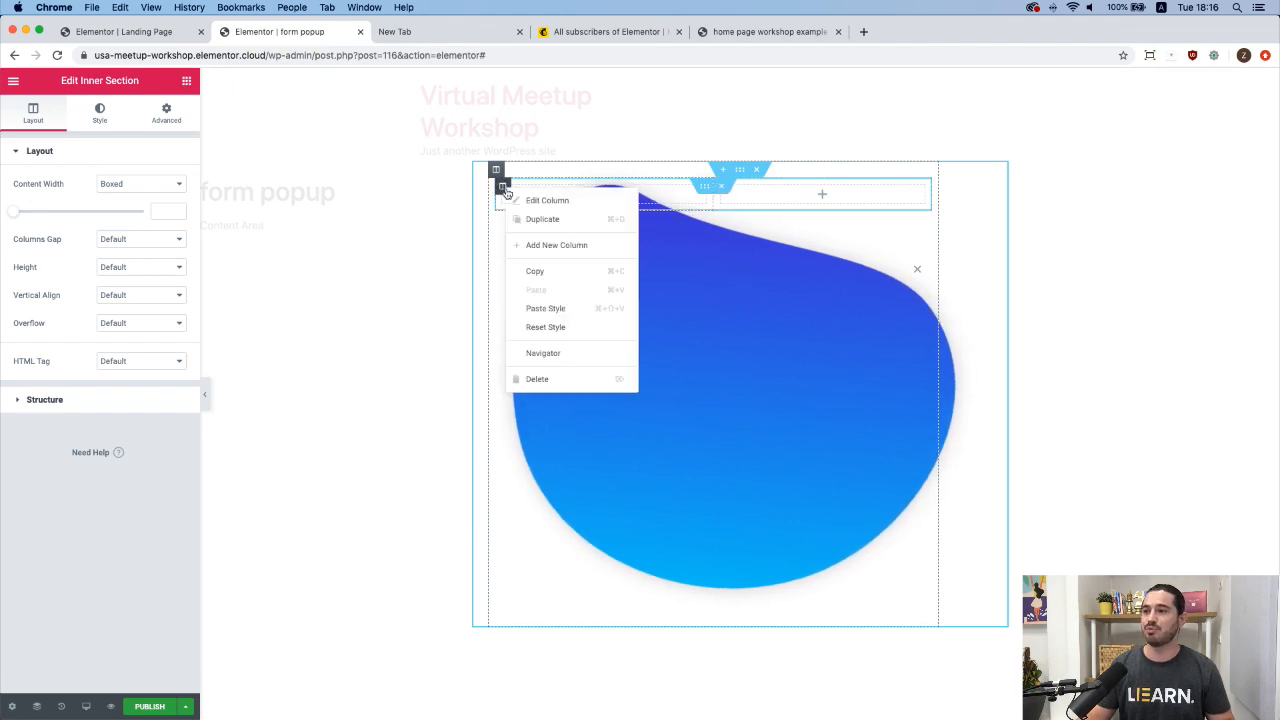
click(566, 380)
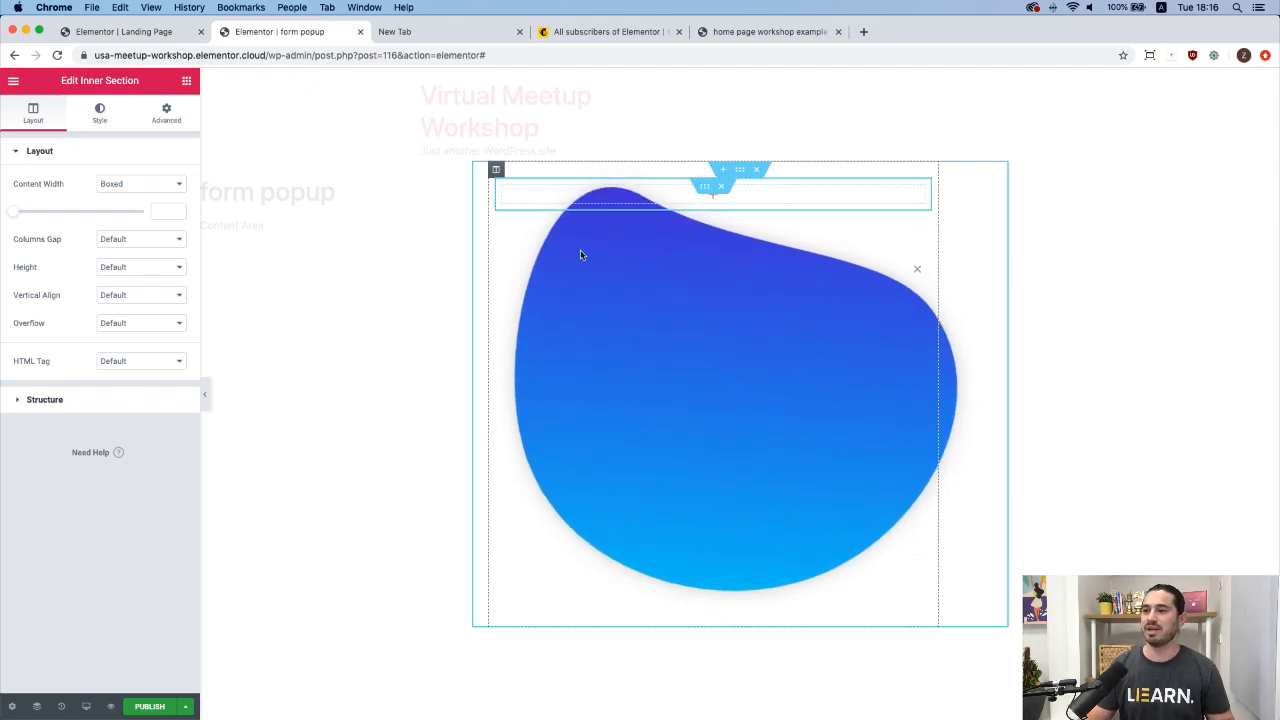
Set the remaining column's Vertical Align to Middle.
click(496, 172)
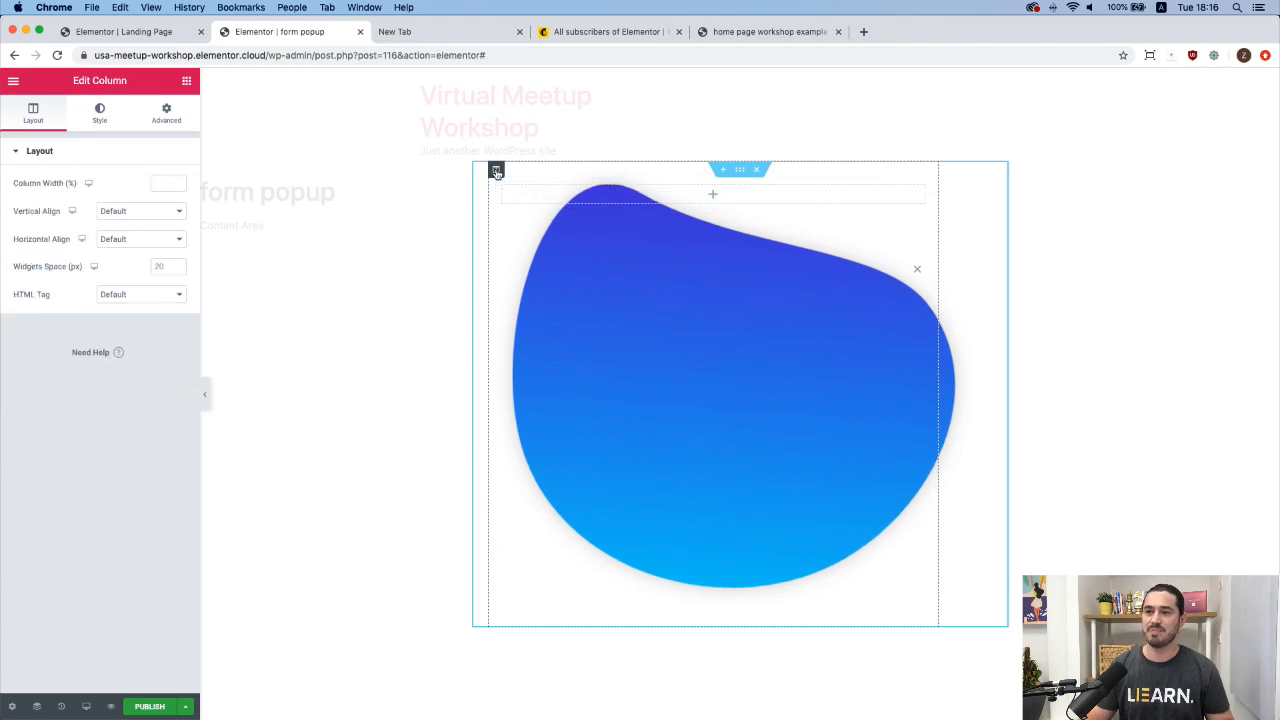
click(129, 216)
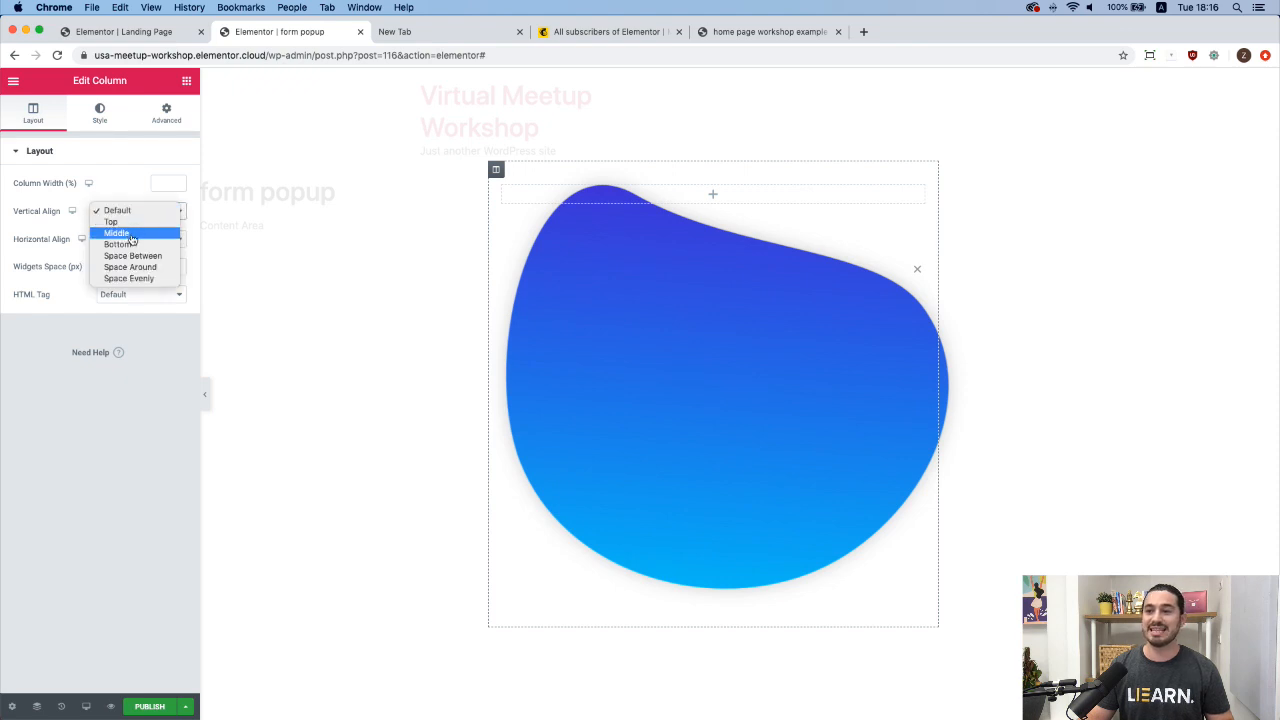
click(130, 235)
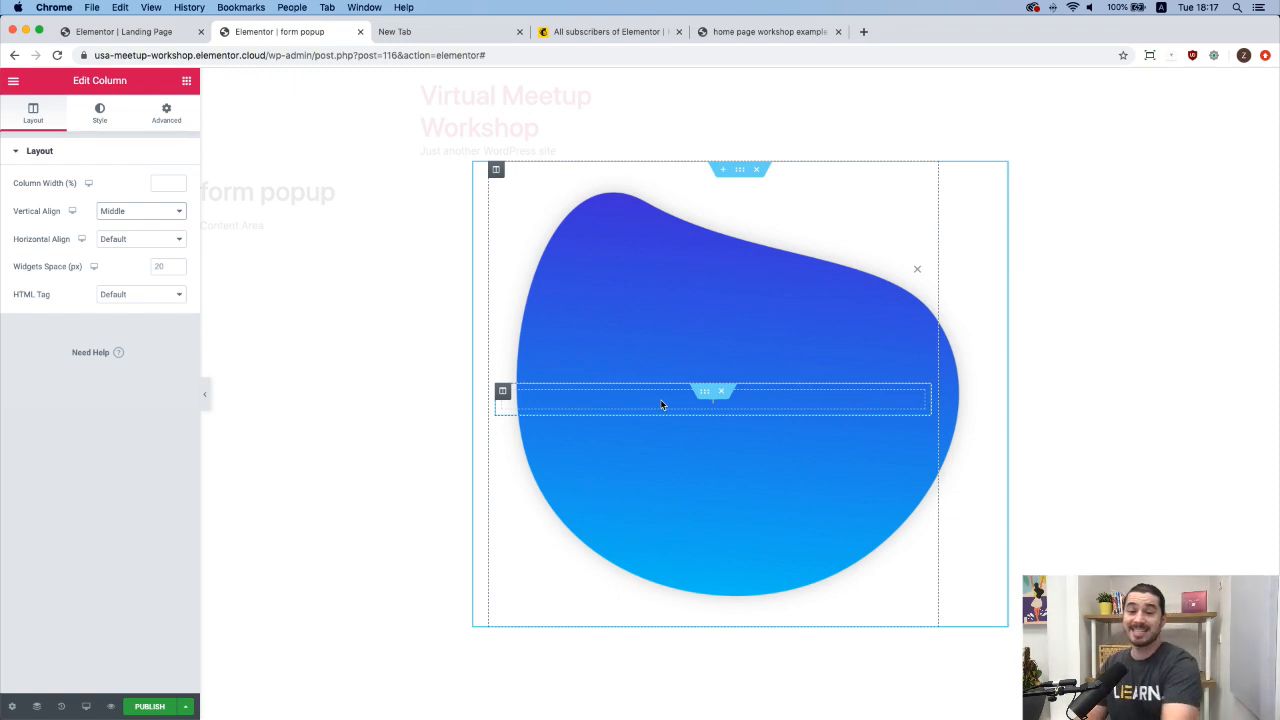
Add a Heading widget to the column, then a Form widget below it via a 'form' search.
click(187, 82)
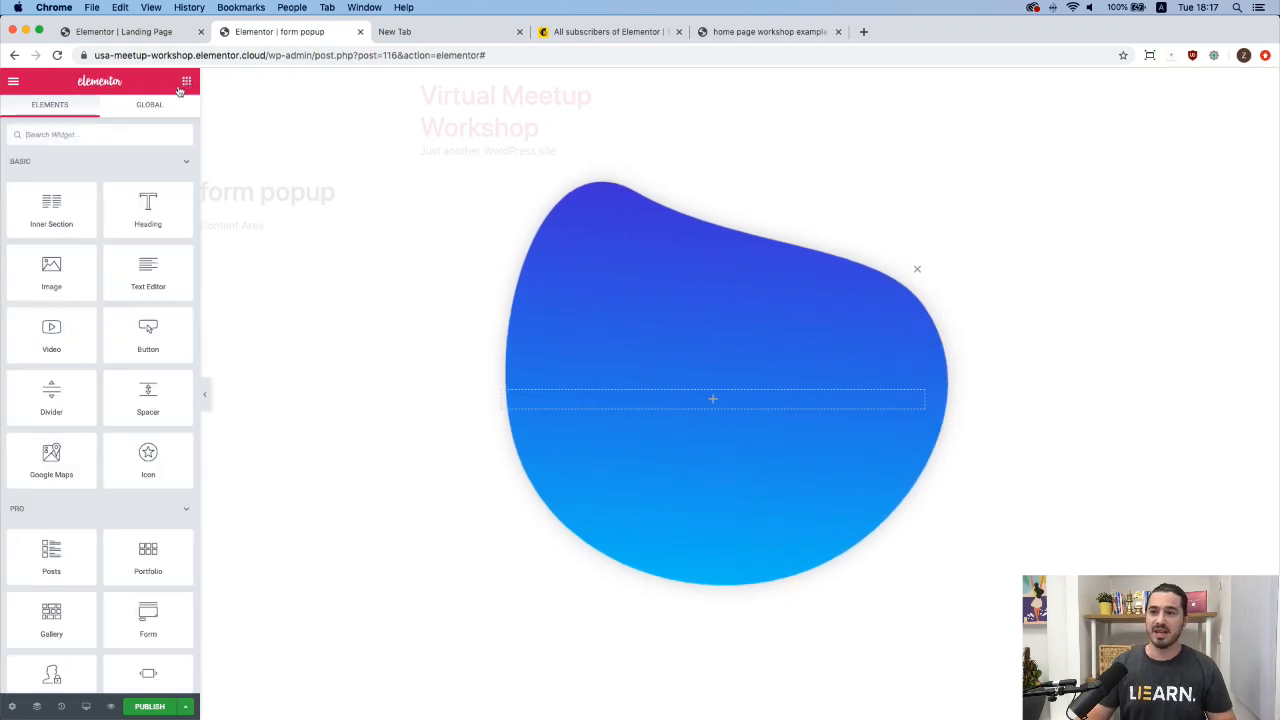
drag(145, 220, 623, 408)
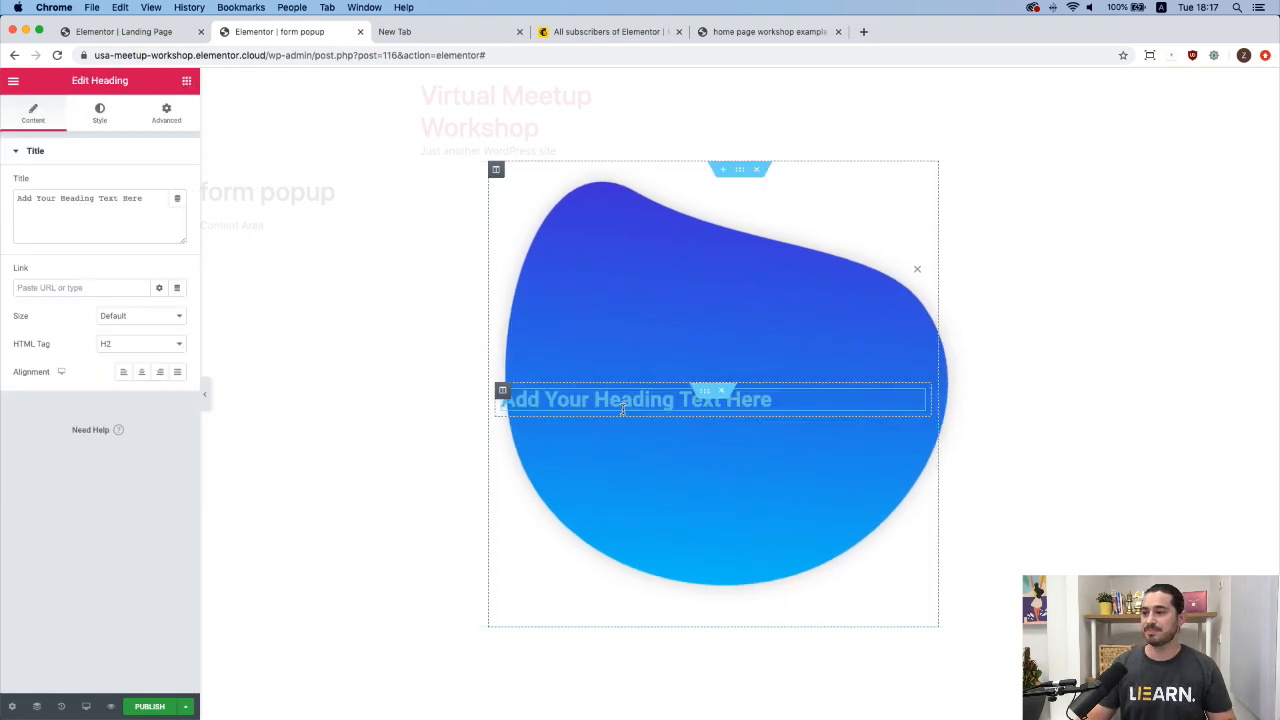
click(185, 82)
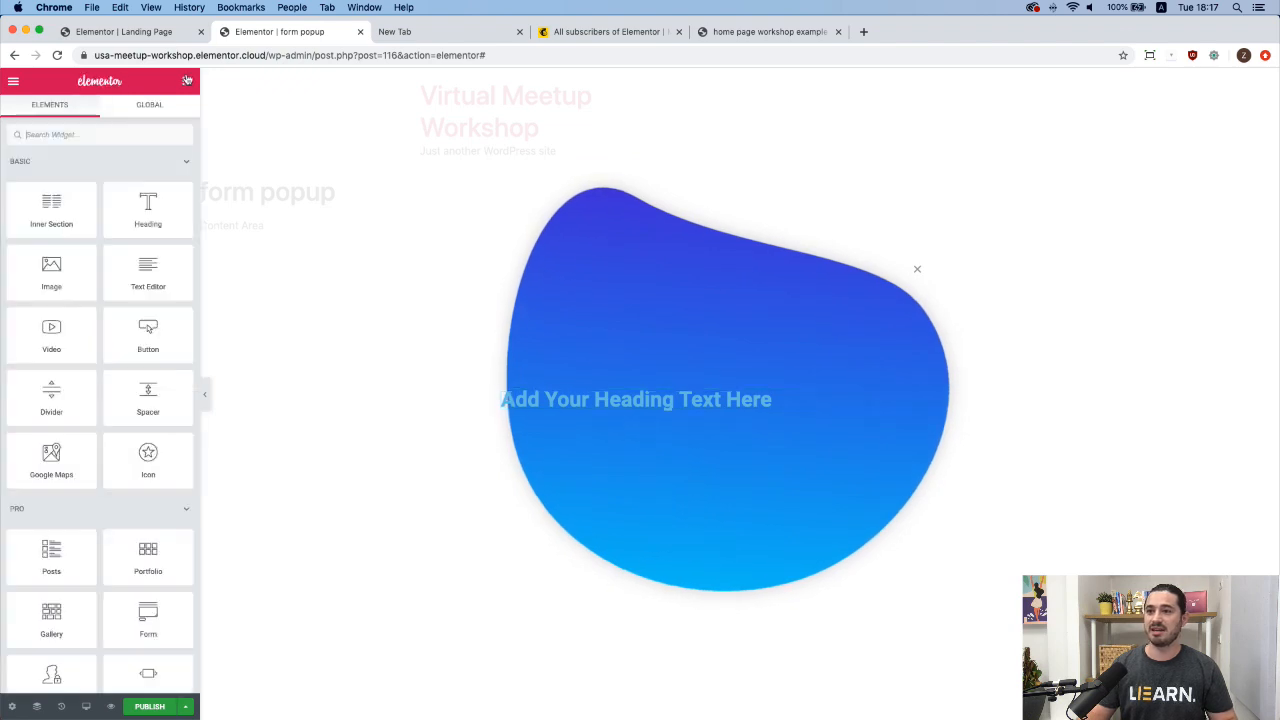
text(form)
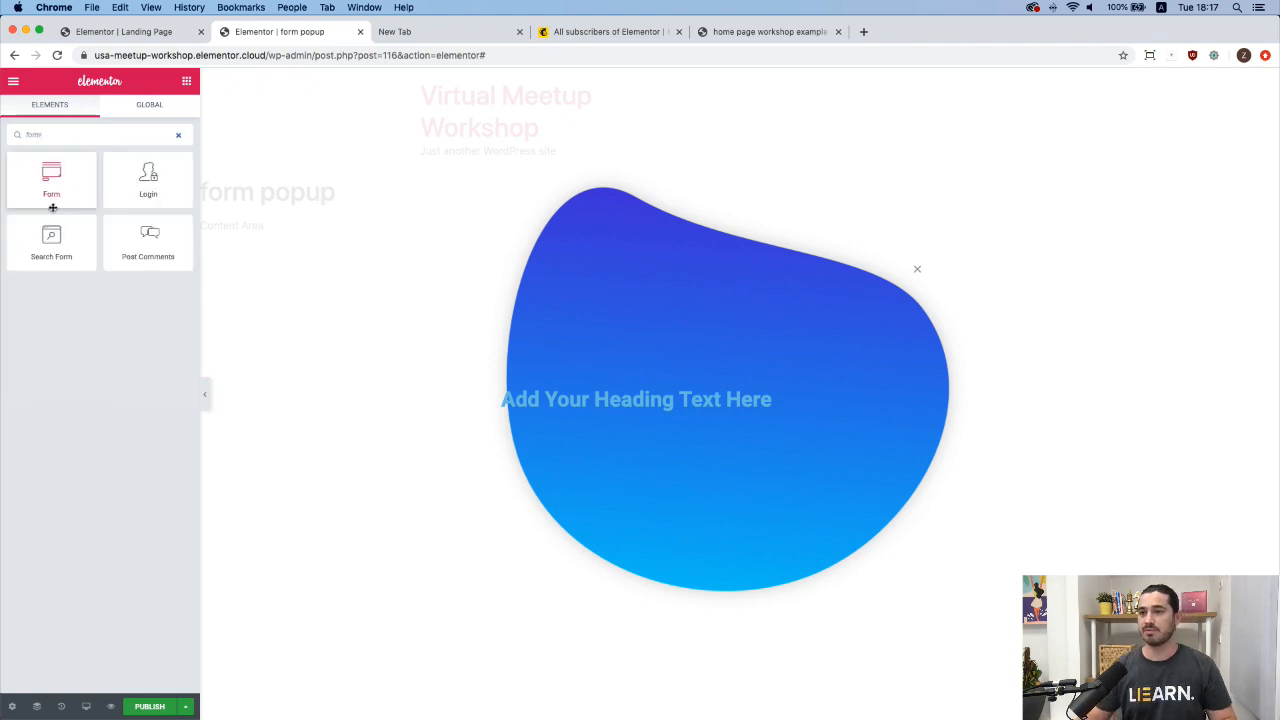
drag(53, 207, 589, 400)
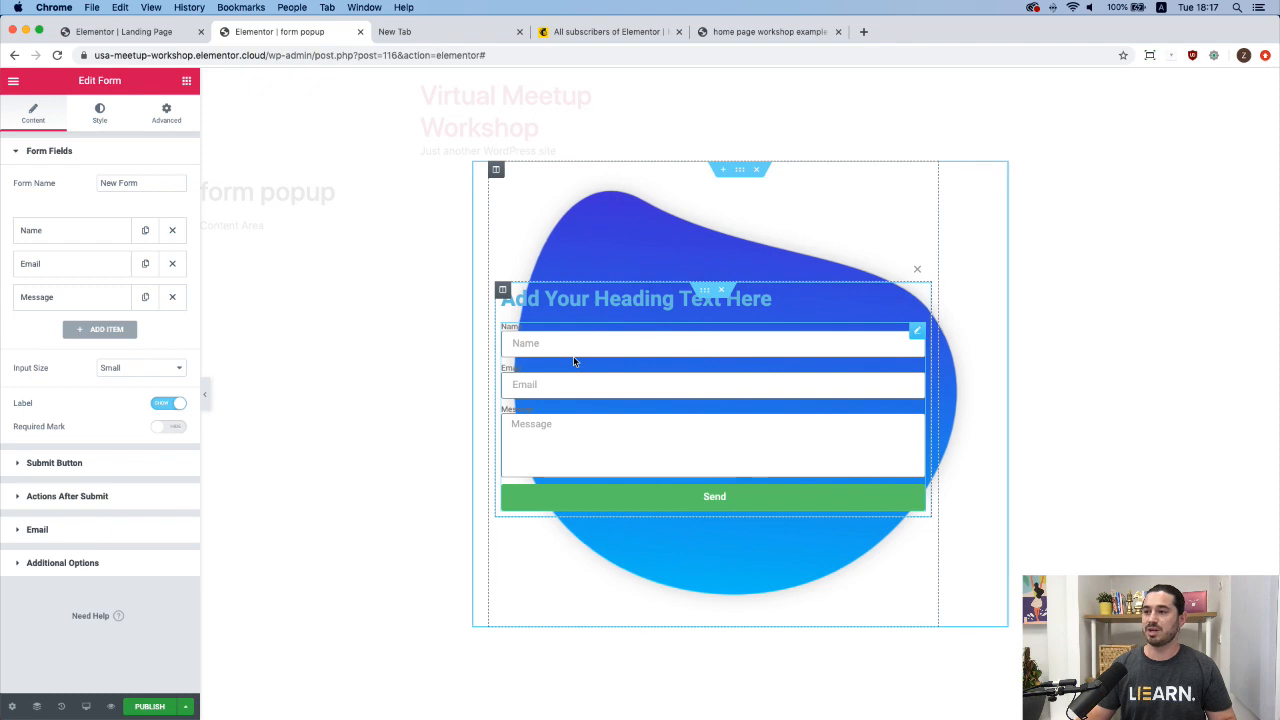
click(503, 291)
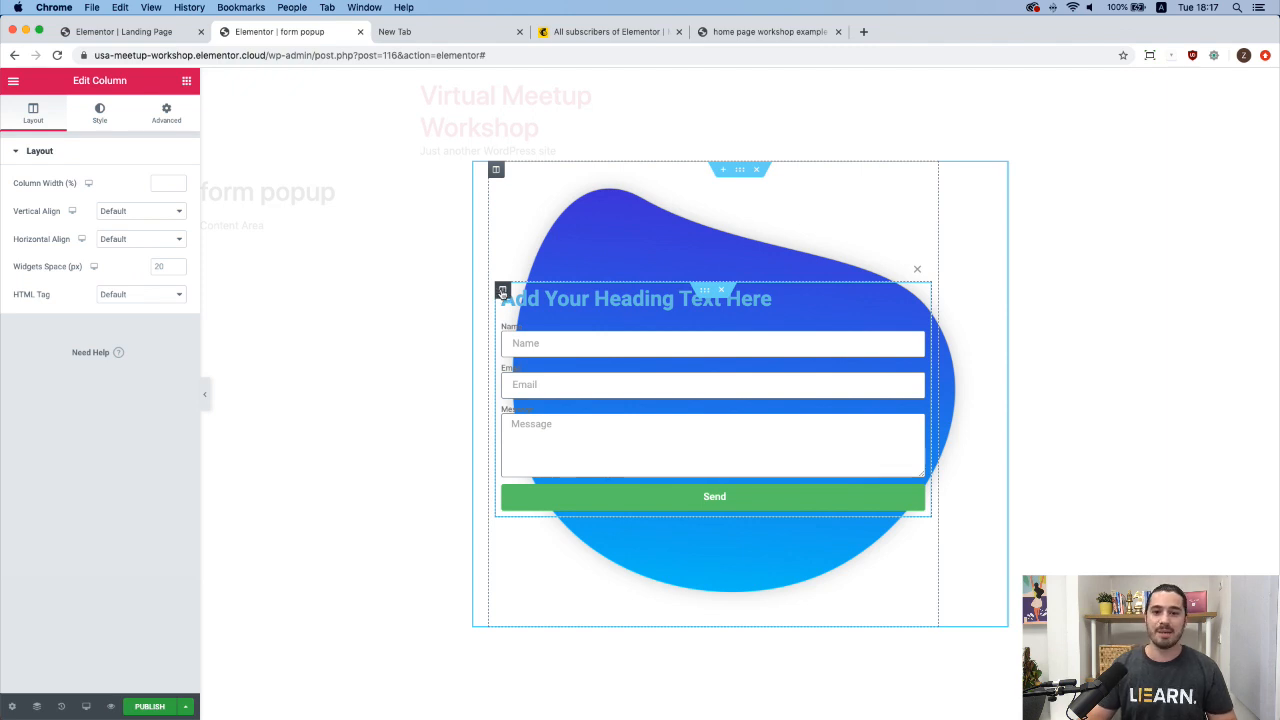
Show the column's Advanced margin and padding settings, checking the live-site reference popup.
click(169, 113)
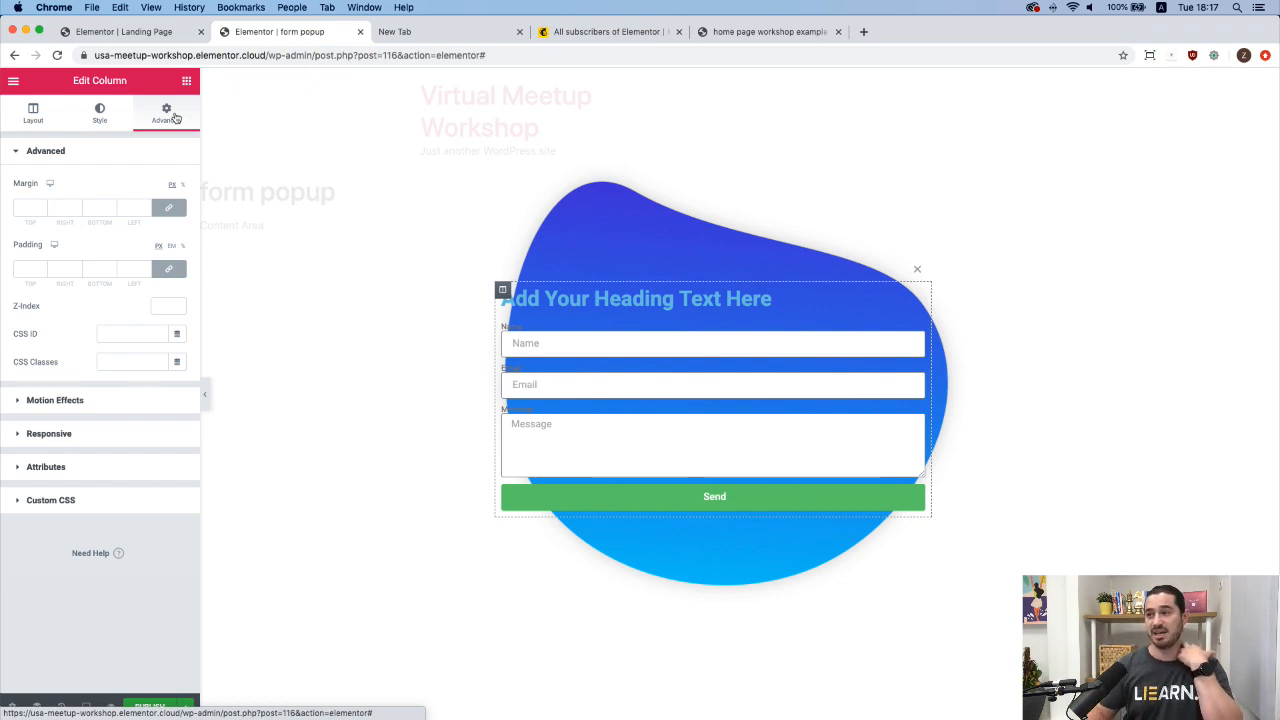
click(765, 31)
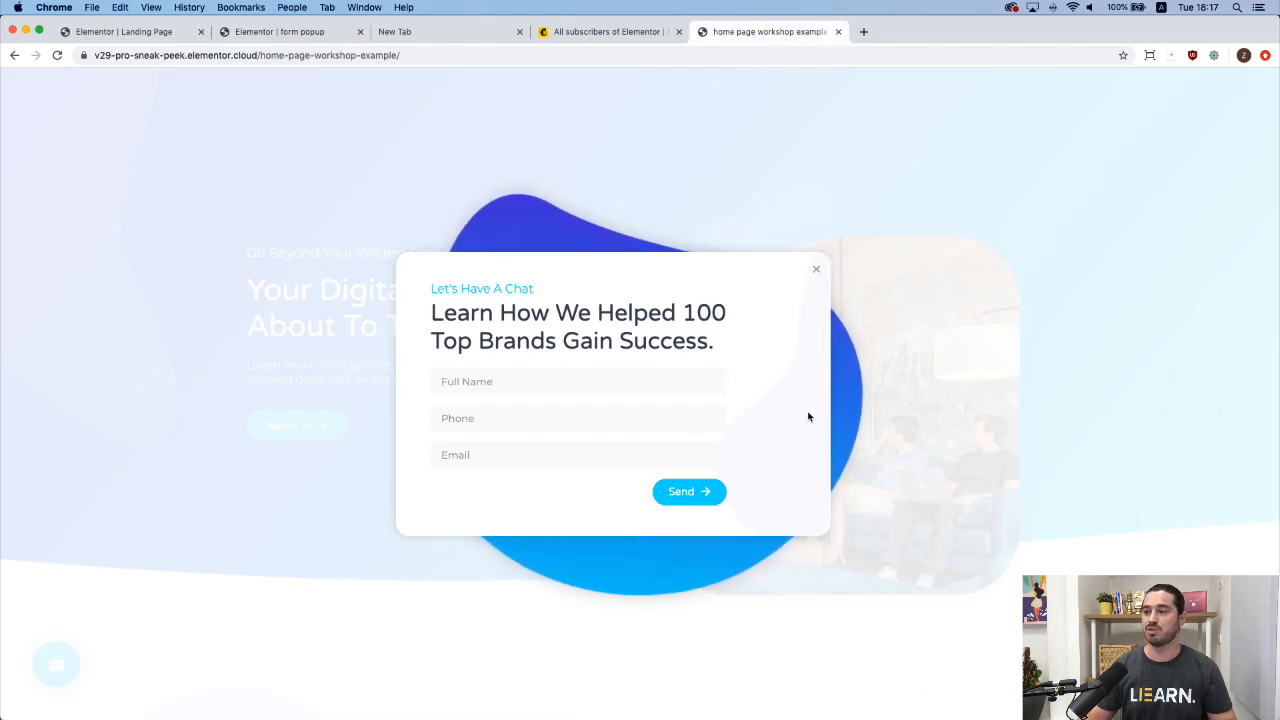
click(311, 33)
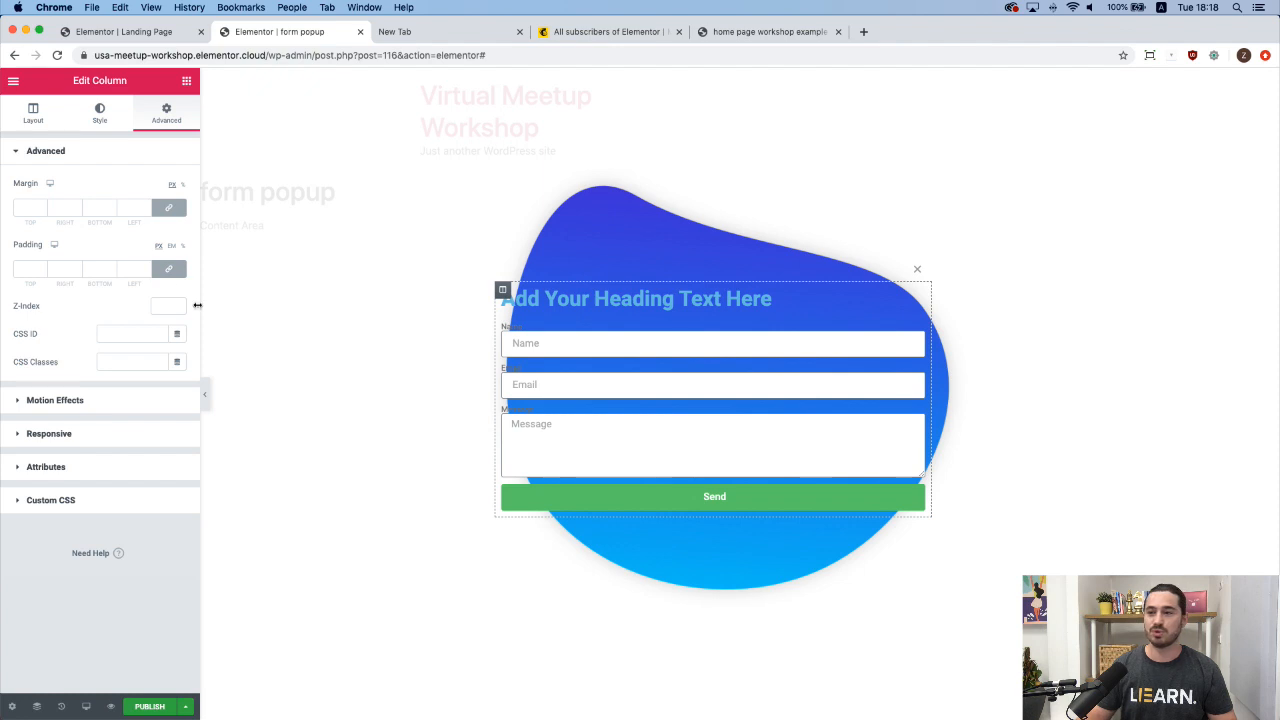
Unlink the column padding and set the top padding to 7.
click(168, 268)
click(184, 248)
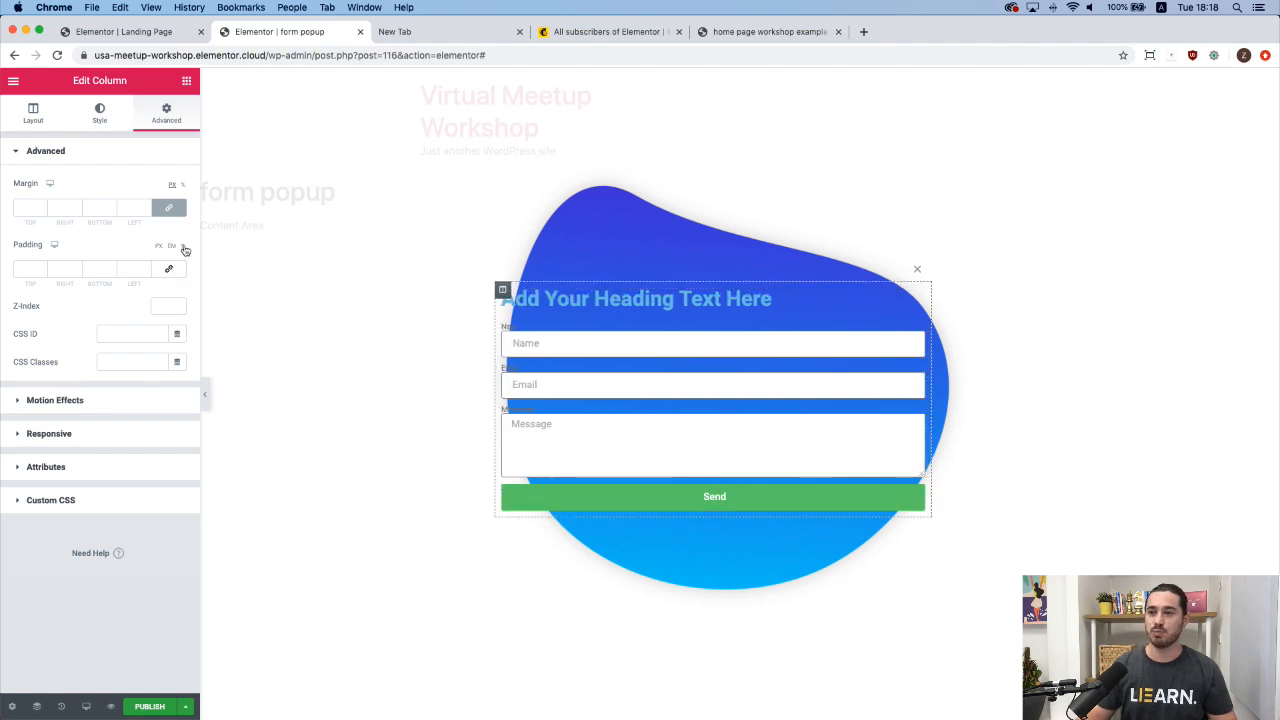
click(42, 268)
text(3)
click(42, 266)
click(42, 266)
click(42, 266)
click(42, 266)
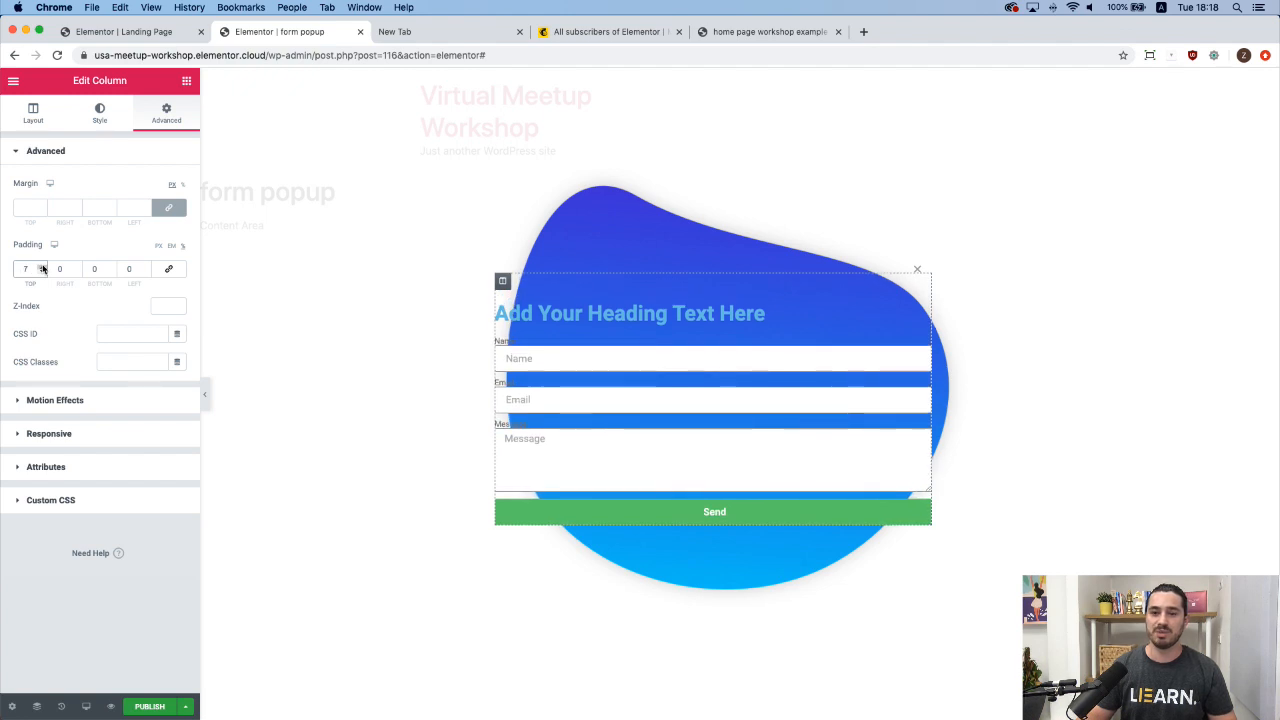
Set the right, bottom and left padding to 24, 7 and 8.
click(76, 266)
click(76, 266)
click(76, 266)
click(76, 266)
click(76, 266)
click(76, 266)
click(76, 266)
click(76, 266)
click(76, 266)
click(76, 266)
click(76, 266)
click(76, 266)
click(76, 266)
double_click(60, 270)
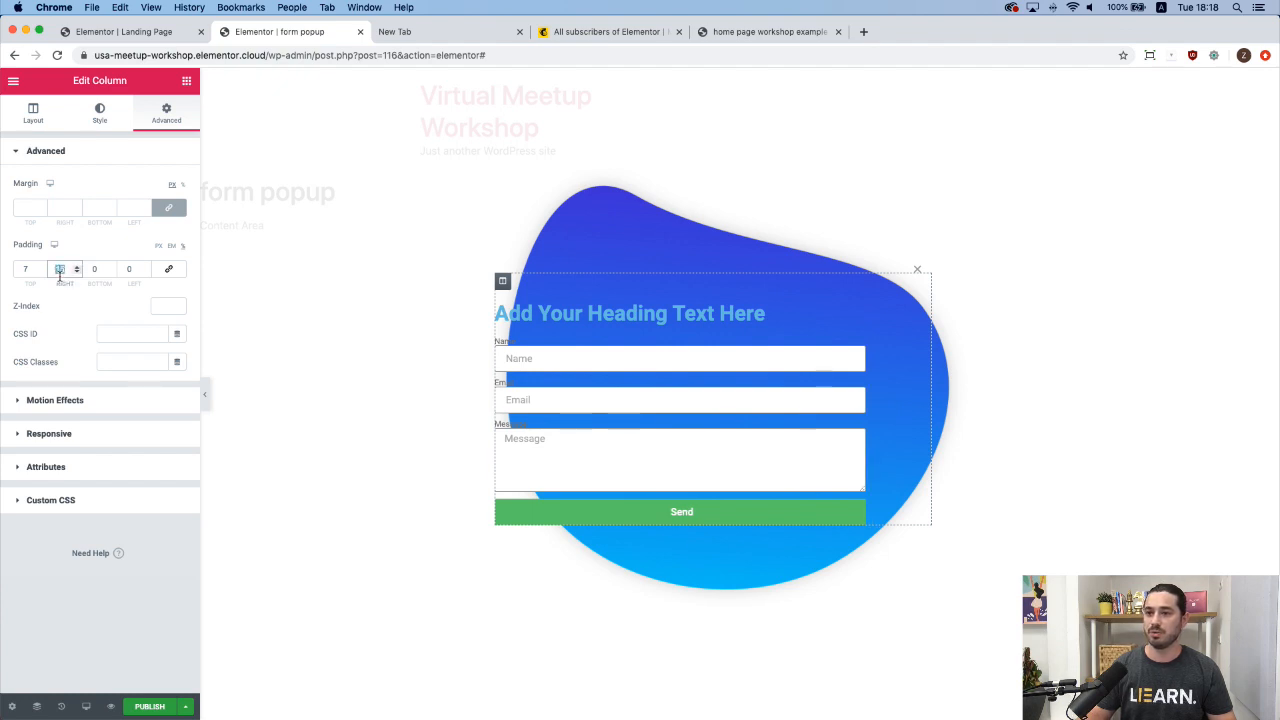
text(24)
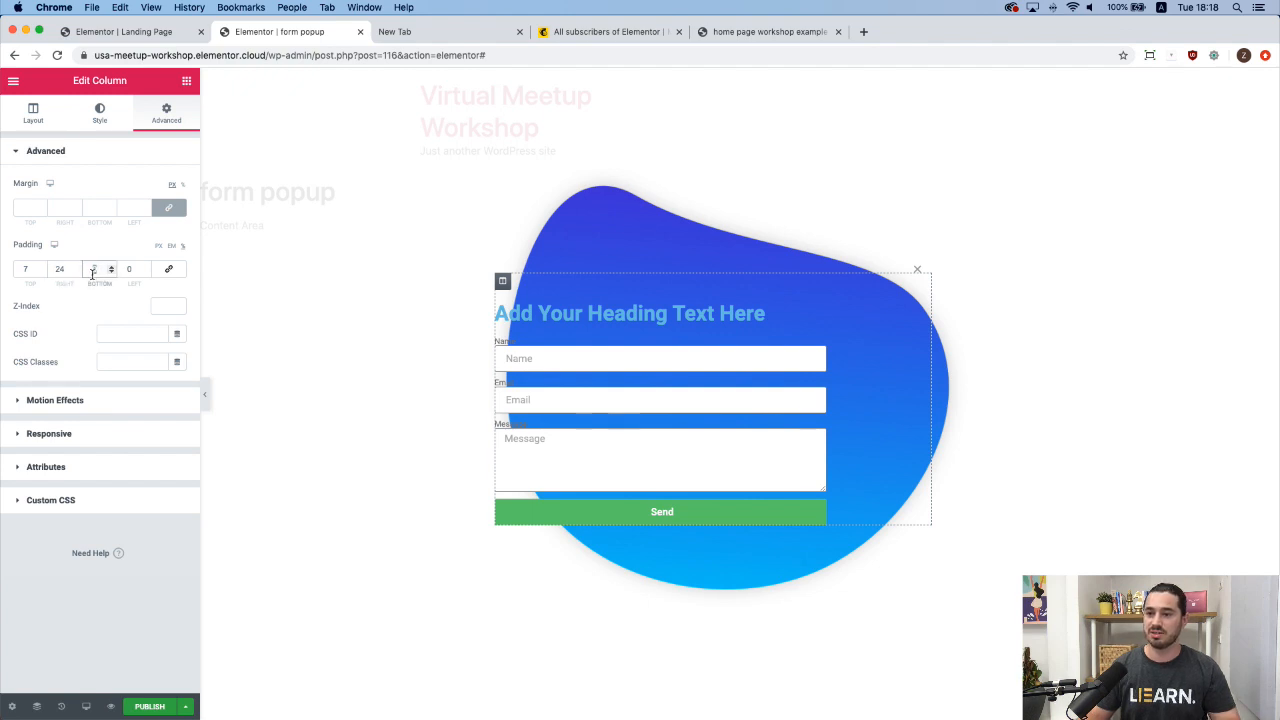
text(7)
double_click(127, 276)
text(8)
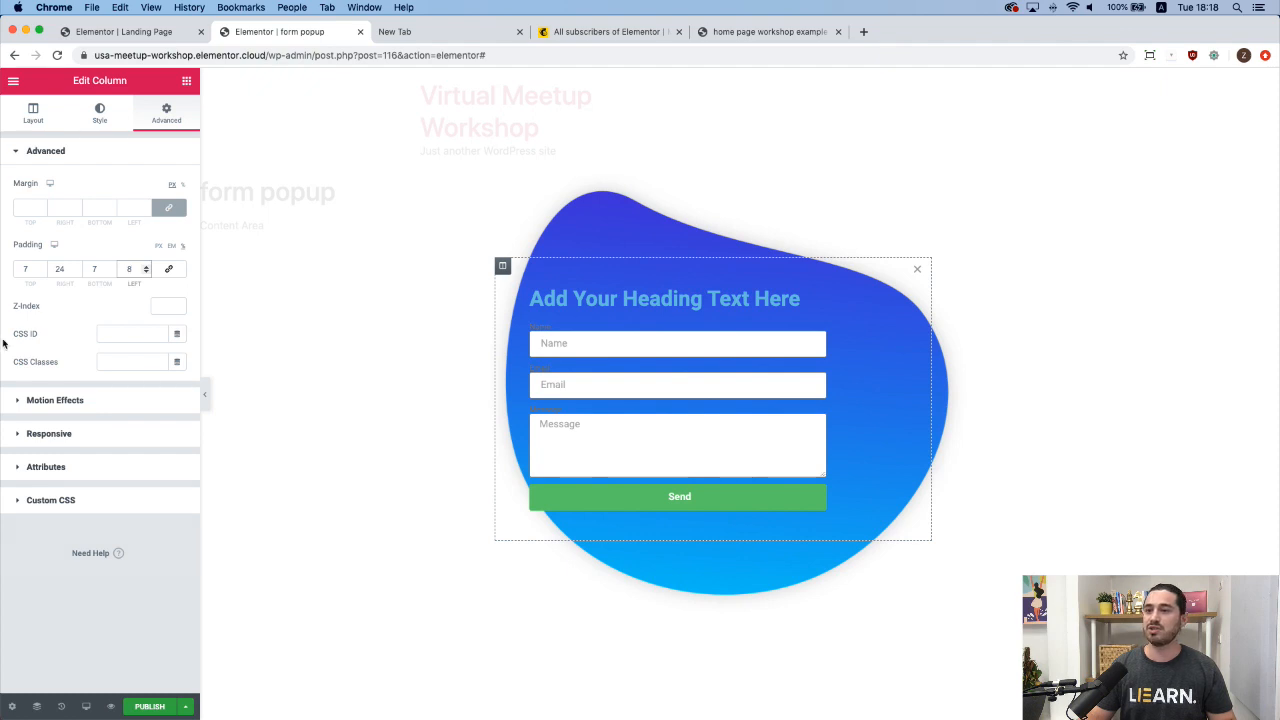
Give the column a Classic background in white (#FFFFFF).
click(101, 115)
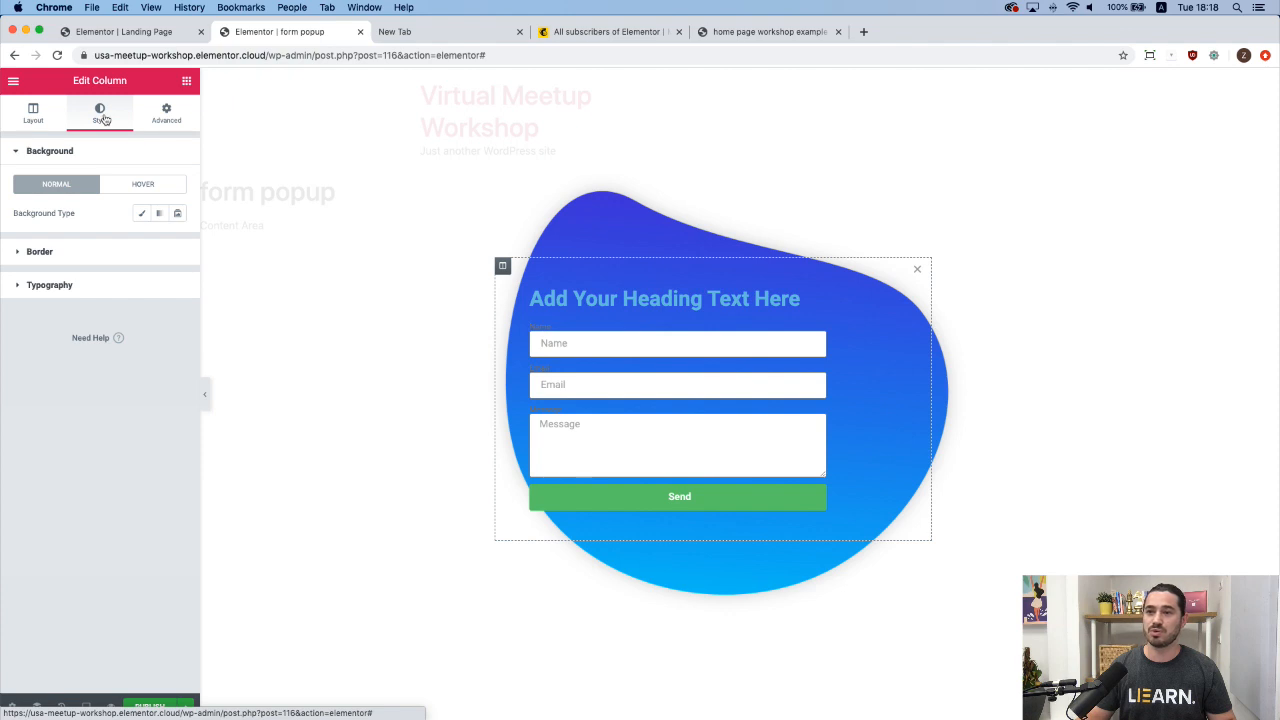
click(144, 215)
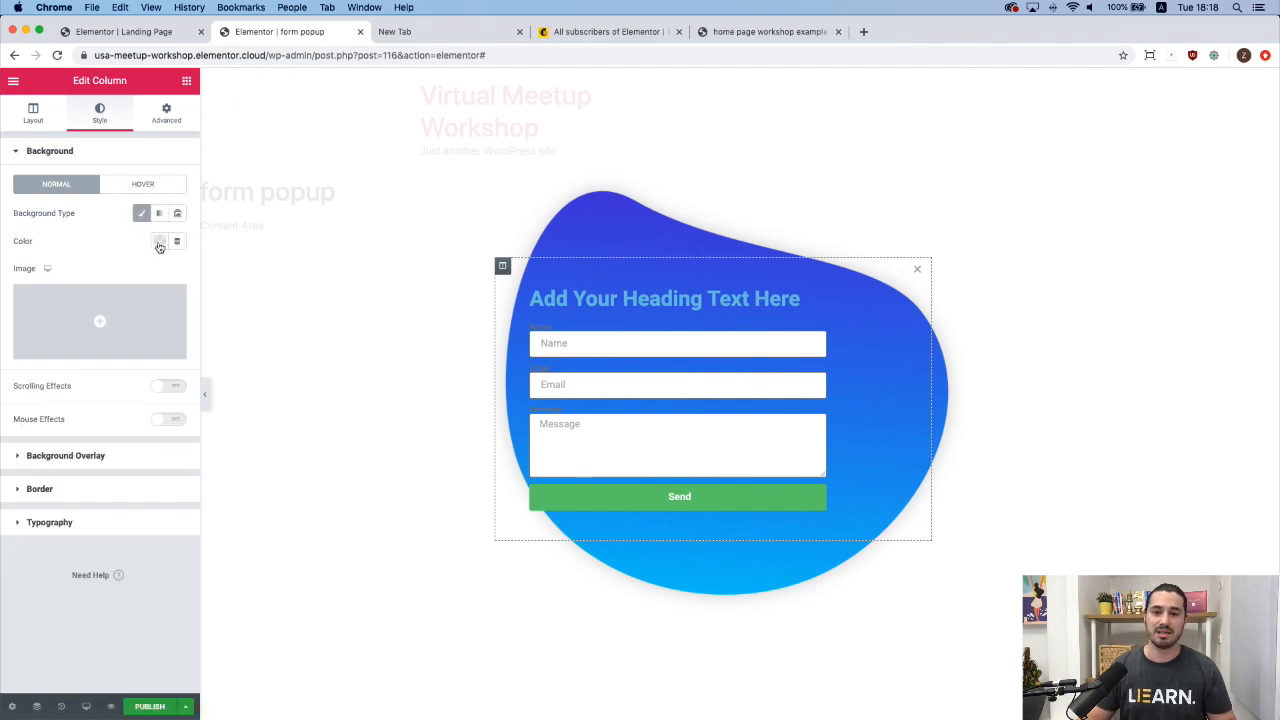
click(159, 243)
click(219, 274)
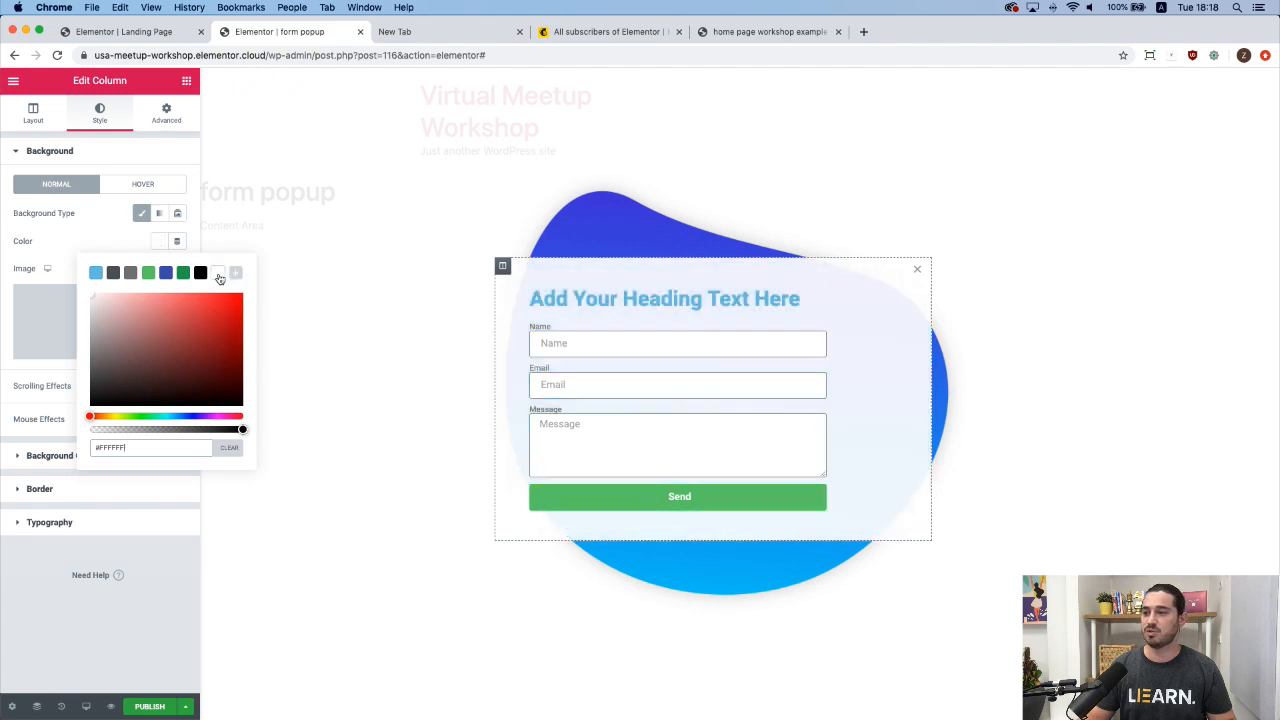
click(133, 241)
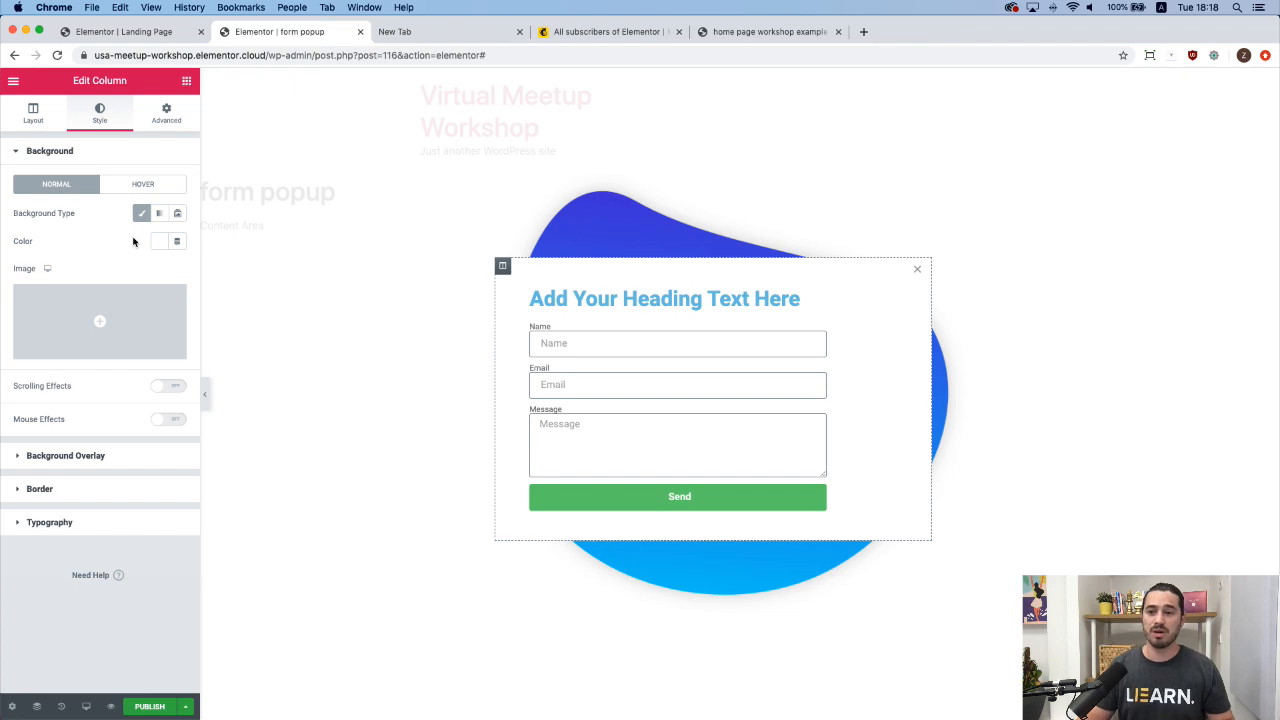
Set a Classic background overlay using the bubble_bg_popup image.
click(104, 457)
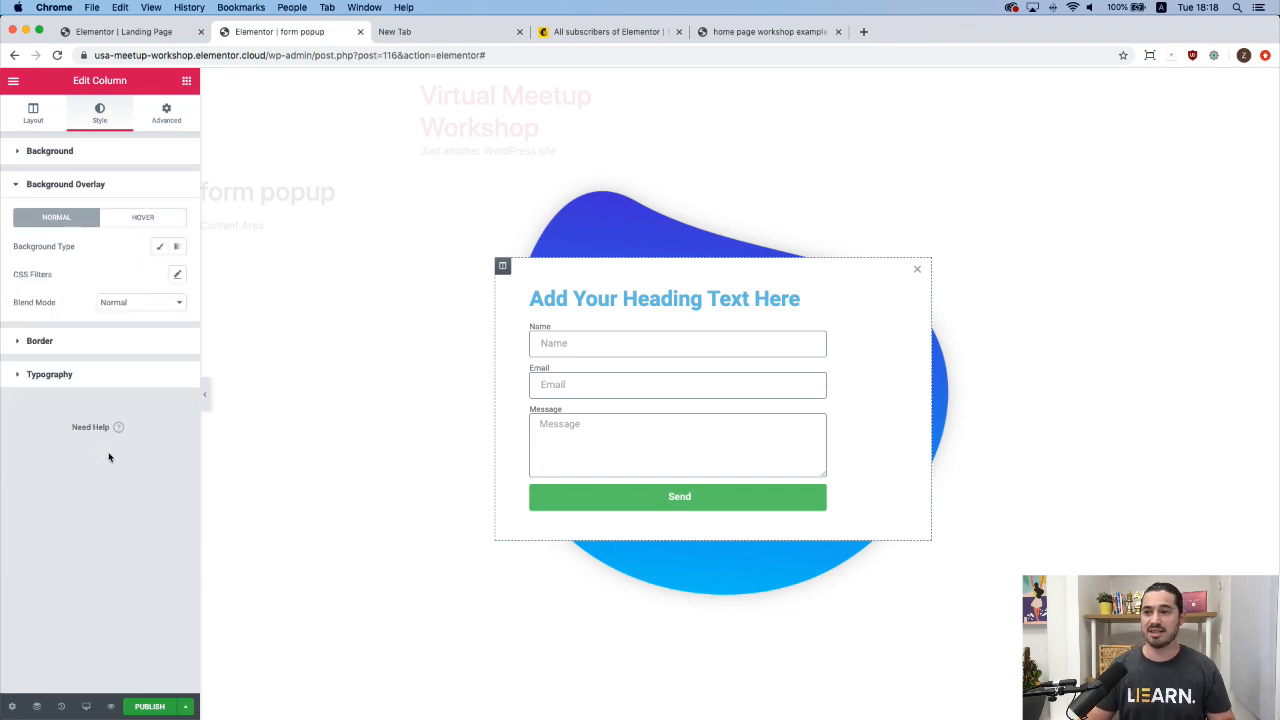
click(159, 249)
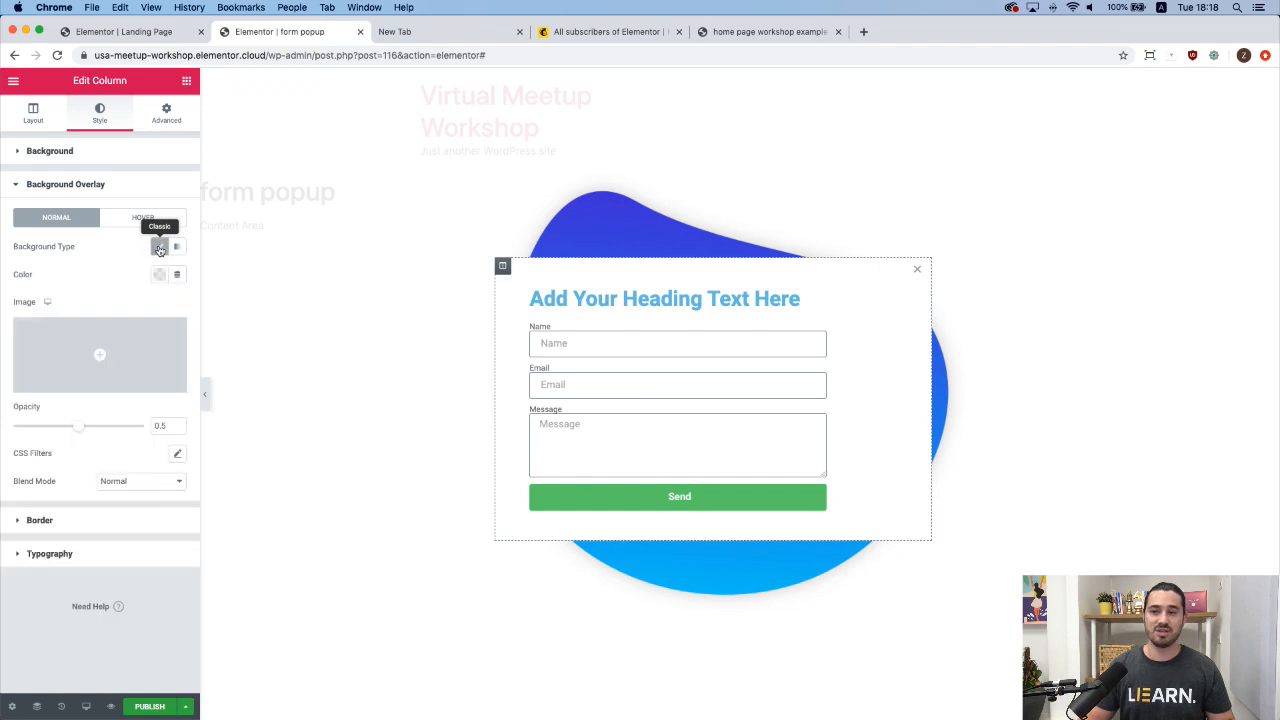
click(100, 355)
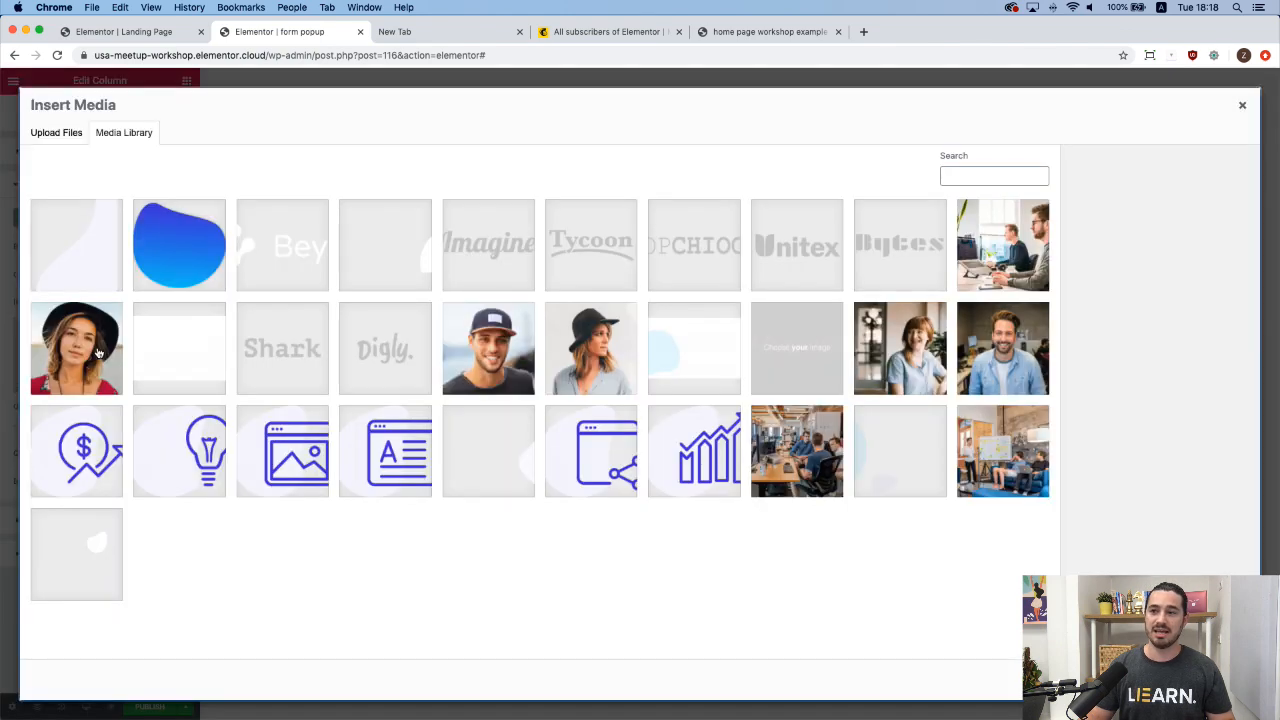
click(93, 260)
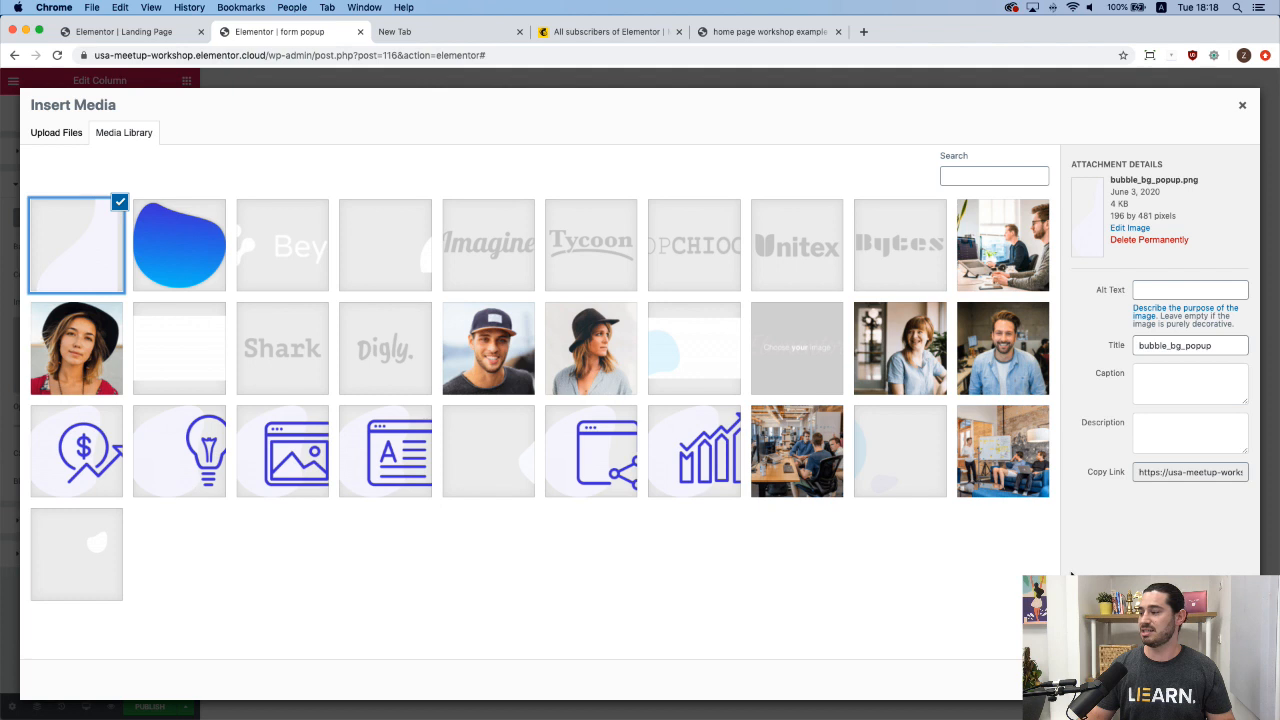
click(1216, 680)
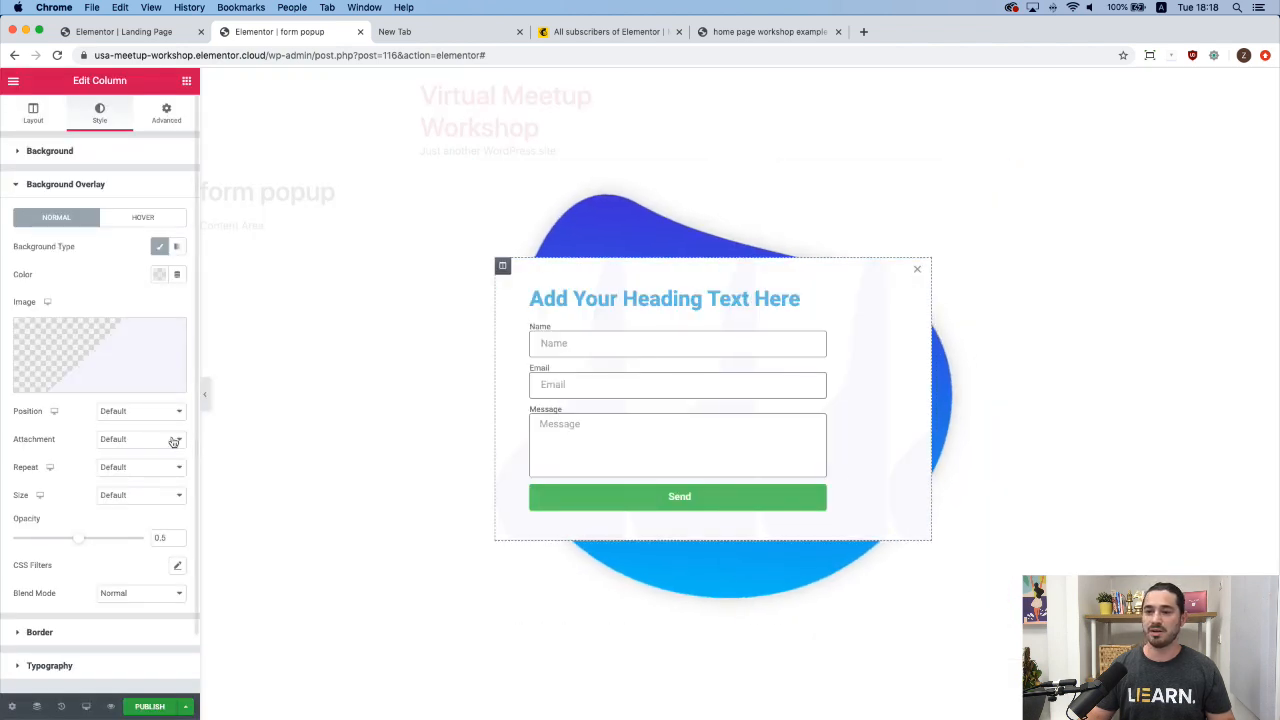
Set the overlay image to No-repeat, Center Right and Contain size.
click(150, 468)
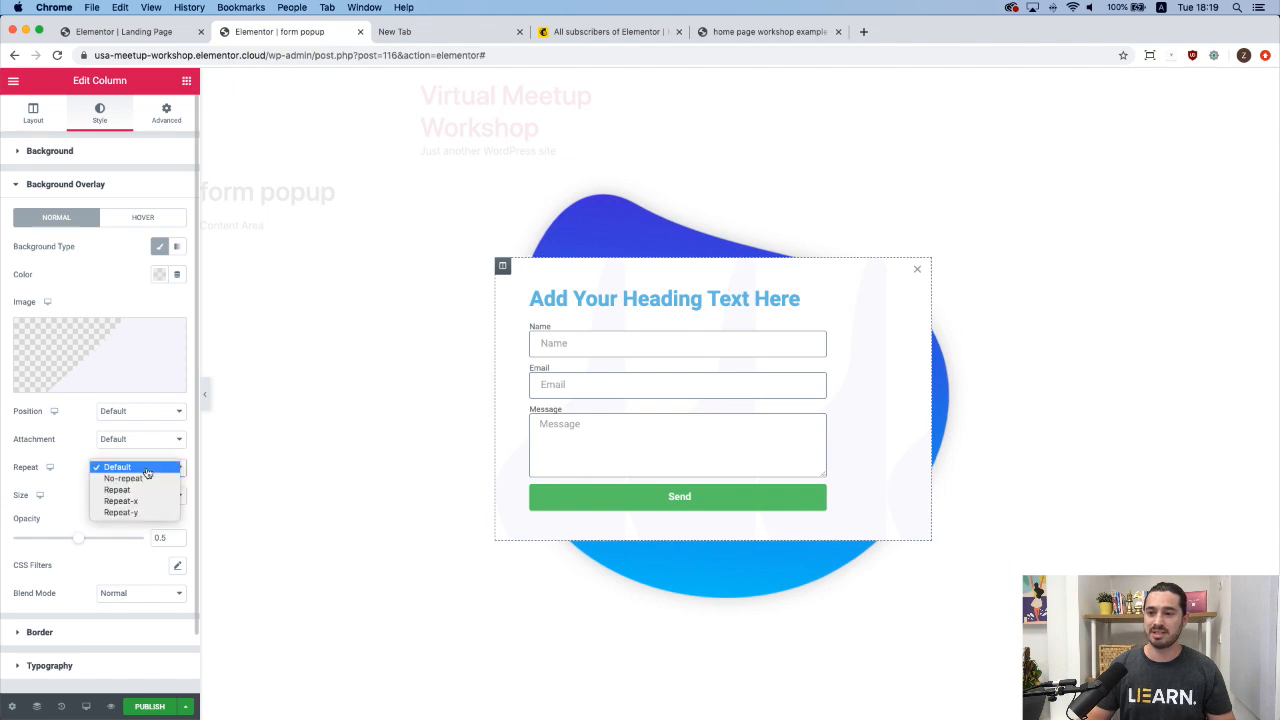
click(146, 479)
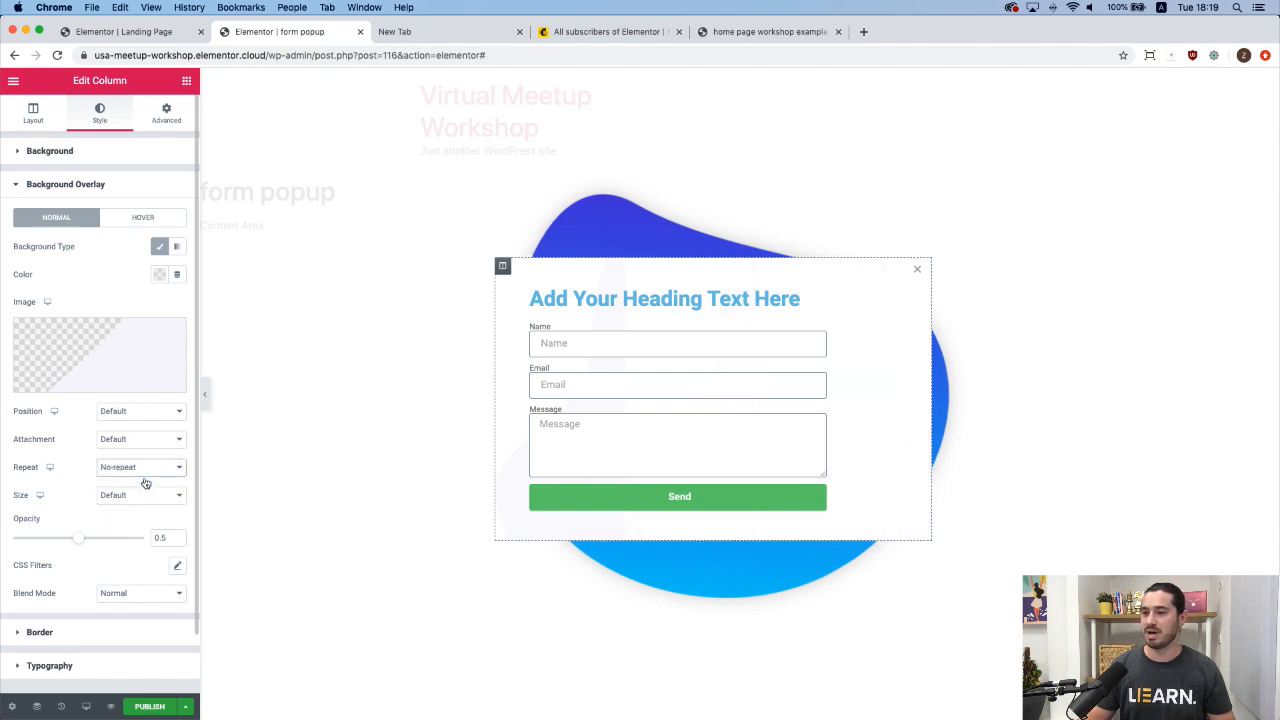
click(145, 419)
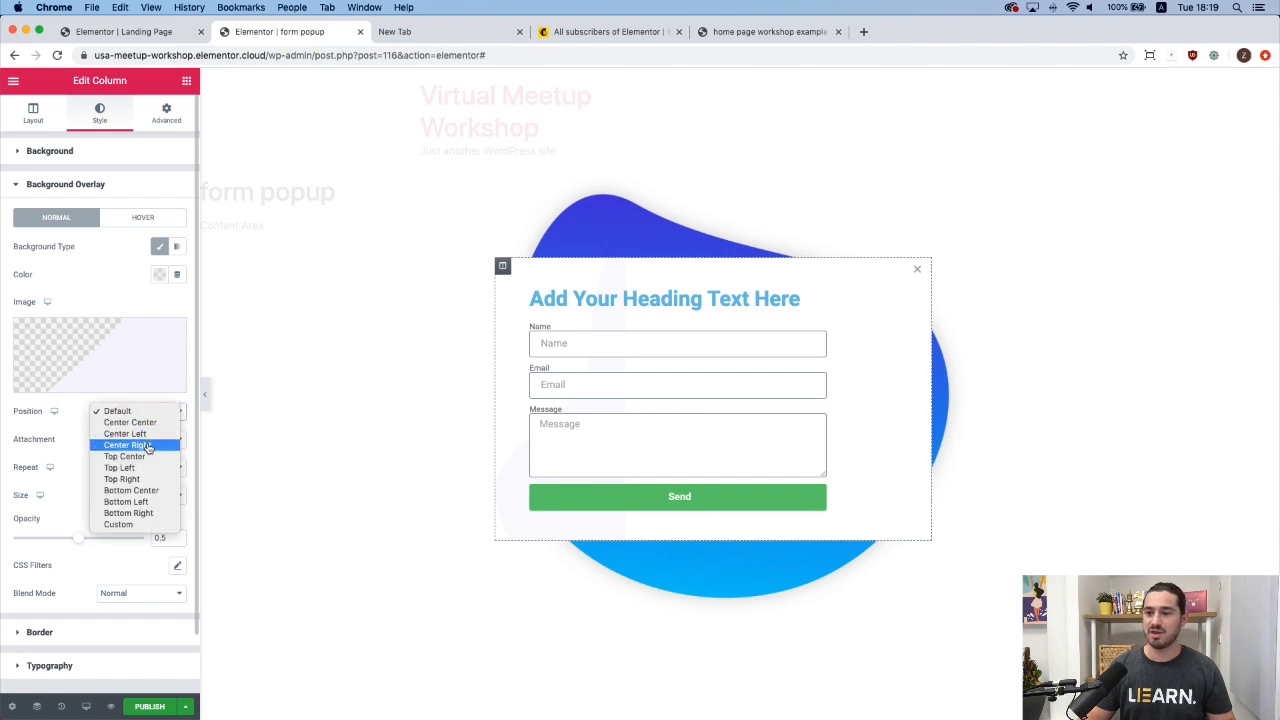
click(148, 446)
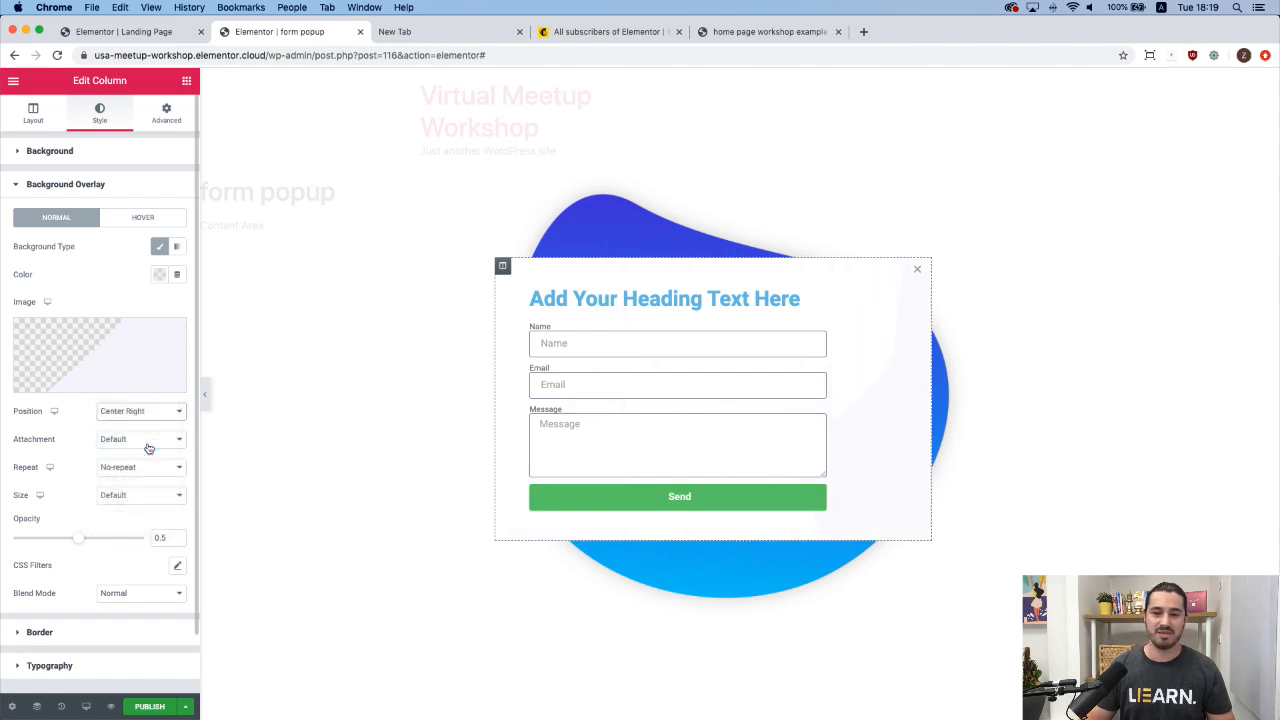
scroll(148, 466, down, 1)
click(143, 489)
click(124, 521)
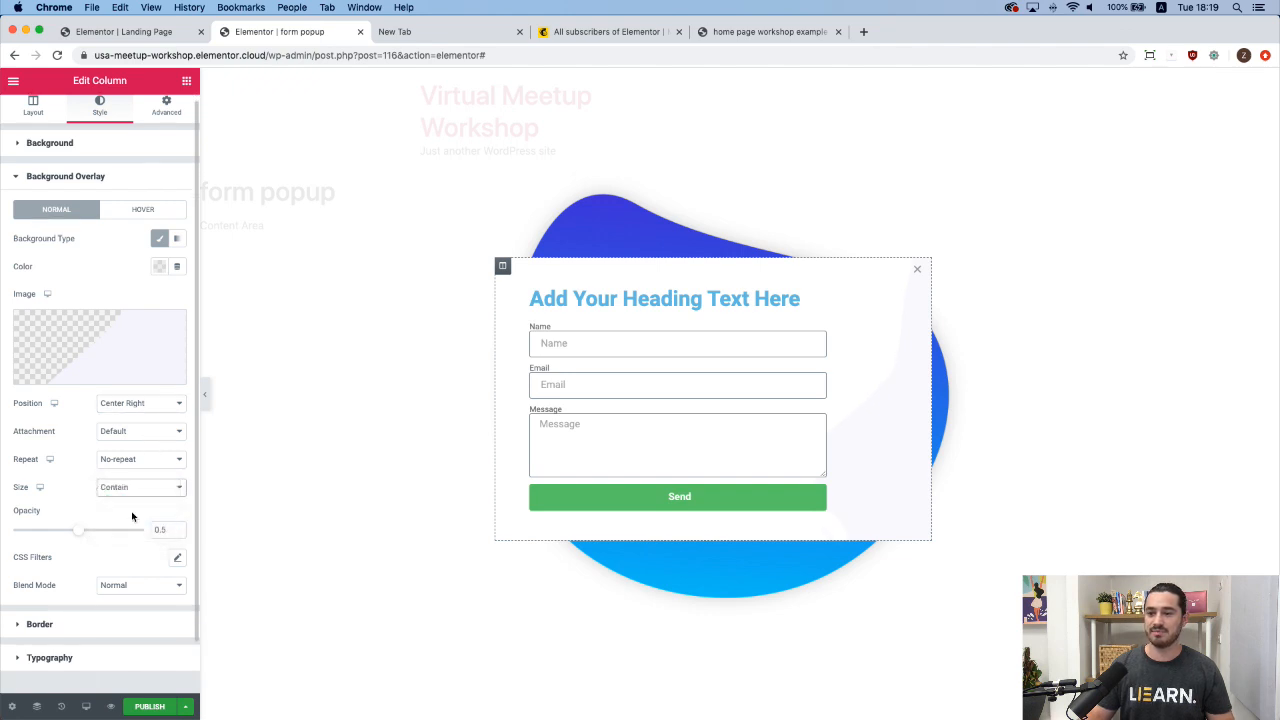
scroll(110, 490, down, 3)
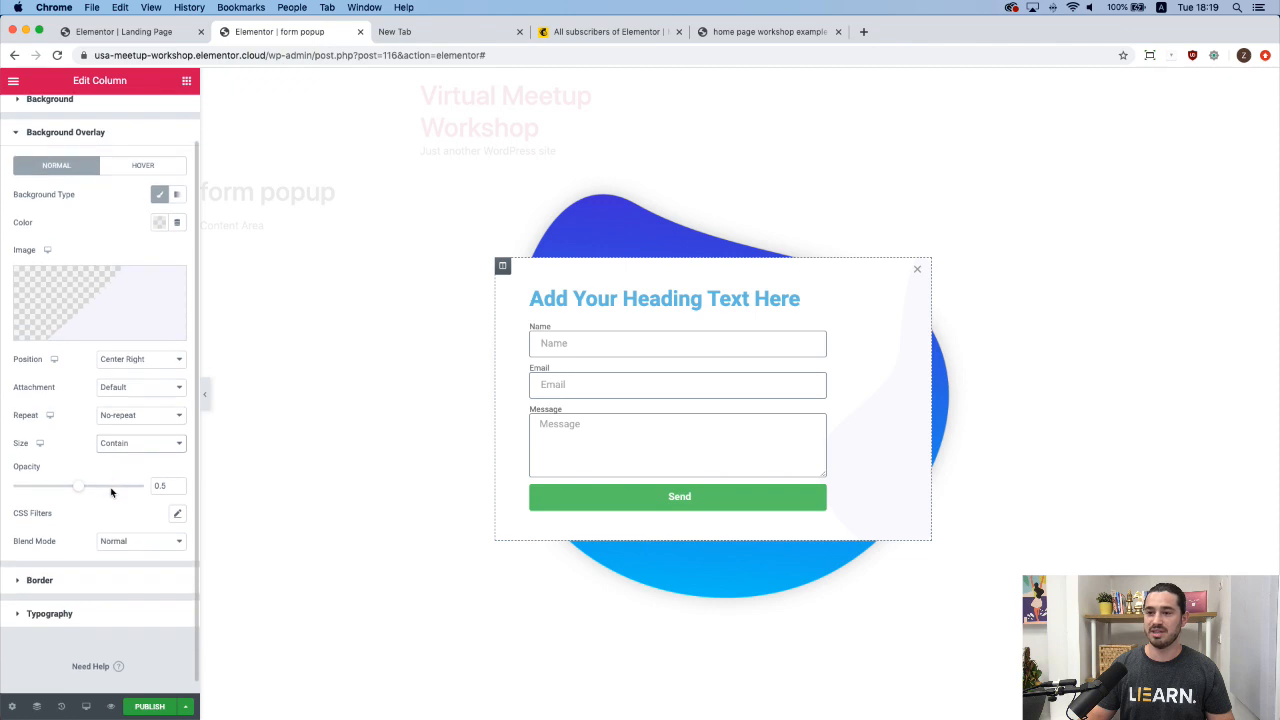
click(204, 394)
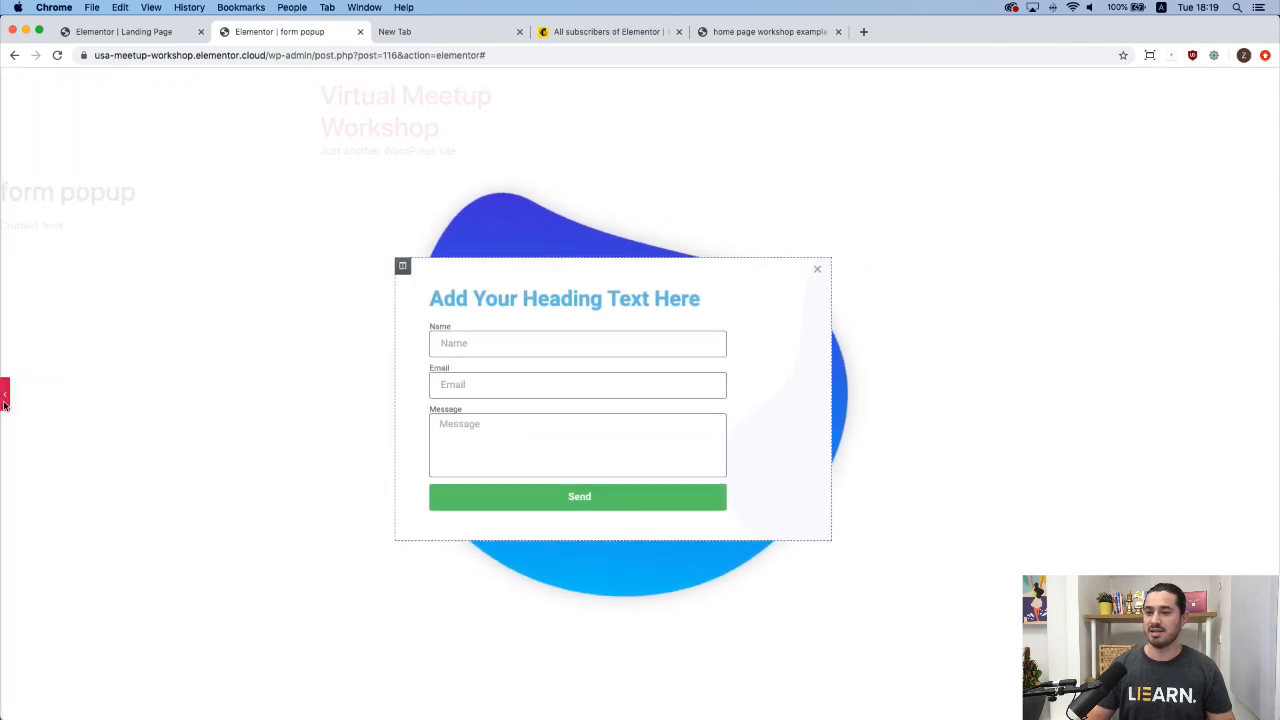
click(4, 395)
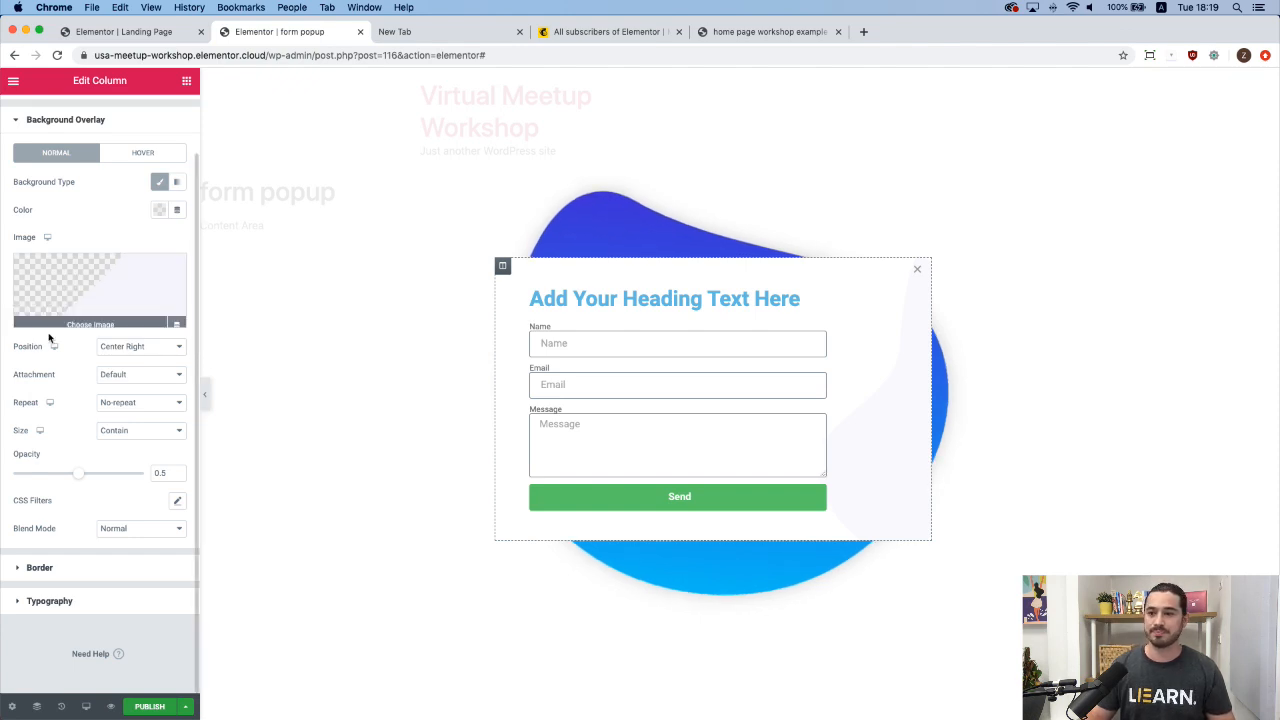
Make the column's box shadow colour more transparent.
click(97, 568)
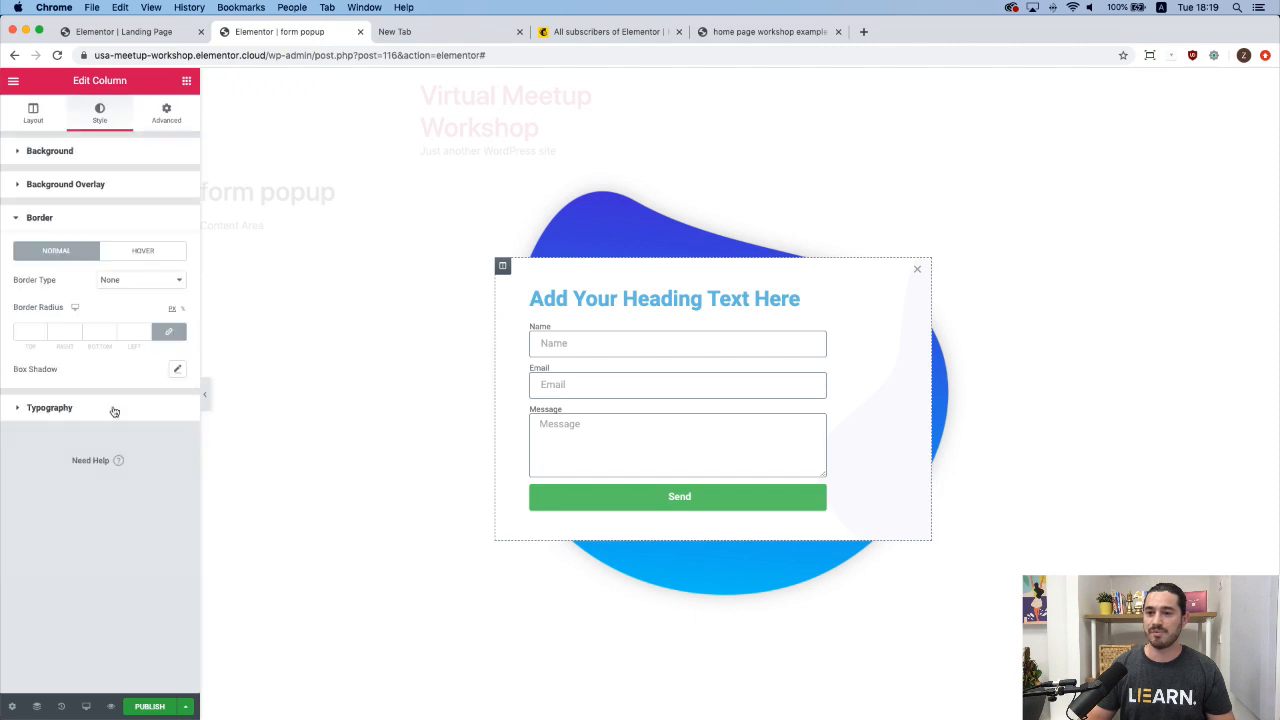
click(177, 370)
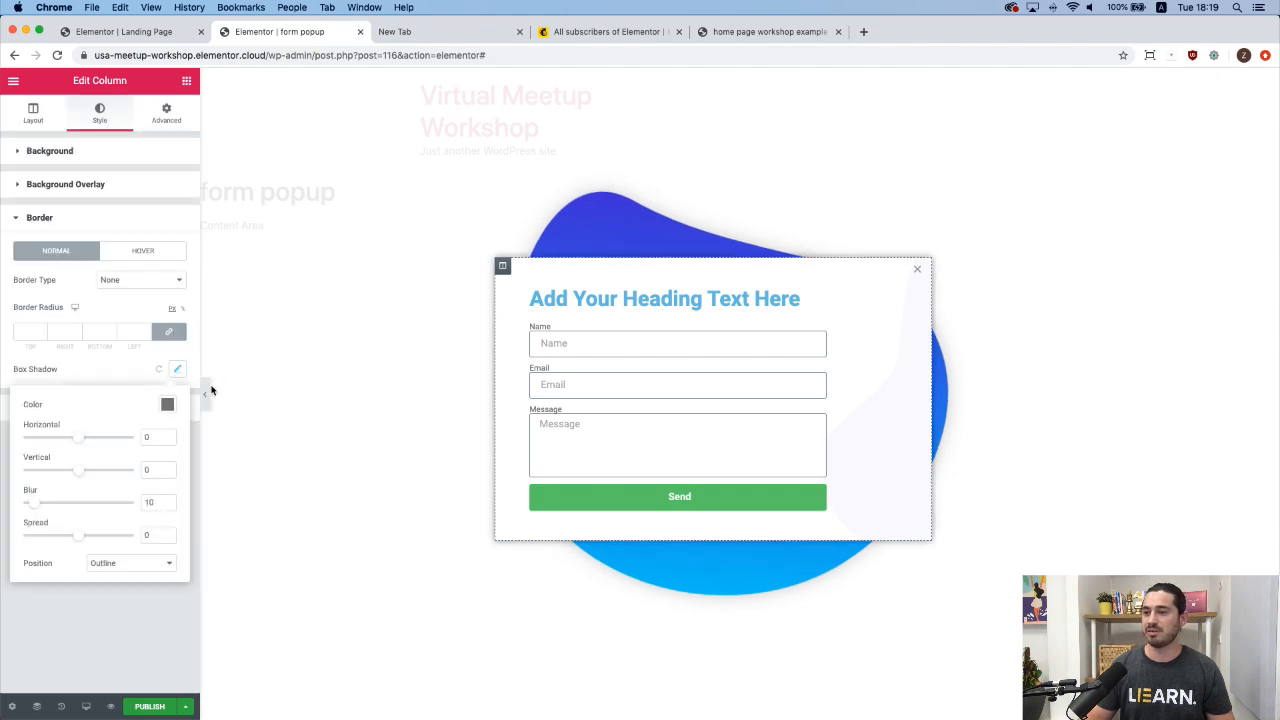
click(205, 394)
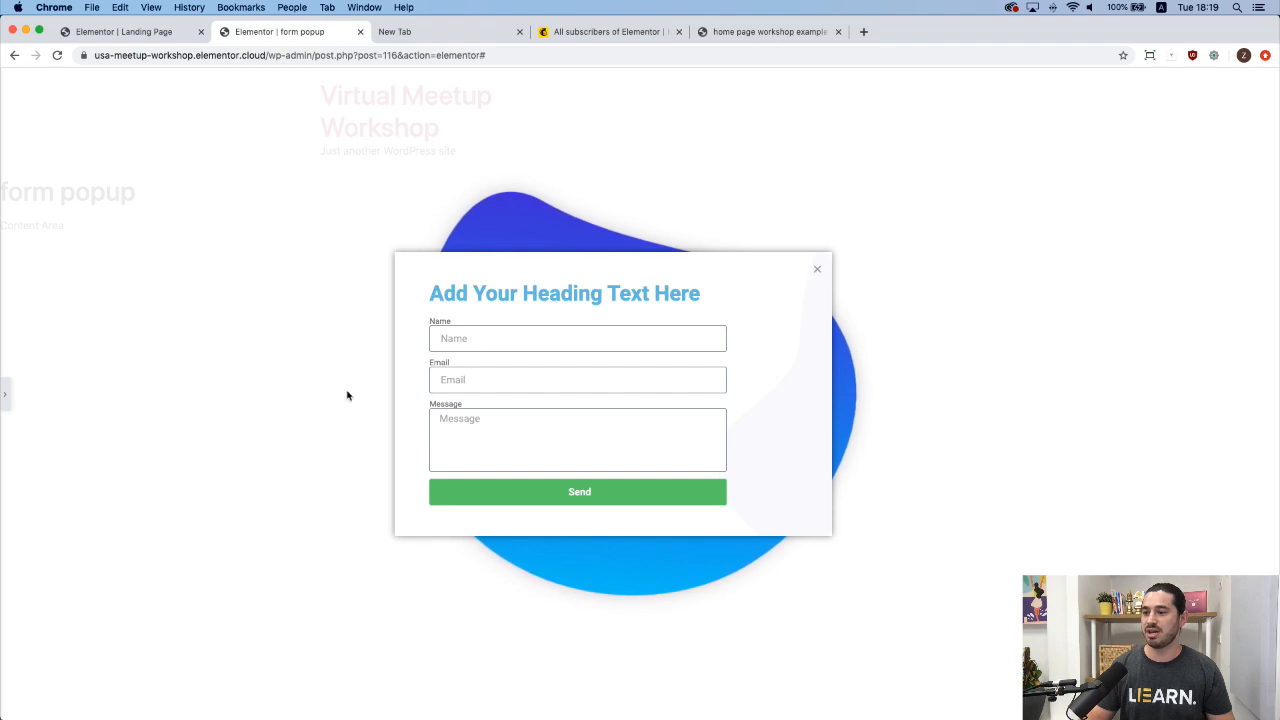
click(6, 393)
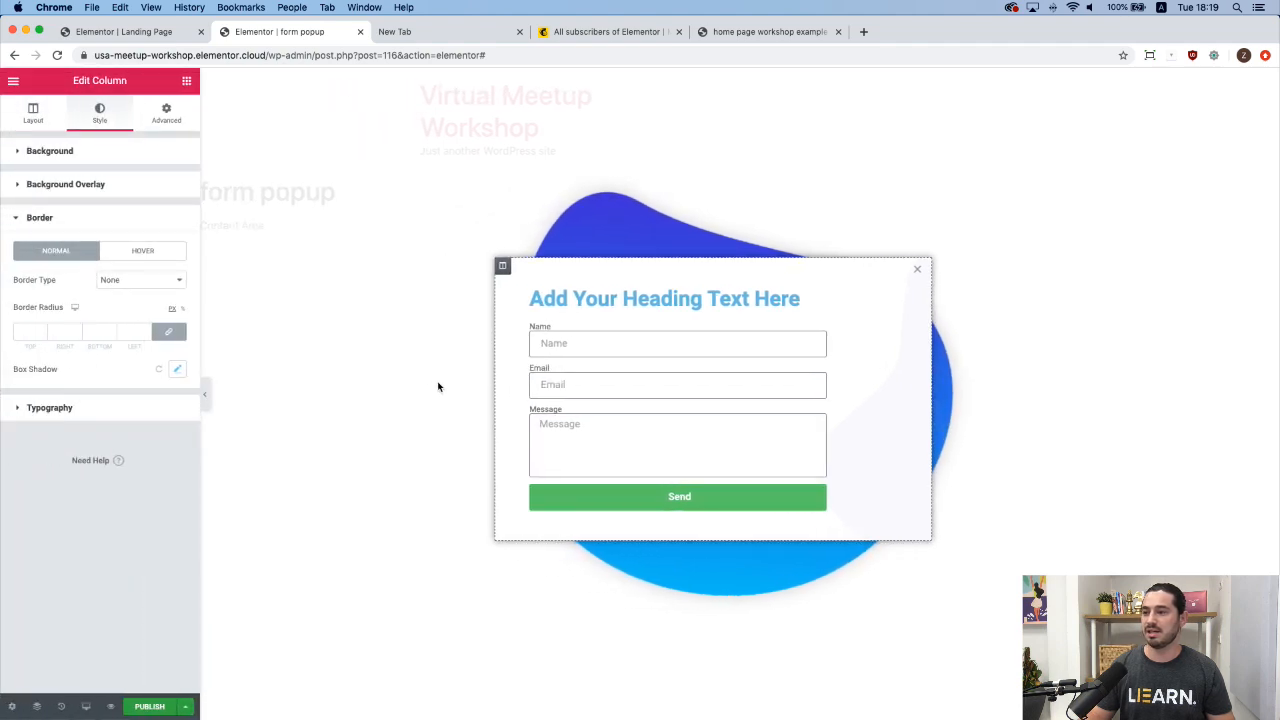
click(179, 371)
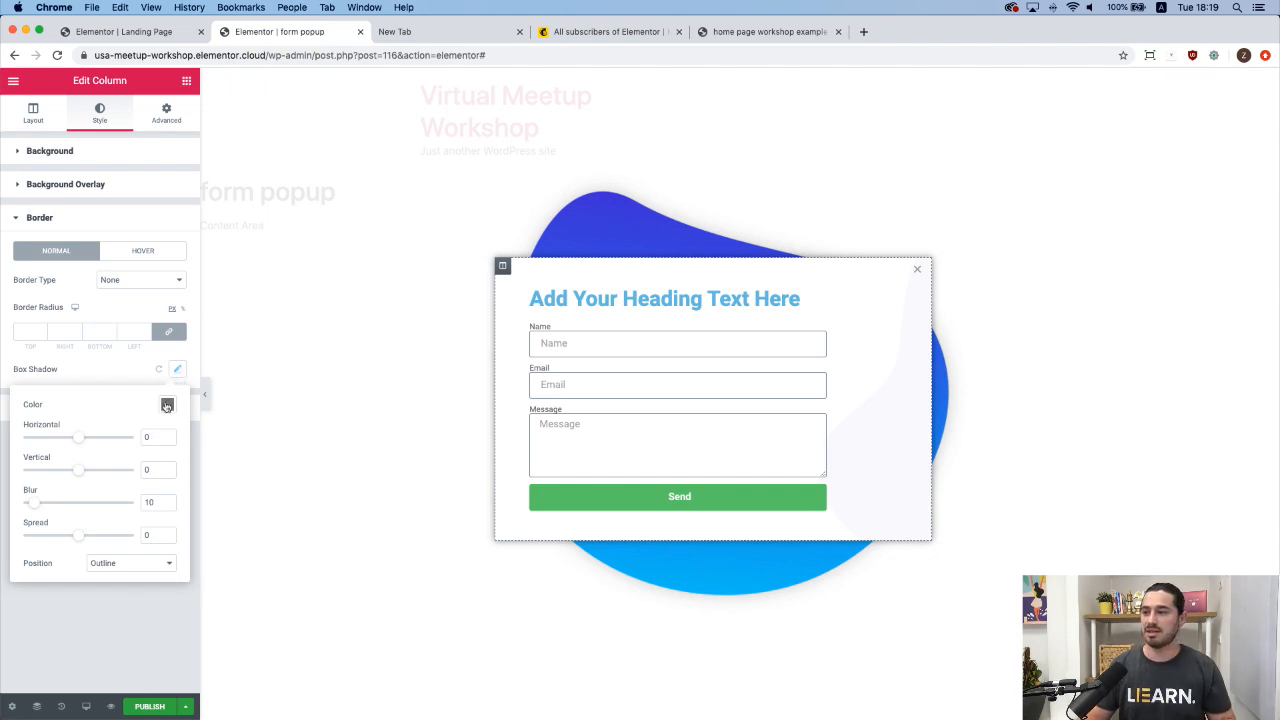
click(166, 406)
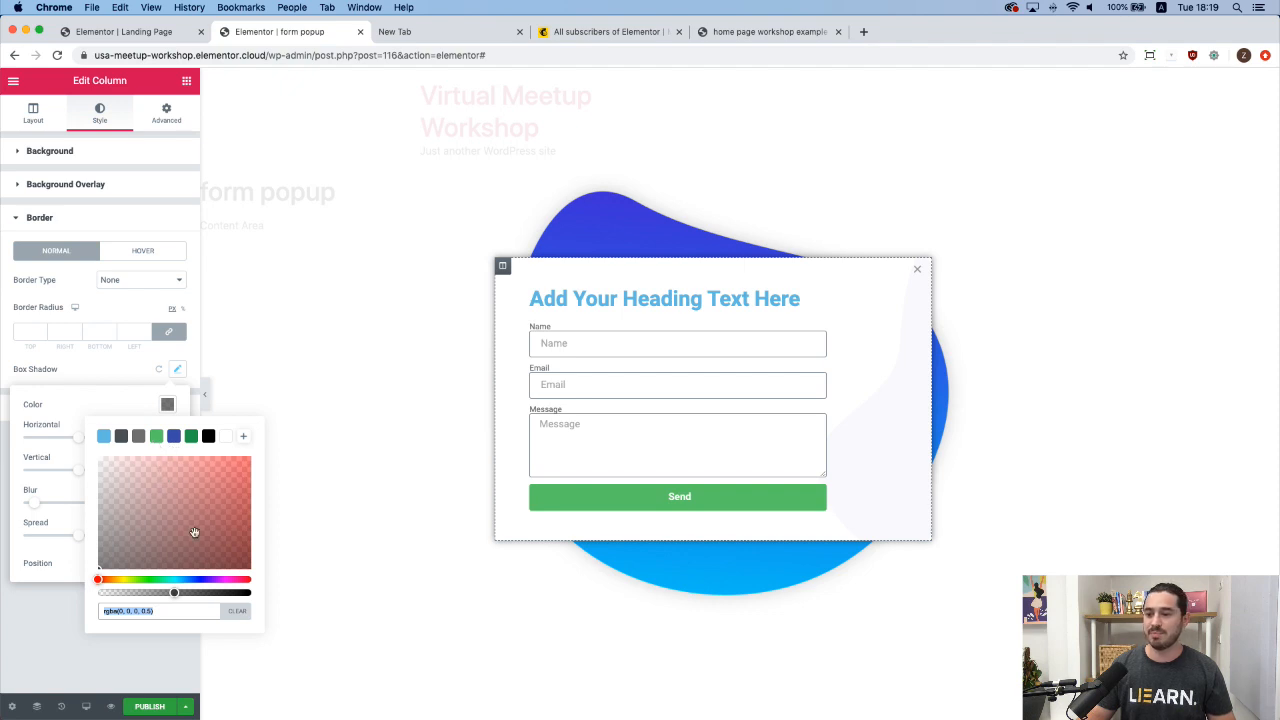
drag(171, 598, 120, 606)
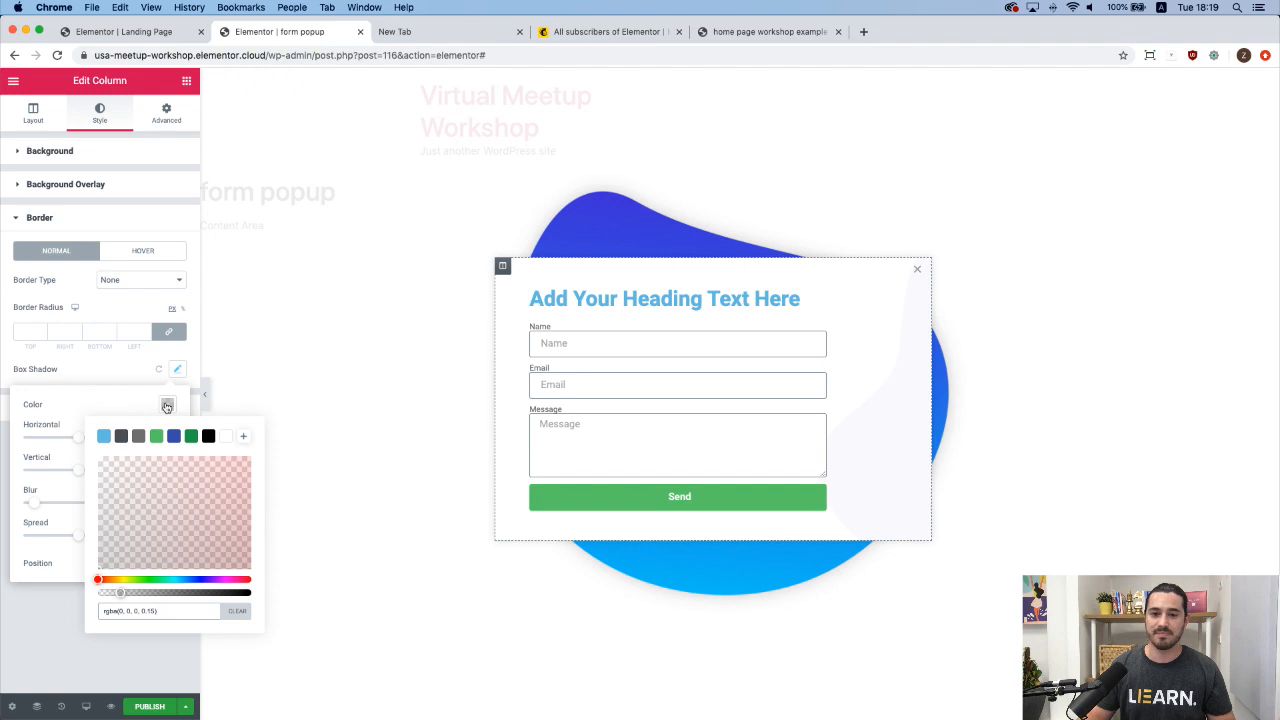
click(167, 405)
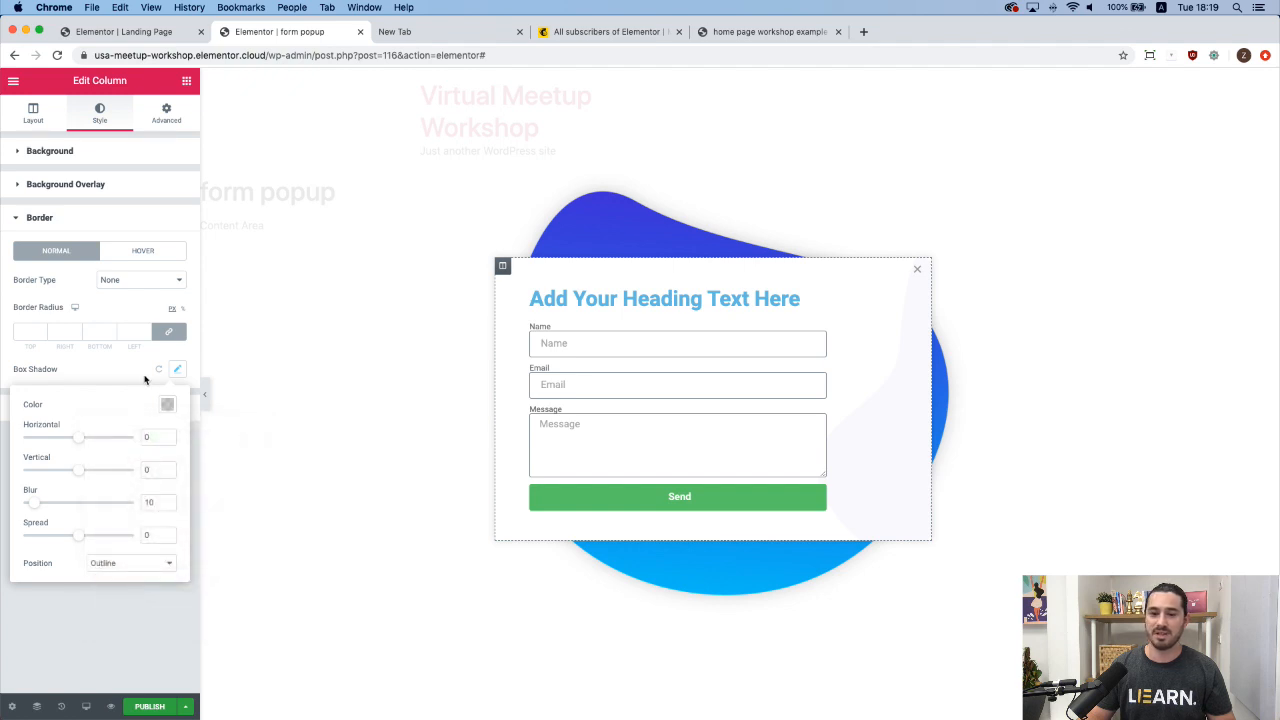
click(144, 379)
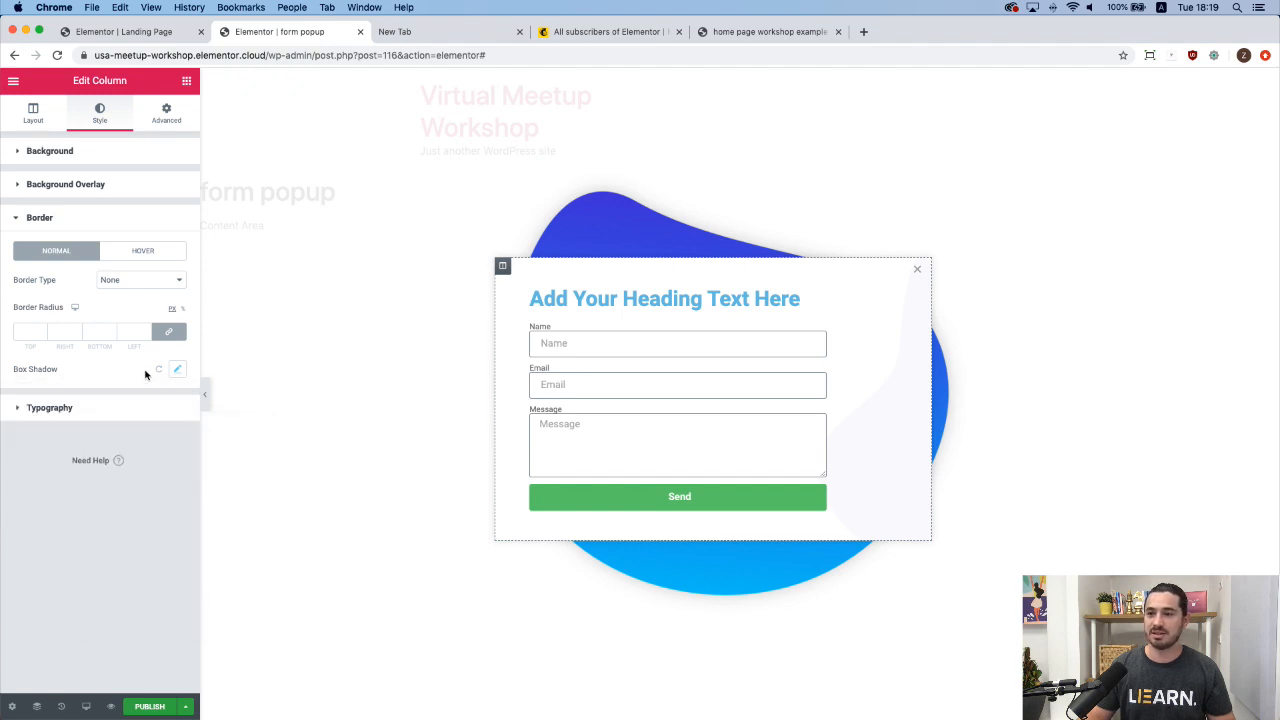
Raise the box shadow blur to 15.
click(176, 369)
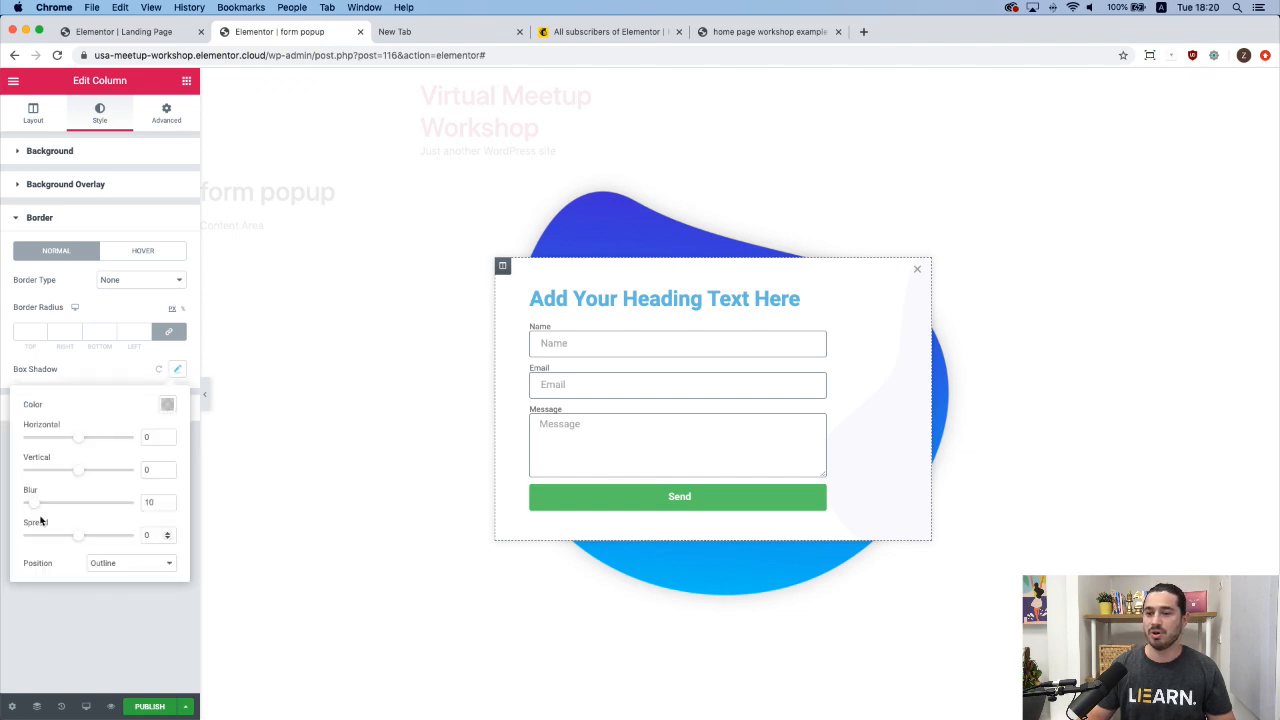
drag(41, 506, 42, 507)
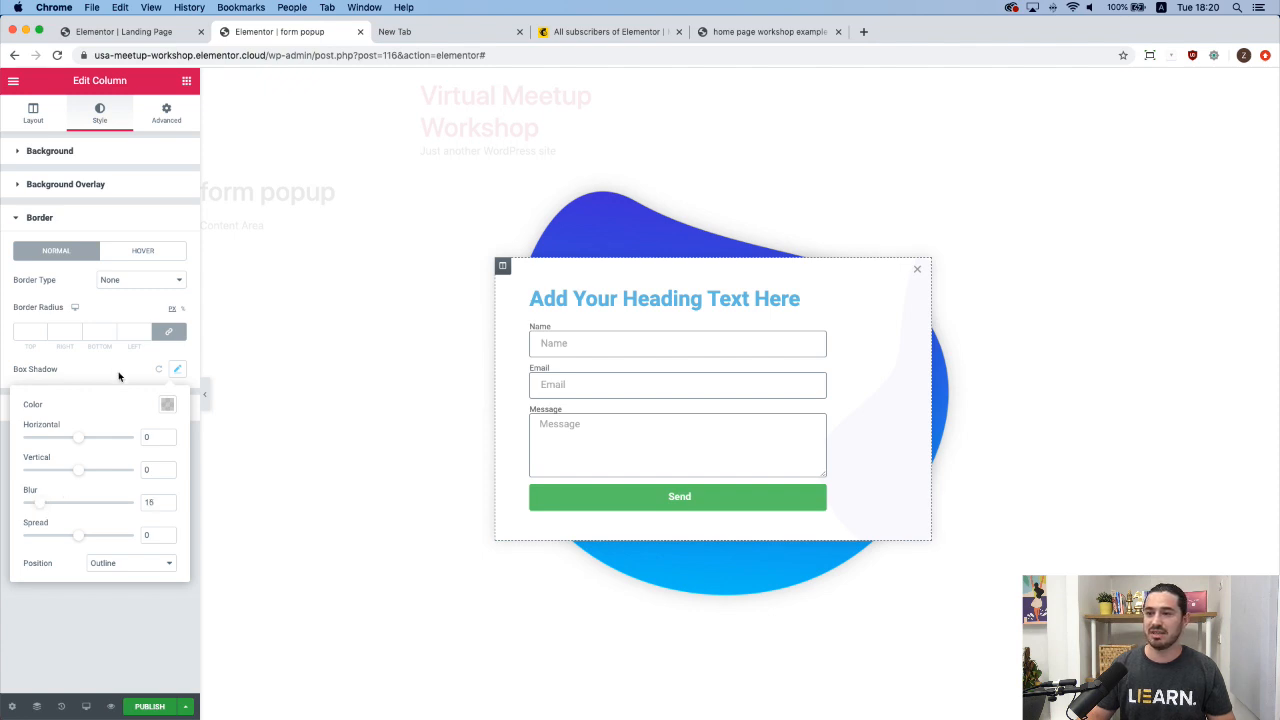
click(120, 370)
click(205, 395)
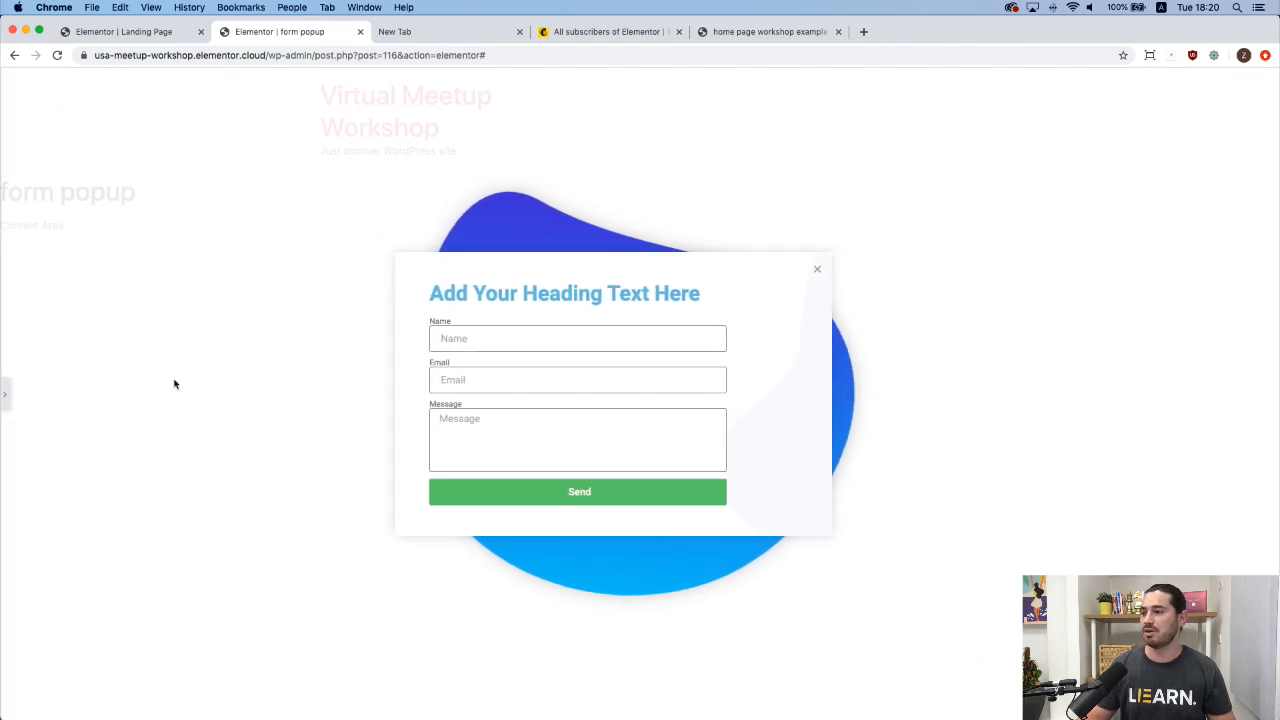
click(7, 398)
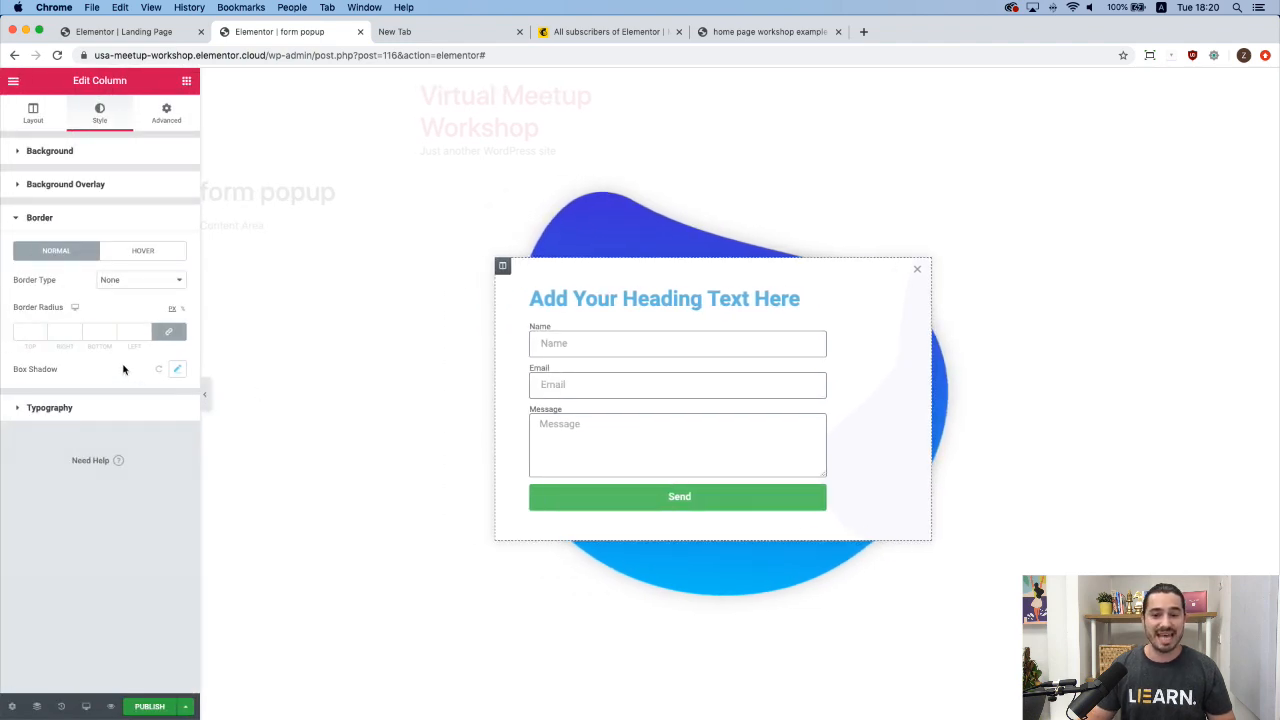
Set the card's linked Border Radius to 20 on all corners.
click(128, 333)
text(20)
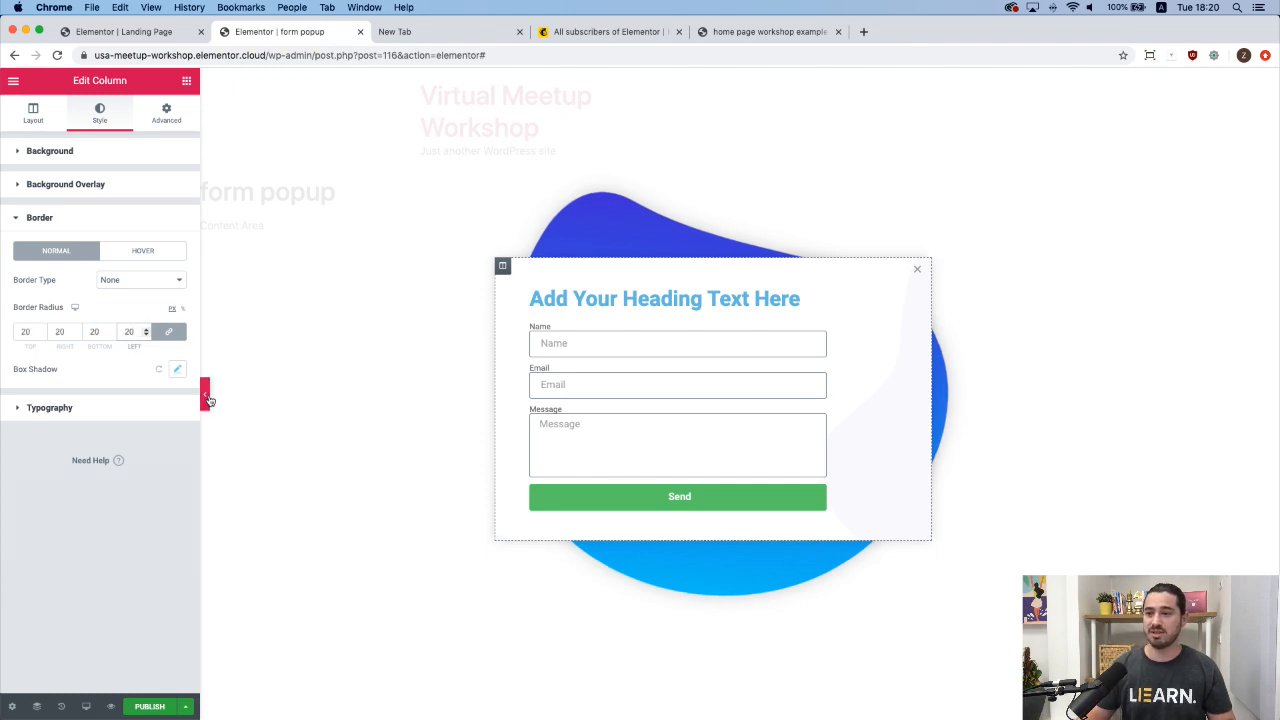
click(207, 397)
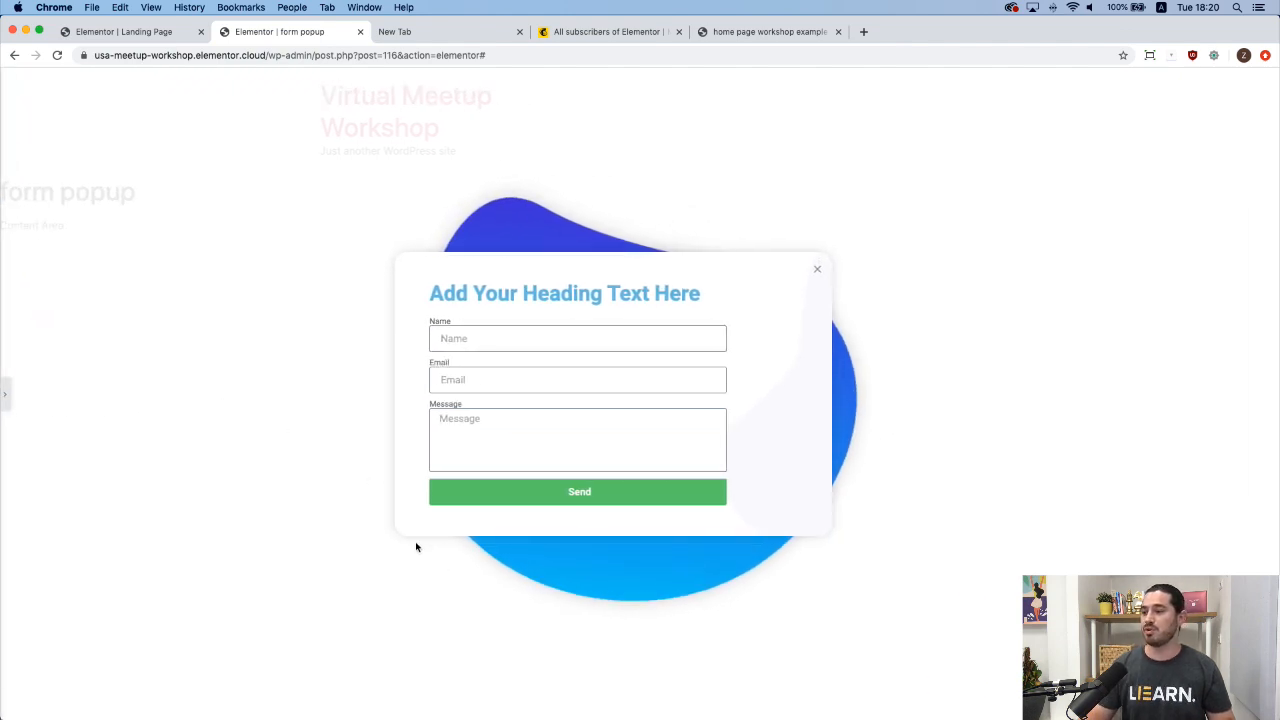
click(8, 398)
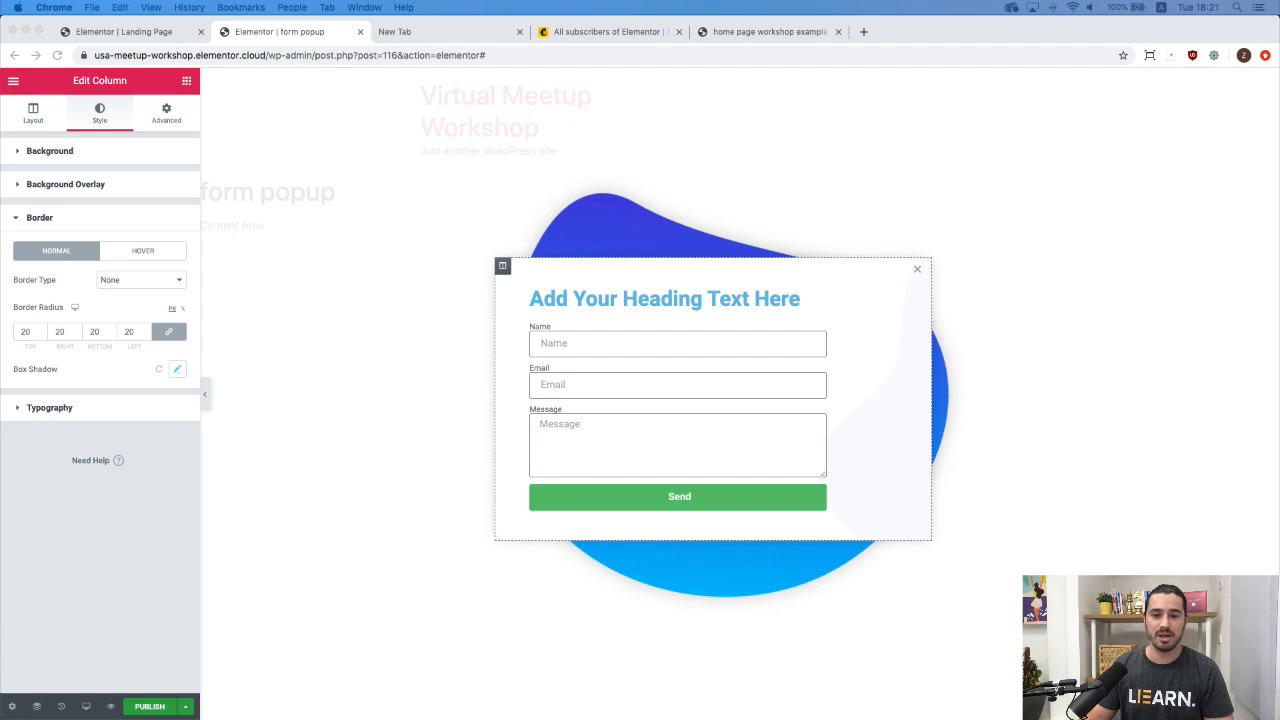
Replace the heading's title with 'Let's have a chat' and bring up its Text Color picker.
click(700, 305)
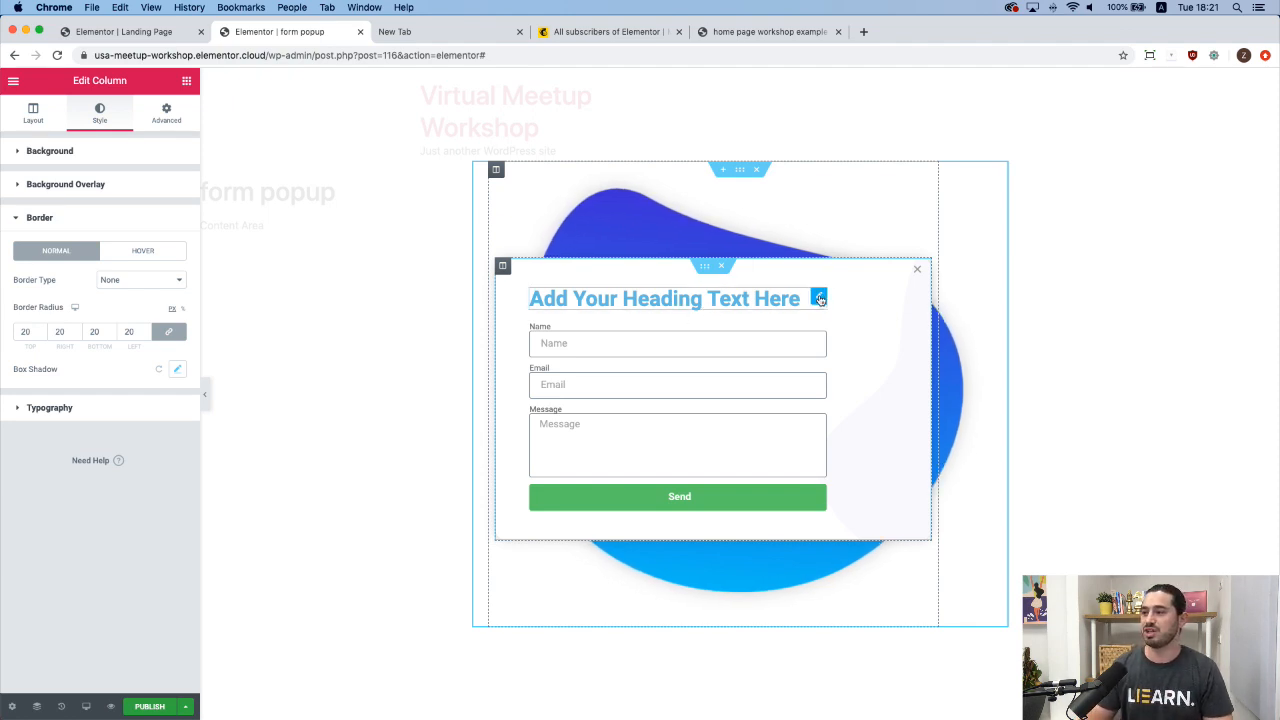
click(819, 298)
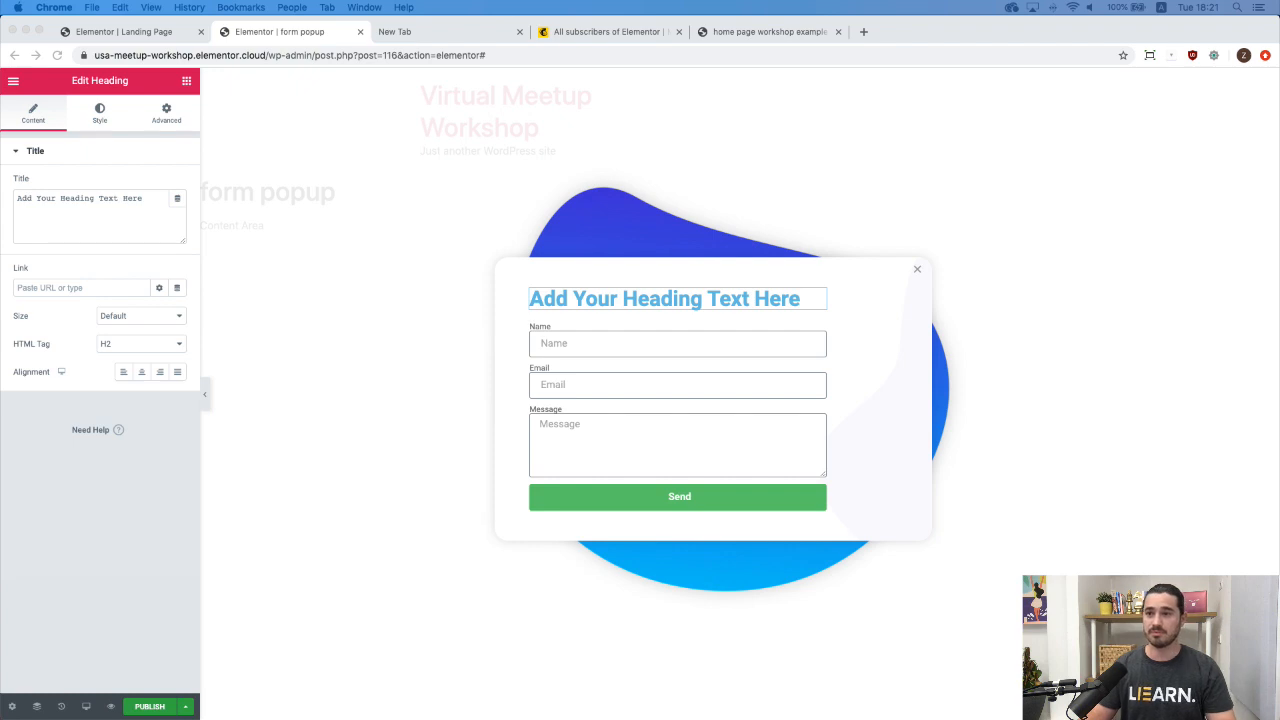
click(113, 212)
key(super+a)
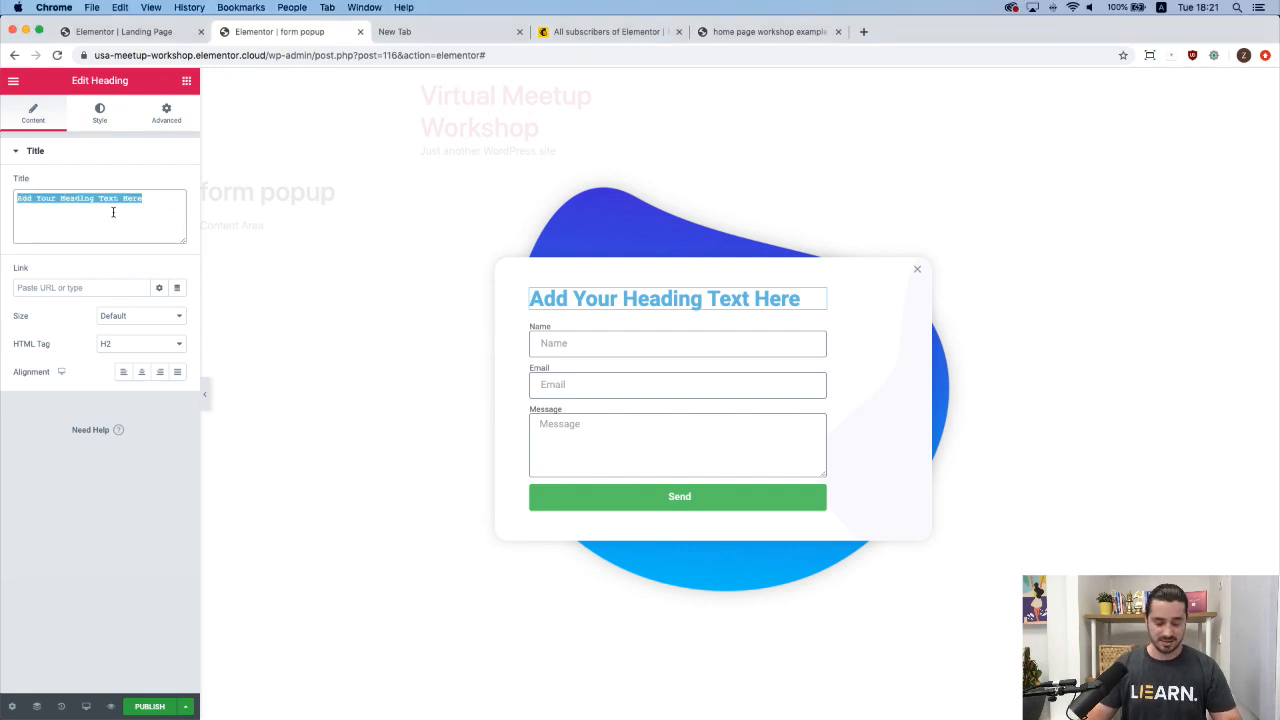
text(Let's have a chat)
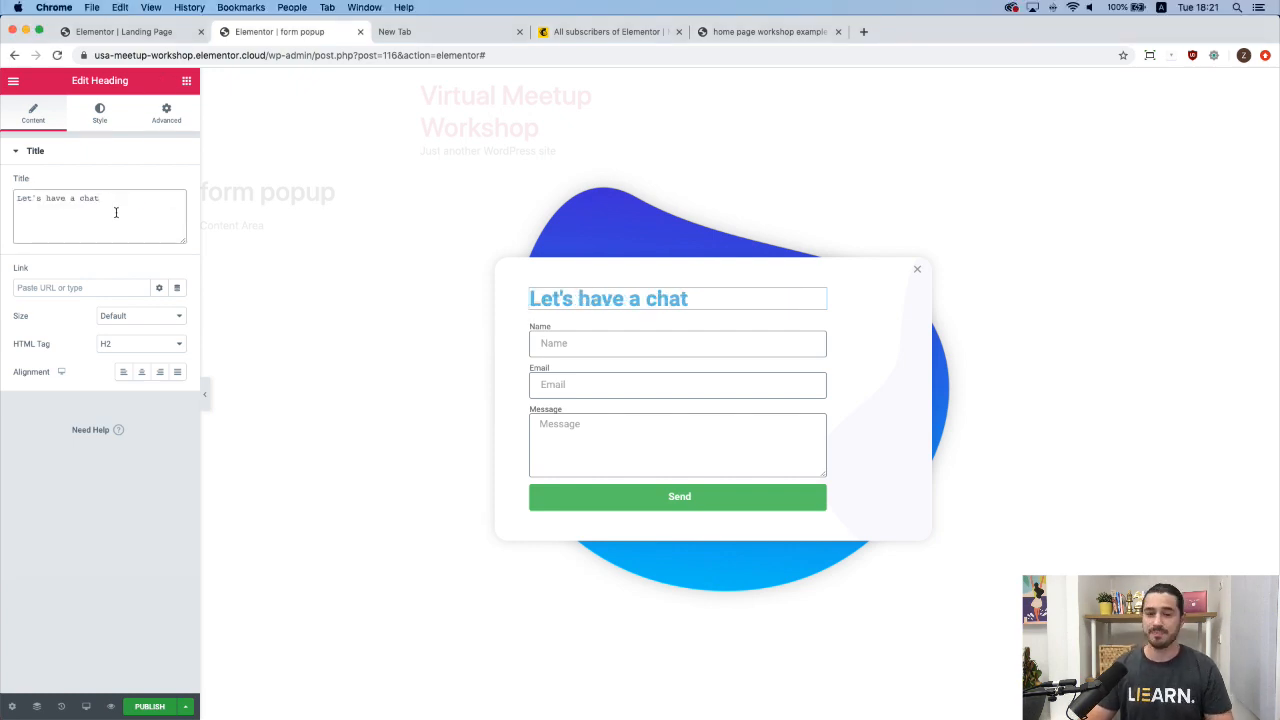
click(100, 113)
click(159, 185)
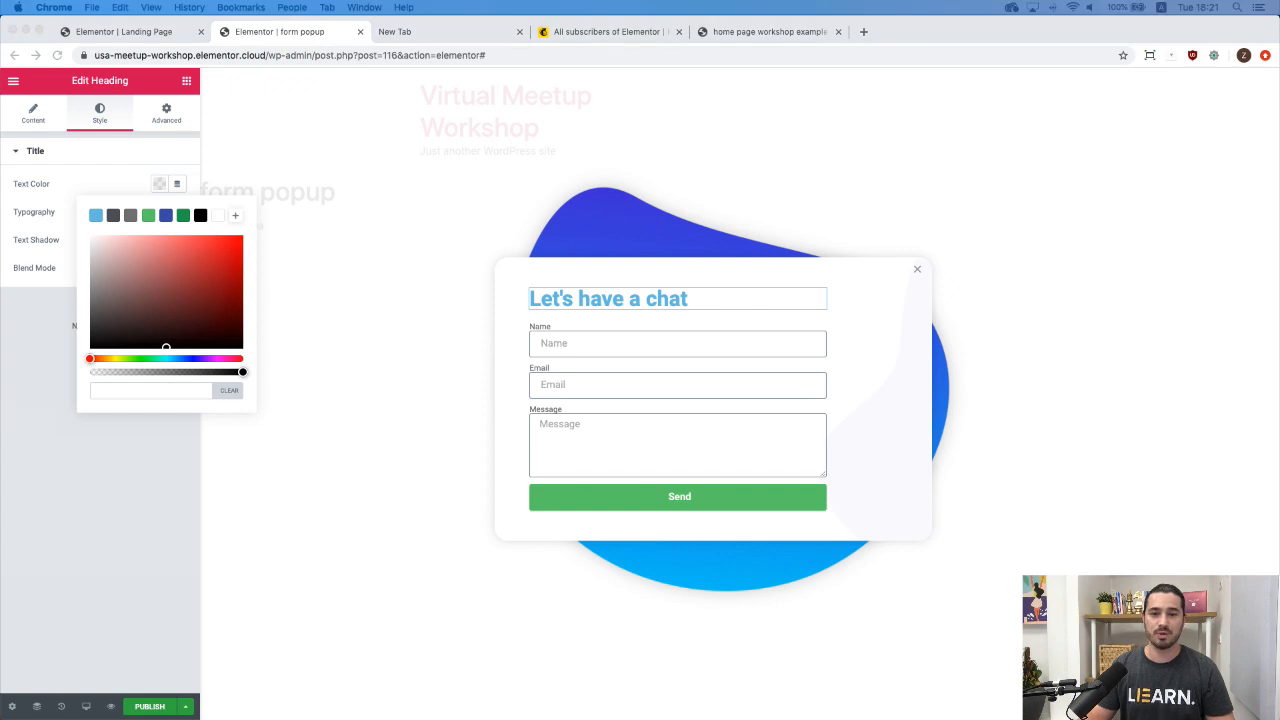
Paste #00dafc as the heading's text colour and save it as a swatch.
click(143, 396)
text(#00a5cf)
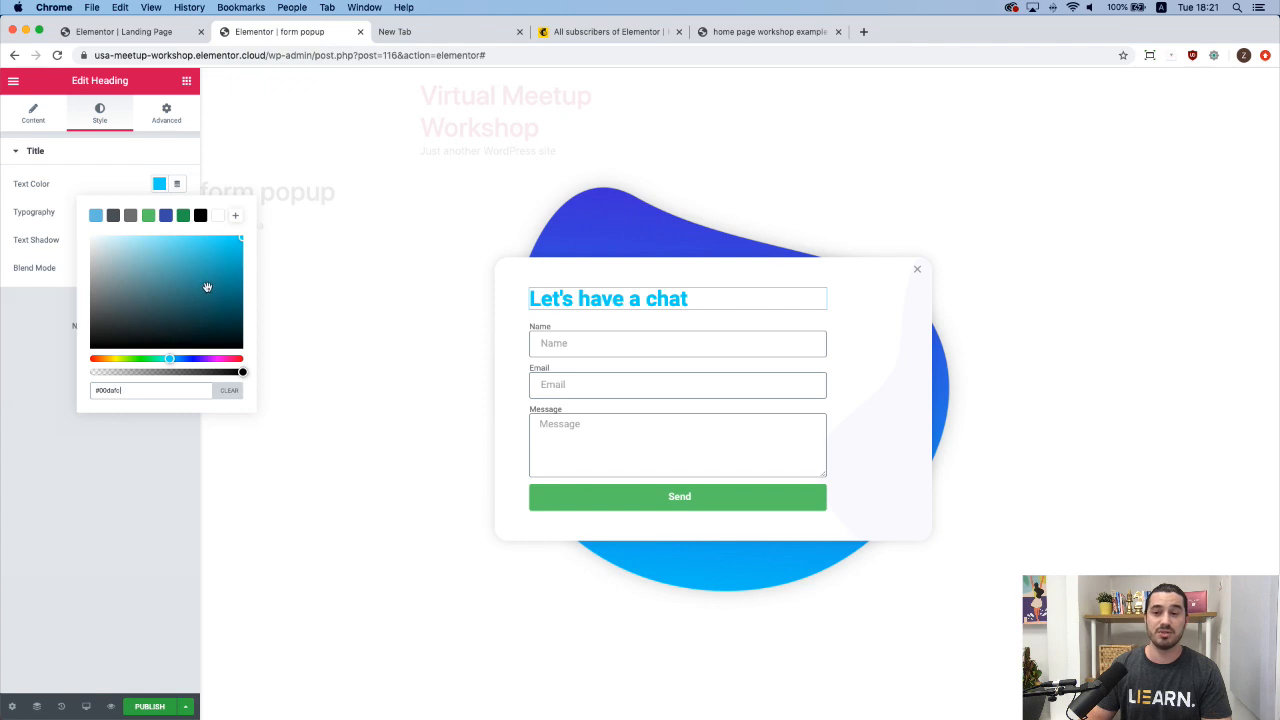
click(236, 217)
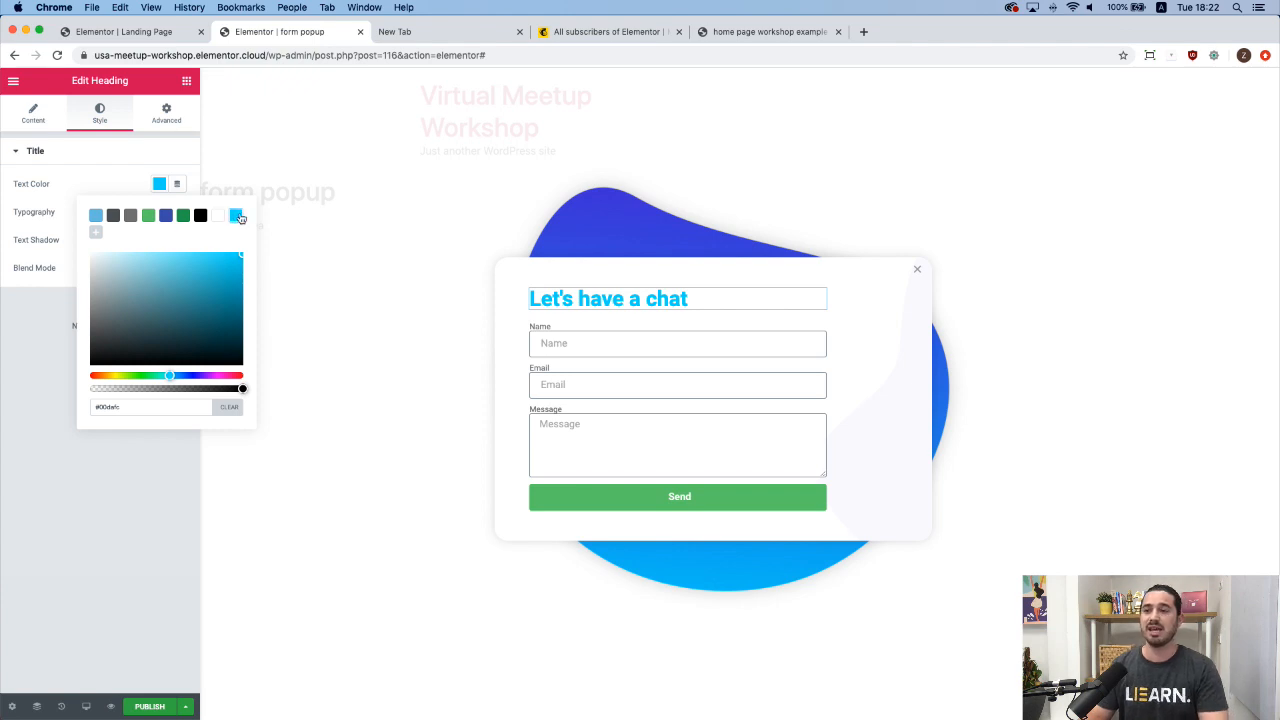
mouse_move(240, 218)
mouse_down()
mouse_move(230, 228)
mouse_move(189, 214)
mouse_move(235, 219)
mouse_move(217, 263)
mouse_move(236, 217)
mouse_up()
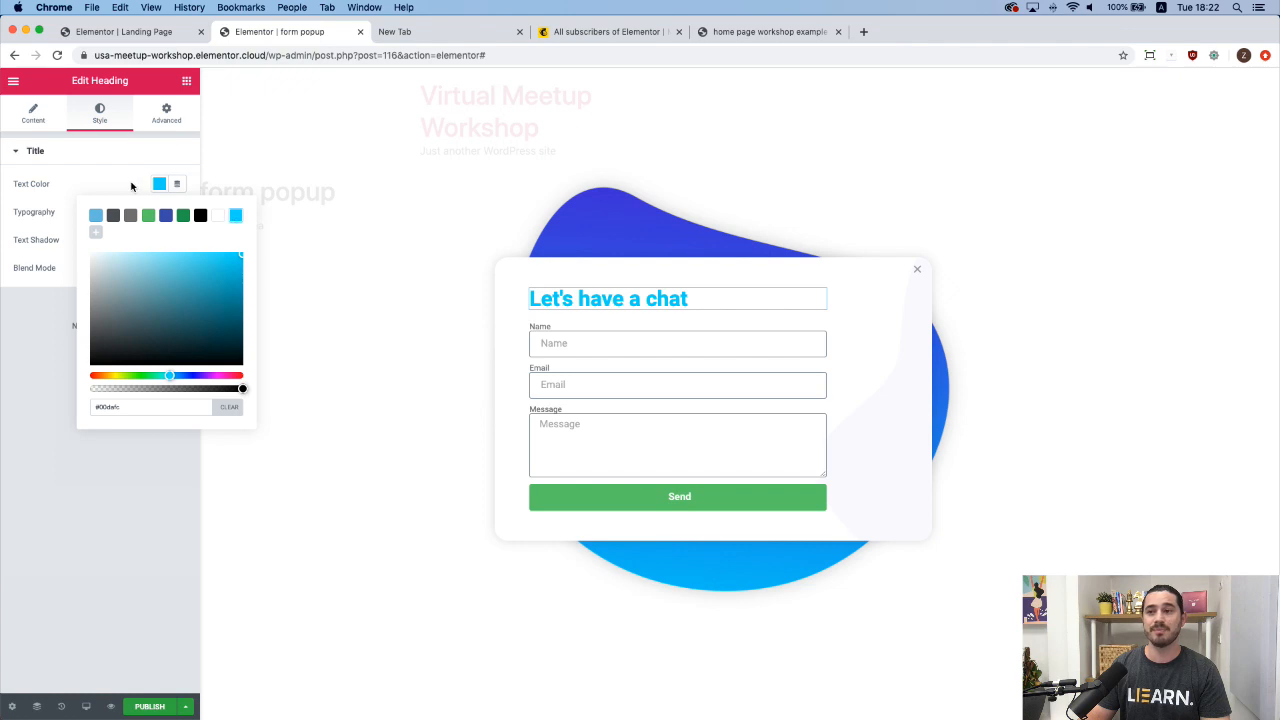
click(131, 186)
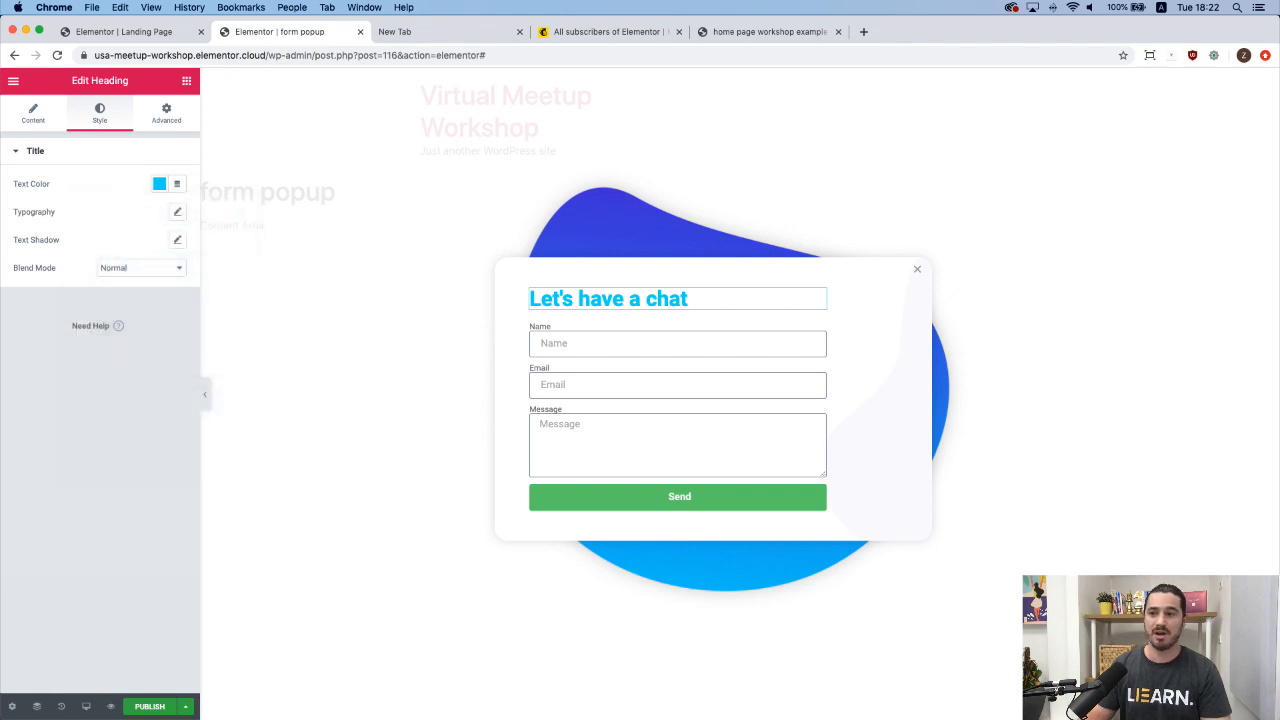
Set the 'Let's have a chat' heading to Montserrat, size 18, weight 300, with Capitalize transform.
click(177, 212)
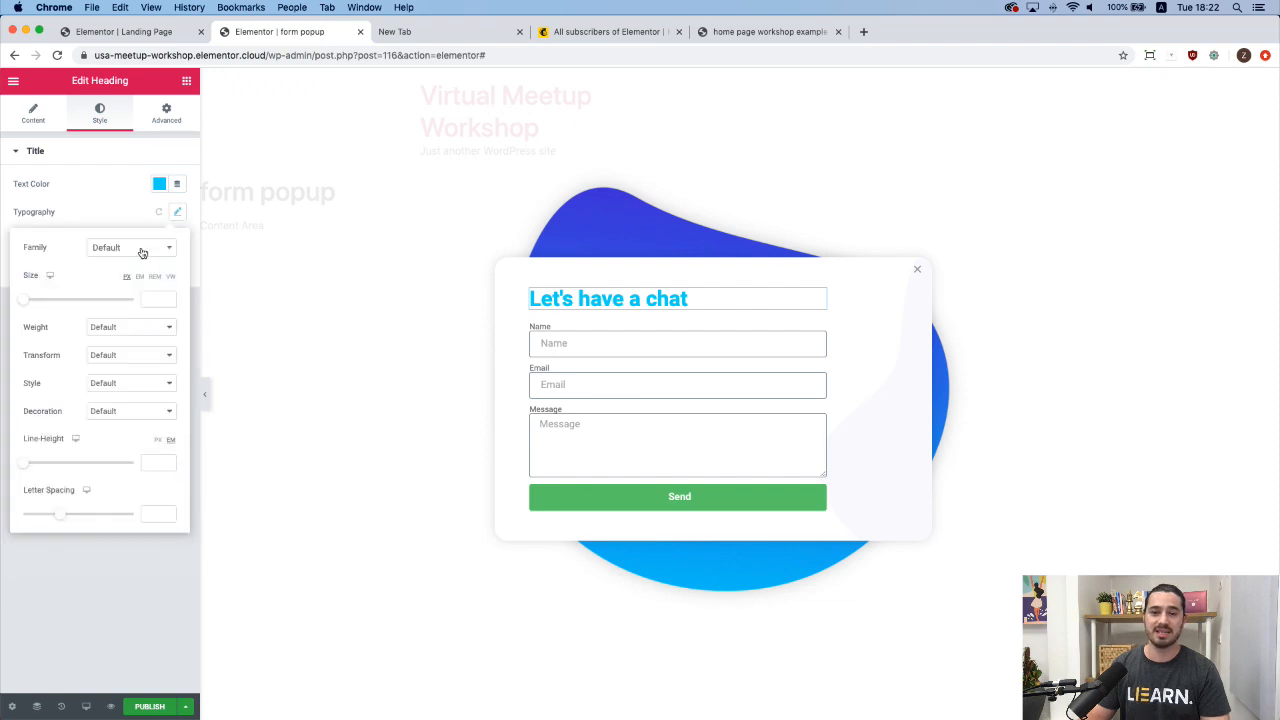
click(142, 252)
text(monts)
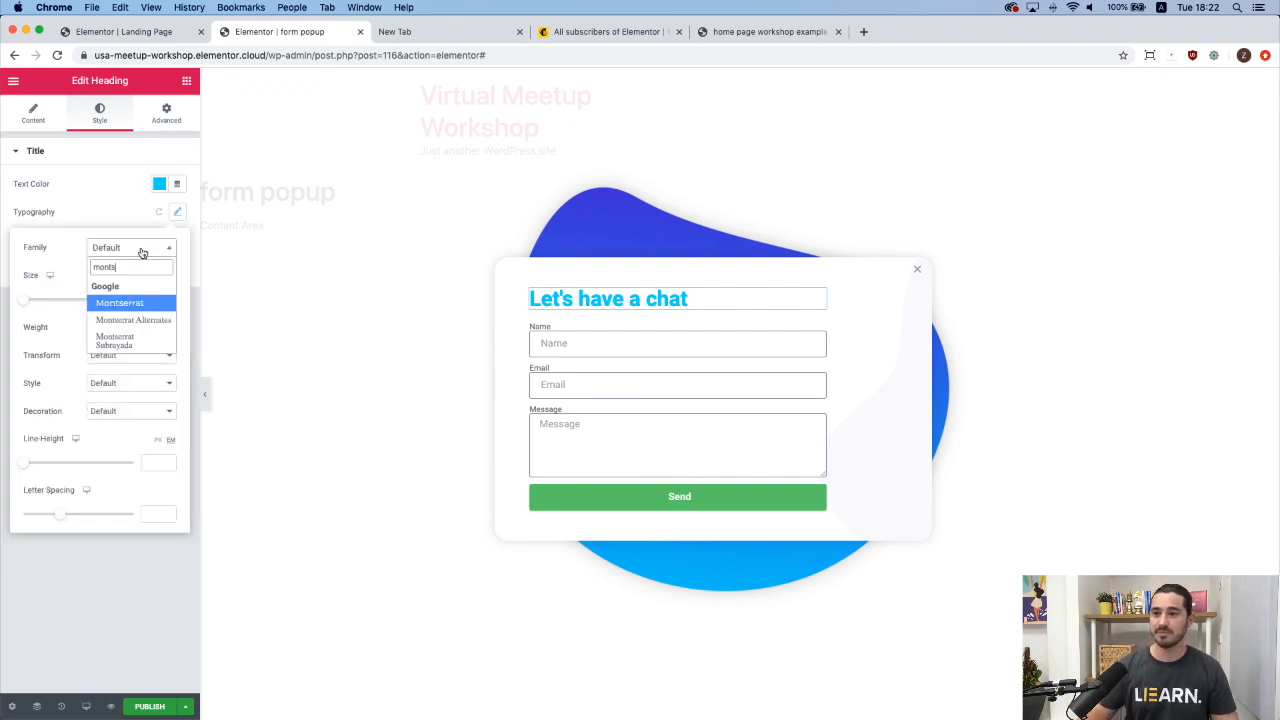
click(133, 303)
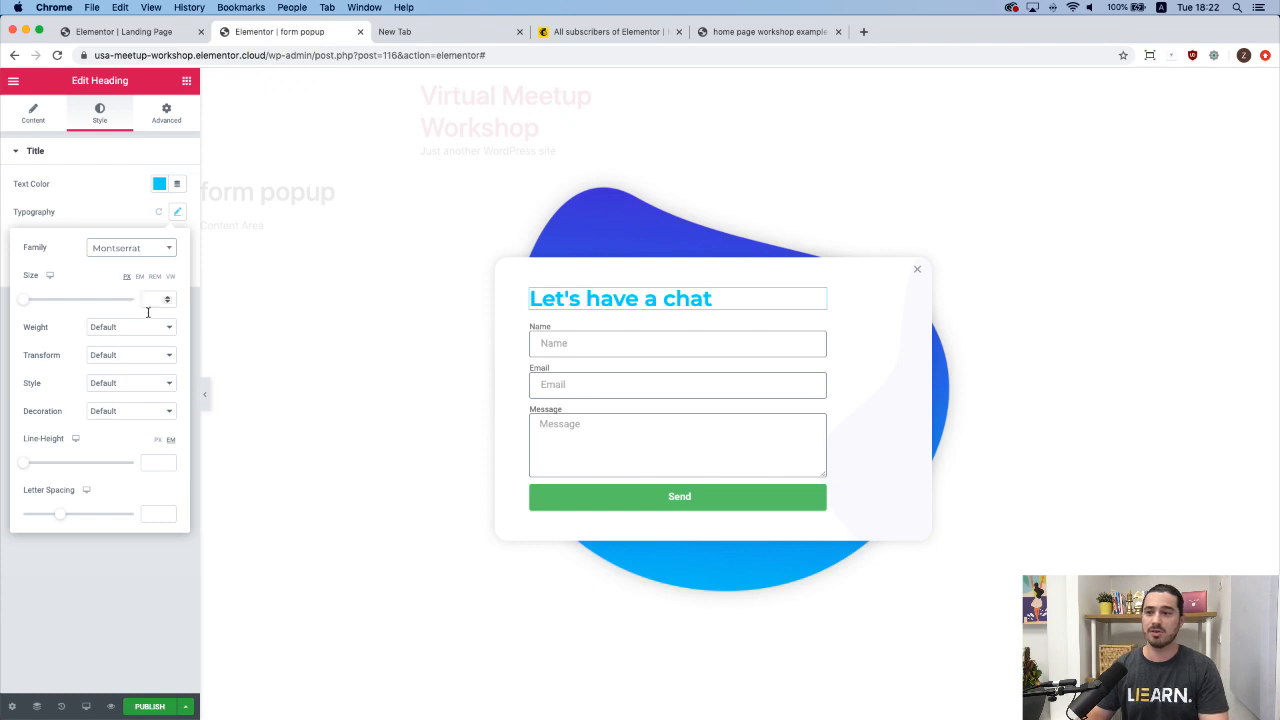
click(150, 302)
text(15)
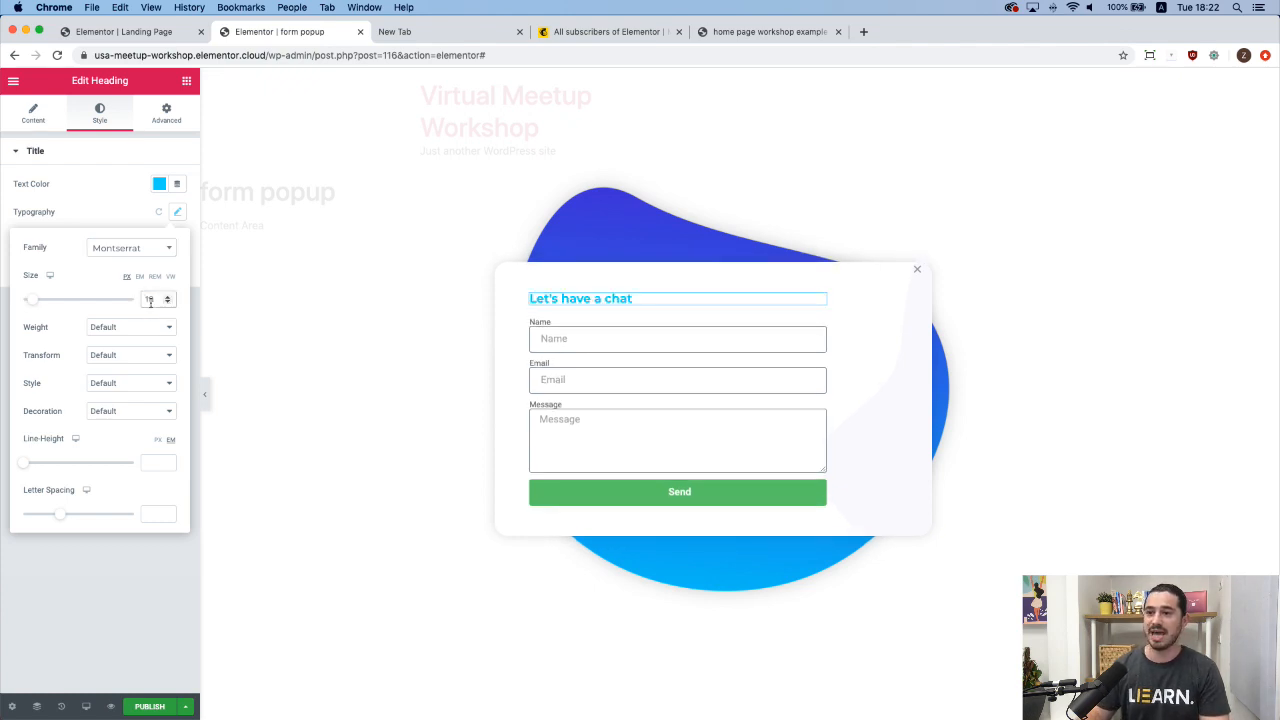
click(122, 330)
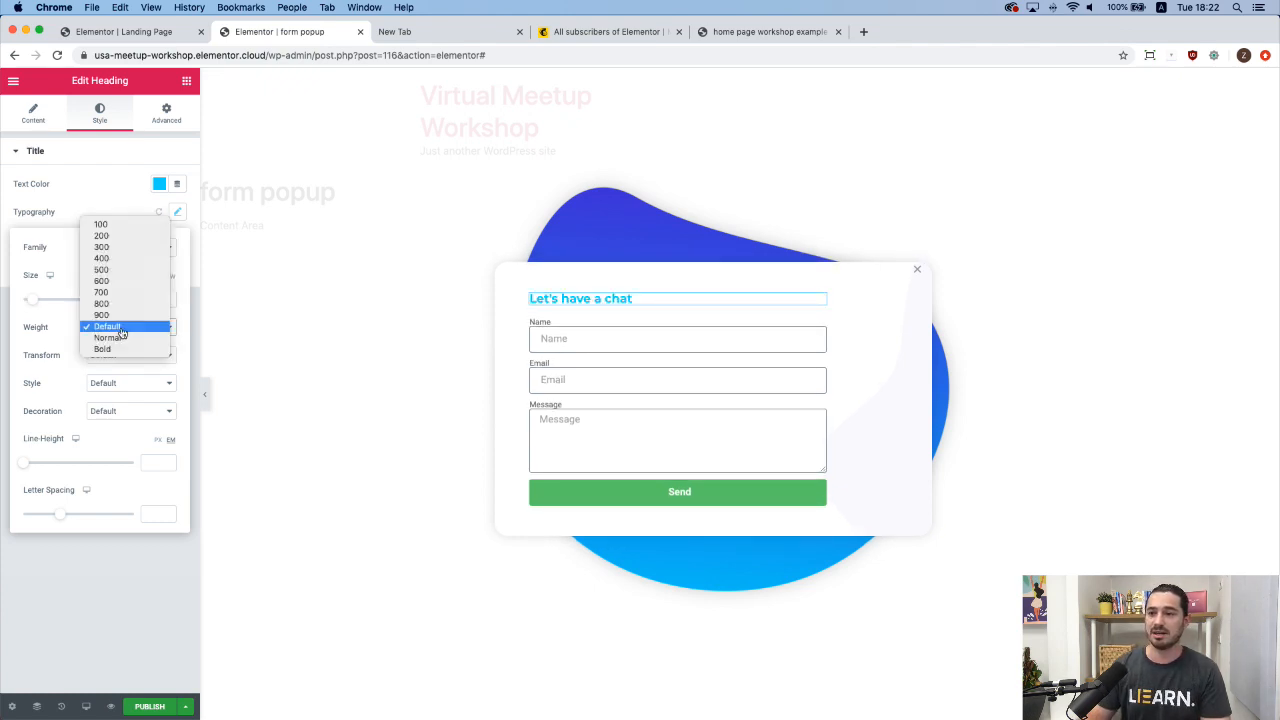
click(128, 248)
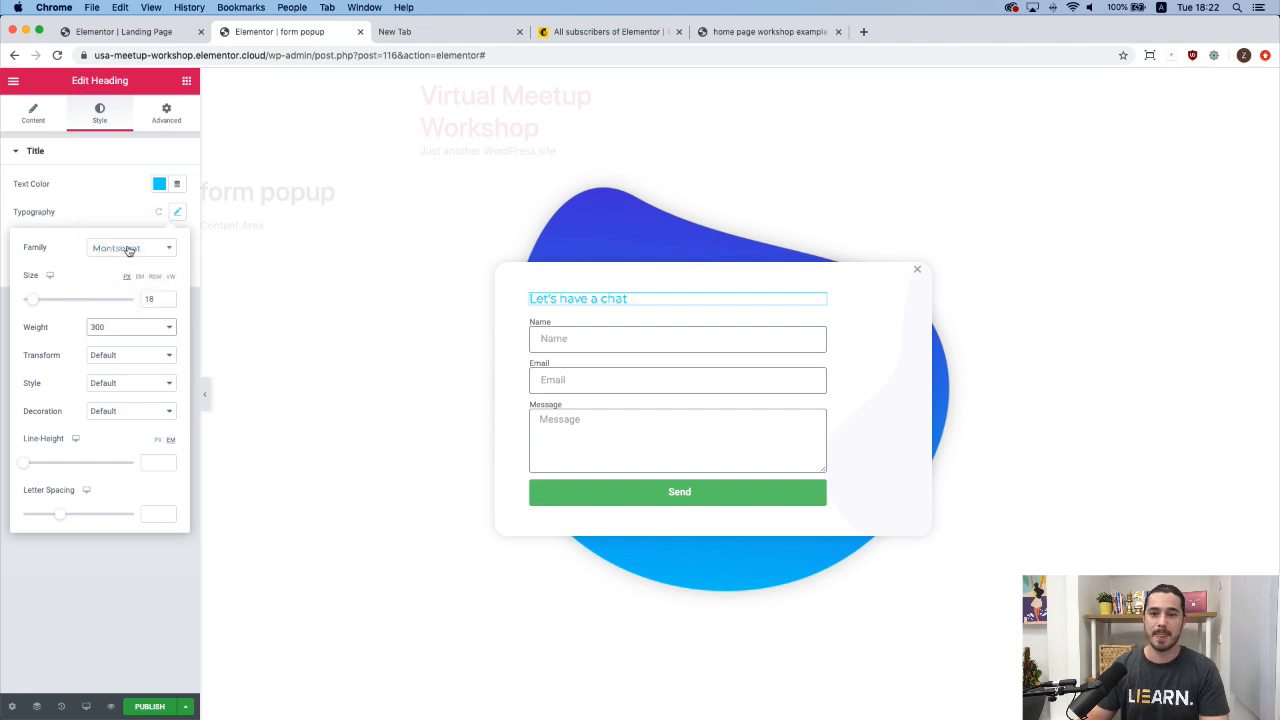
click(113, 359)
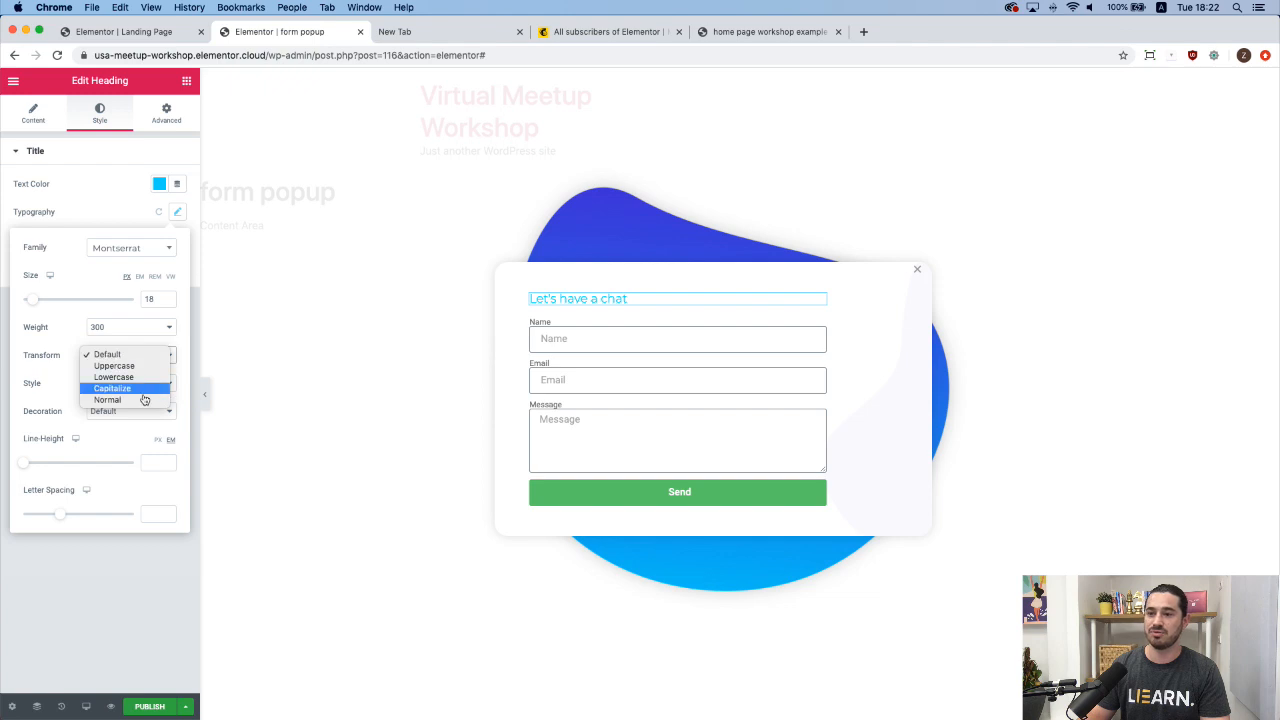
click(132, 389)
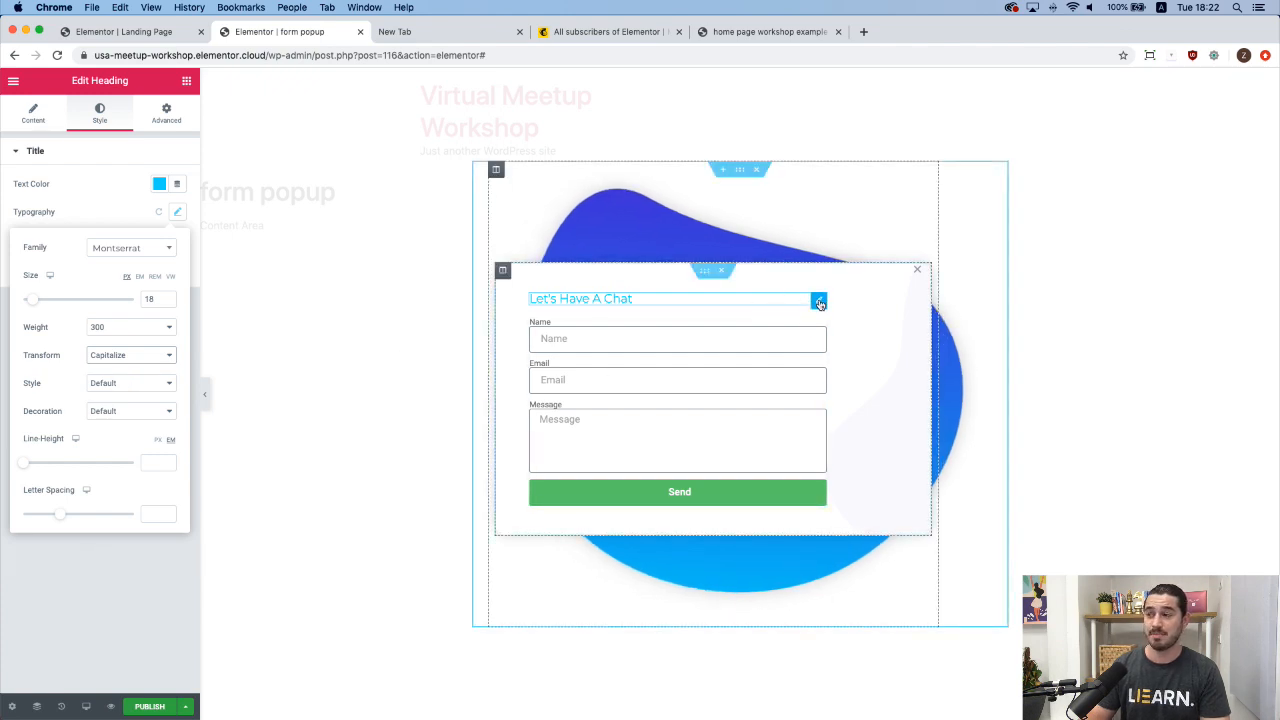
Duplicate the heading and replace the copy's title with 'Learn How We Helped 100 Top Brands Gain Success.'.
right_click(820, 302)
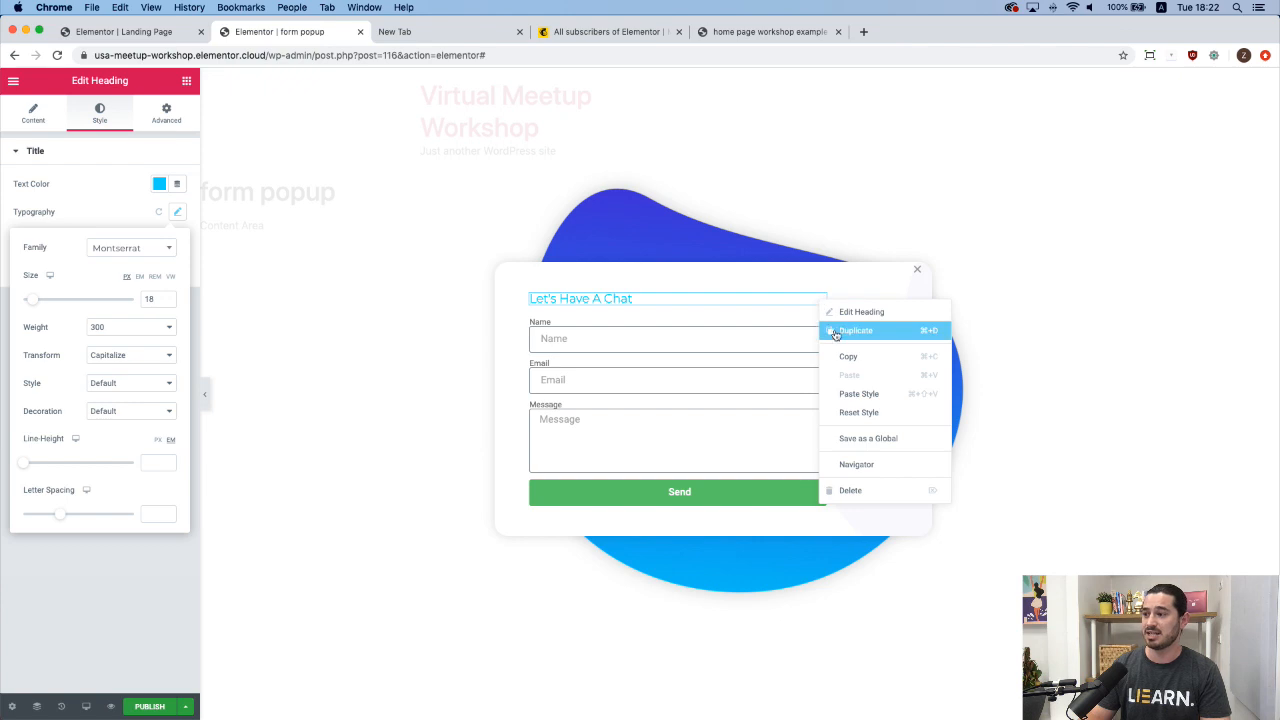
click(832, 330)
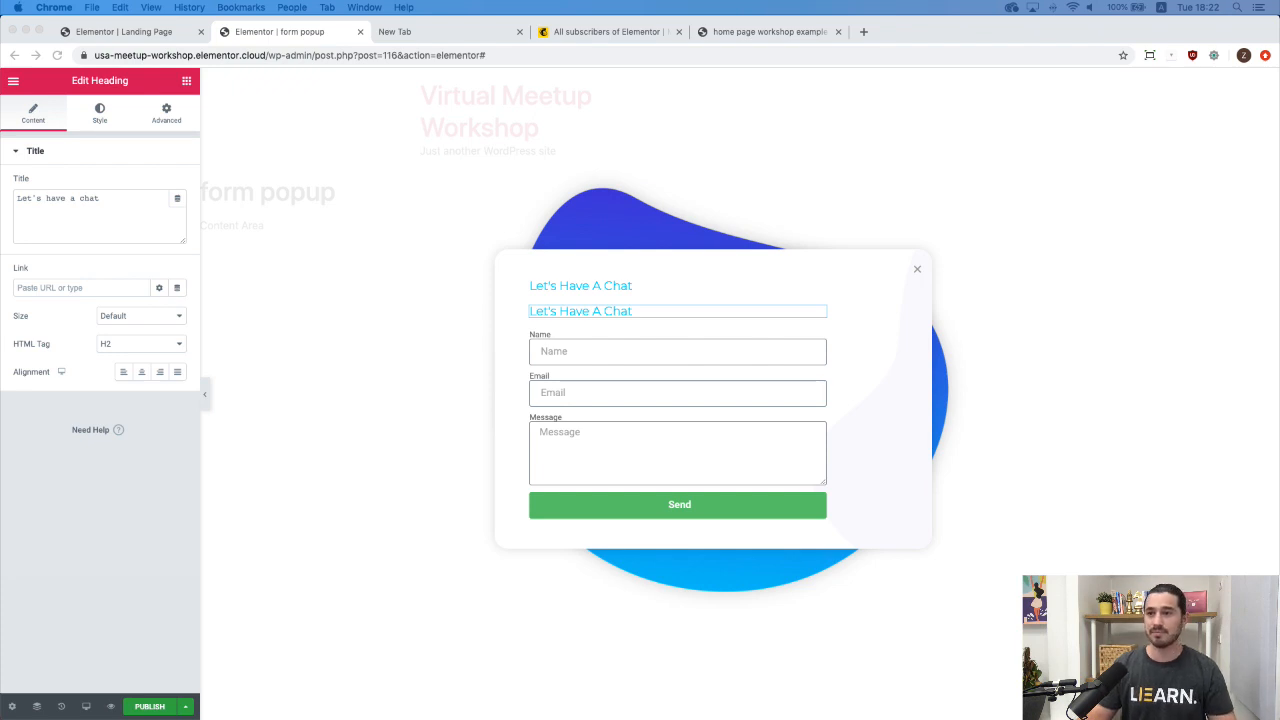
triple_click(112, 208)
key(super+v)
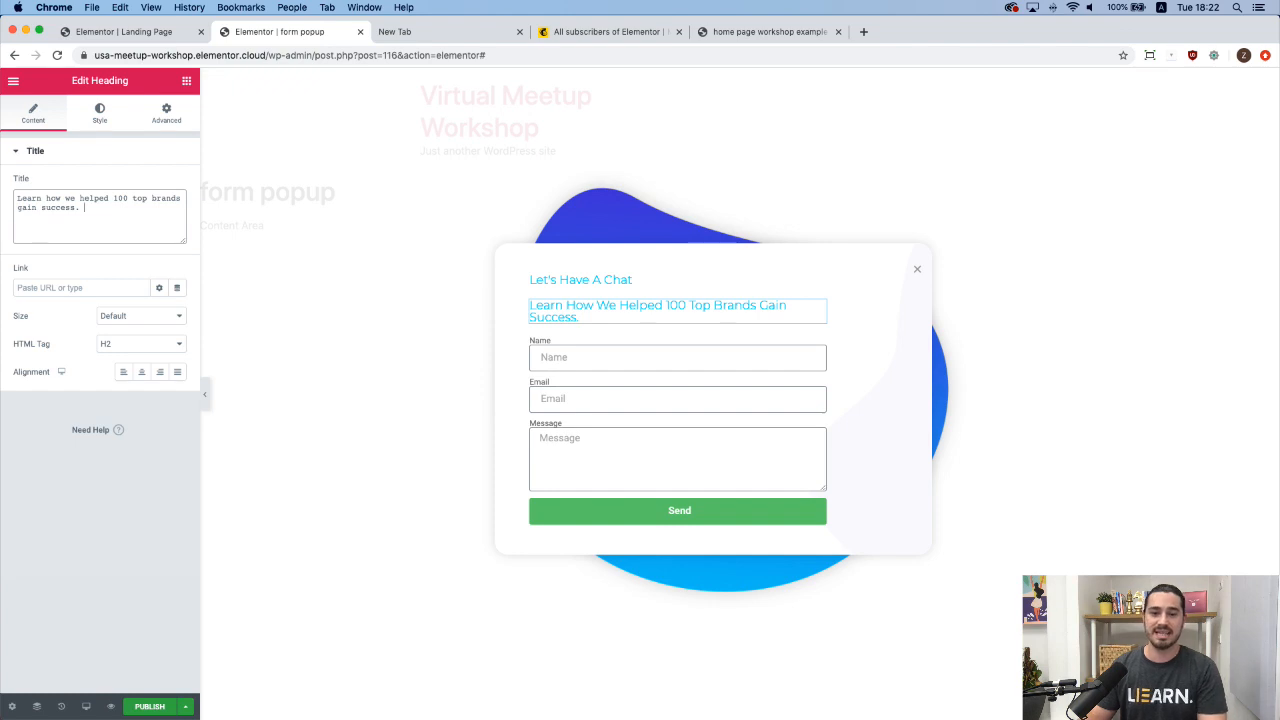
key(super+Tab)
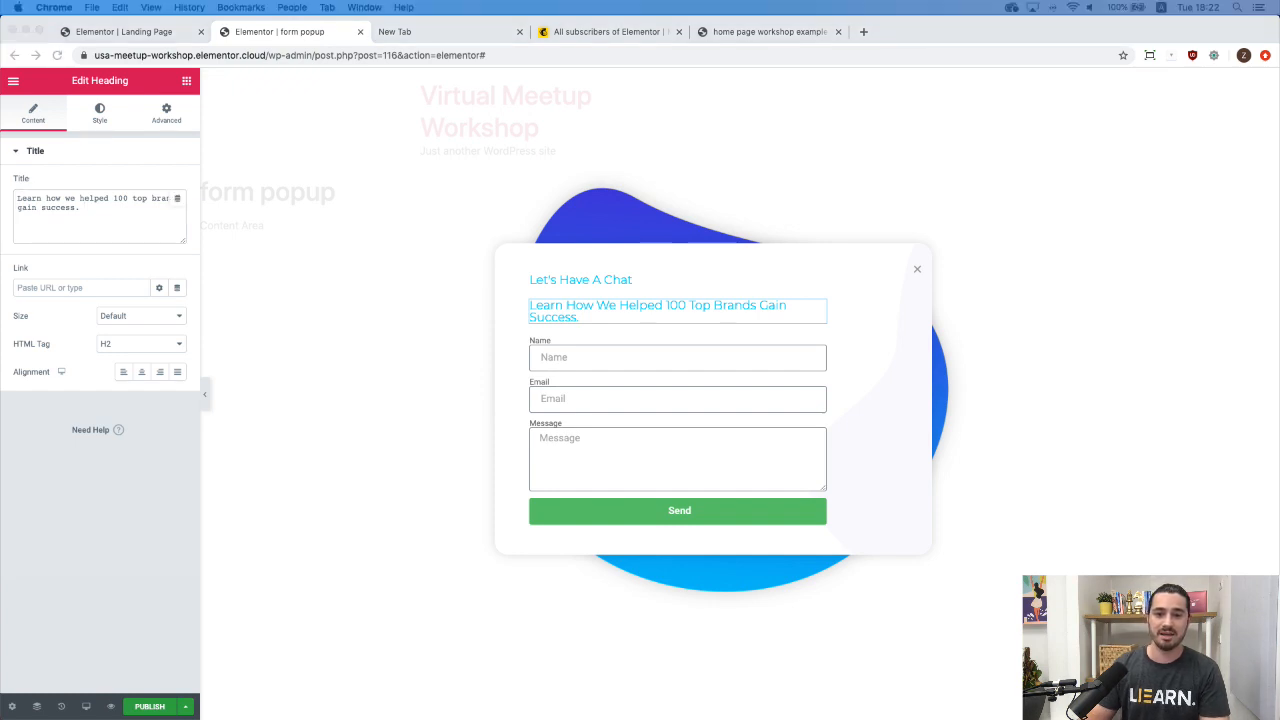
click(101, 116)
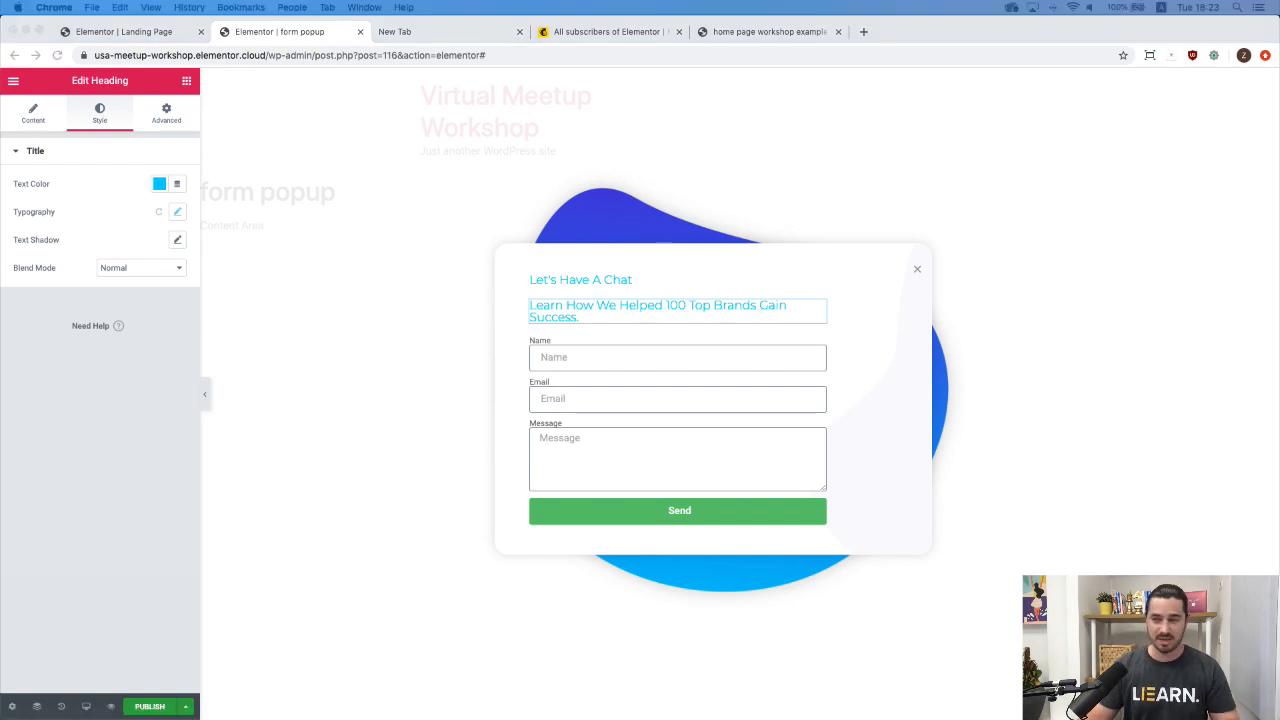
Set the subheading text colour to #3d4459 and save it as a custom swatch.
click(159, 184)
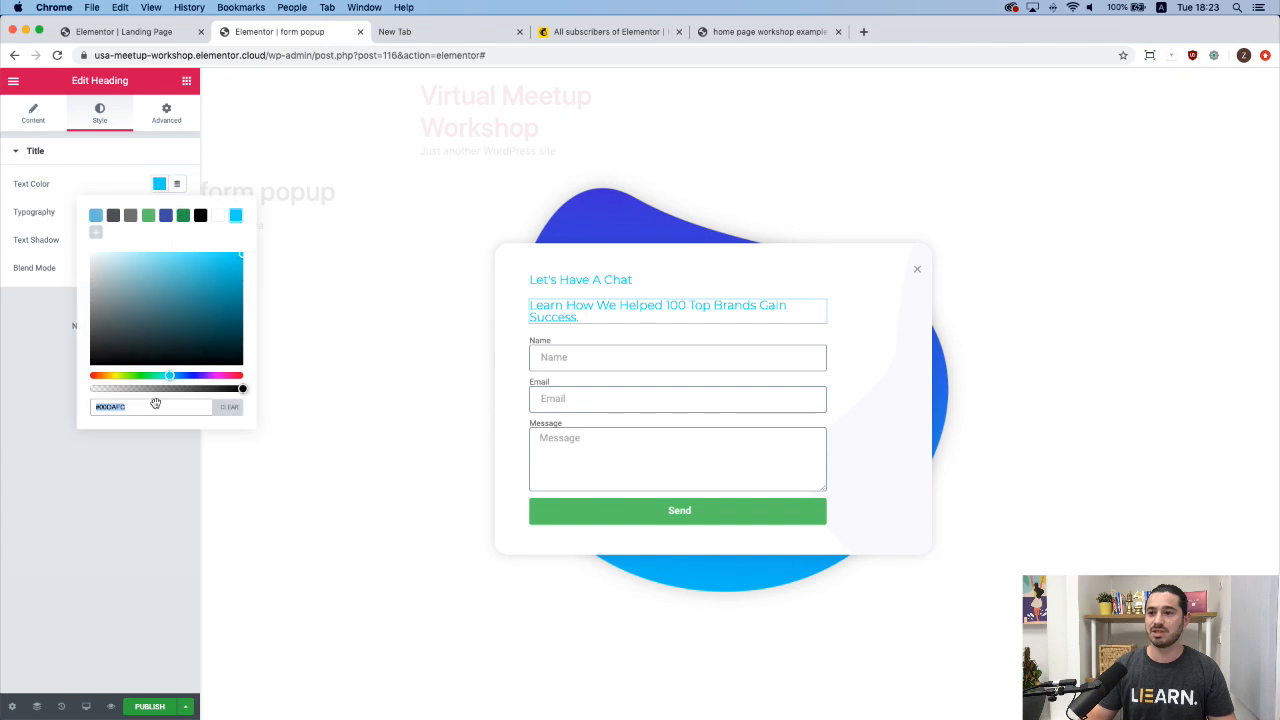
text(#3d4459)
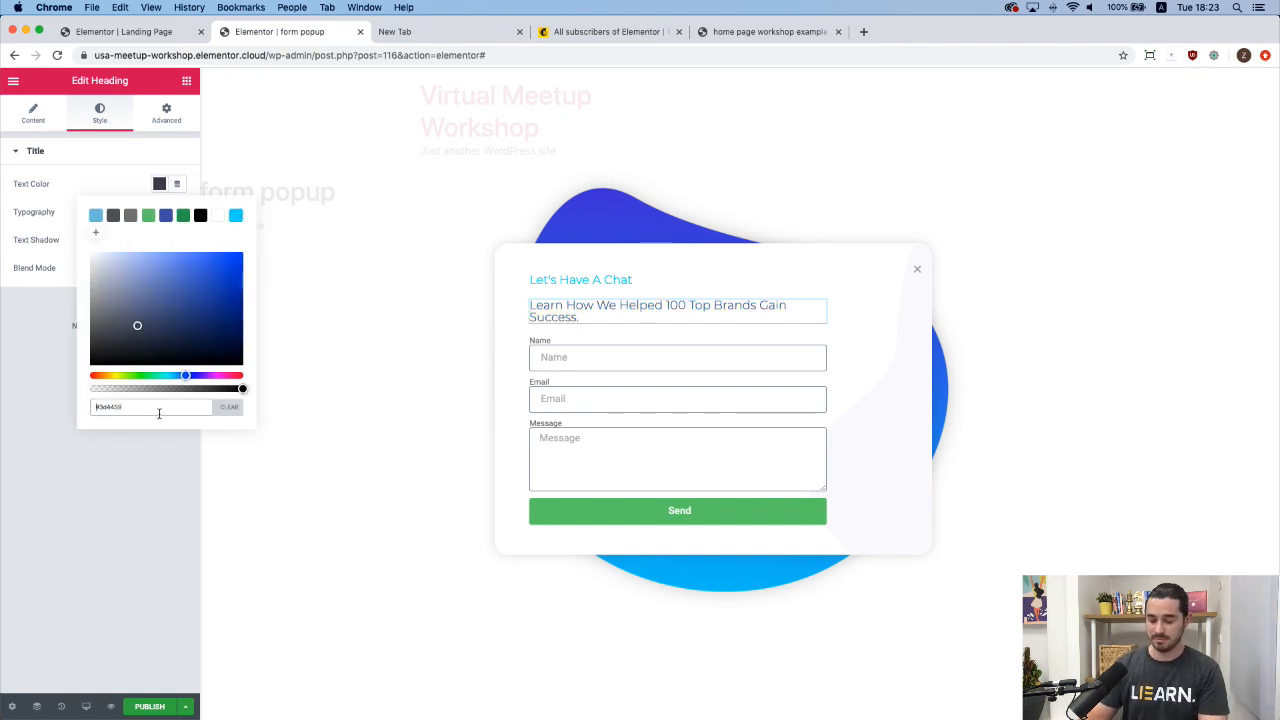
click(155, 412)
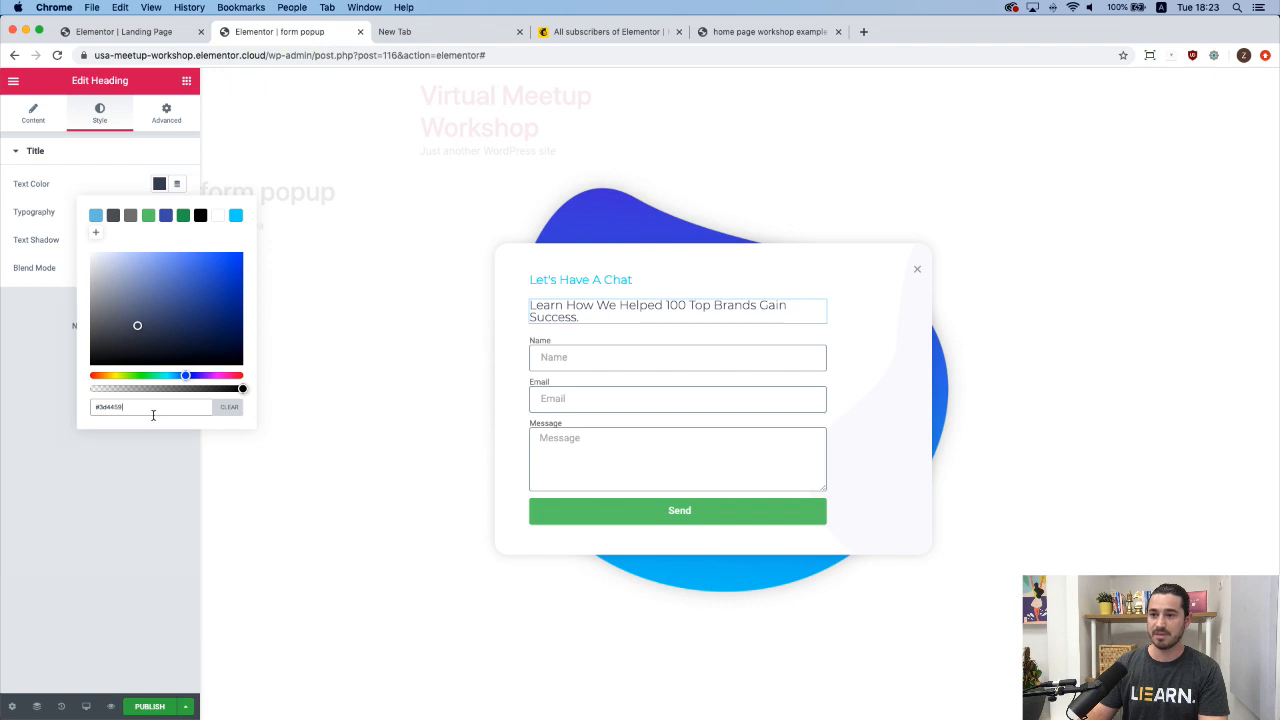
click(96, 234)
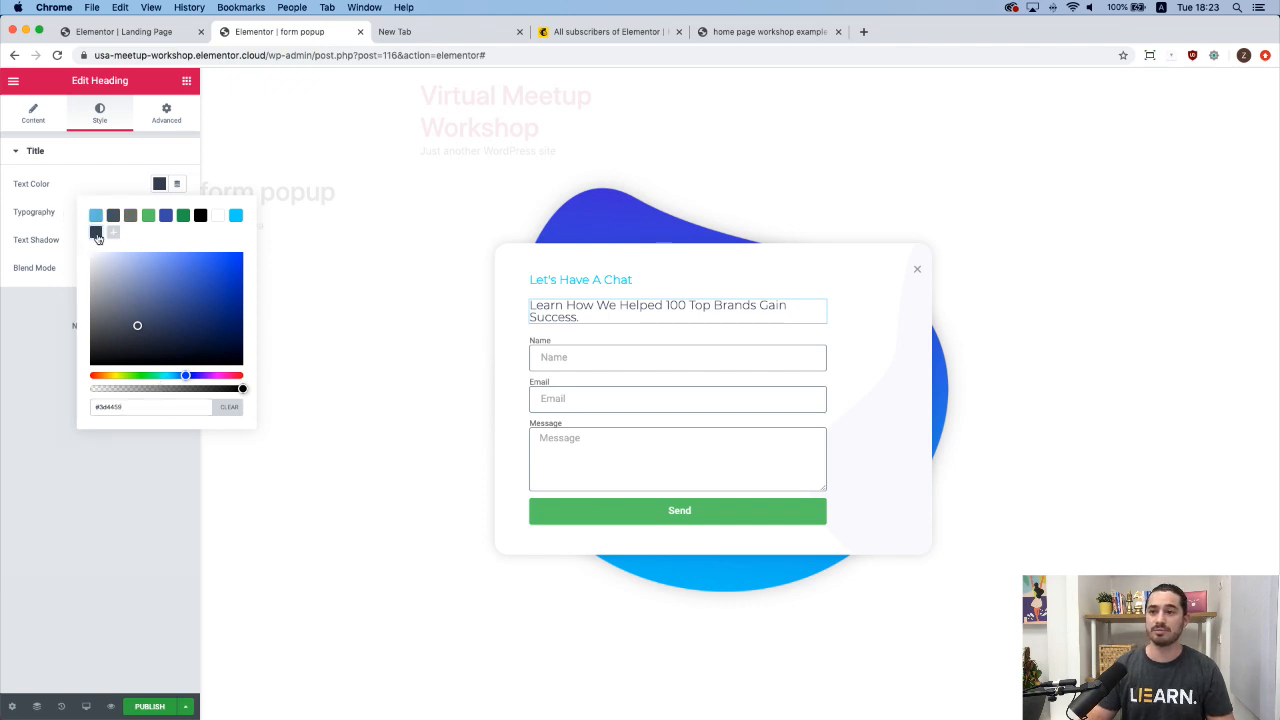
click(136, 183)
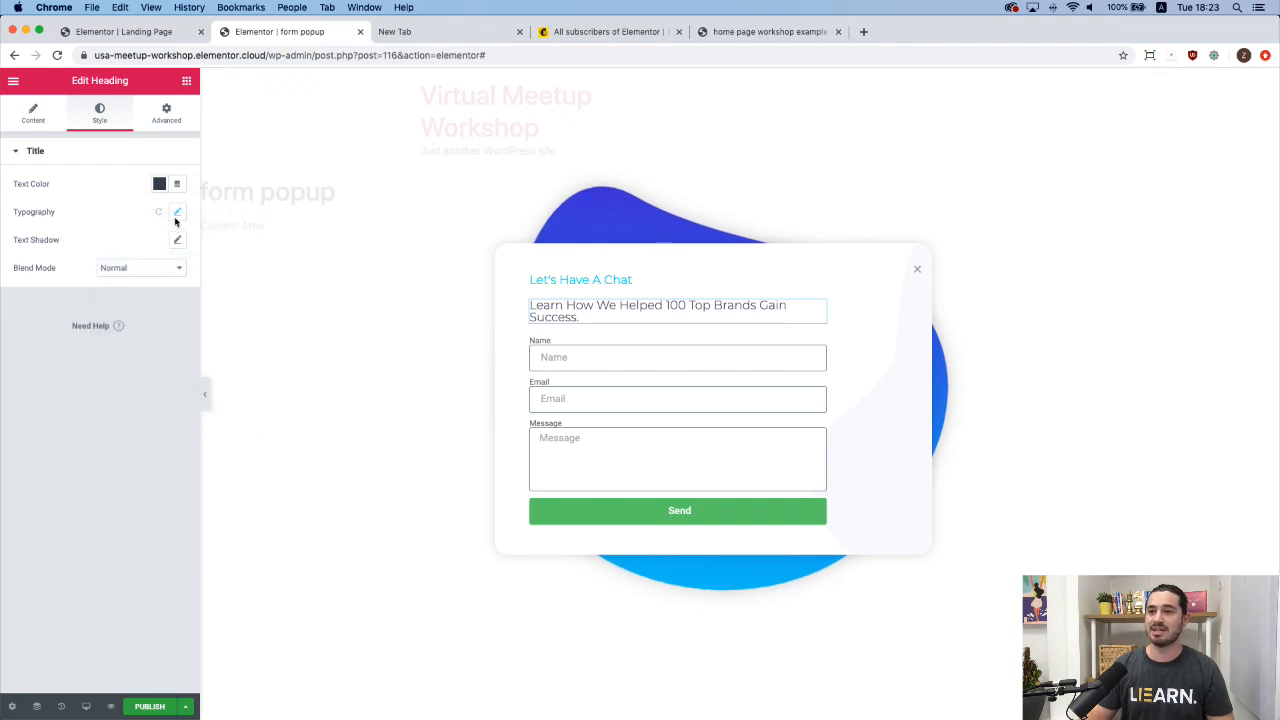
Set the subheading typography to Varela Round, size 35, with a larger line height.
click(178, 214)
click(125, 250)
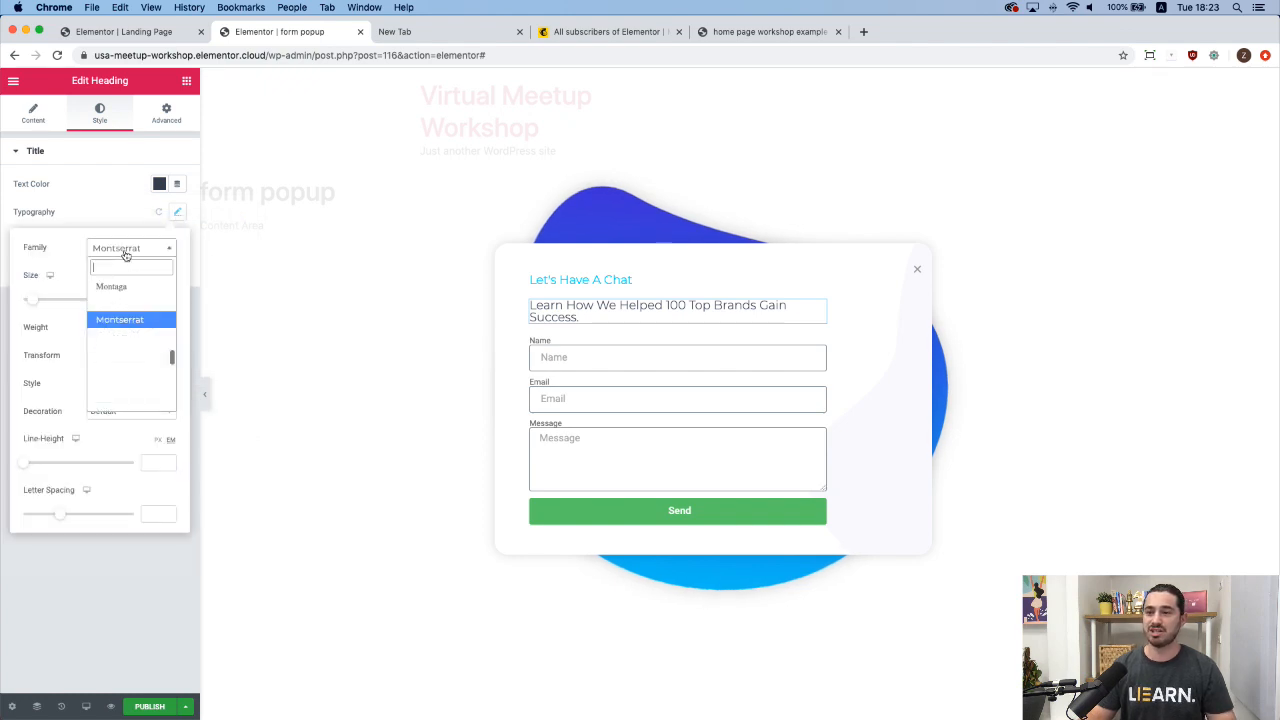
text(ver)
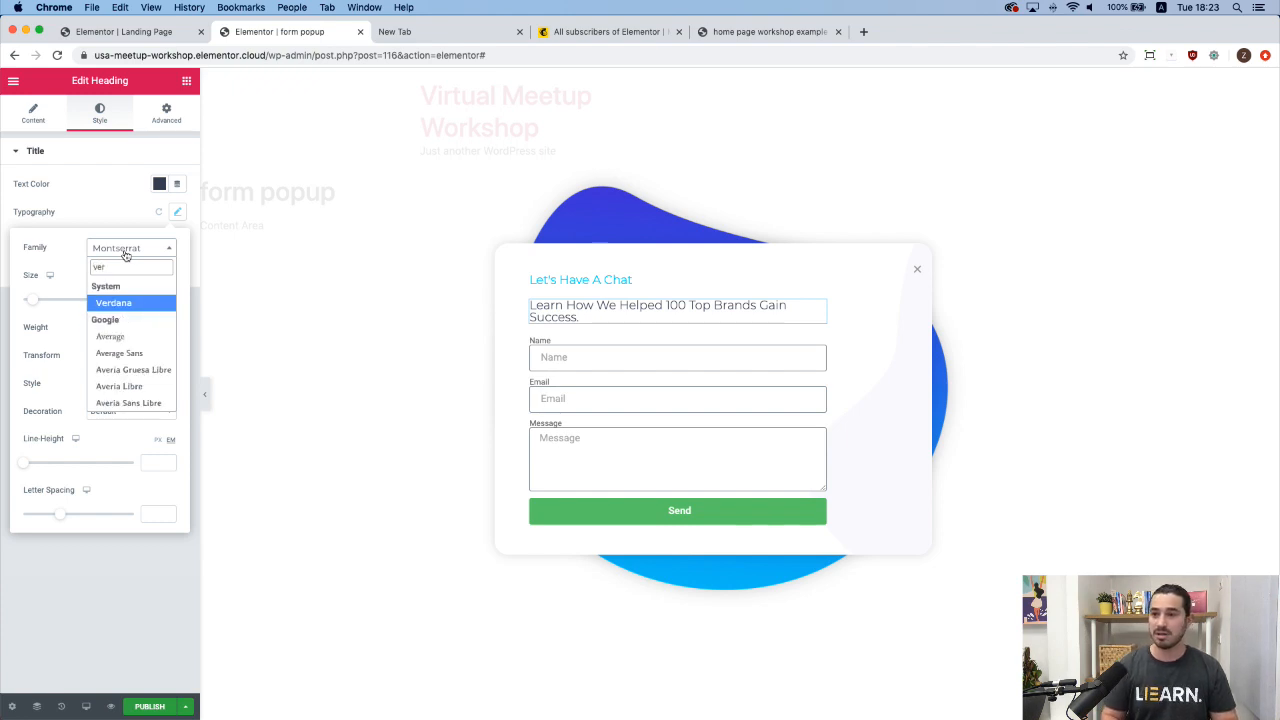
text(ala)
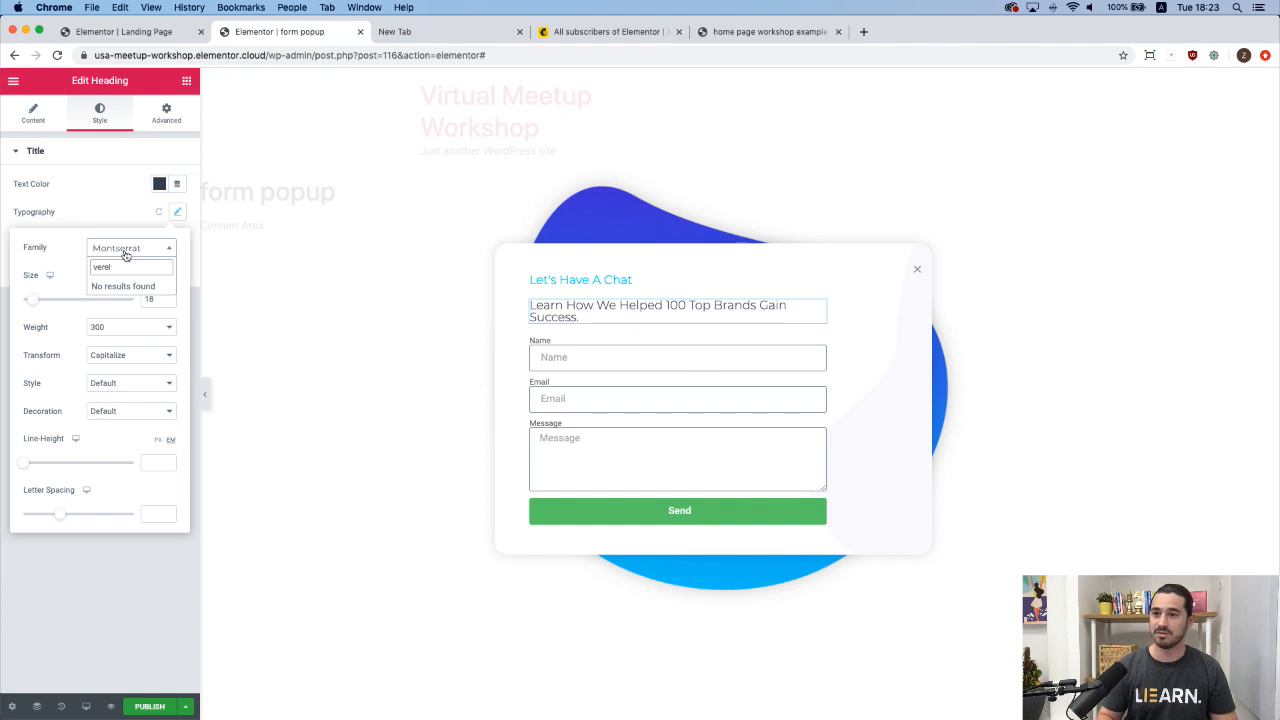
key(BackSpace)
key(BackSpace)
key(BackSpace)
key(BackSpace)
text(are)
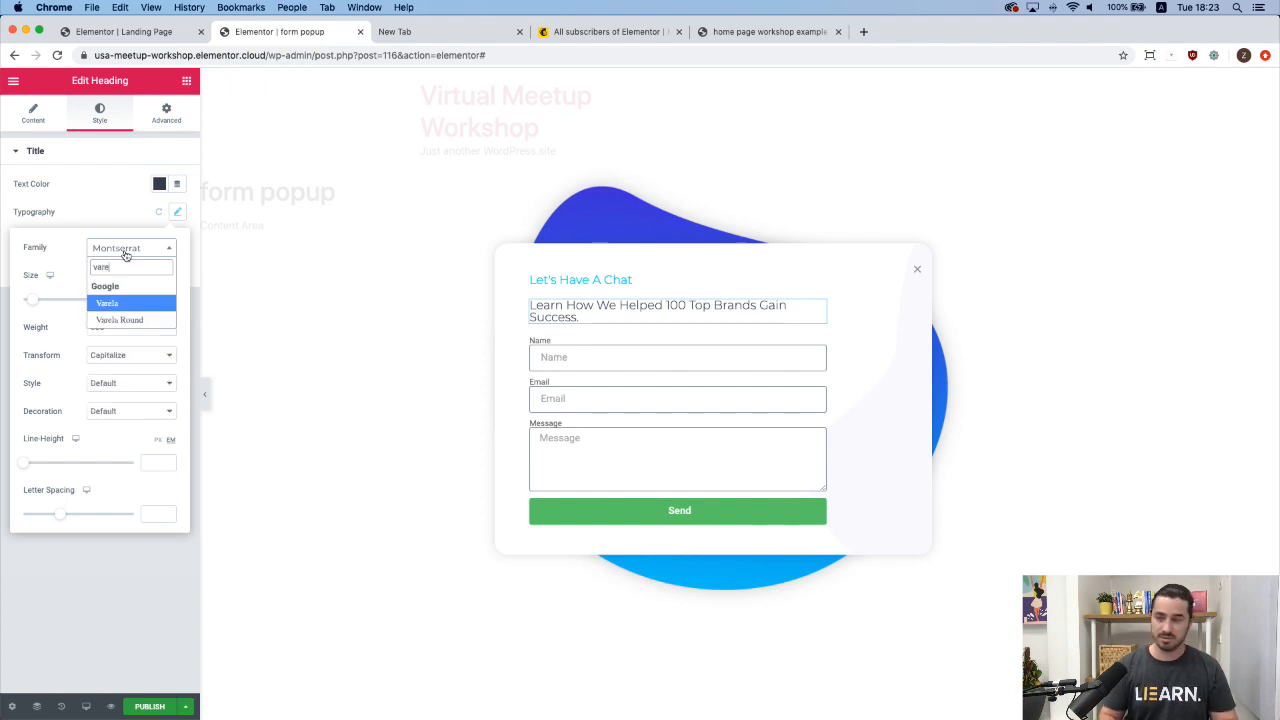
click(130, 319)
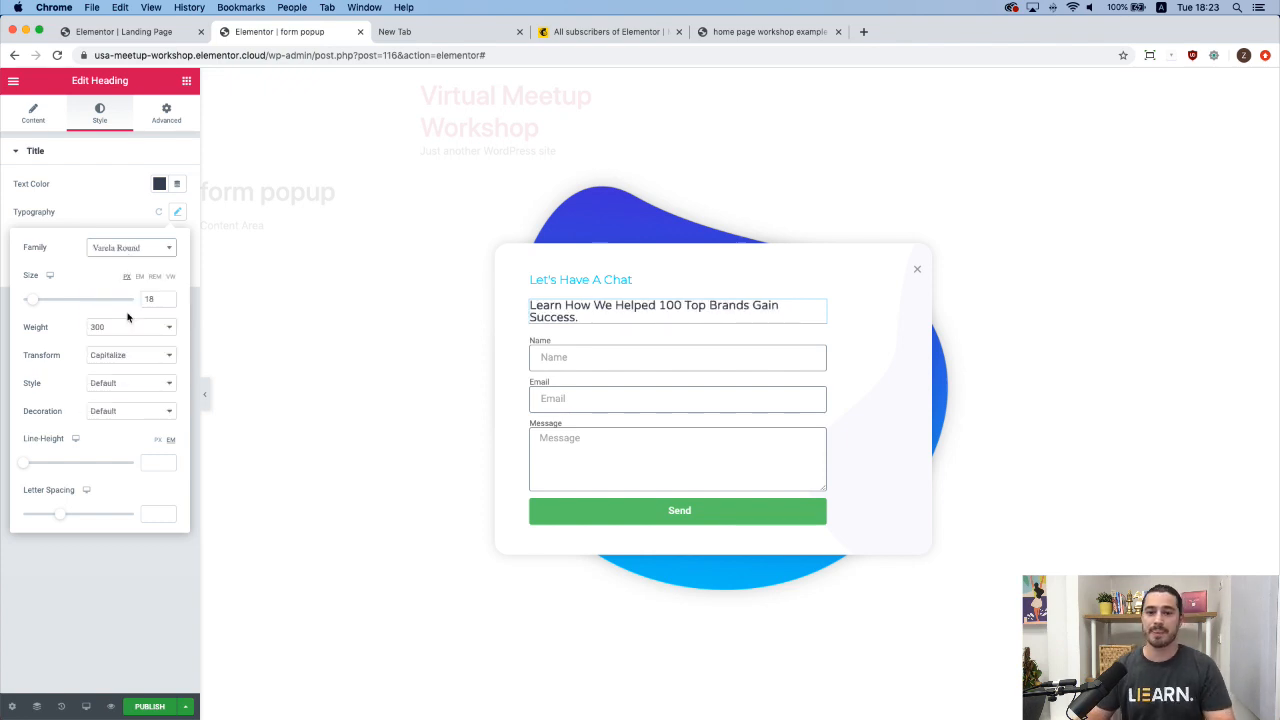
double_click(150, 299)
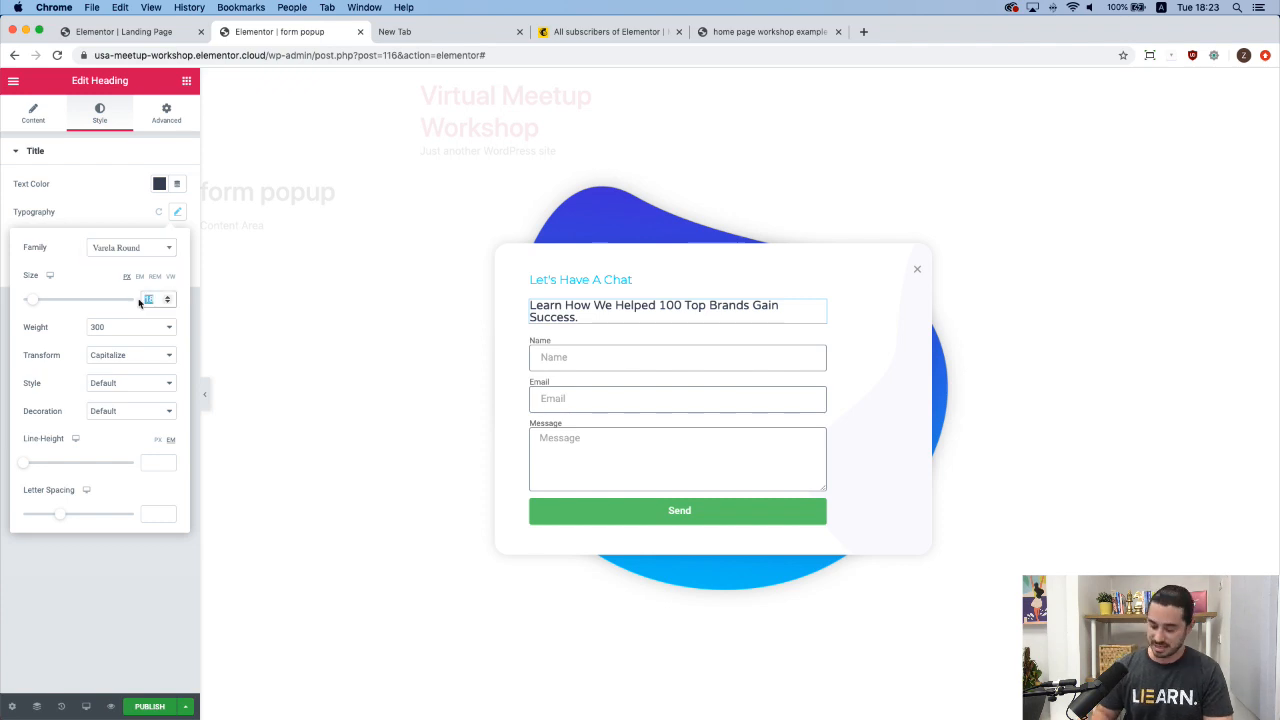
text(35)
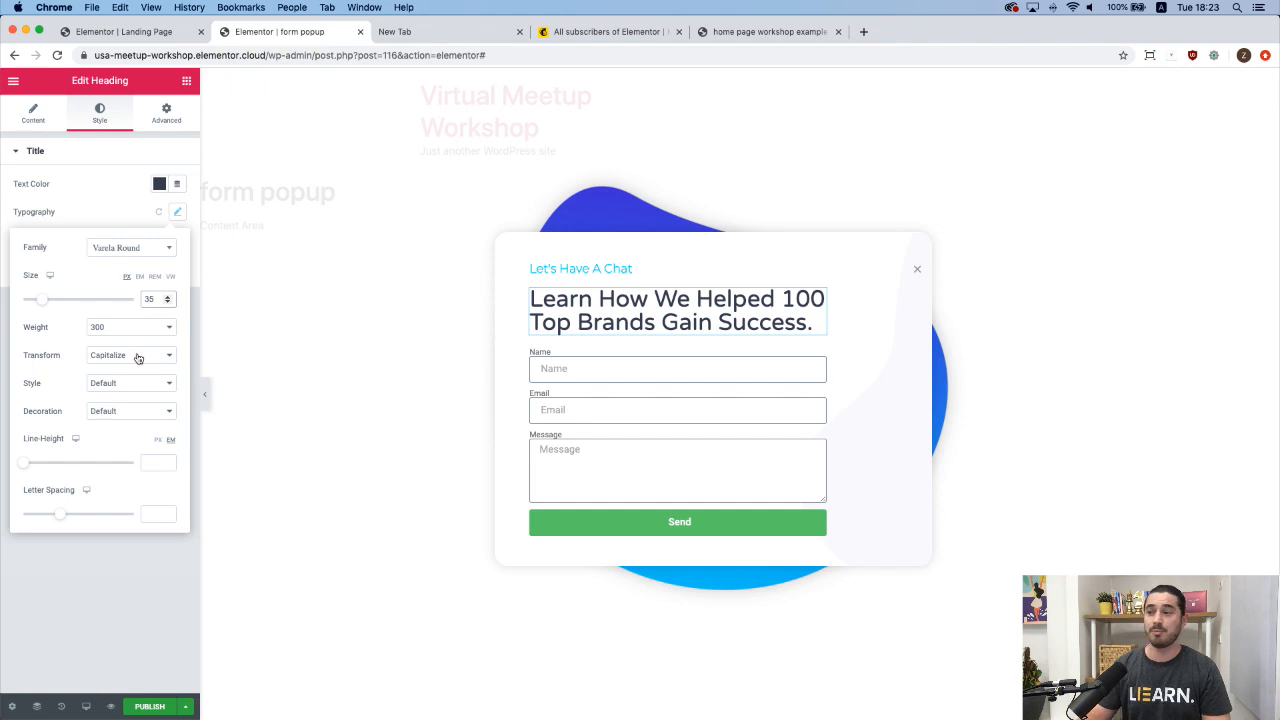
drag(26, 466, 37, 473)
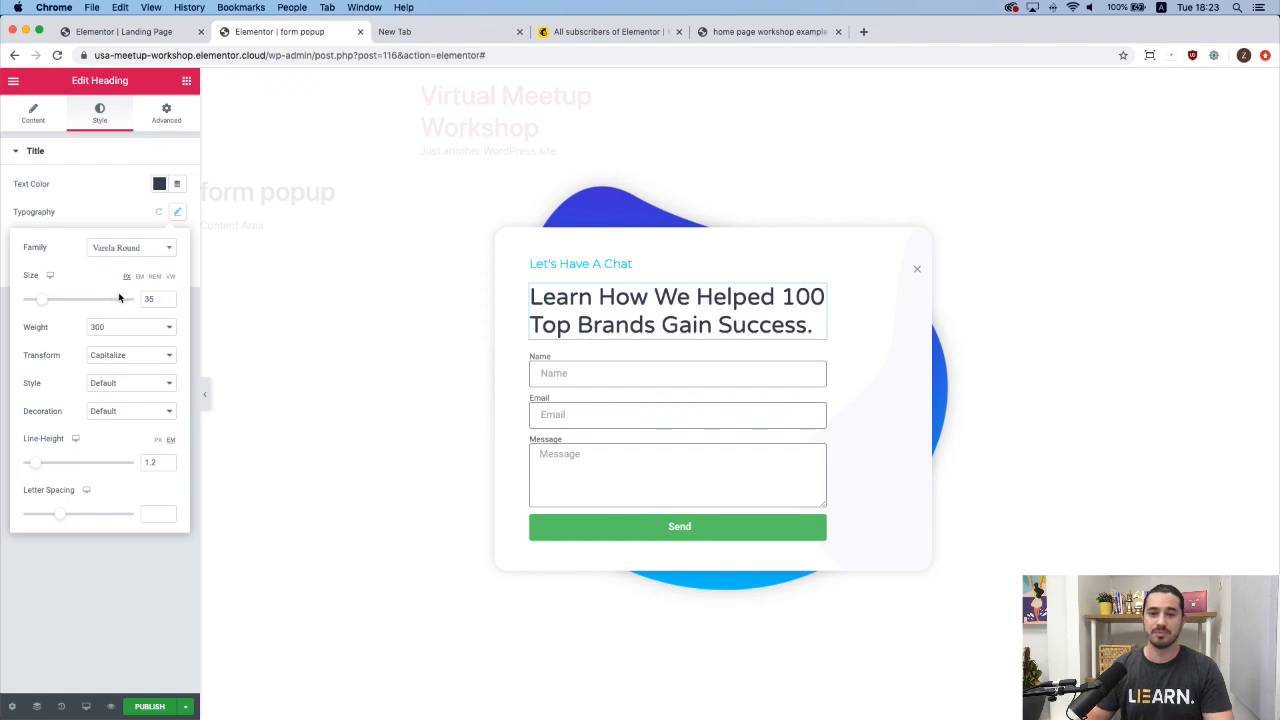
click(122, 214)
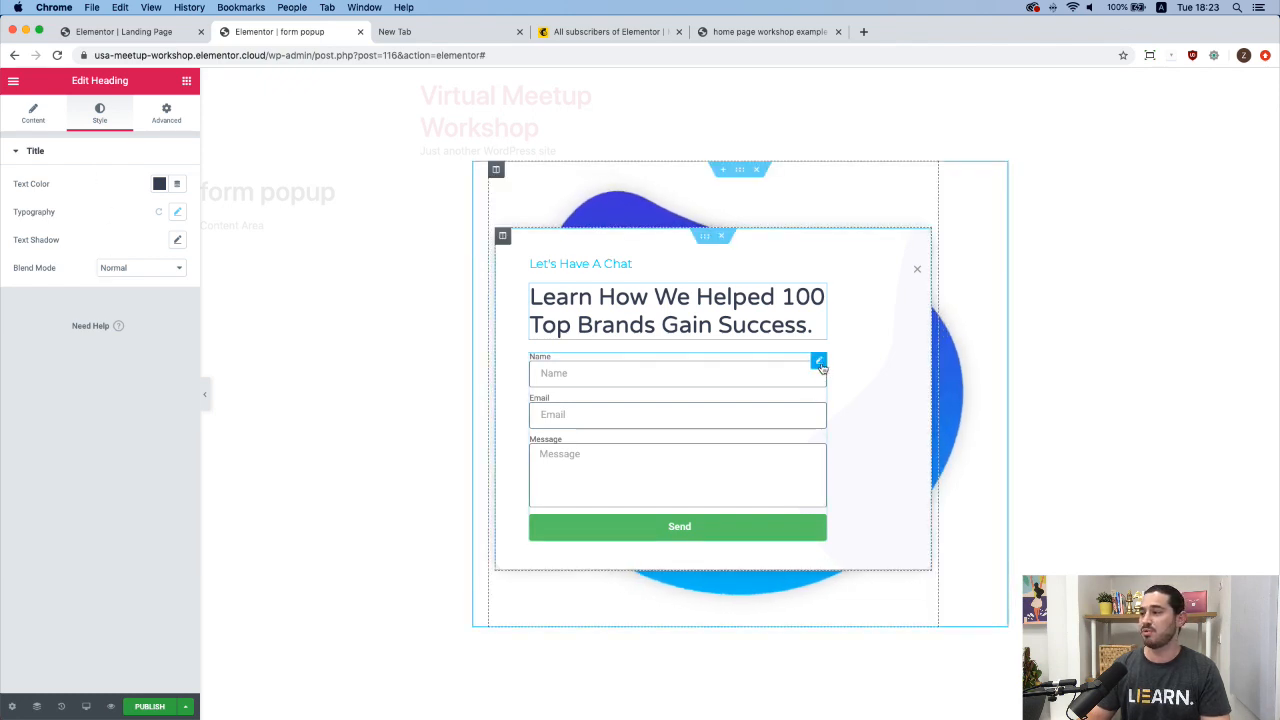
Give the Name field the placeholder 'Full Name'.
click(819, 363)
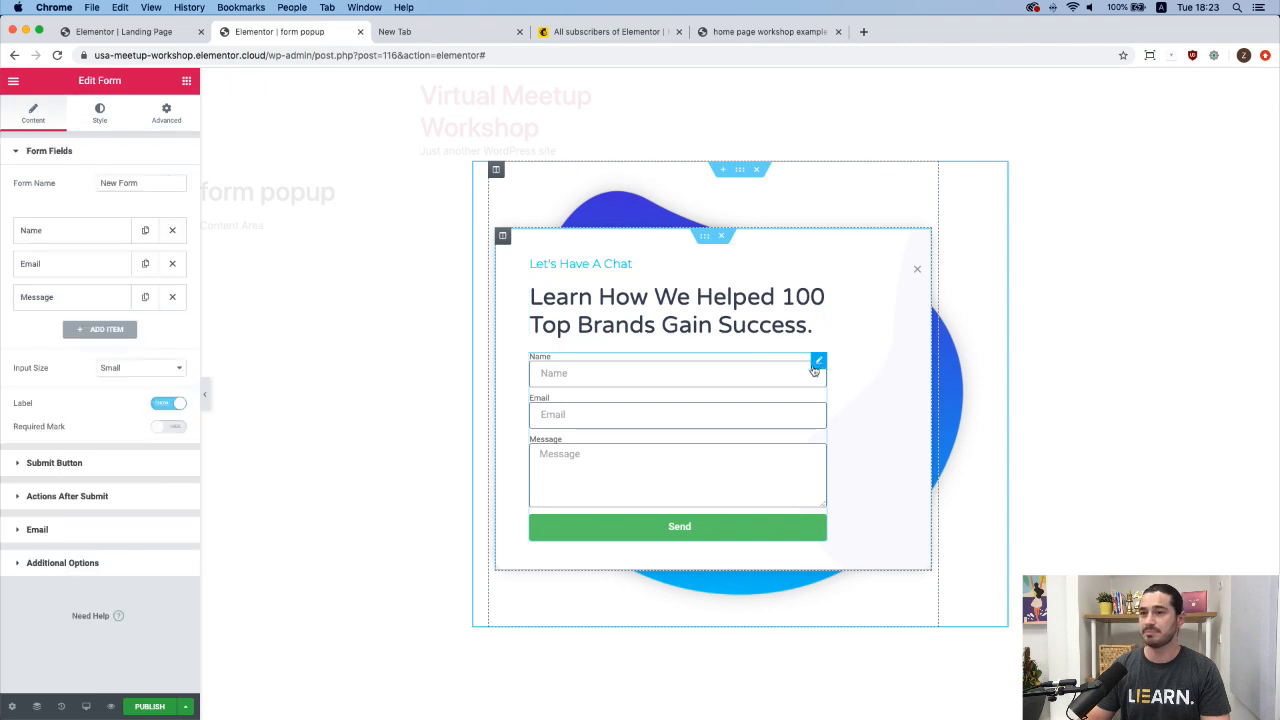
click(74, 238)
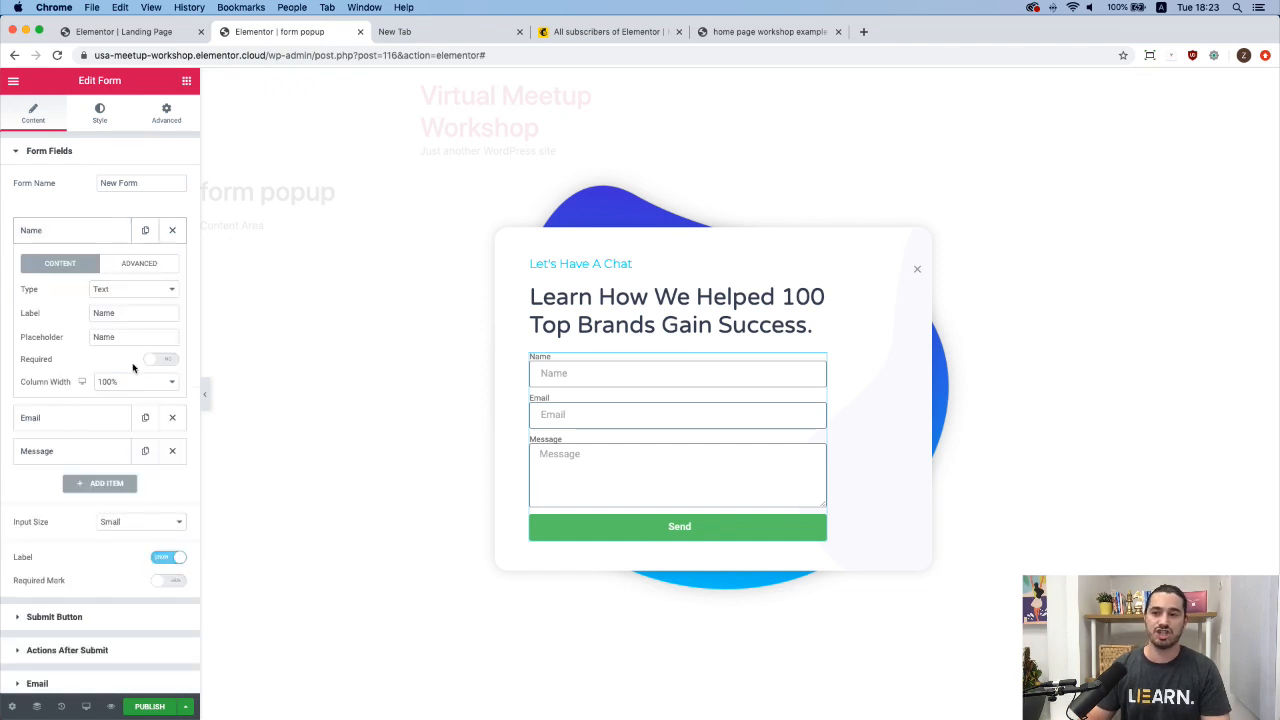
click(104, 339)
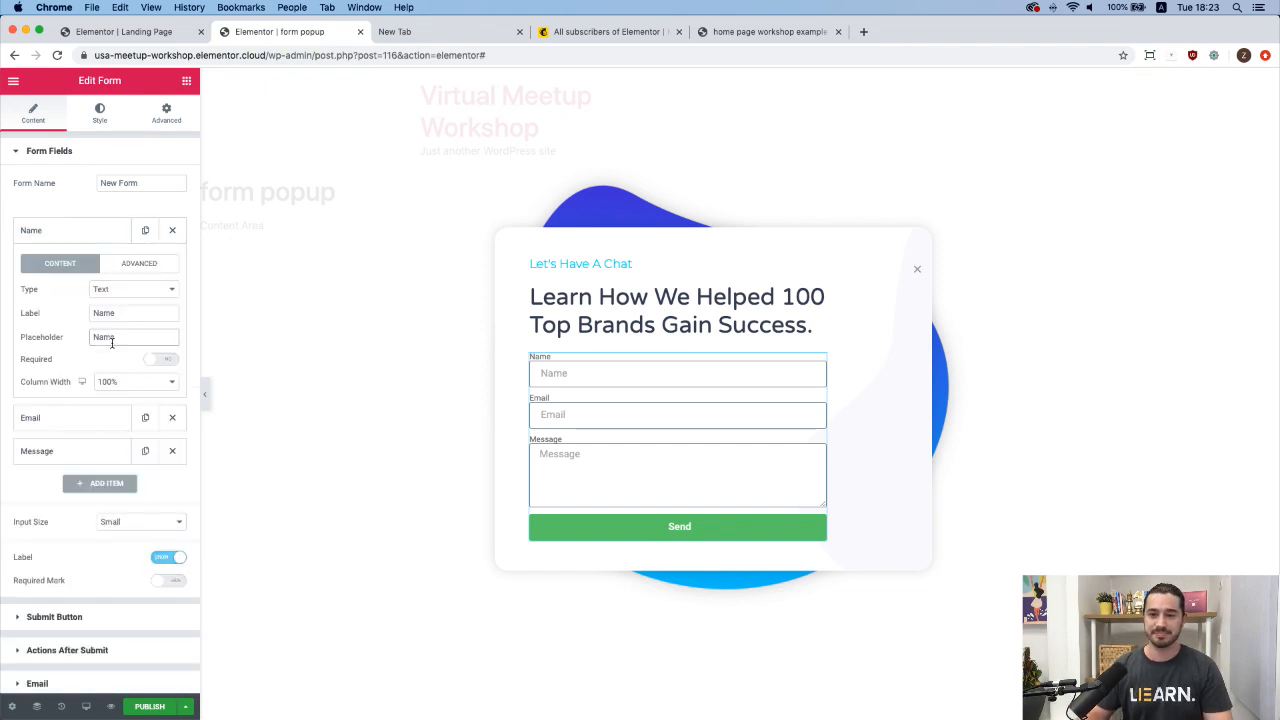
text(Full Name)
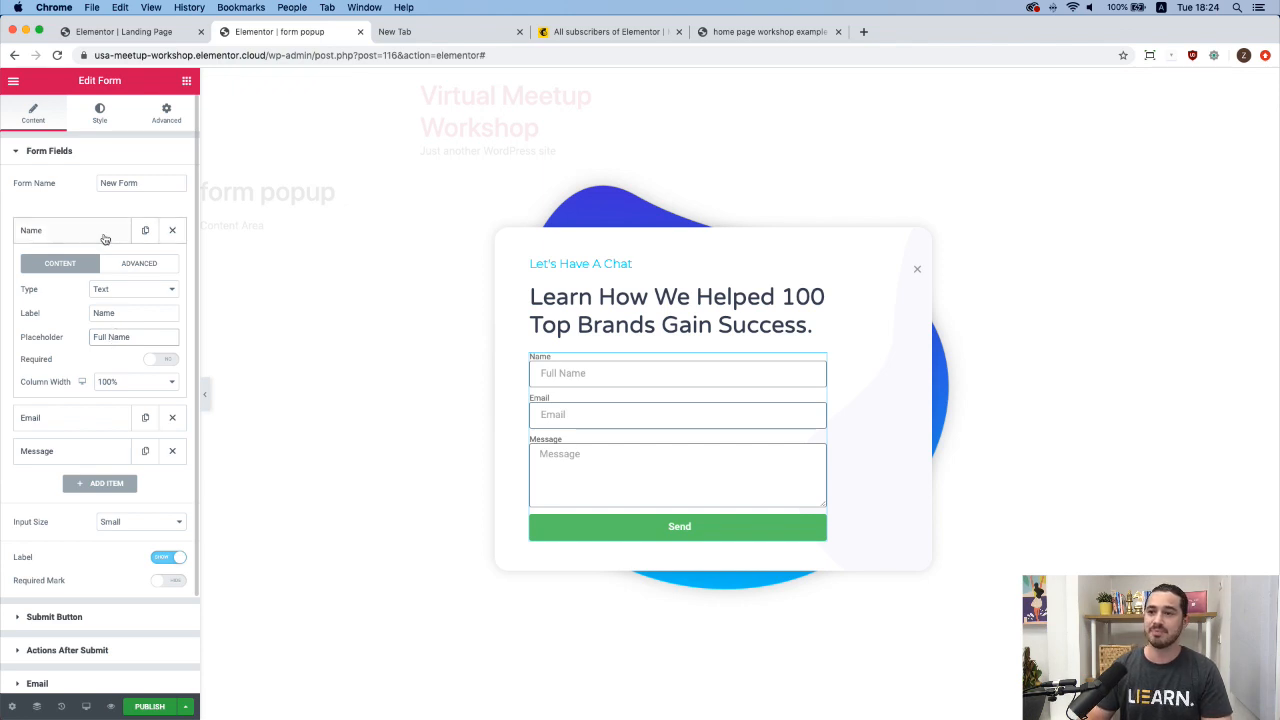
click(104, 237)
Change the Message field to a Tel field with label and placeholder 'Phone'.
click(99, 301)
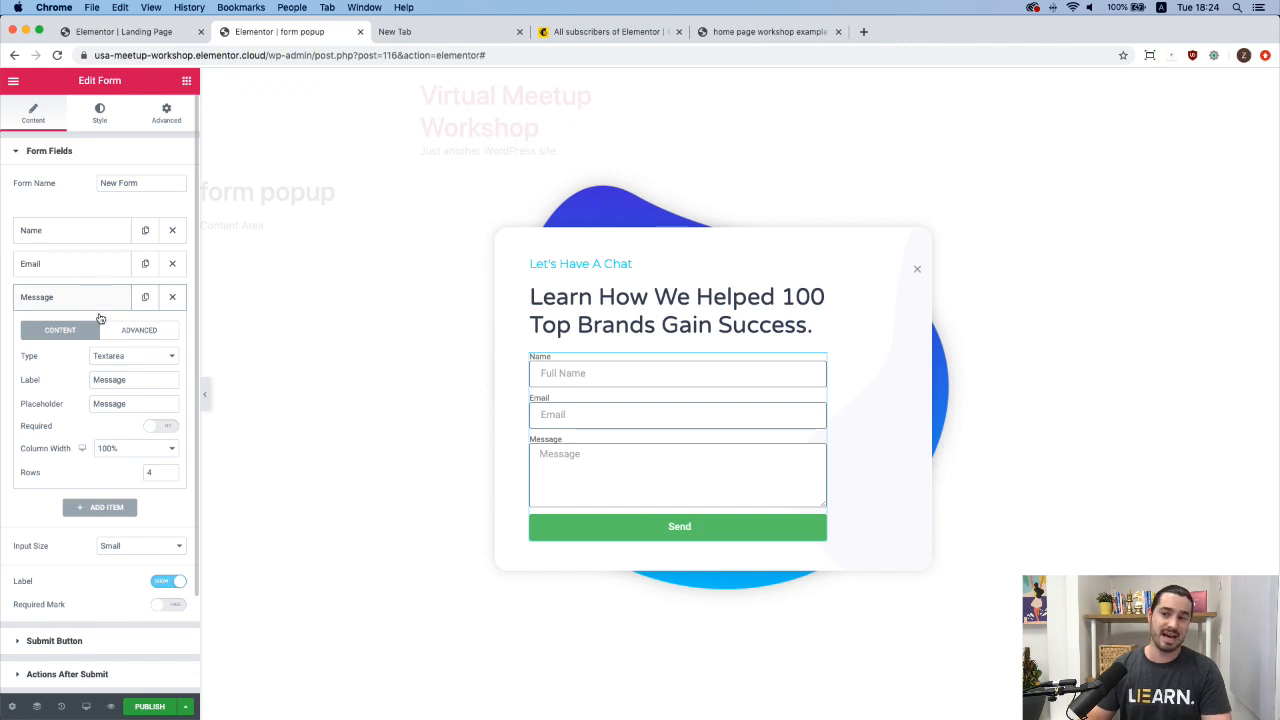
click(135, 358)
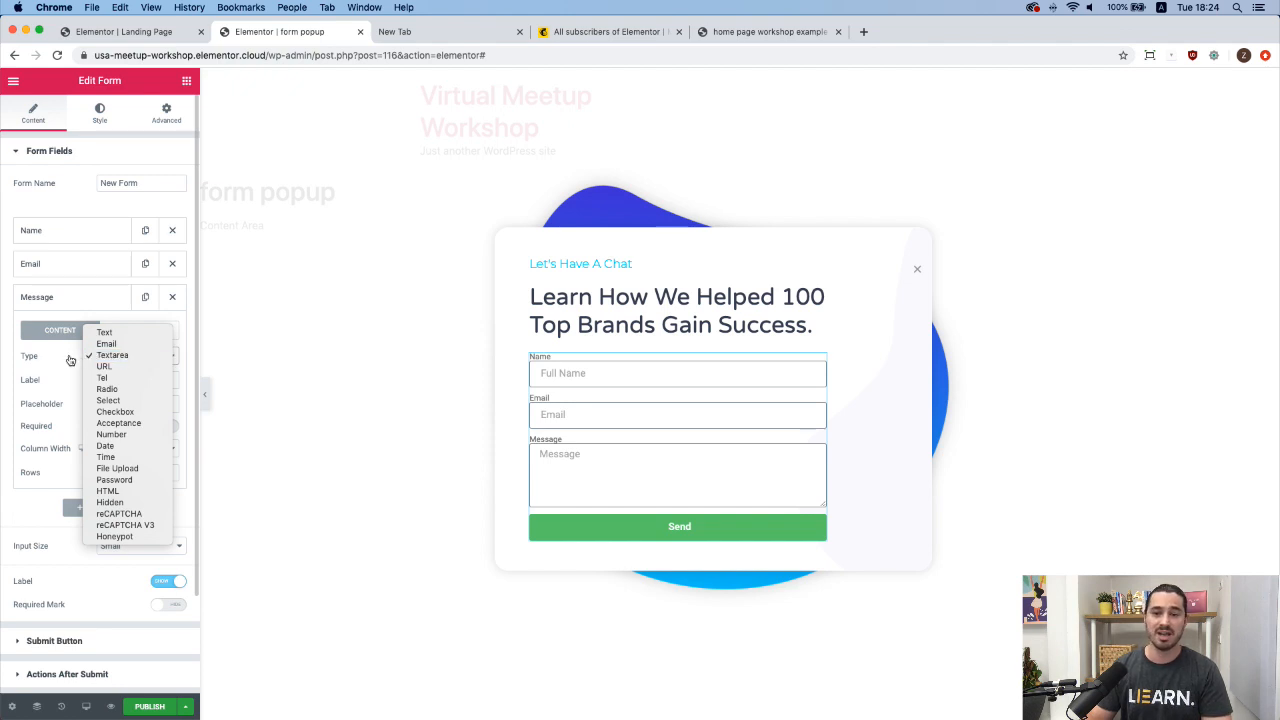
click(117, 378)
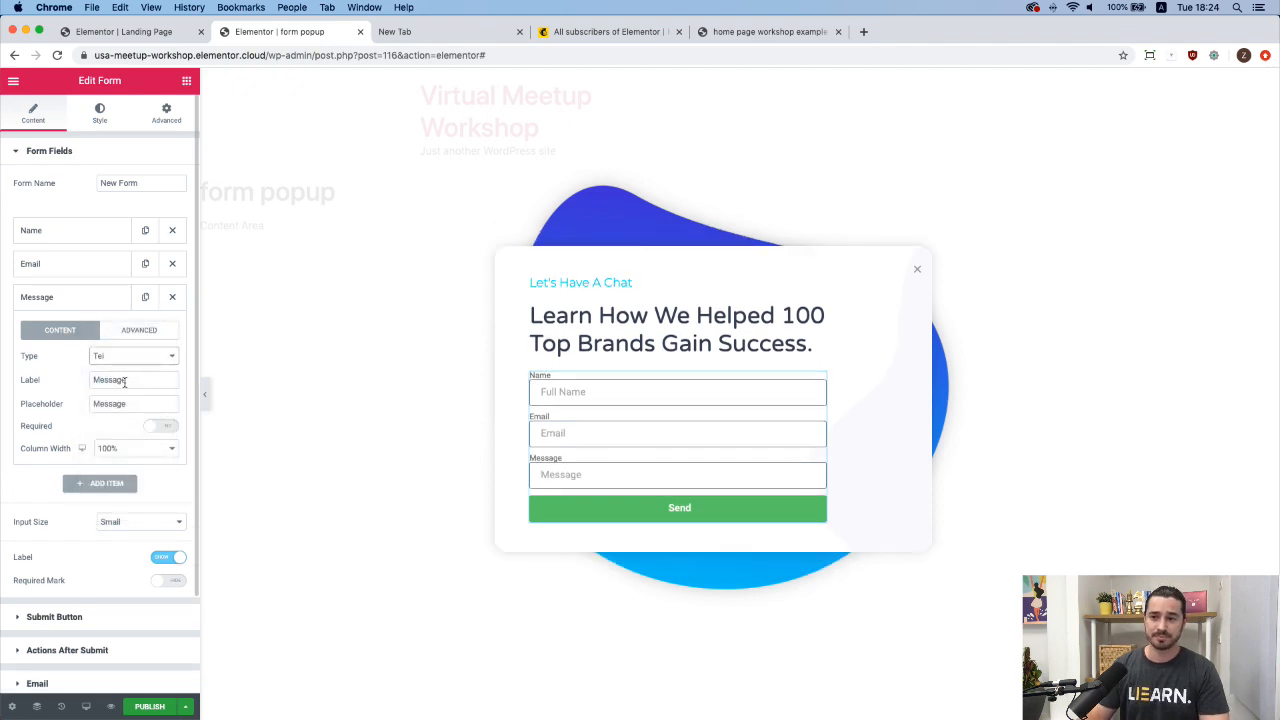
double_click(107, 388)
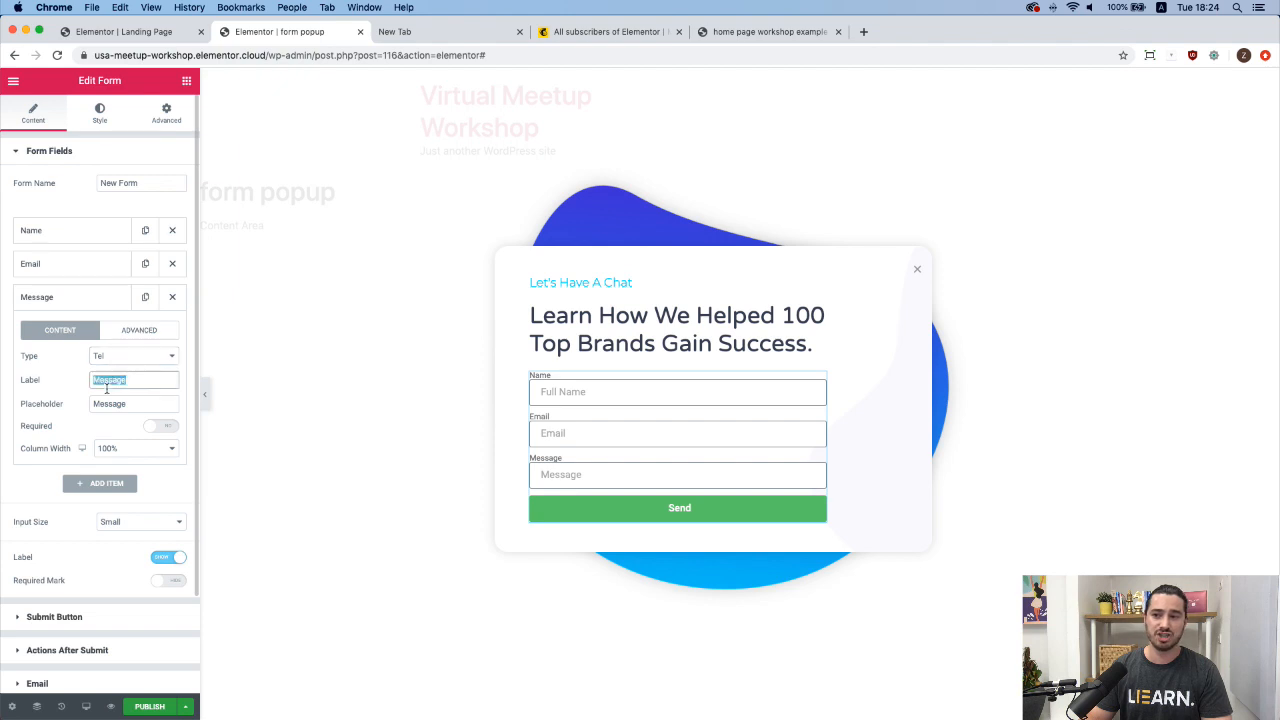
text(Phone)
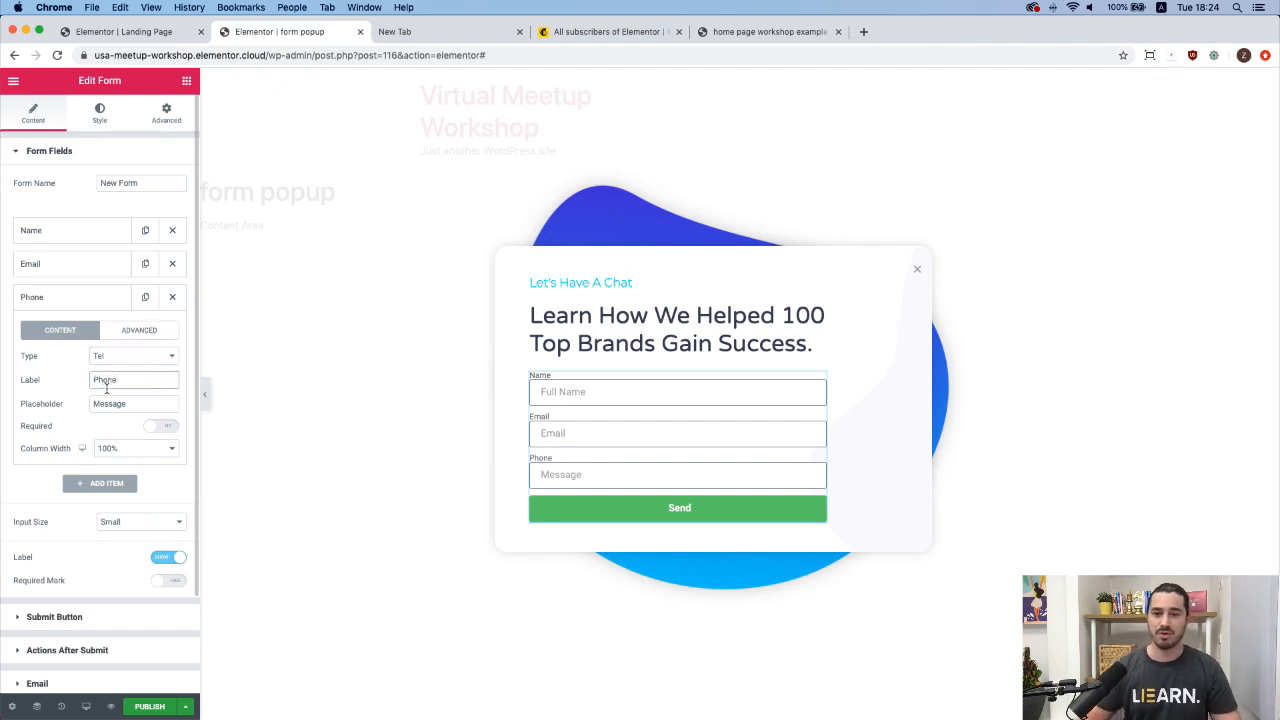
key(Tab)
text(P)
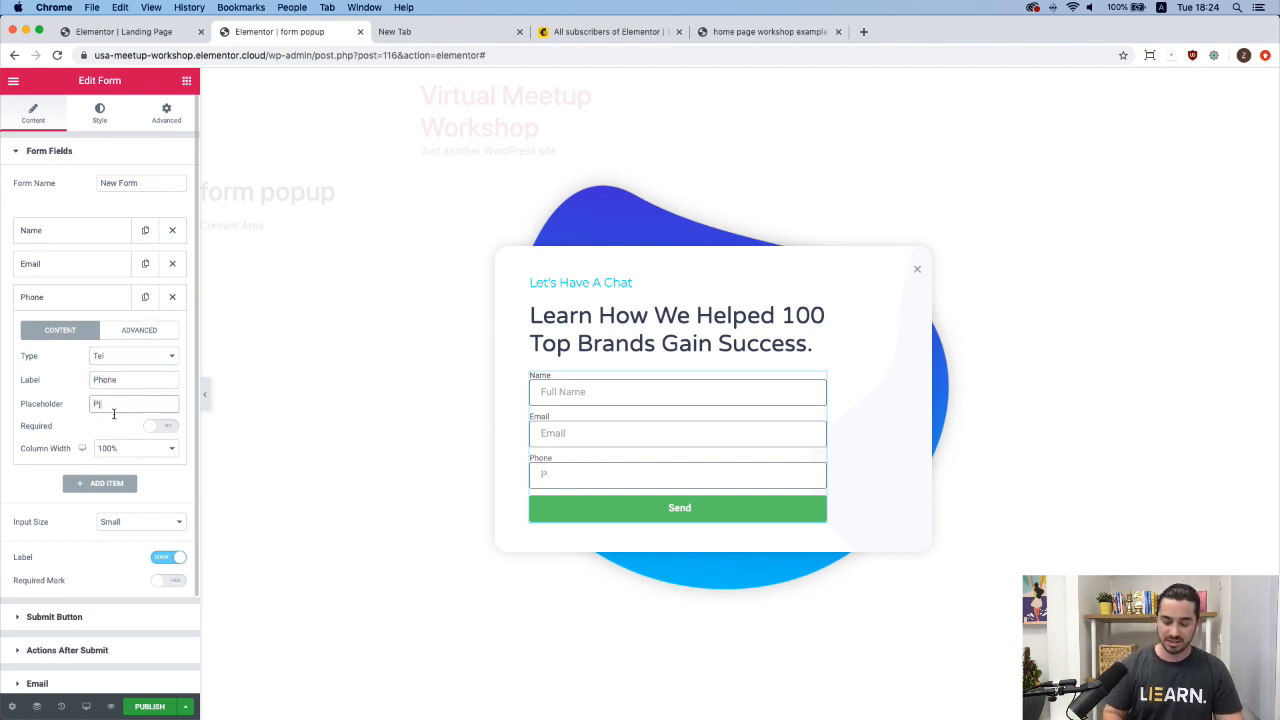
text(hone)
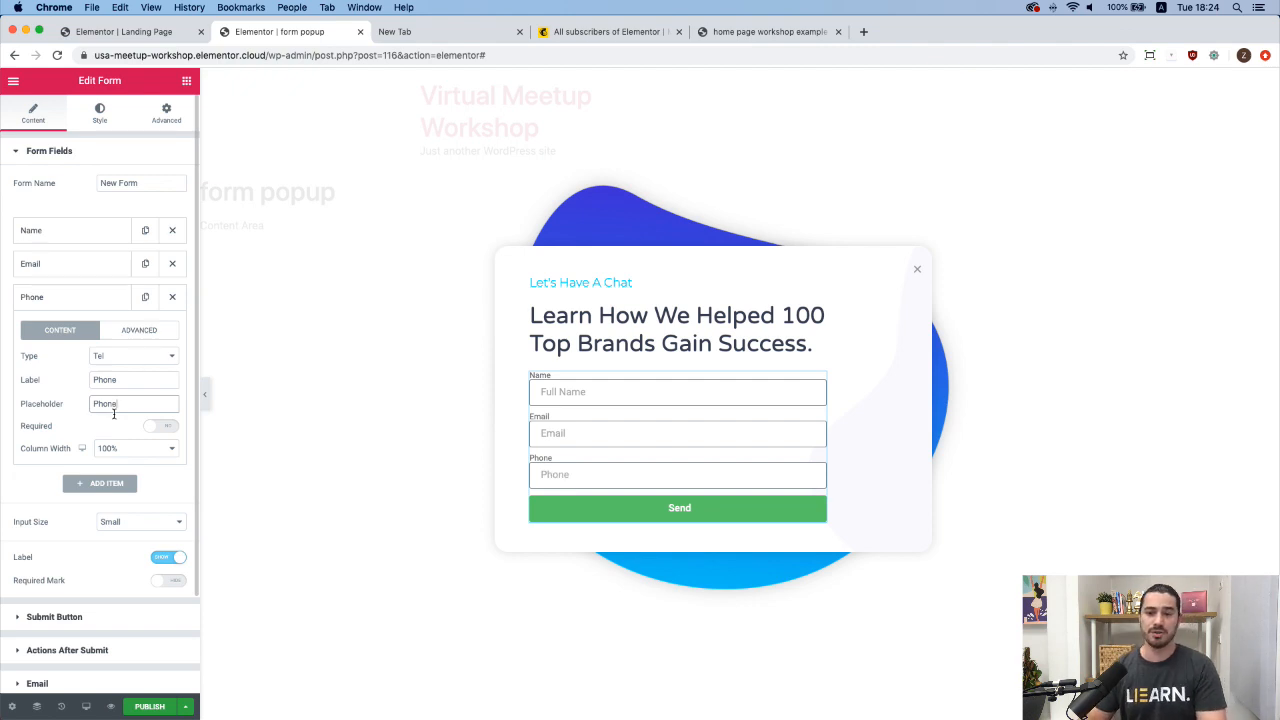
Drag Phone above Email in the form fields list and switch the Label toggle off.
click(104, 304)
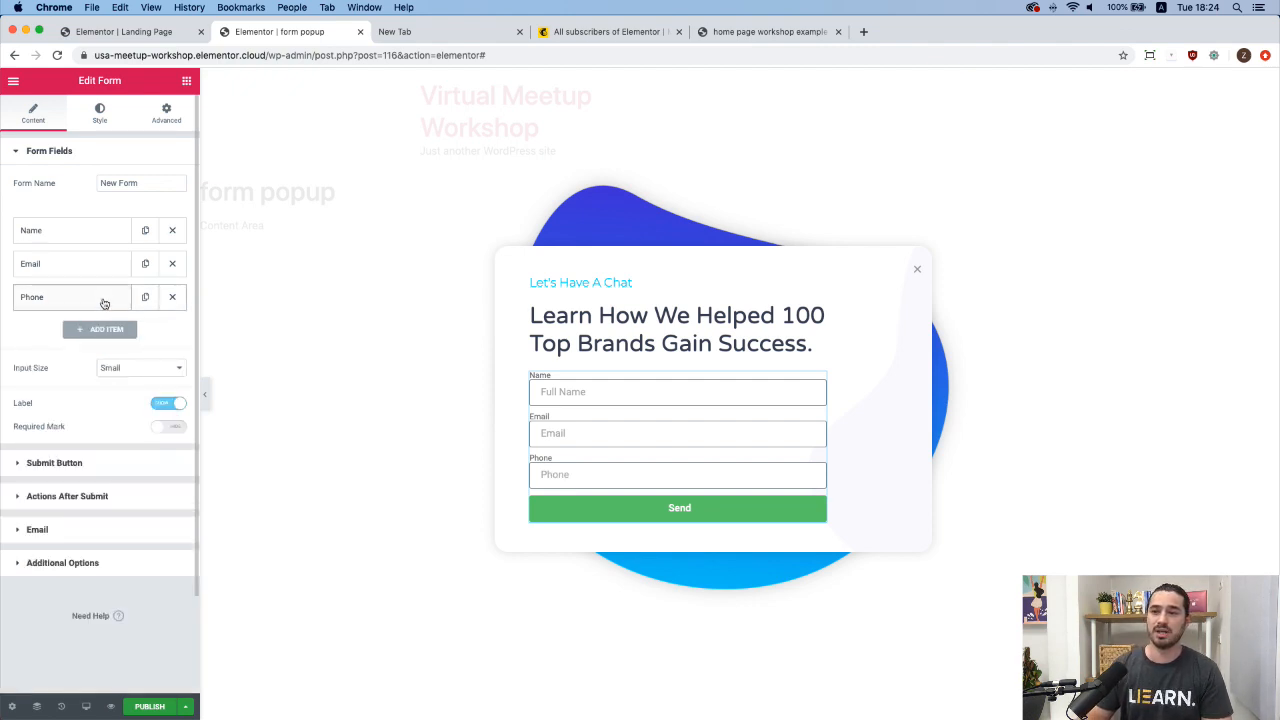
drag(106, 306, 103, 268)
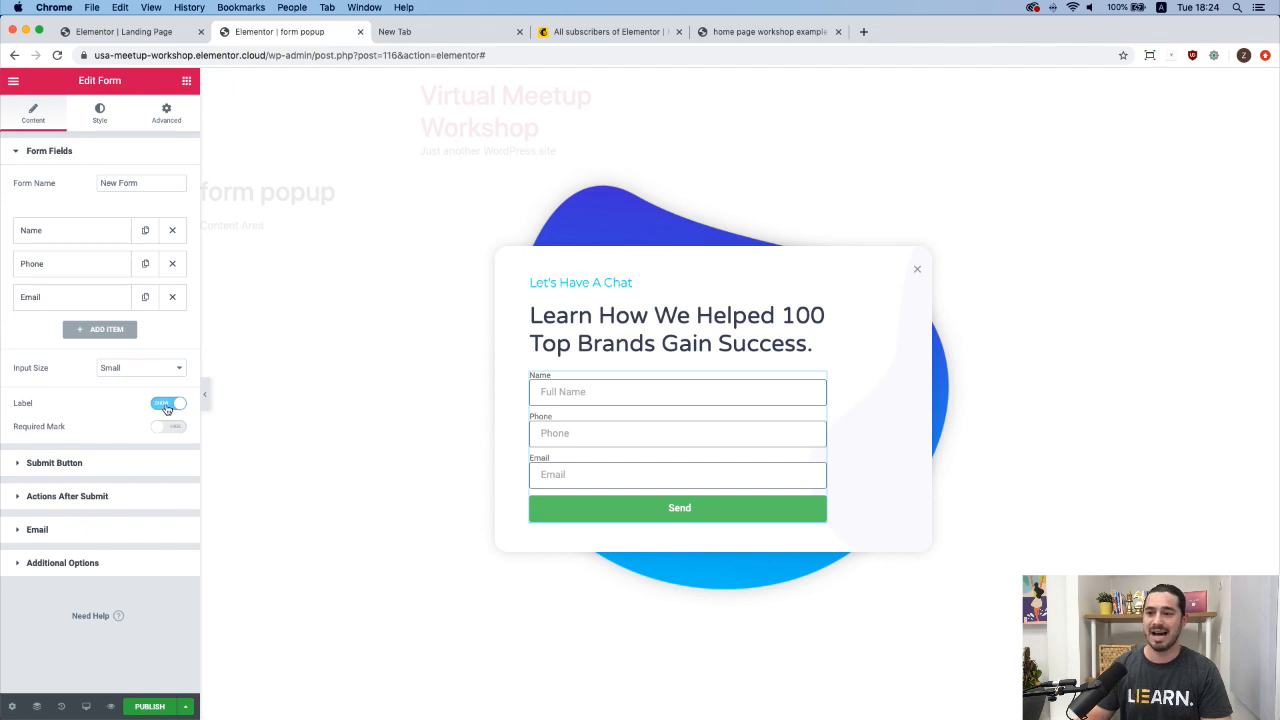
click(167, 405)
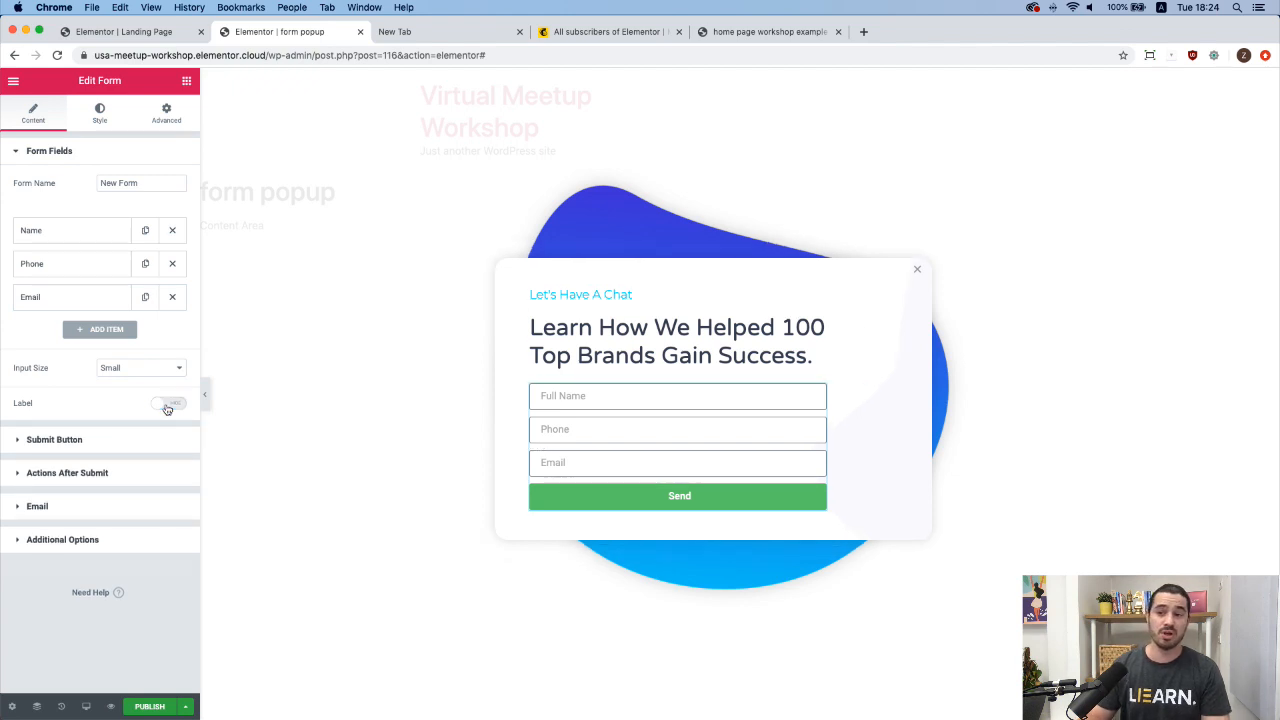
click(88, 299)
click(88, 299)
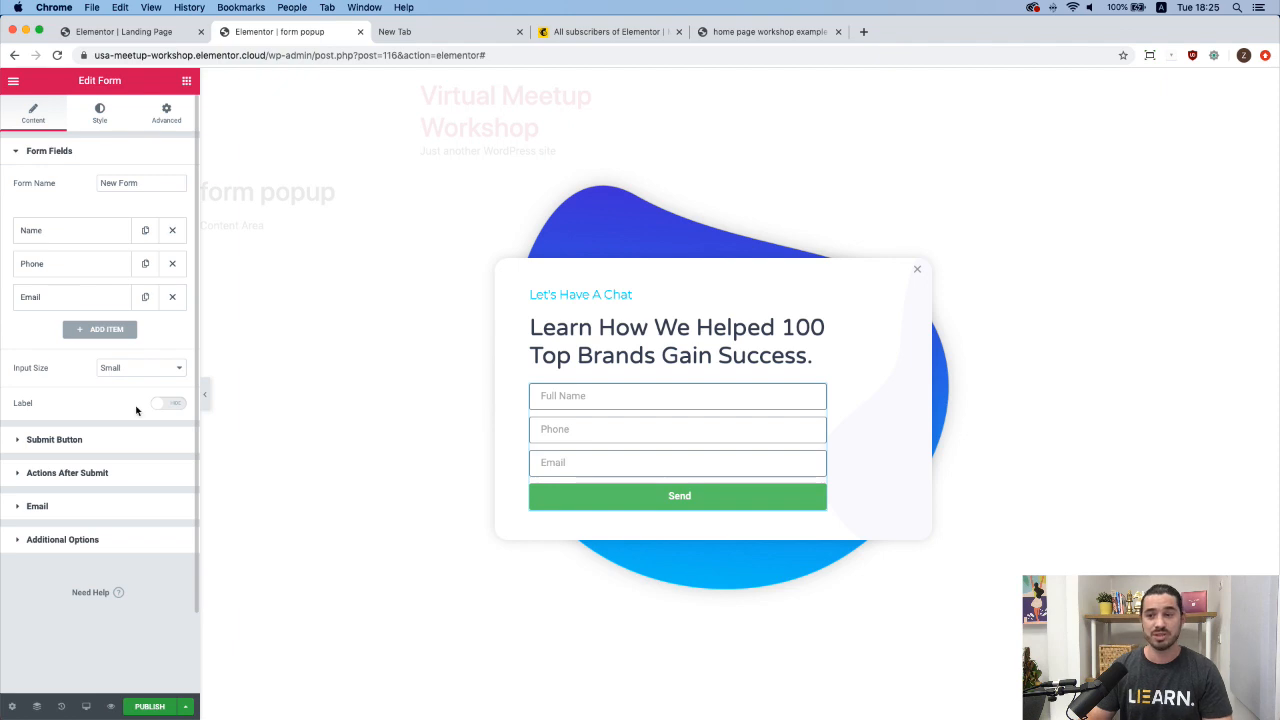
click(164, 405)
click(167, 405)
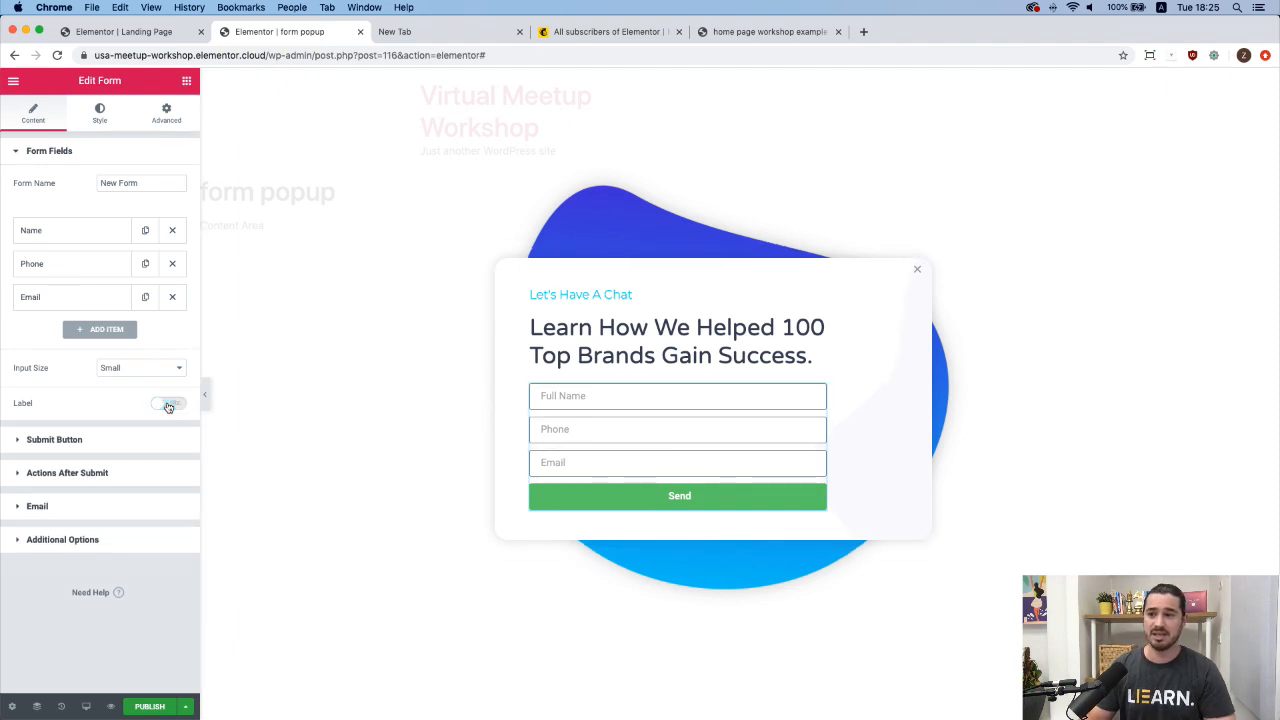
Make the Send button medium size and right-aligned.
click(97, 441)
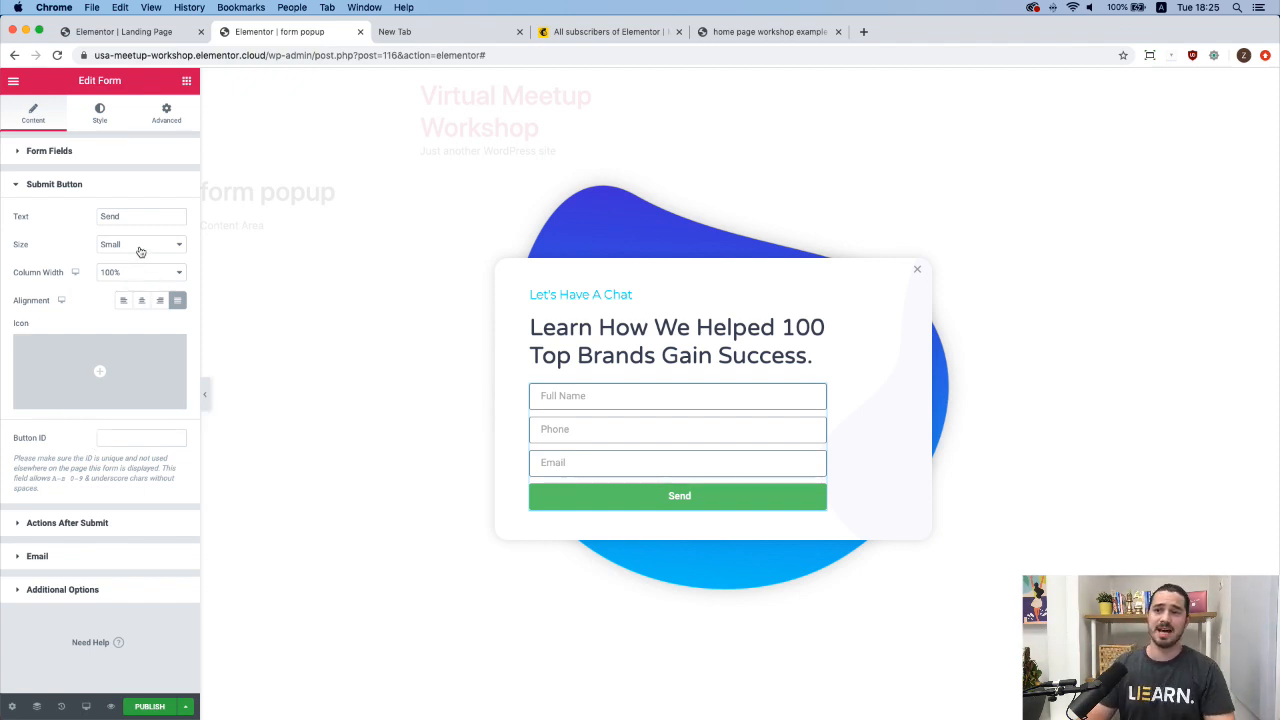
click(176, 246)
click(140, 256)
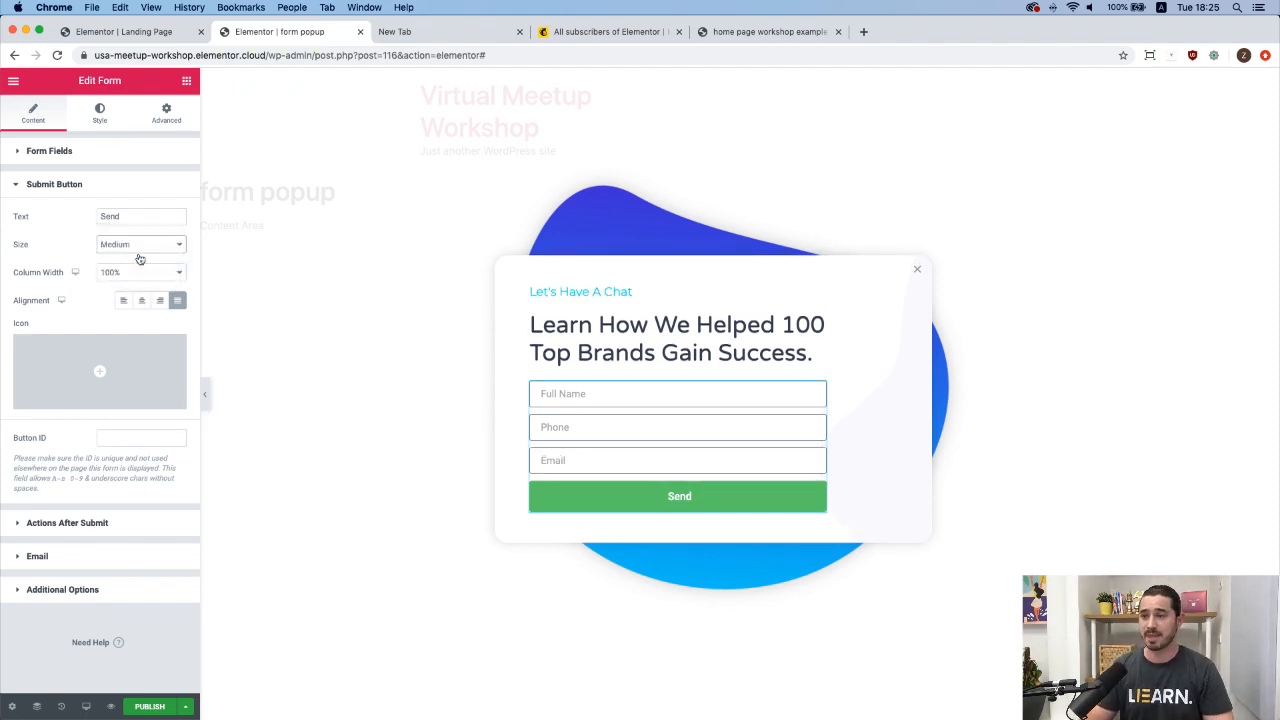
click(159, 302)
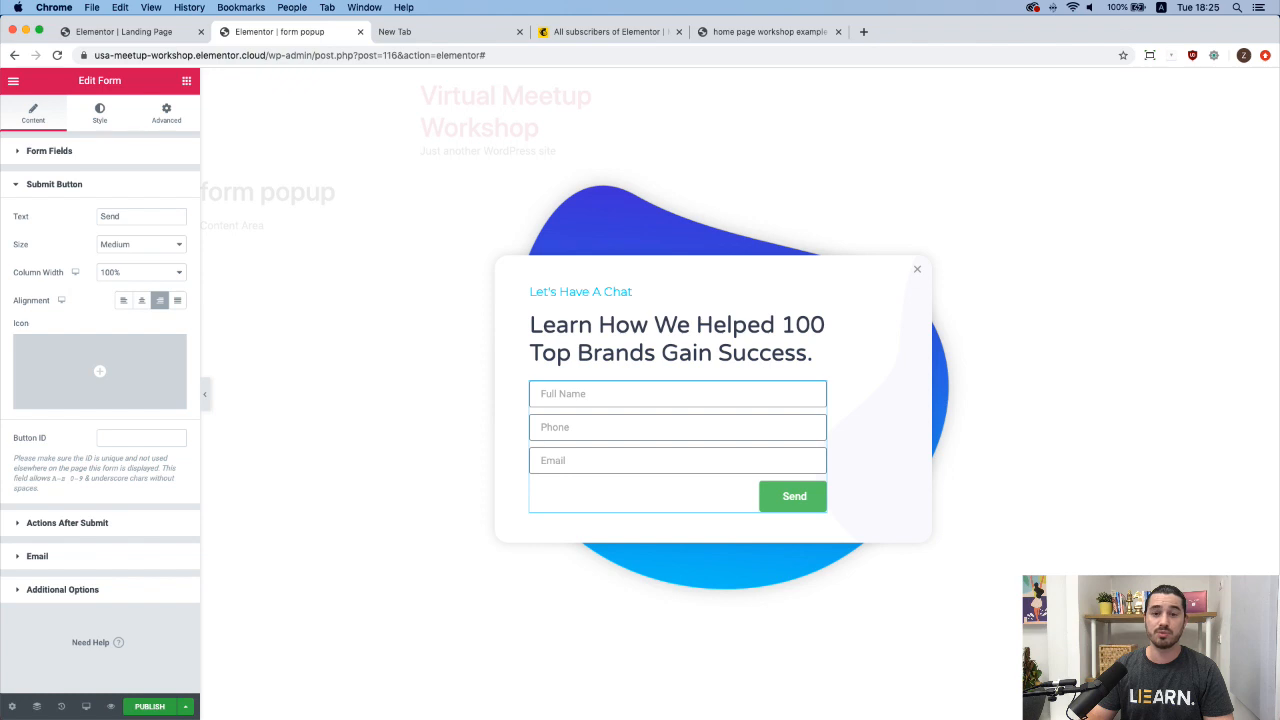
Add an arrow-right icon after the button text with icon spacing 10.
click(72, 365)
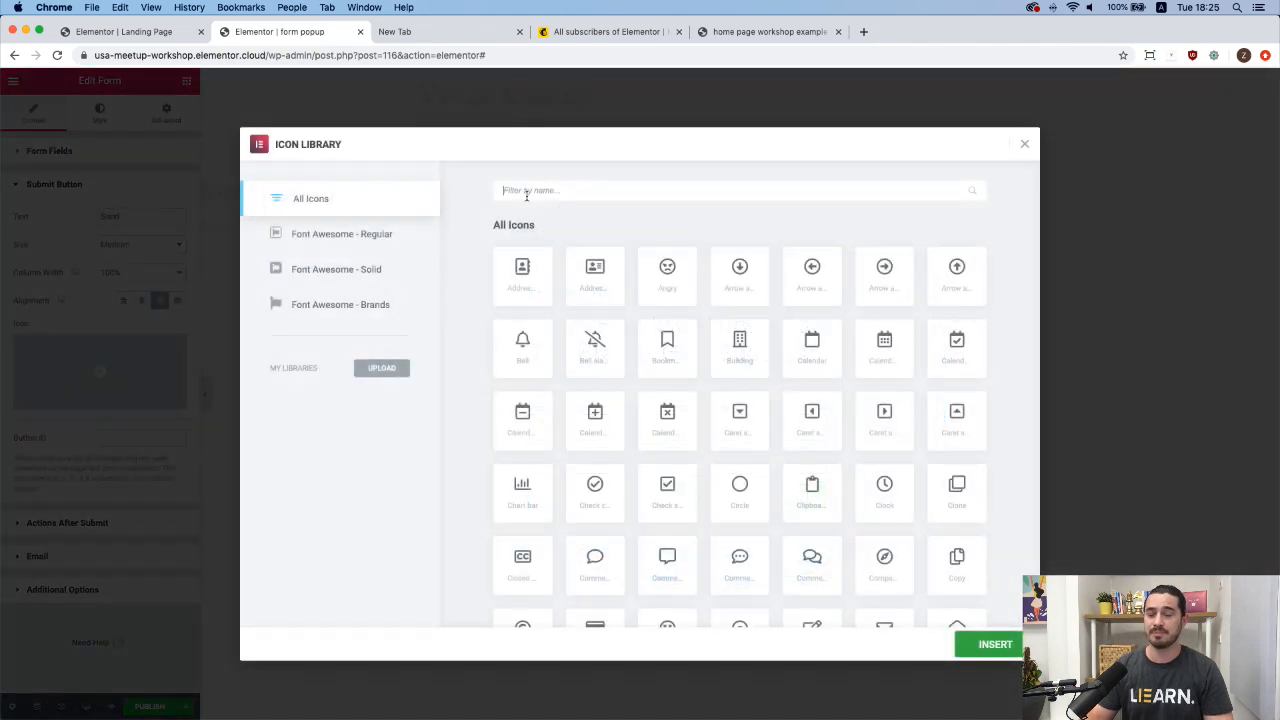
text(arrow right)
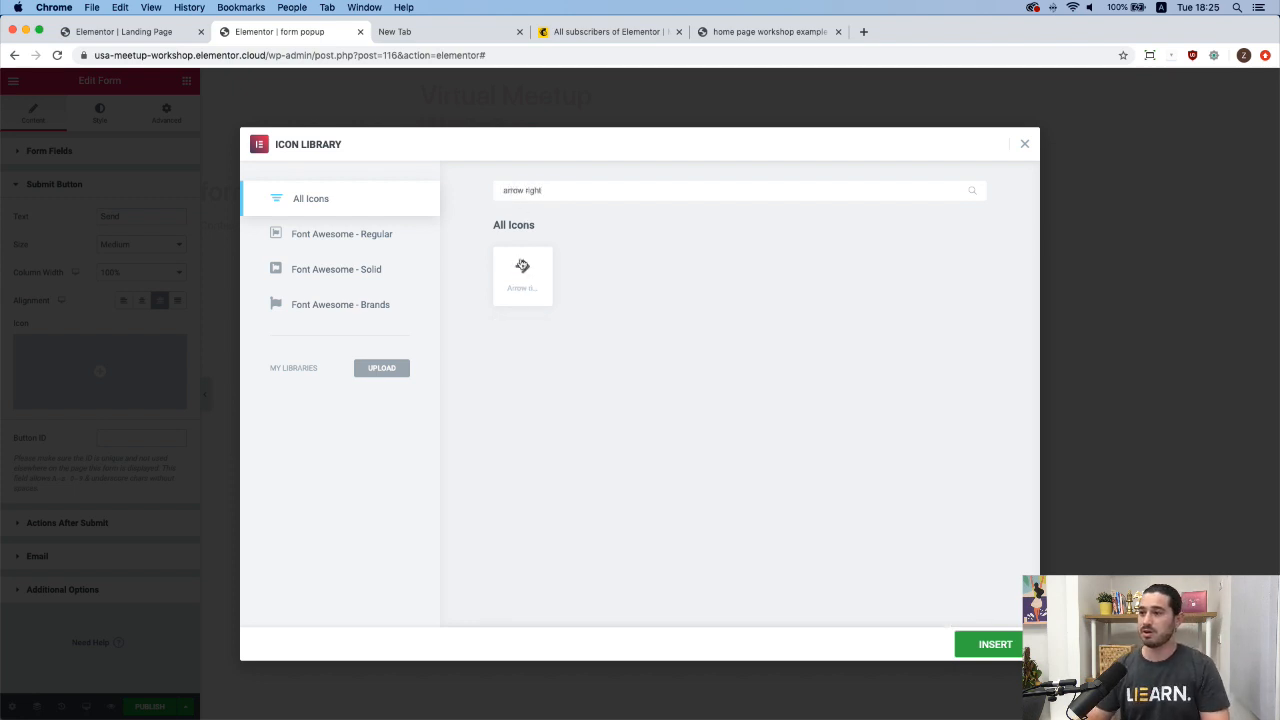
click(522, 272)
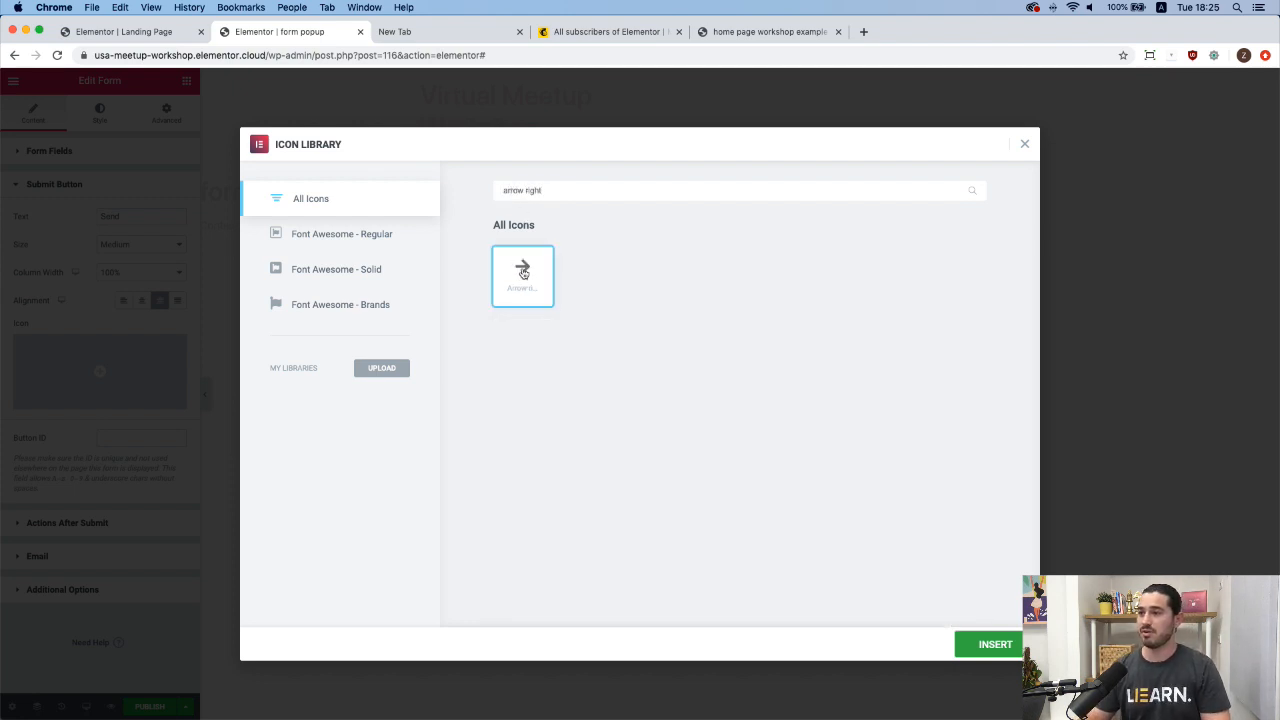
click(990, 644)
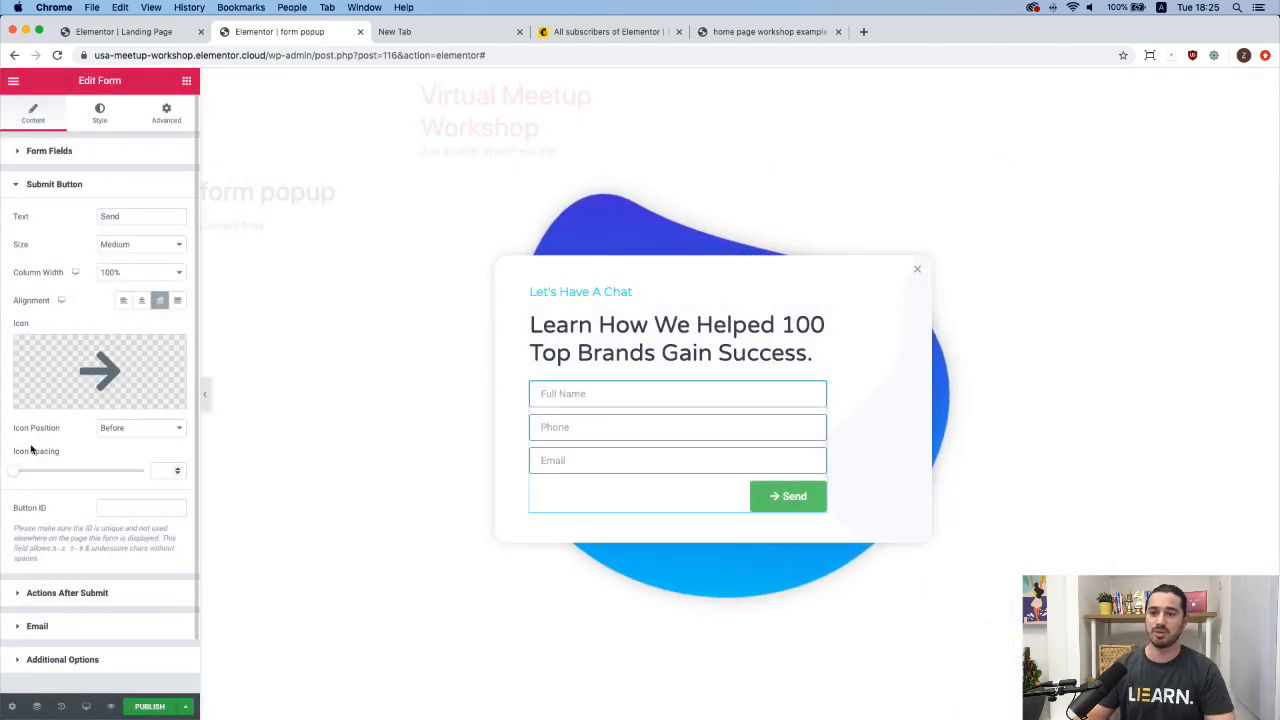
click(130, 428)
click(122, 439)
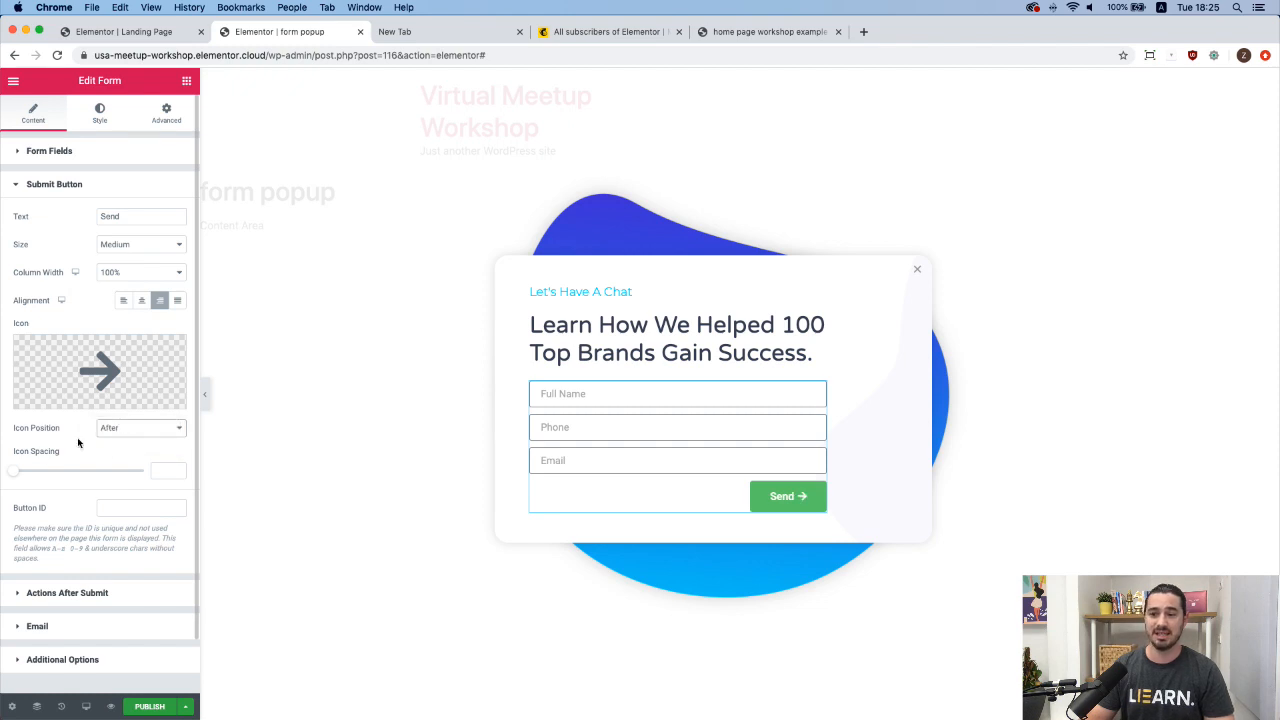
drag(16, 476, 40, 475)
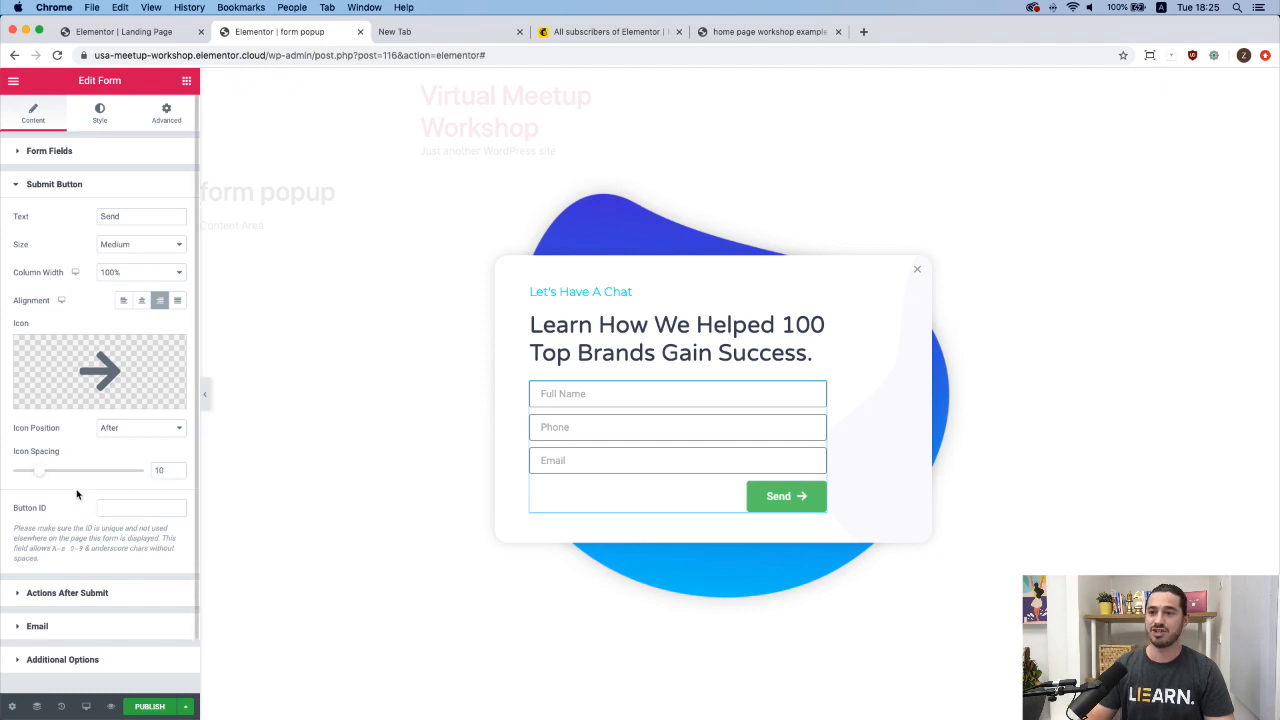
Check the Actions After Submit list, then set the form's Rows Gap to 15.
click(105, 592)
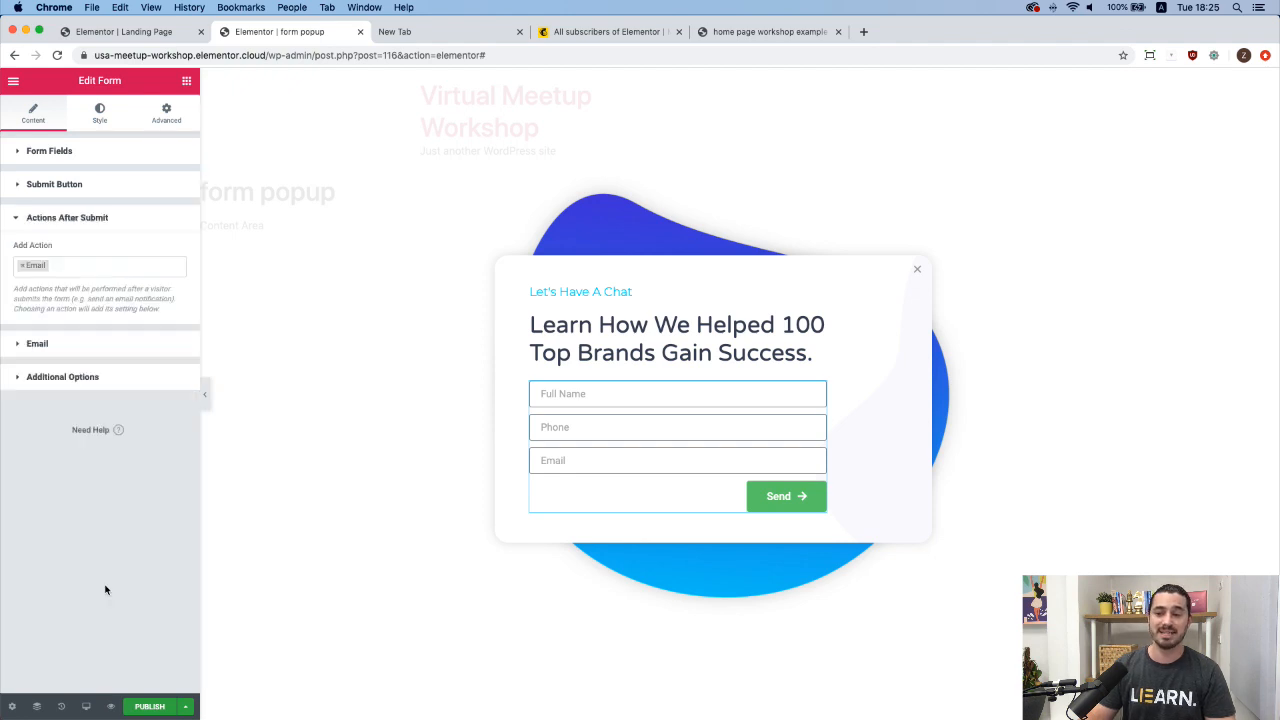
click(115, 268)
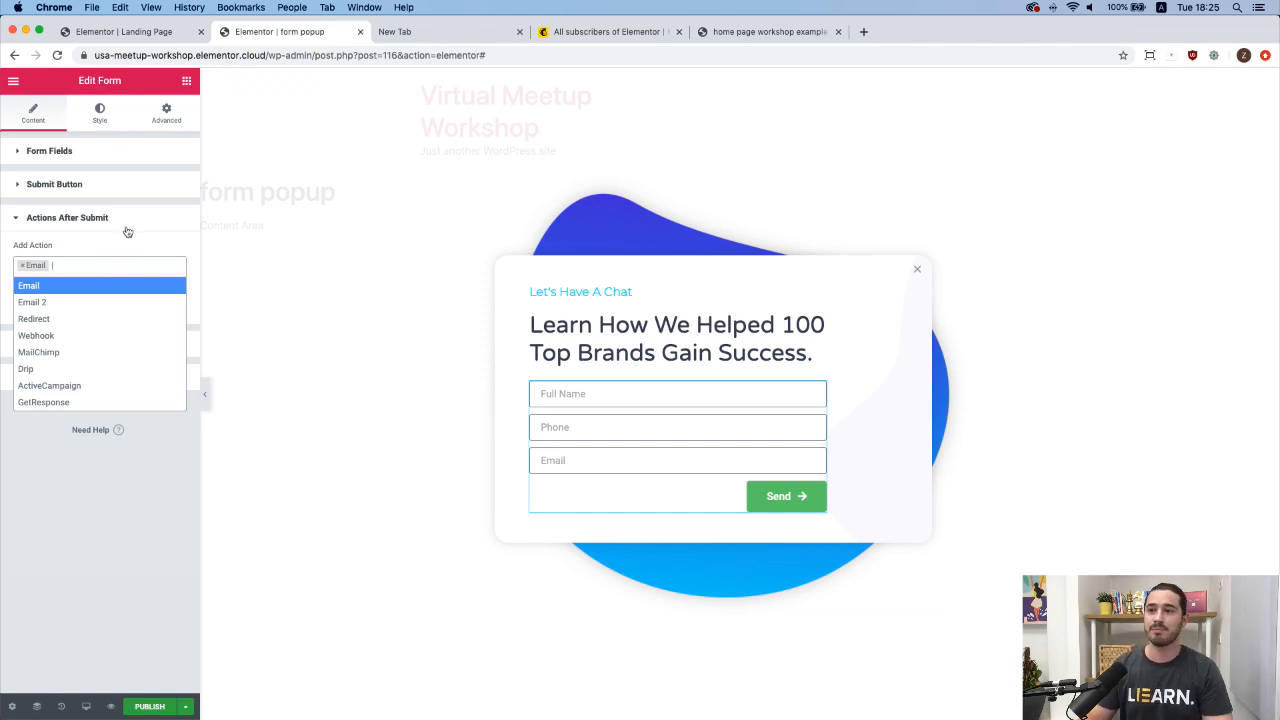
click(128, 223)
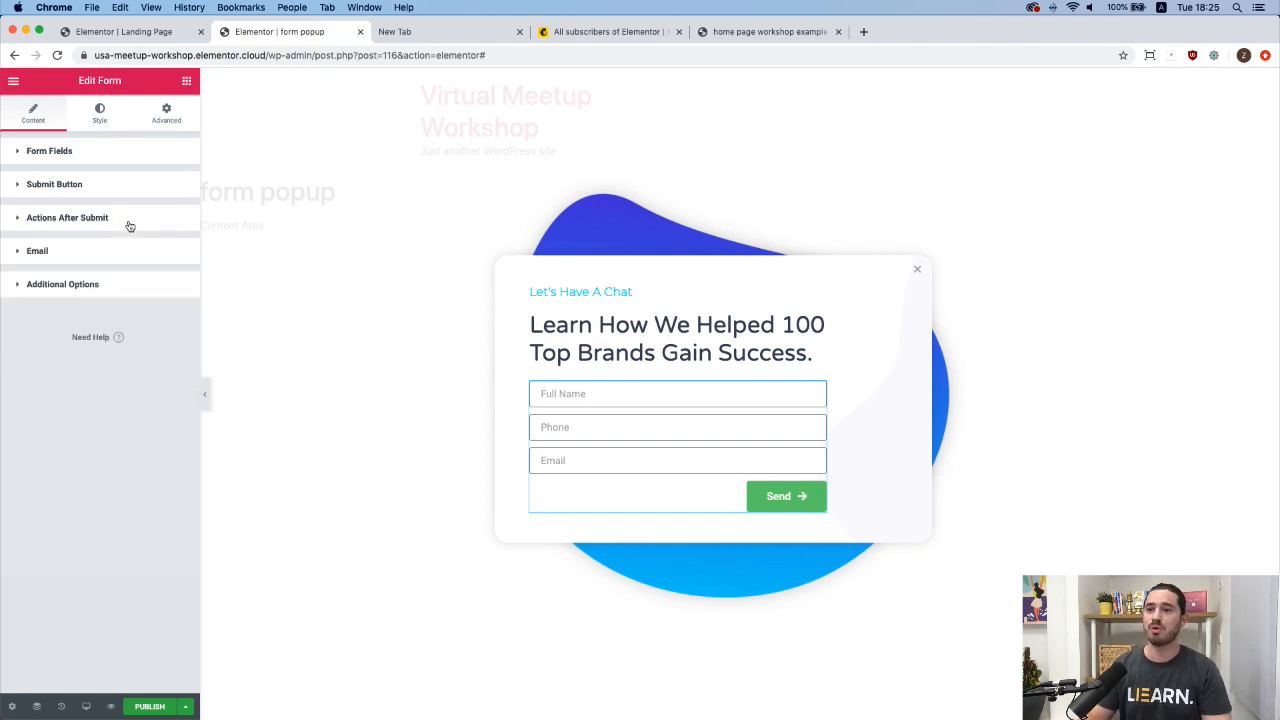
click(100, 118)
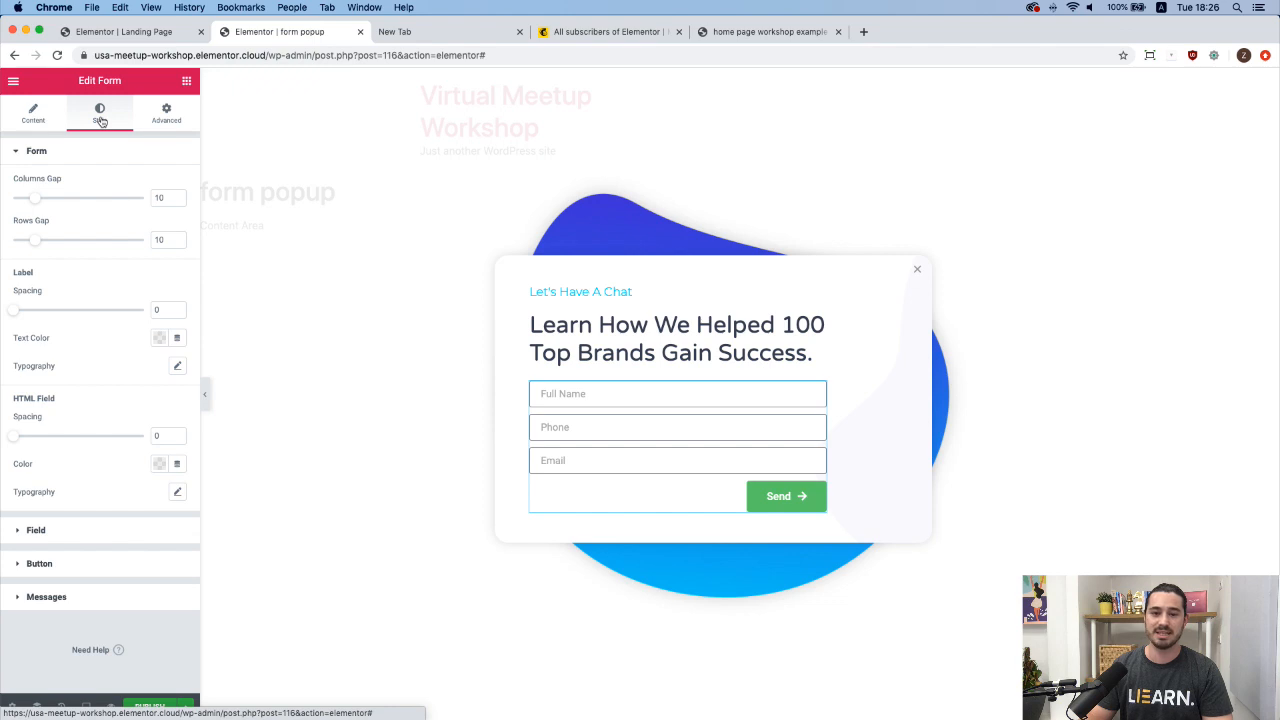
drag(31, 240, 44, 244)
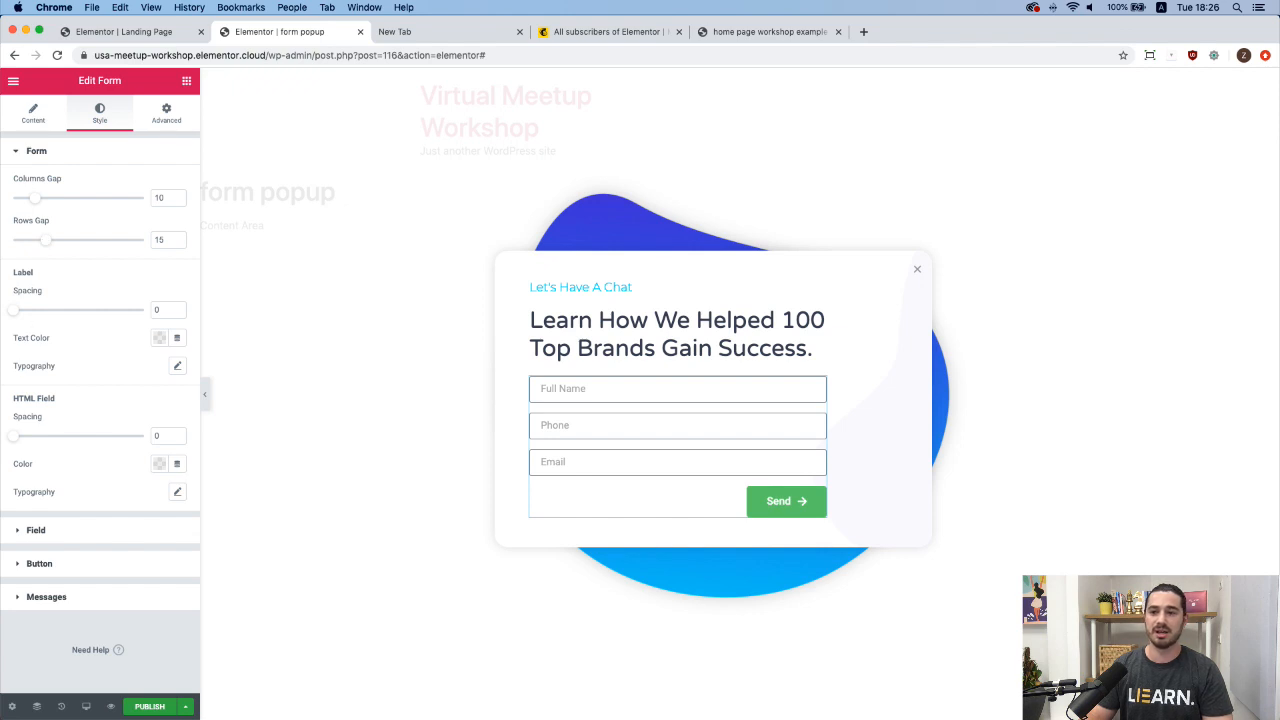
click(105, 152)
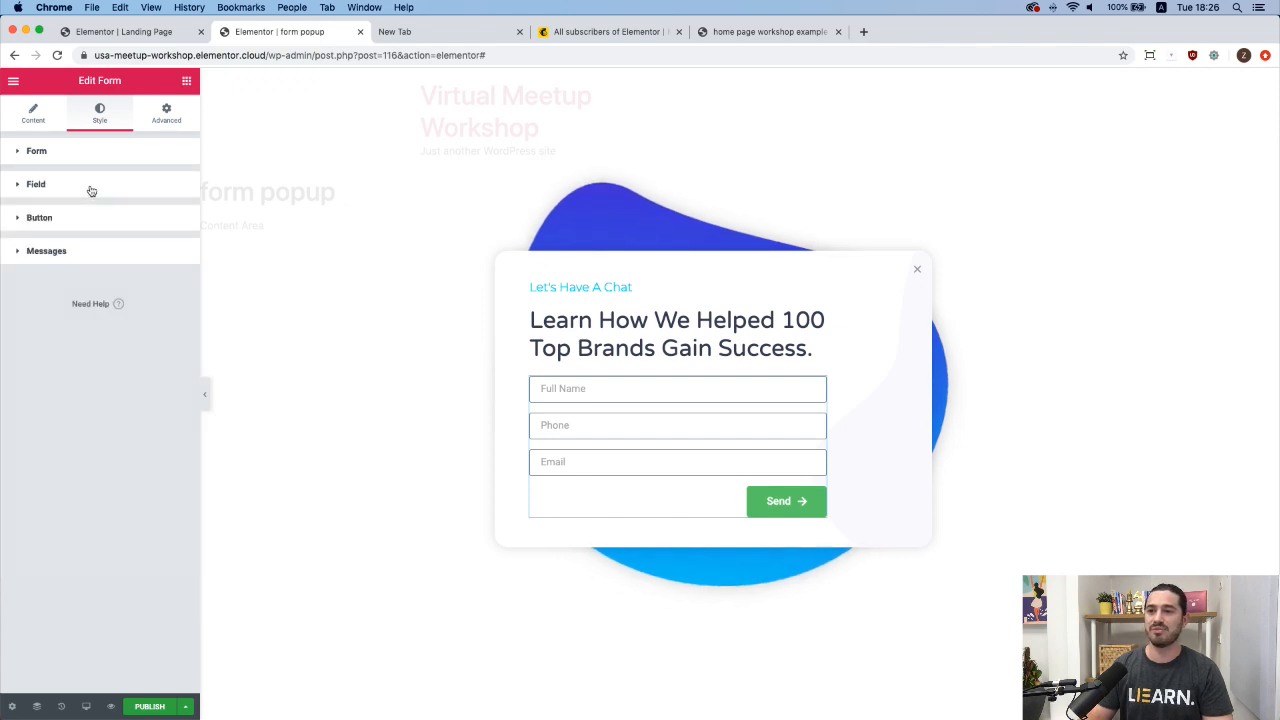
Set the form fields' text colour to the dark slate swatch.
click(91, 190)
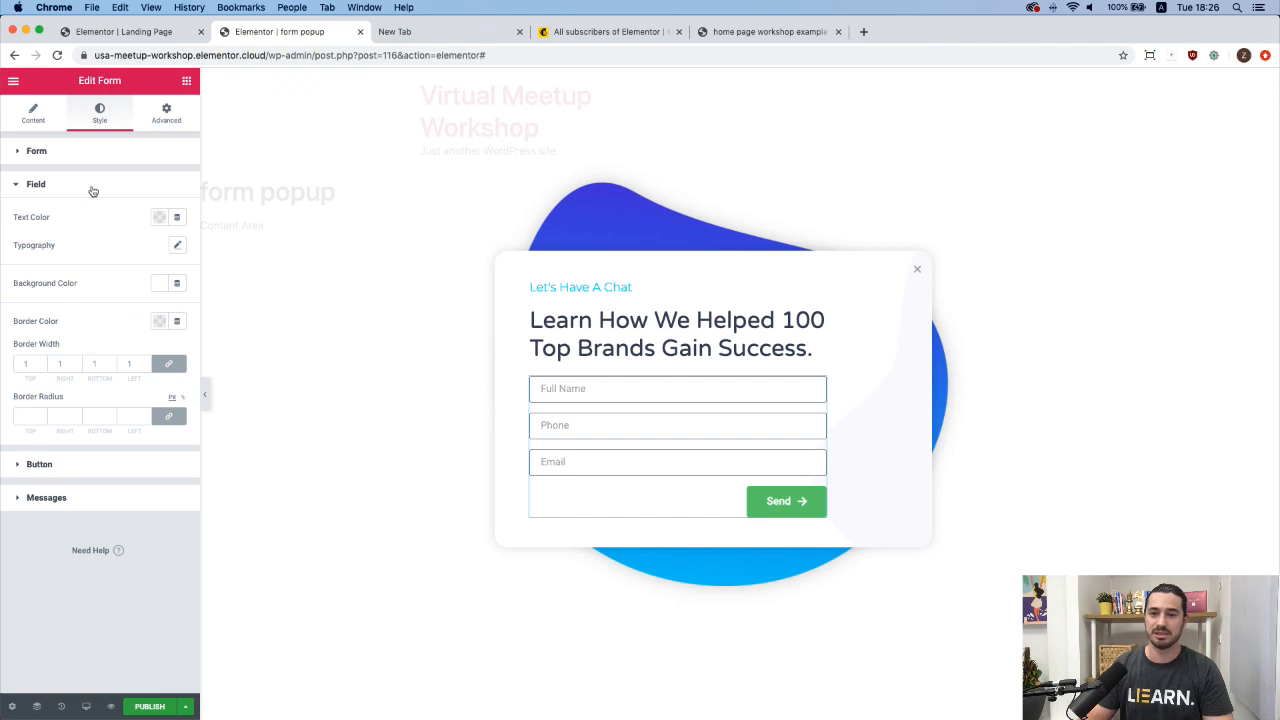
click(159, 217)
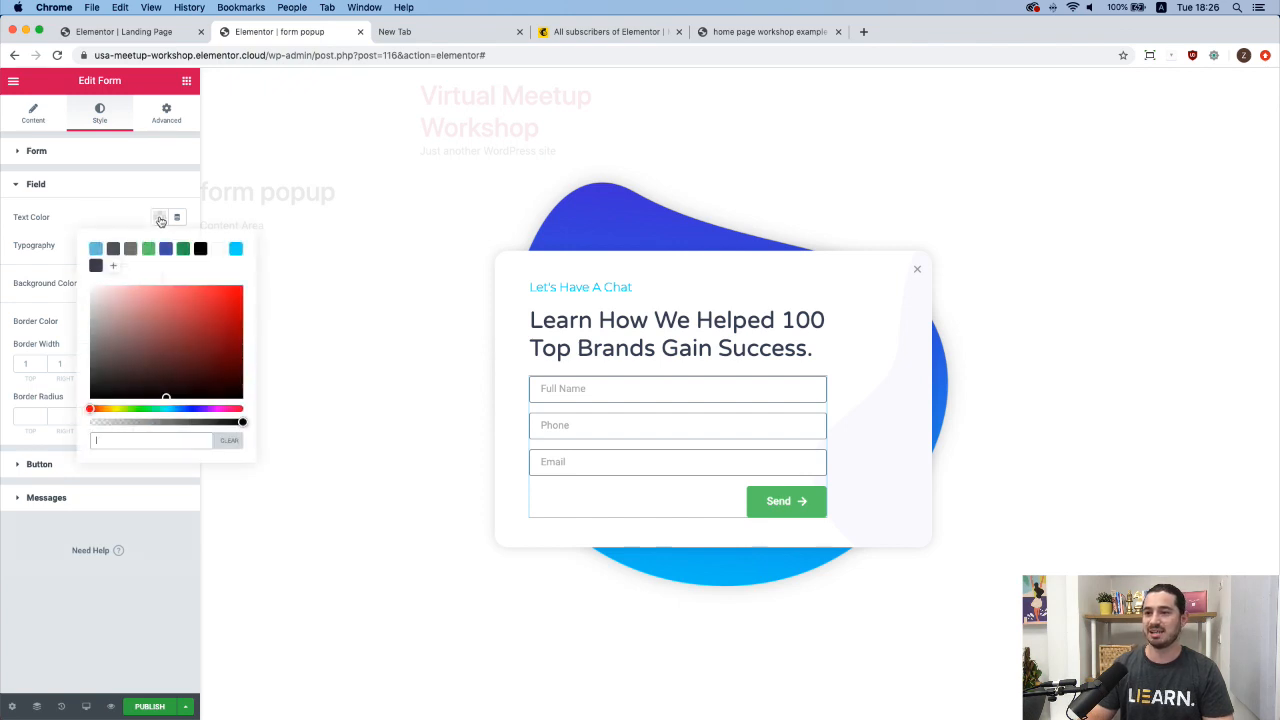
click(96, 266)
click(130, 217)
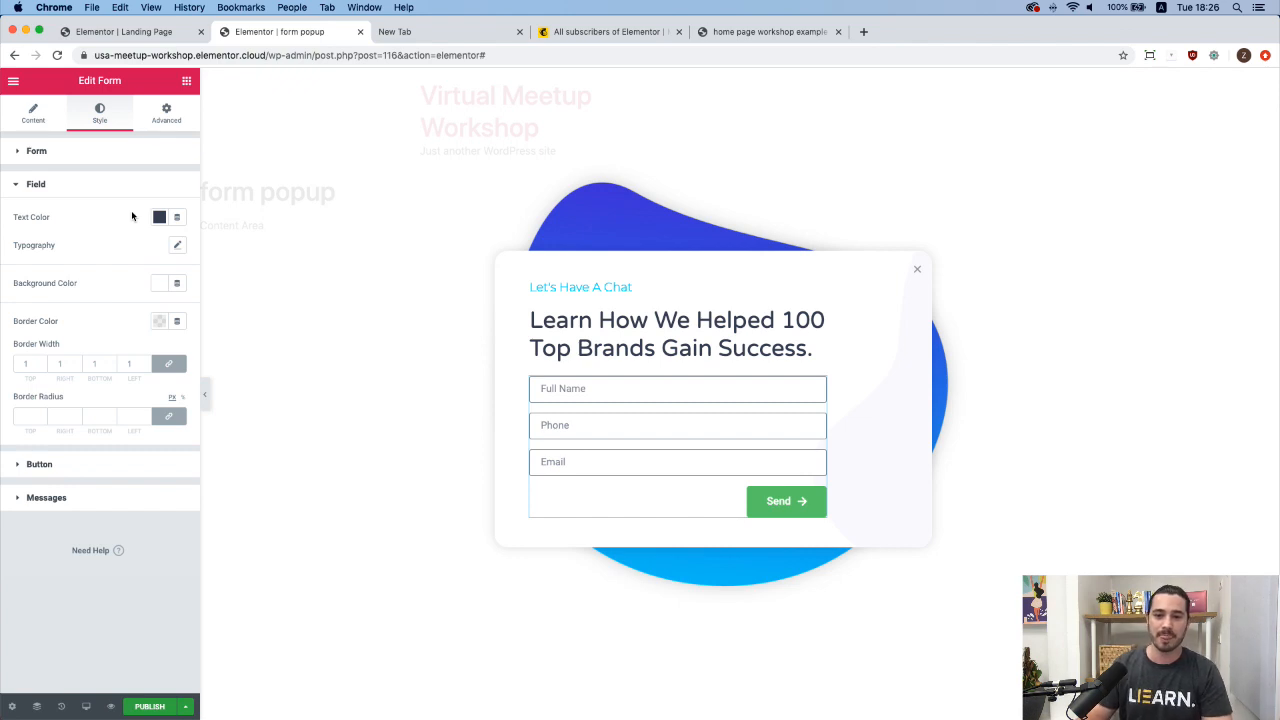
Set the field typography to Montserrat at size 15.
click(177, 245)
click(120, 283)
text(monptser)
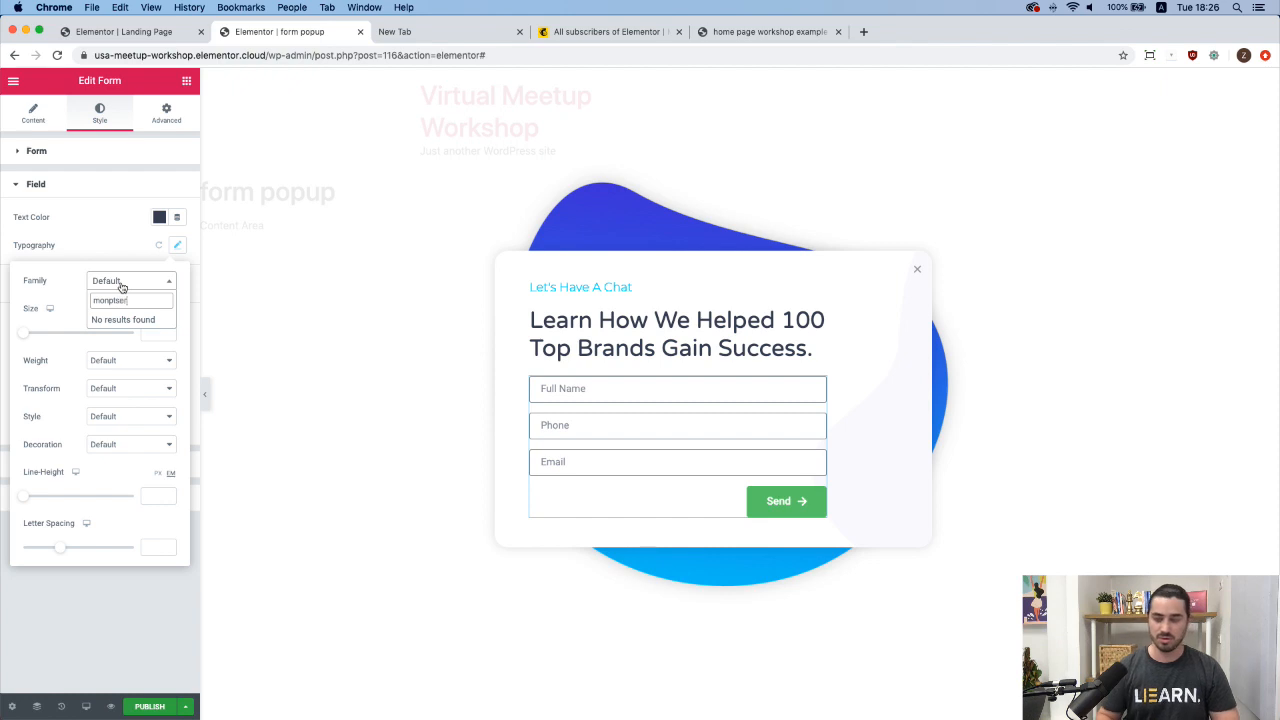
key(BackSpace)
key(BackSpace)
key(BackSpace)
key(BackSpace)
key(BackSpace)
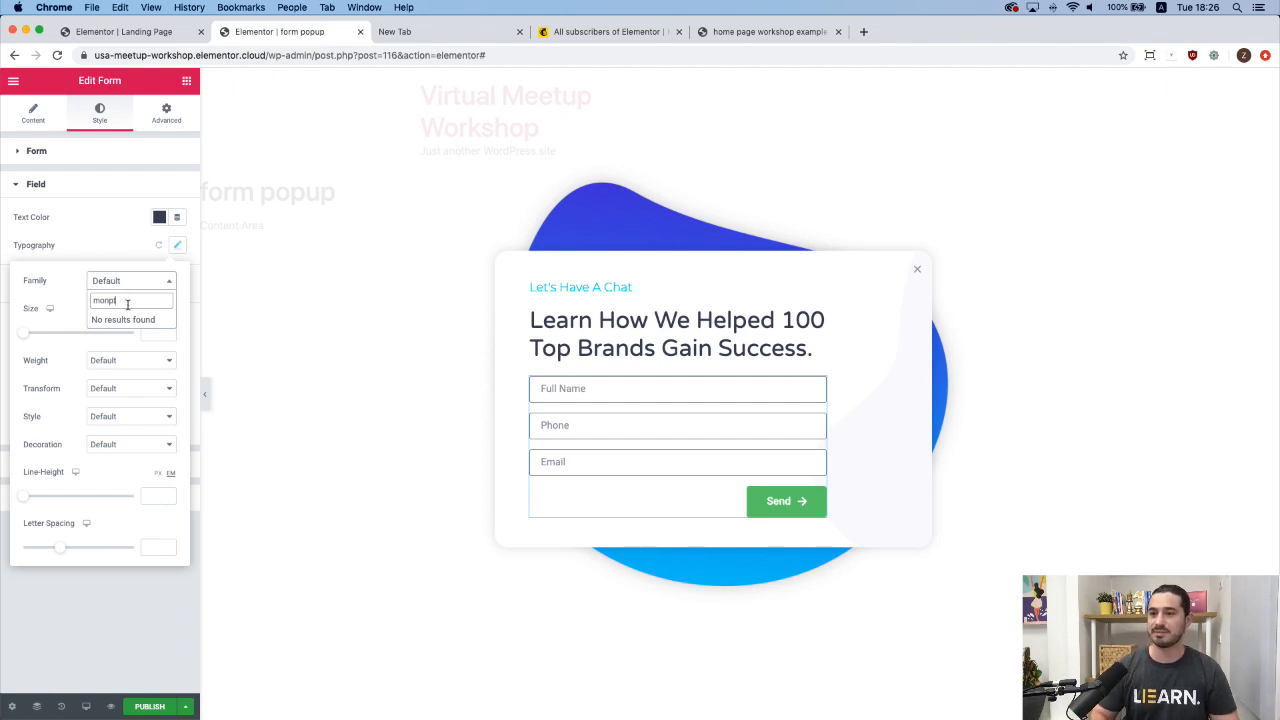
text(tser)
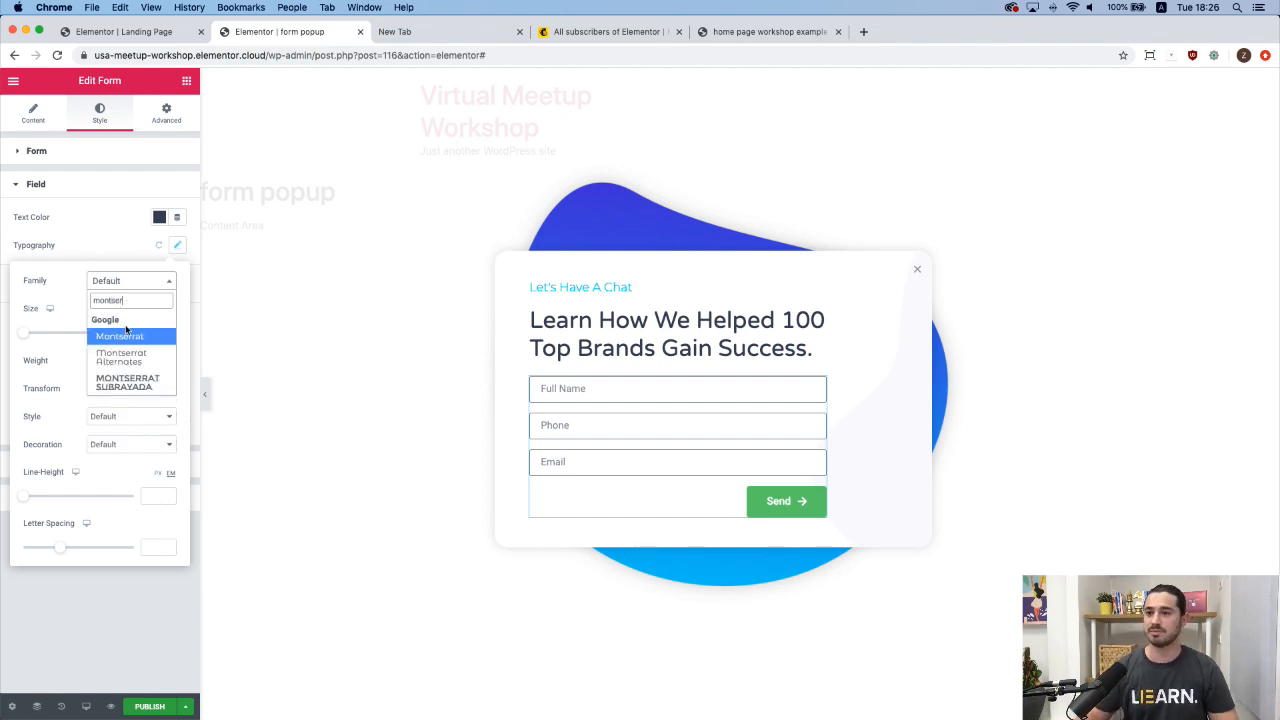
click(128, 337)
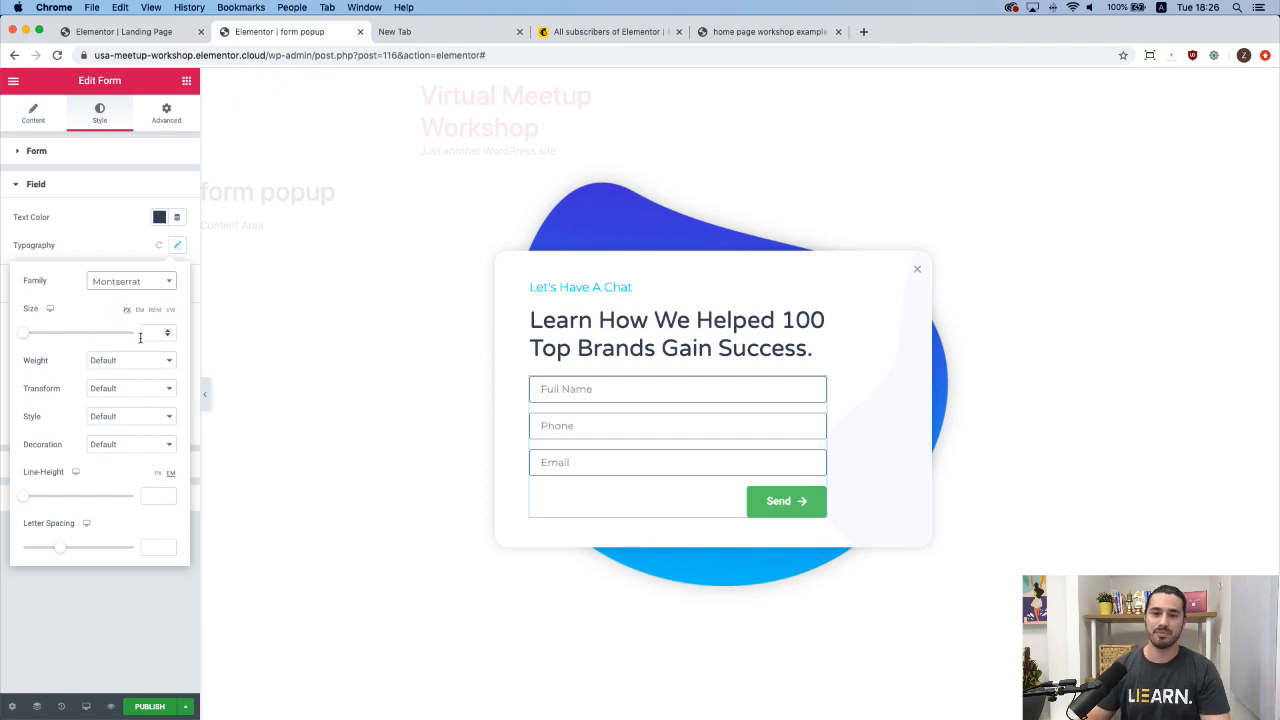
click(149, 337)
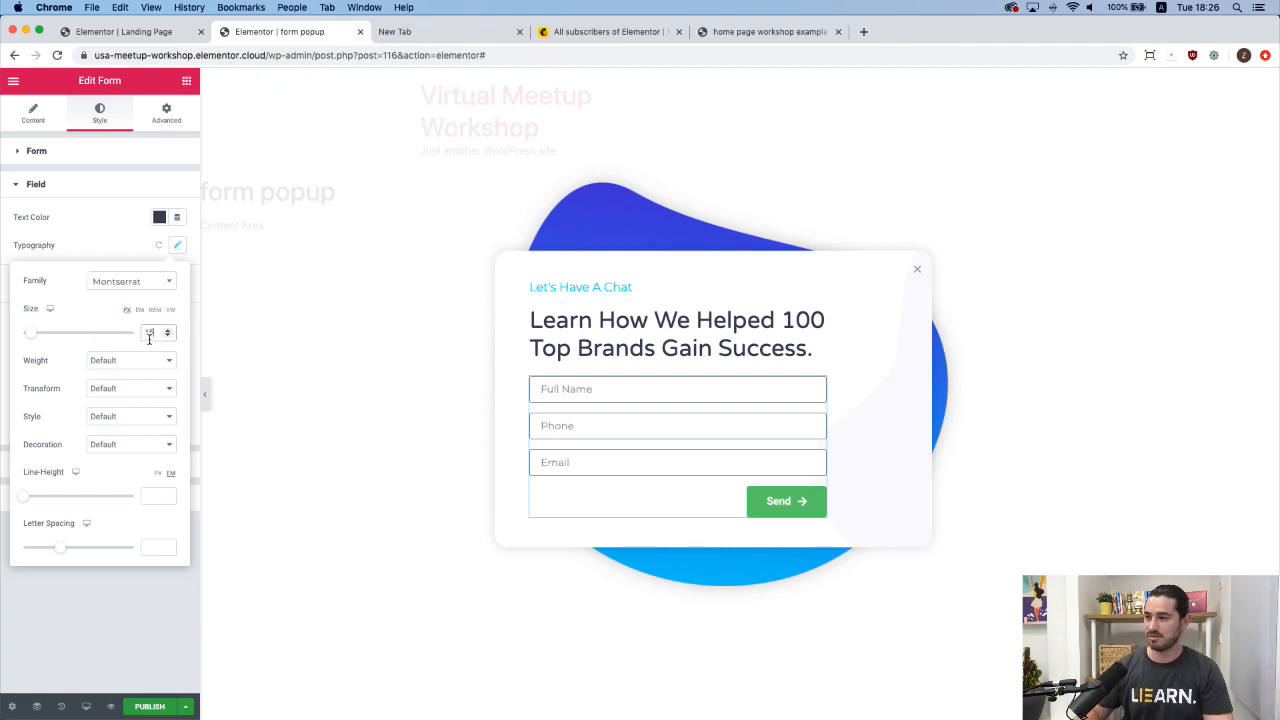
text(15)
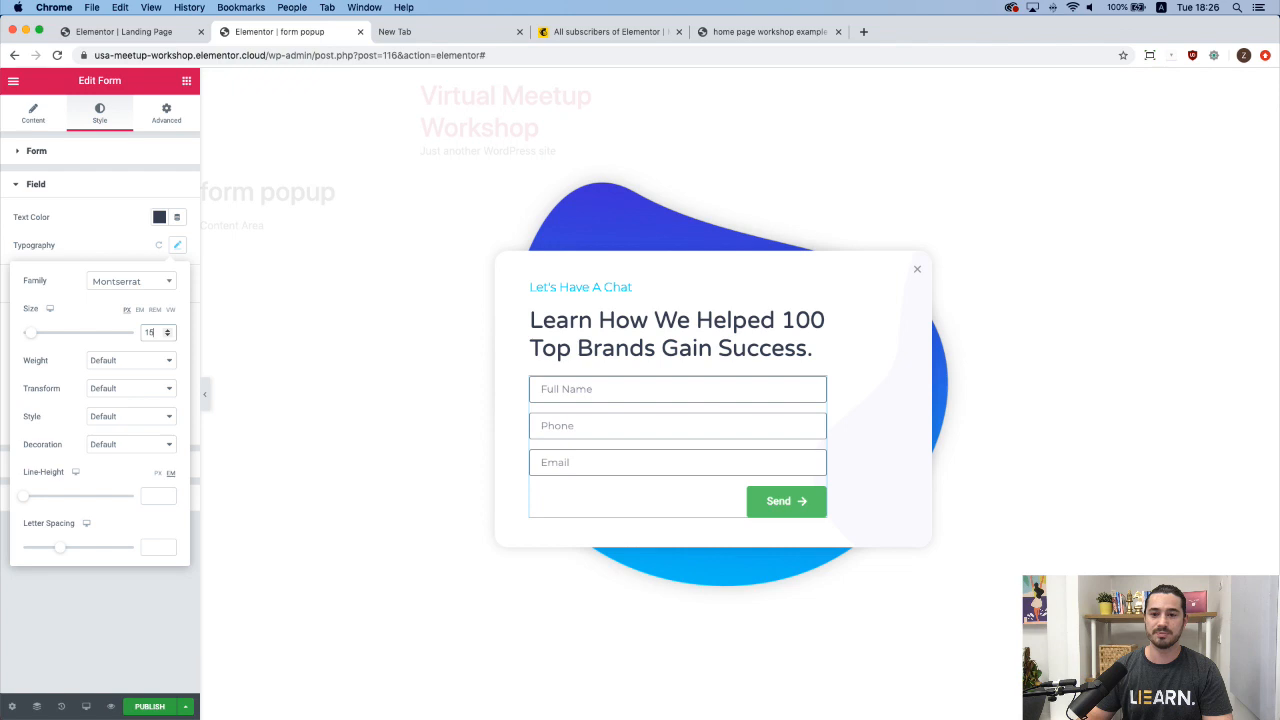
click(109, 248)
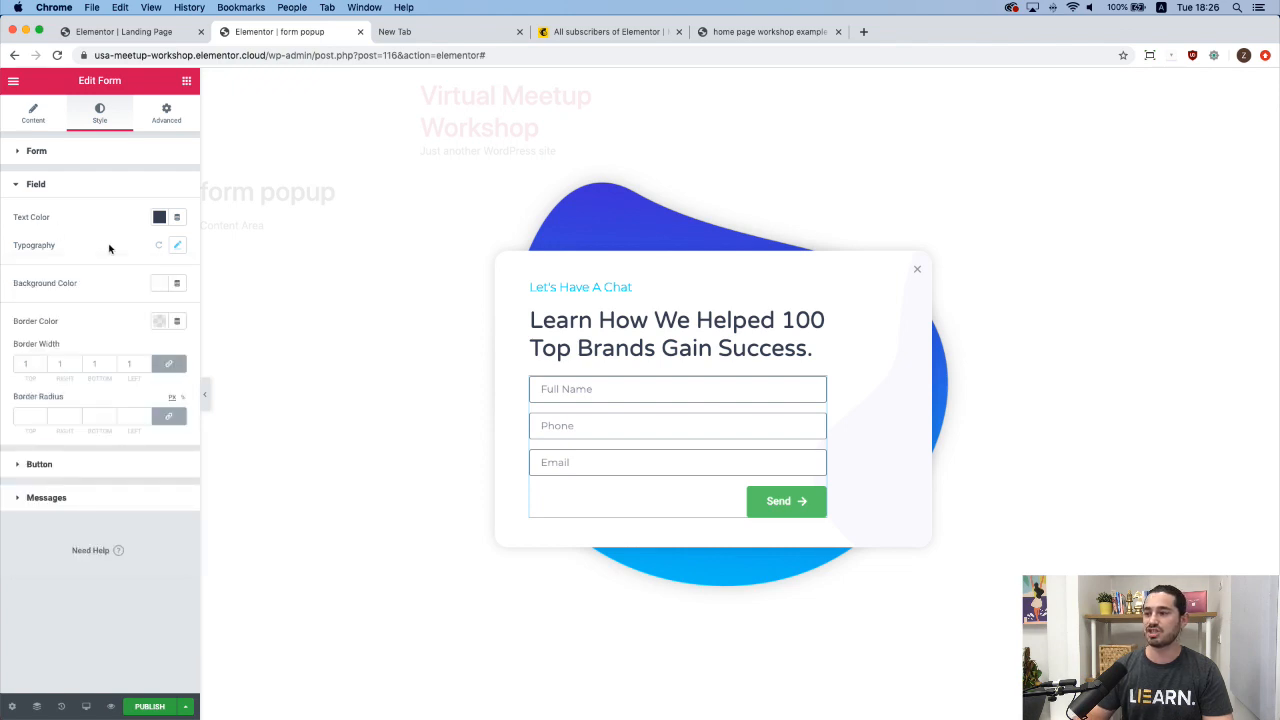
Give the form fields a #FAFAFA background colour.
click(159, 284)
text(#FAFAFA)
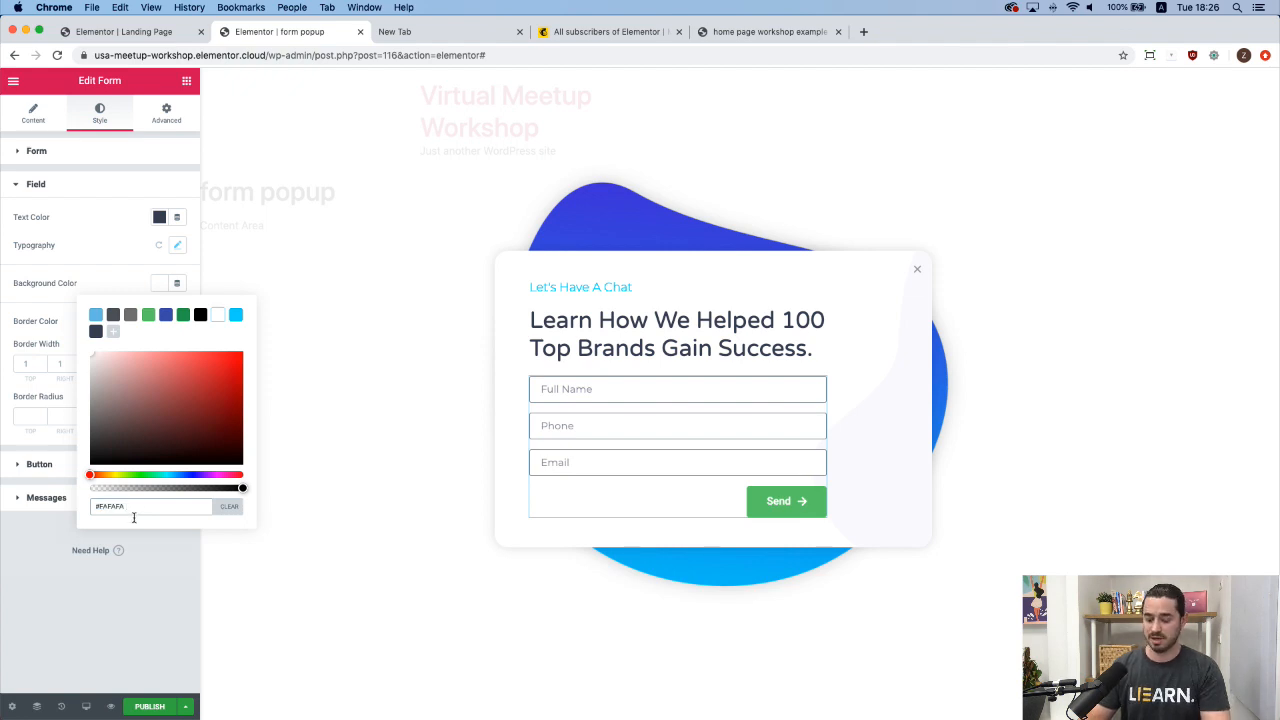
click(140, 287)
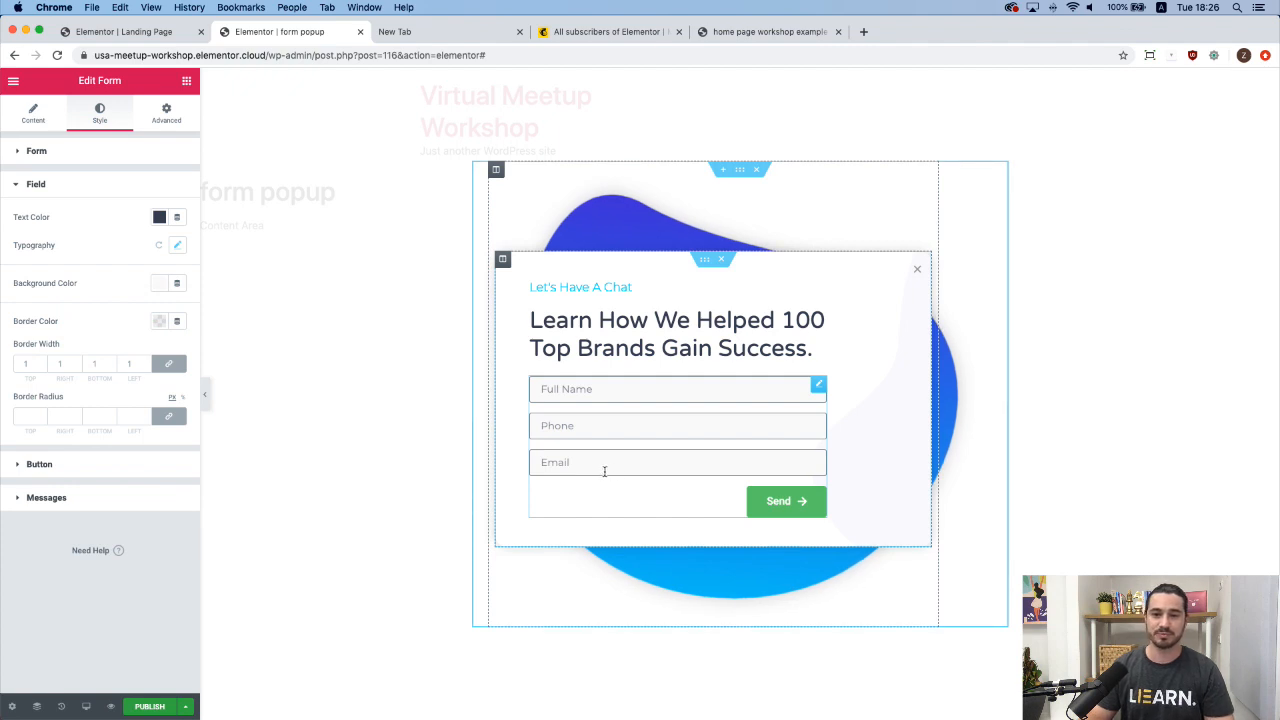
Set field border width to 0 and border radius to 5, then preview the popup.
click(129, 366)
text(0)
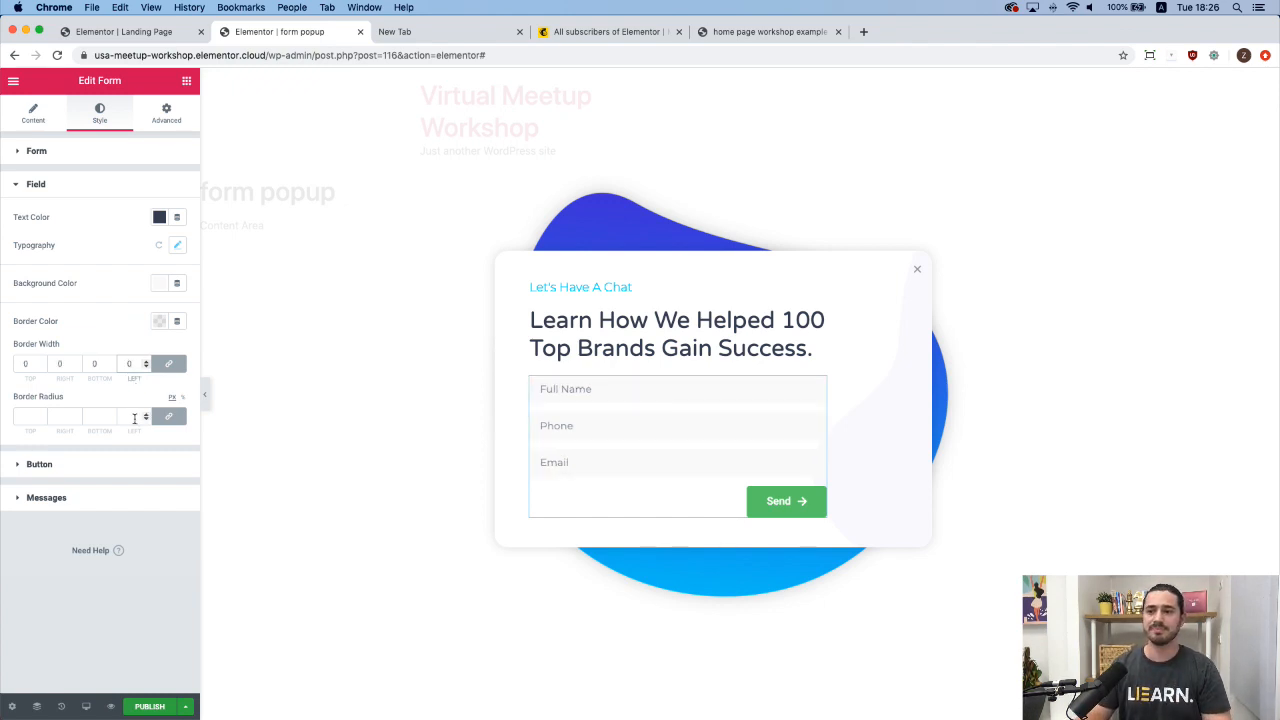
click(131, 417)
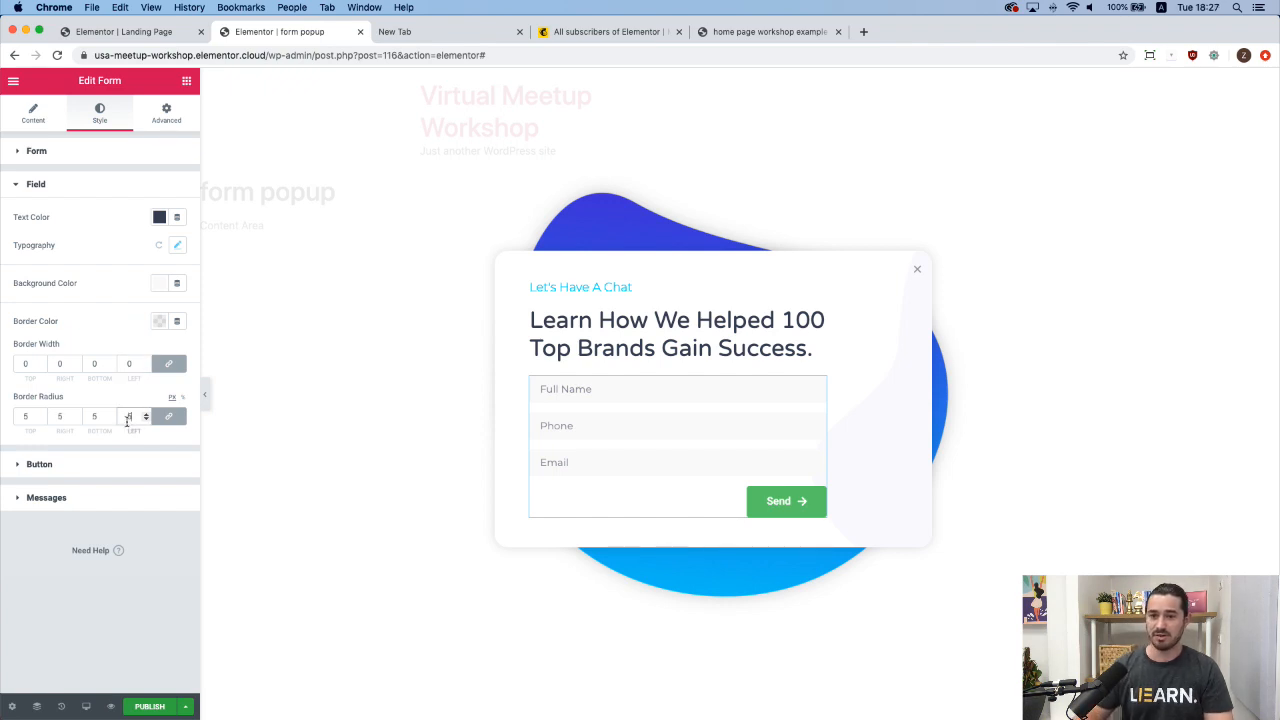
text(5)
click(204, 394)
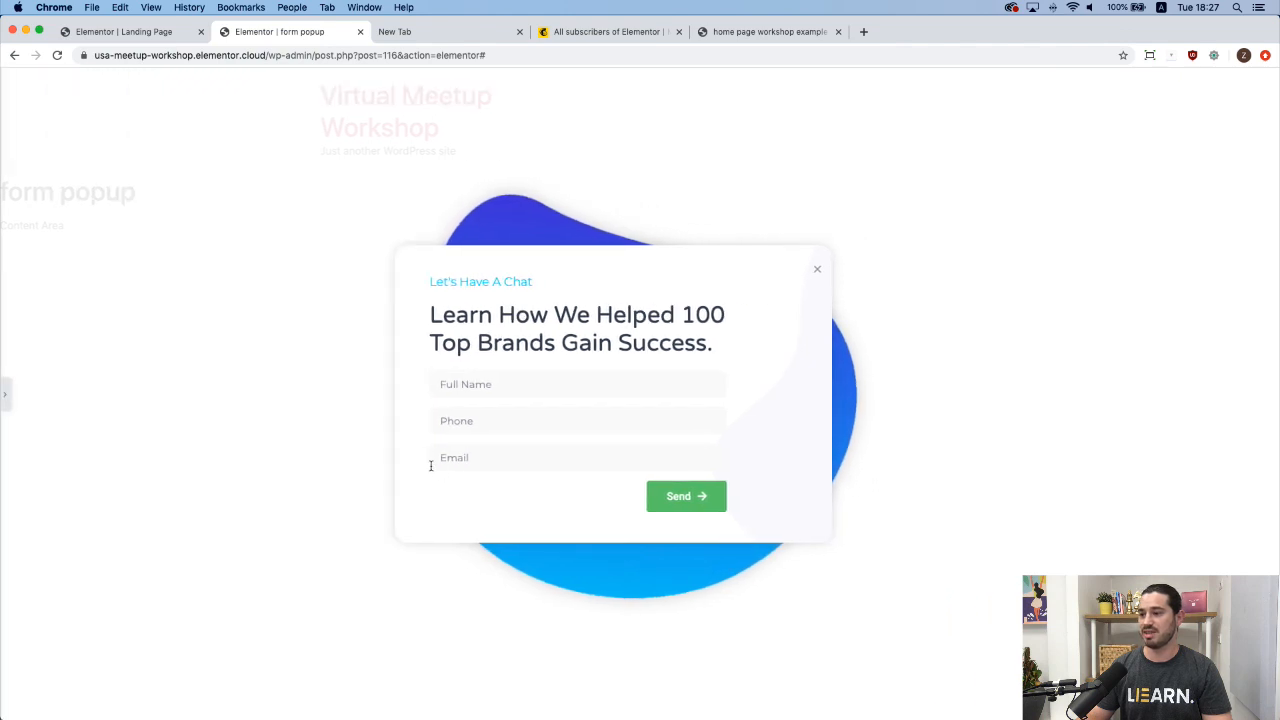
click(5, 394)
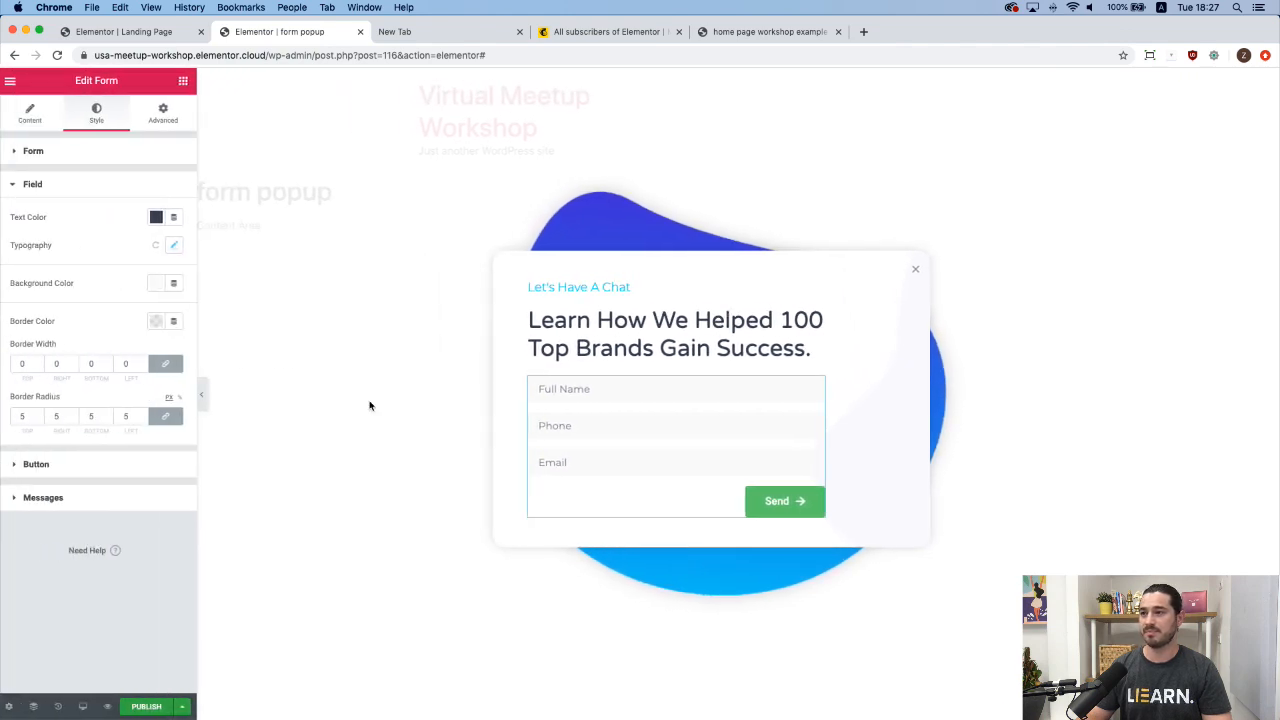
Set the Send button background to the cyan preset and its text to white.
click(92, 468)
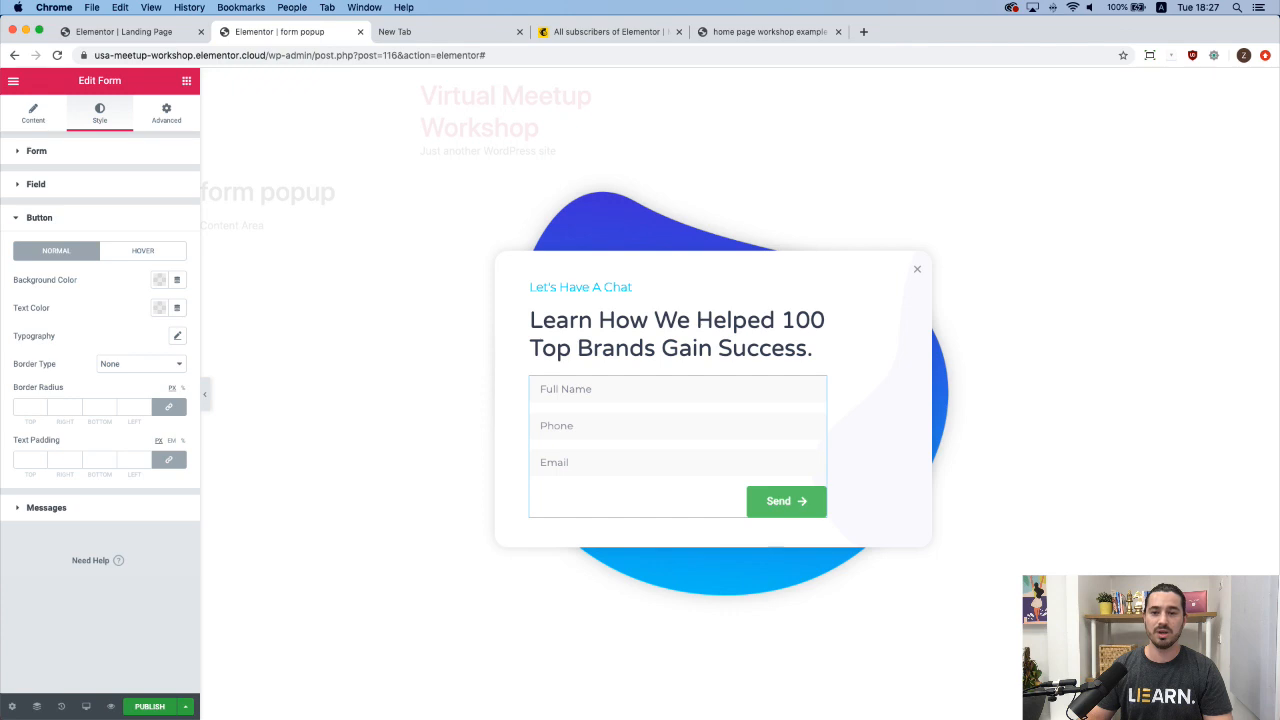
click(160, 280)
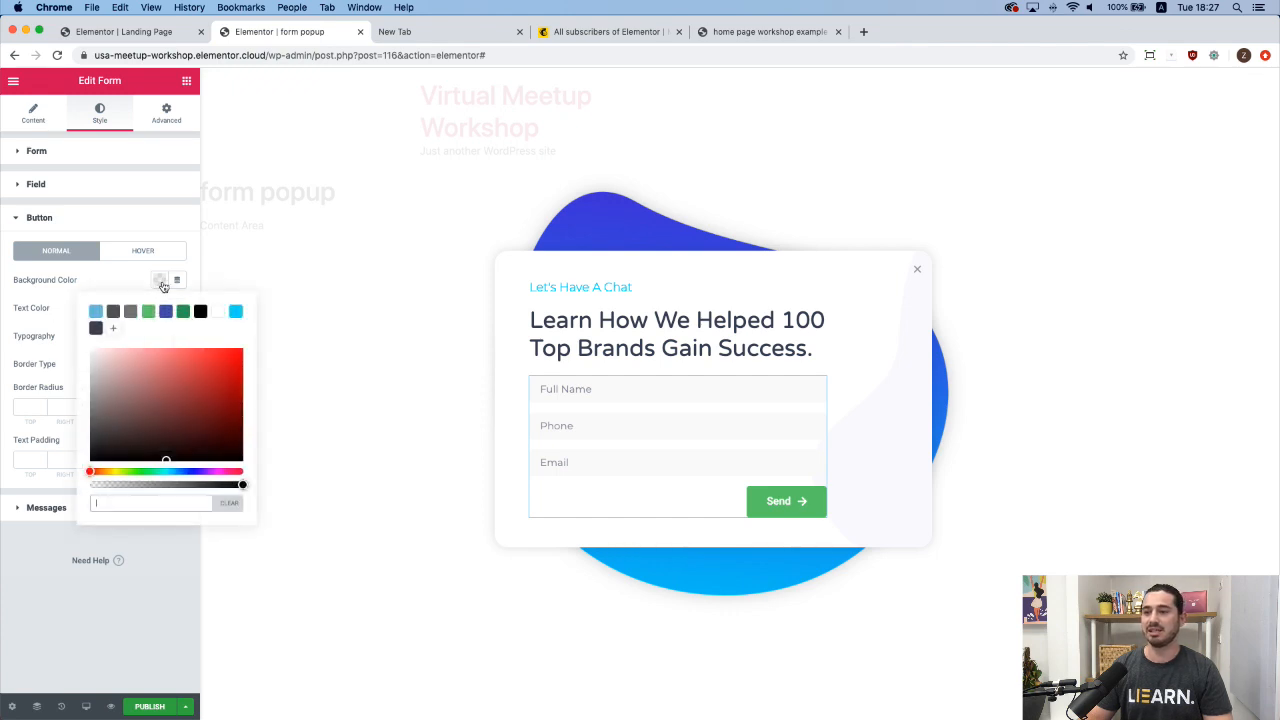
click(236, 311)
click(136, 278)
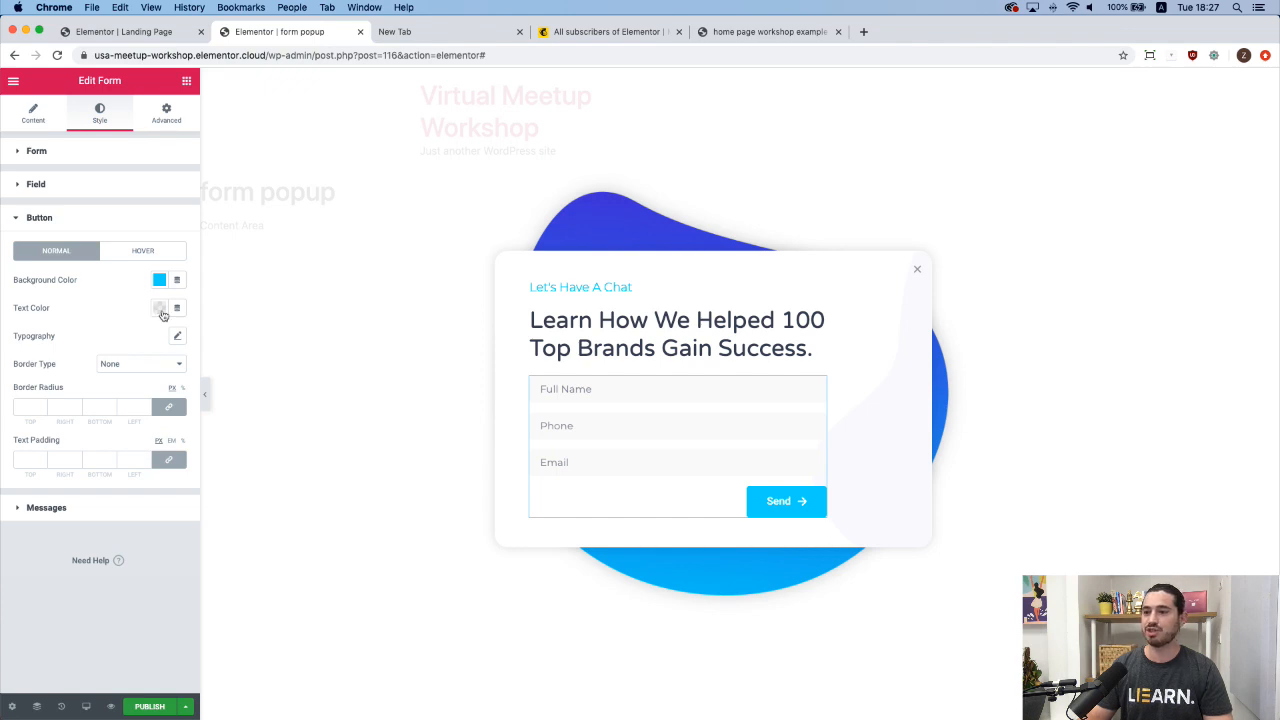
click(160, 309)
click(219, 341)
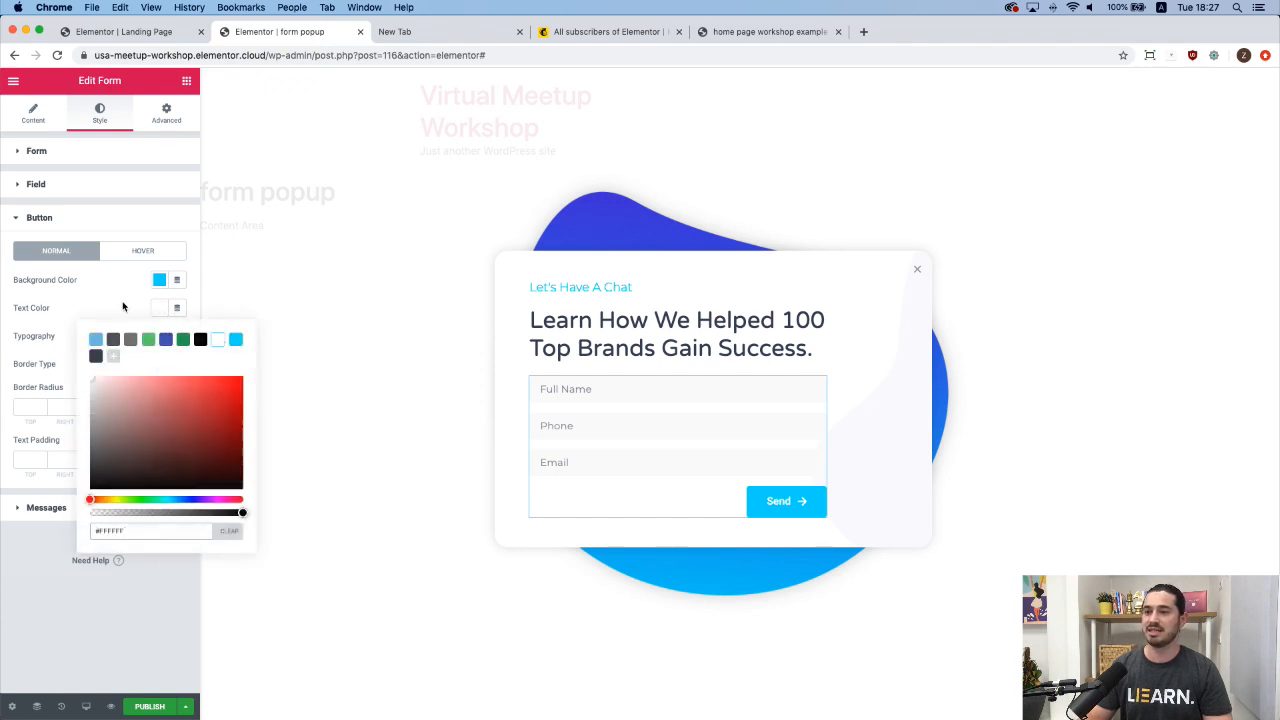
click(123, 308)
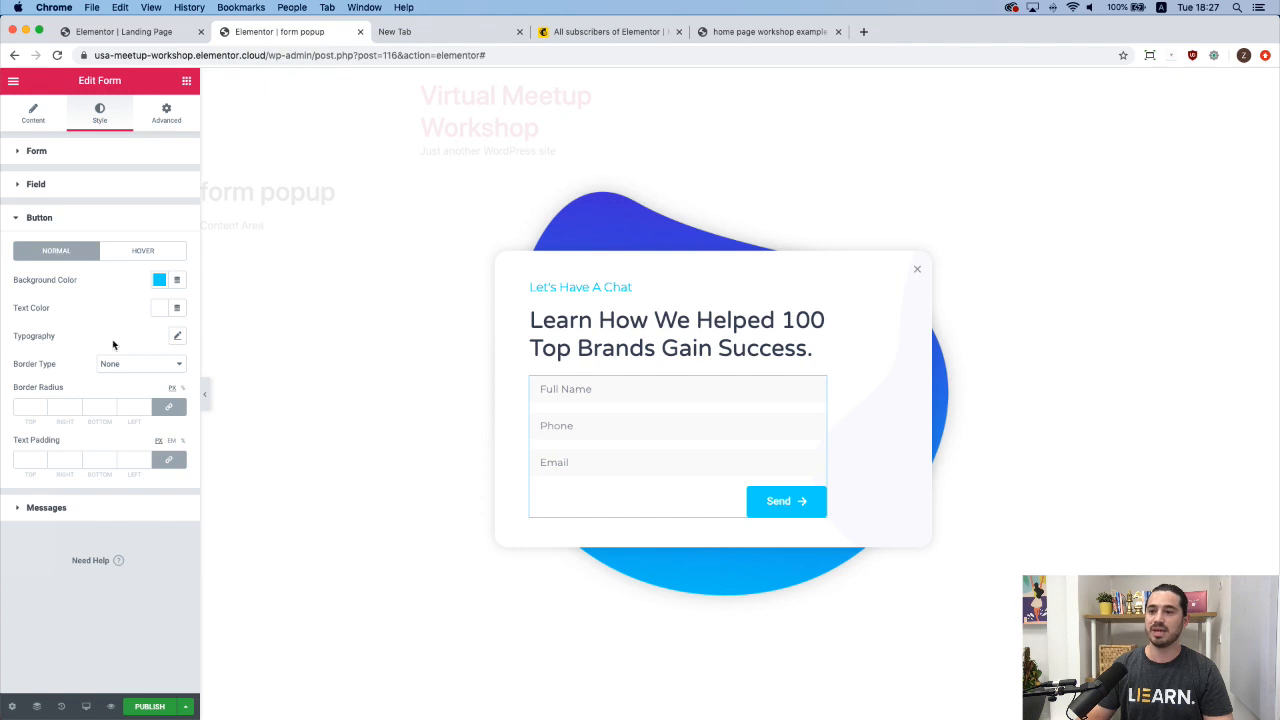
Round the Send button corners to a 30 radius and preview the popup.
click(129, 413)
text(30)
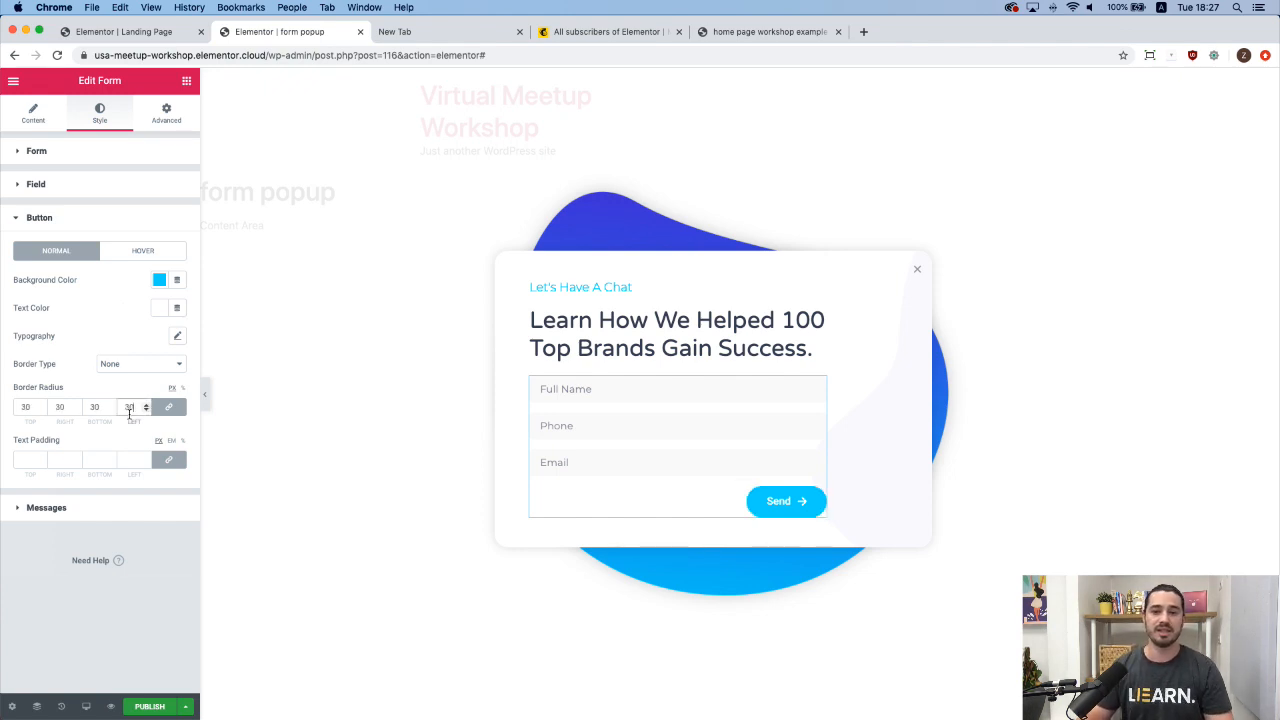
click(205, 397)
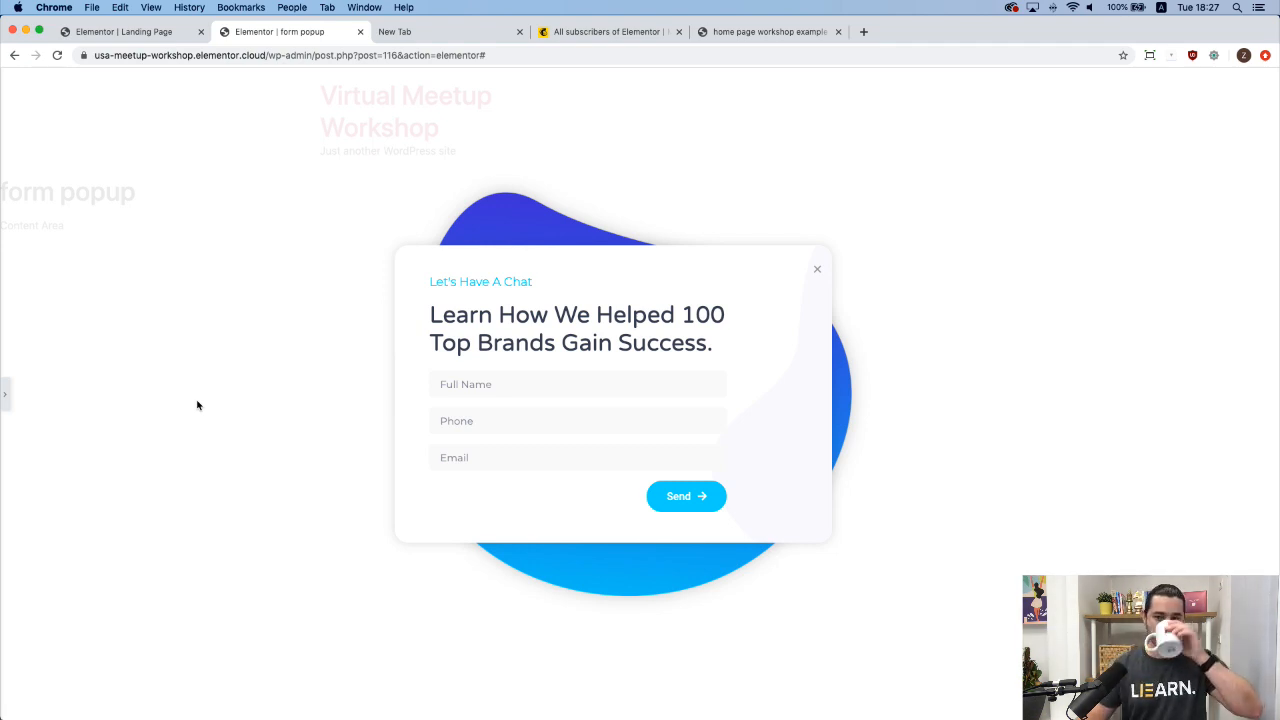
click(7, 397)
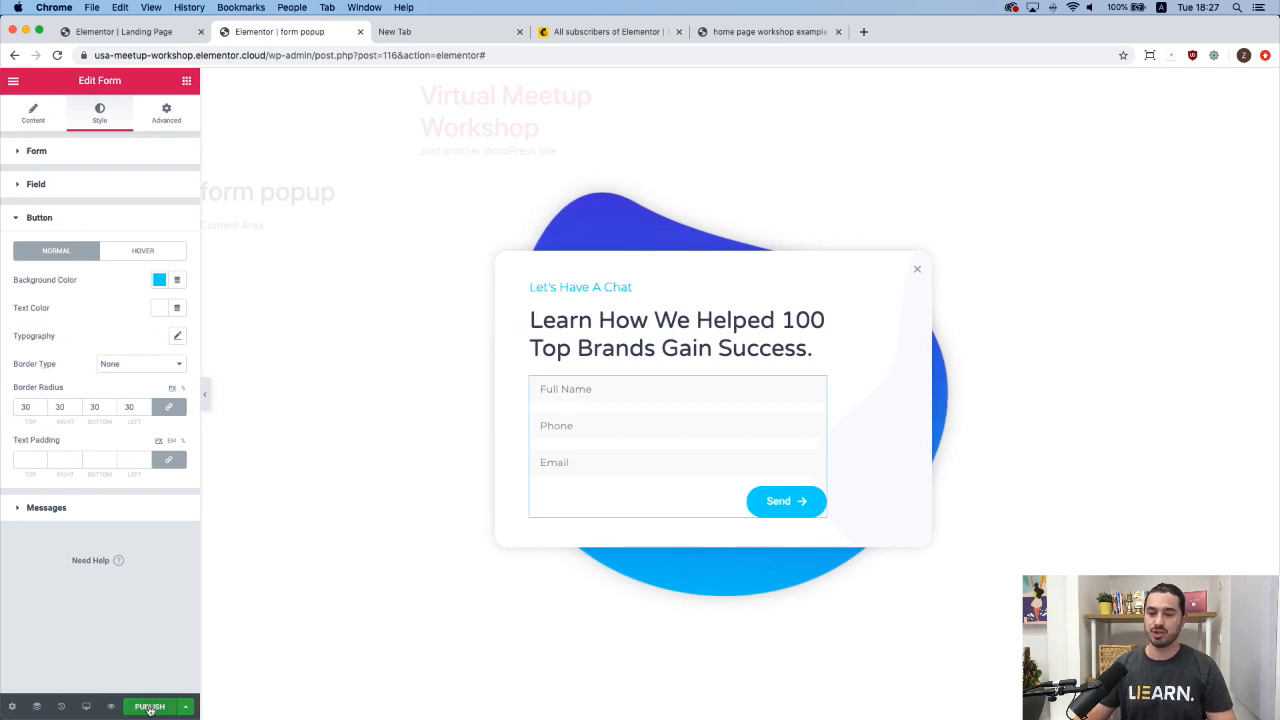
Publish the form popup, saving the Publish Settings with no display conditions.
click(149, 707)
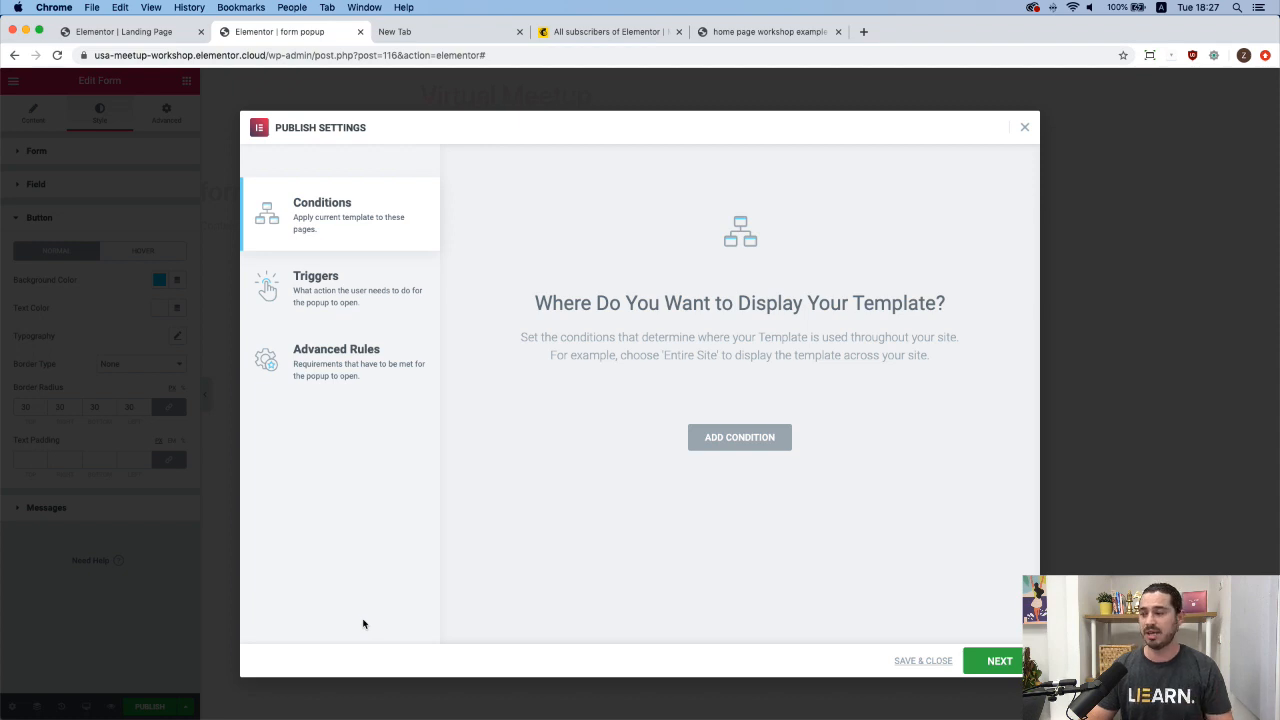
click(922, 662)
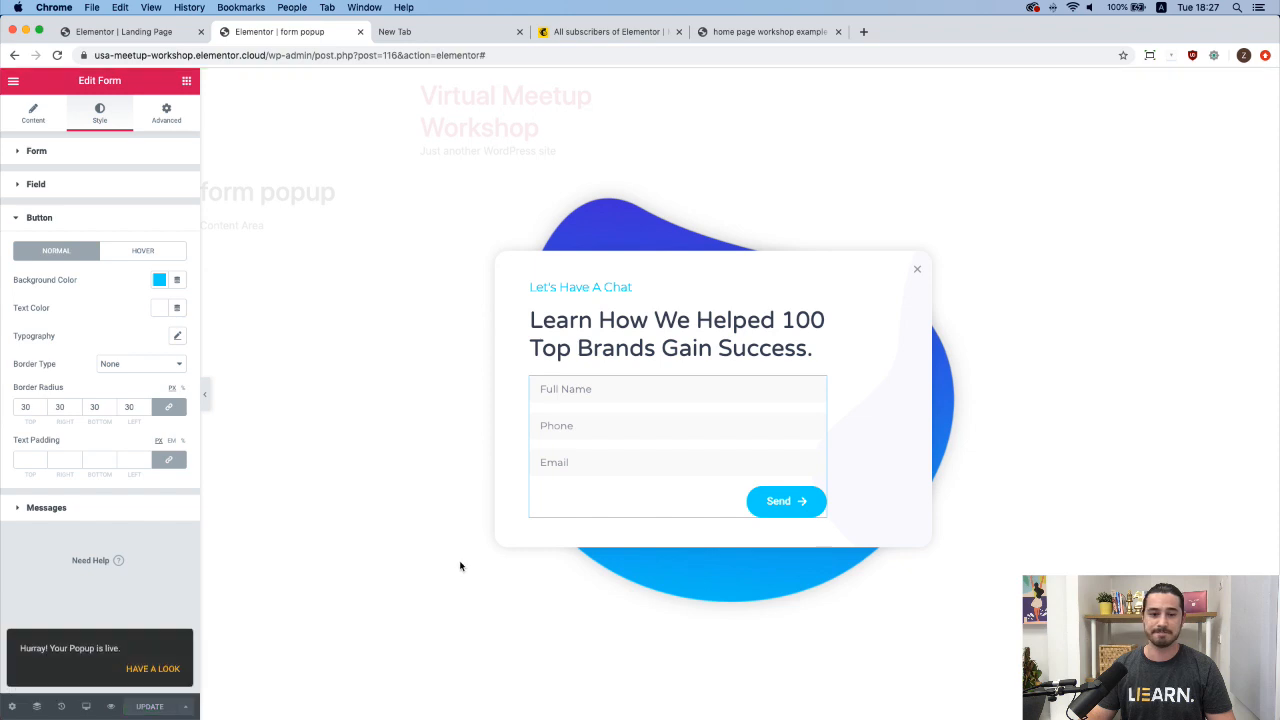
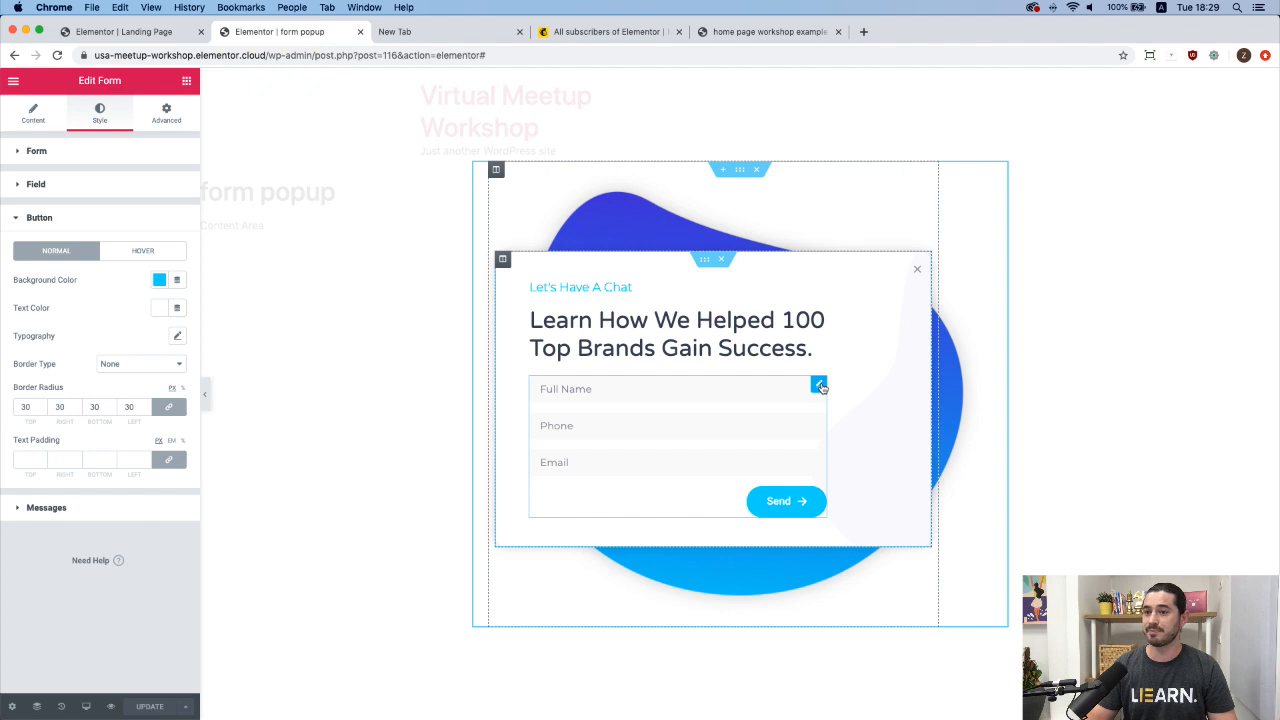
Add MailChimp to the form's Actions After Submit next to Email and expand its MailChimp section.
click(33, 114)
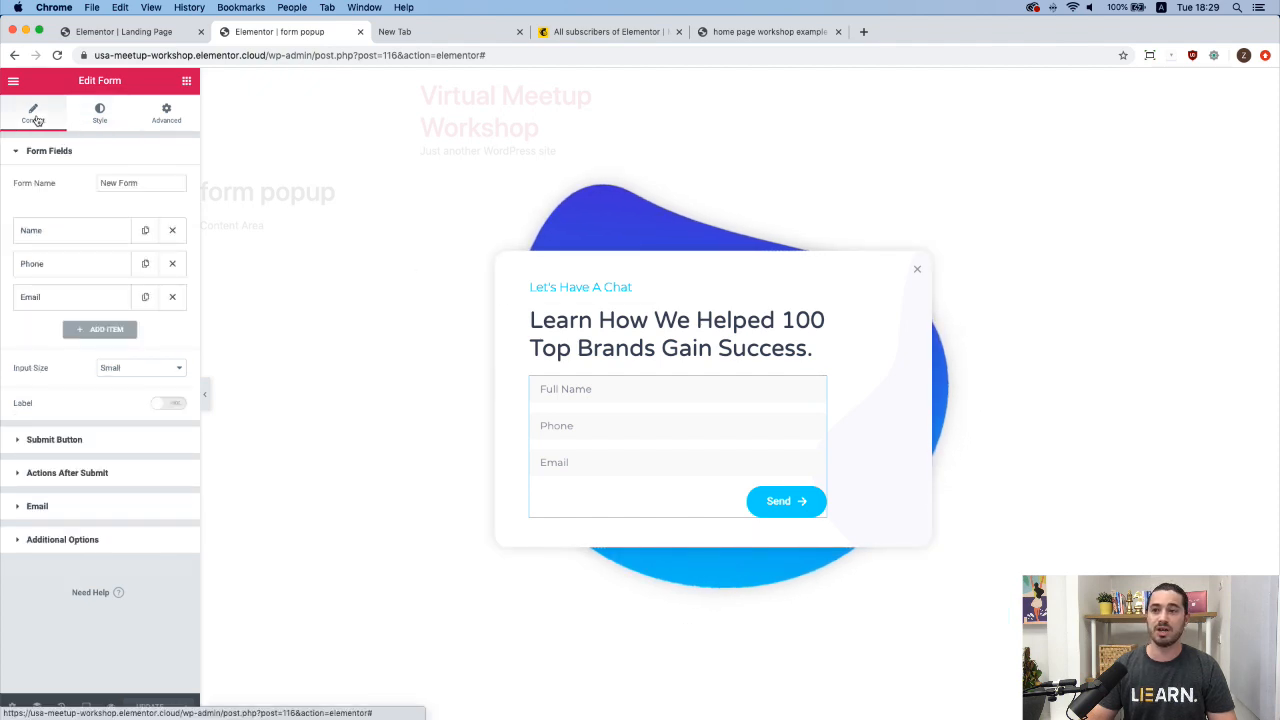
click(123, 475)
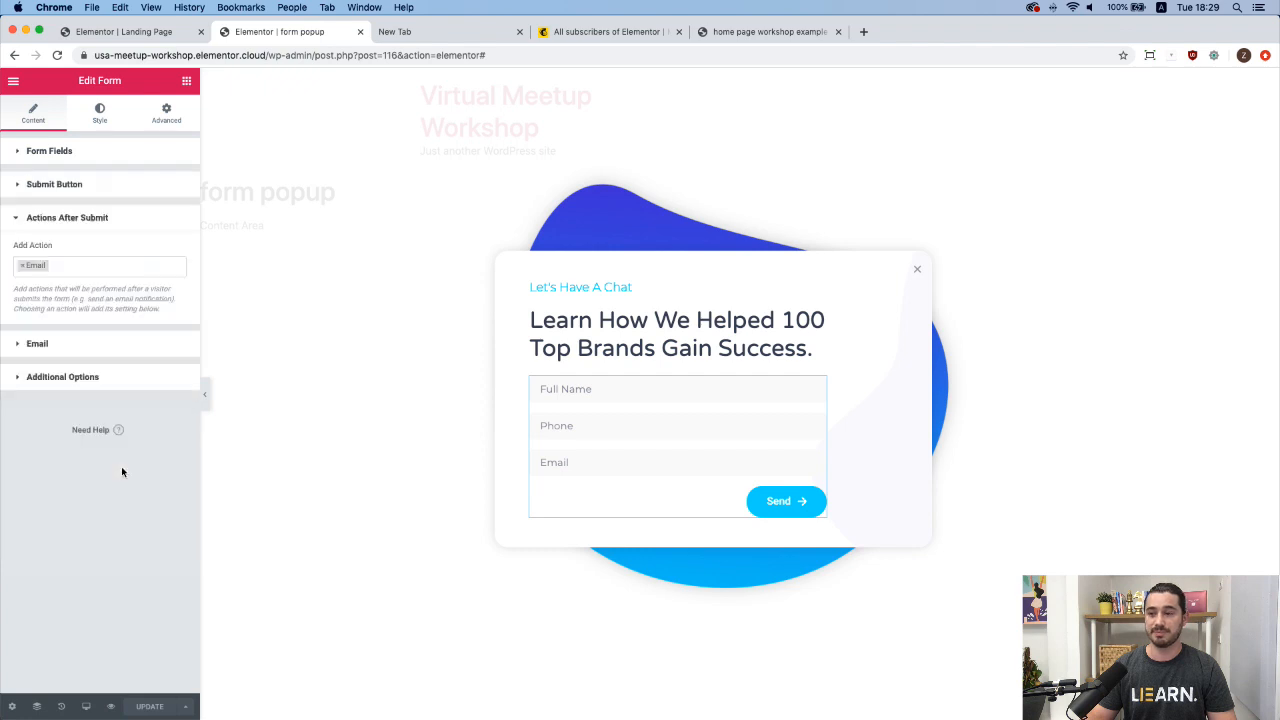
click(108, 266)
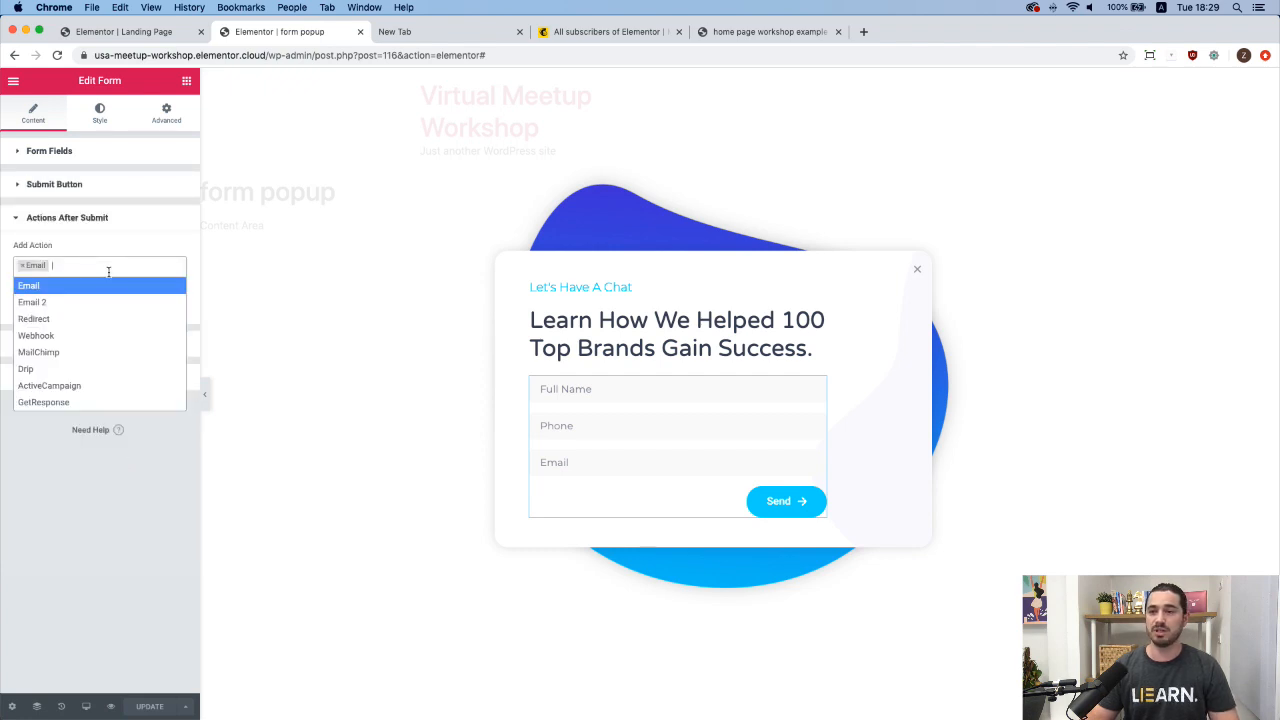
click(87, 354)
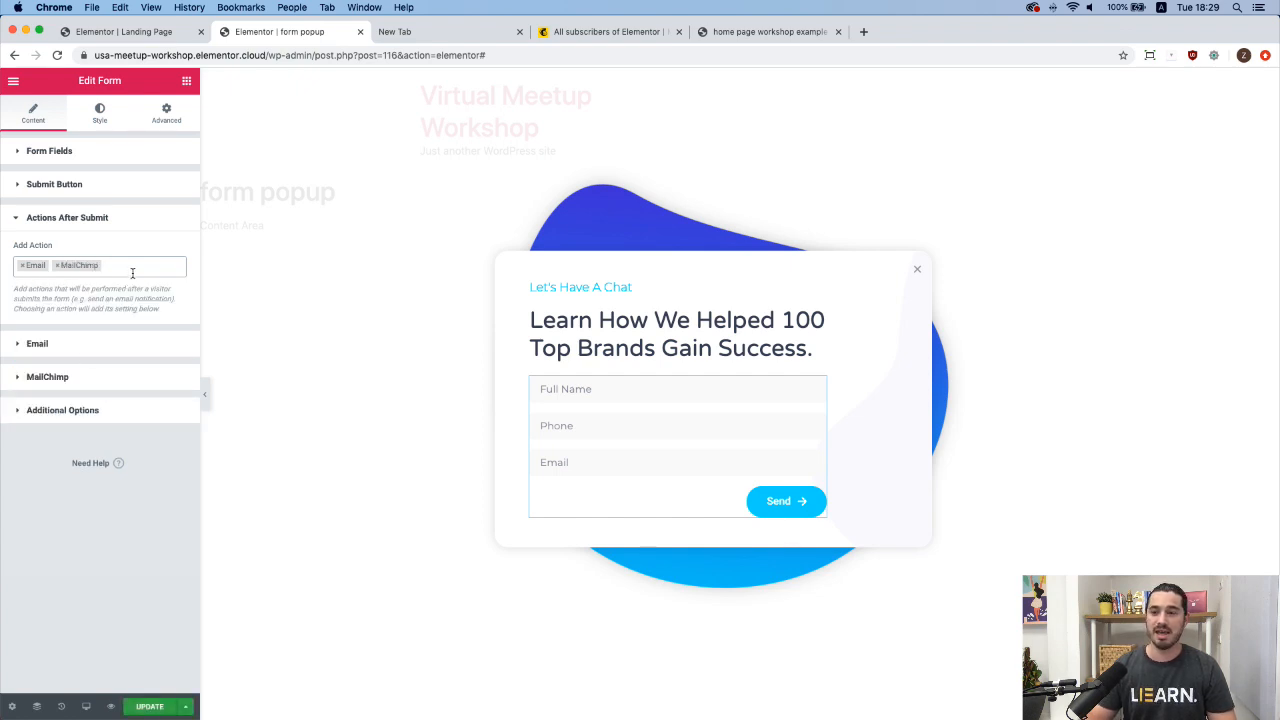
click(99, 377)
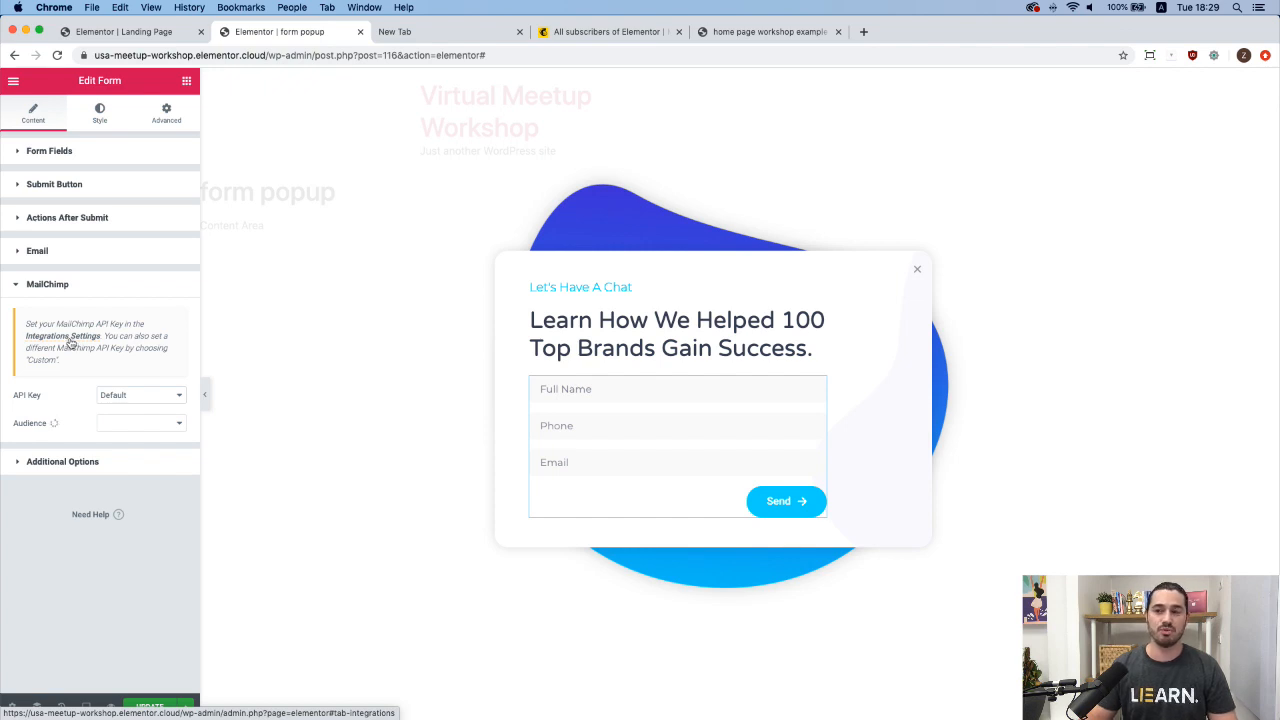
Go to Elementor's Integrations settings at the empty MailChimp API Key field, then the Mailchimp audience tab.
click(70, 340)
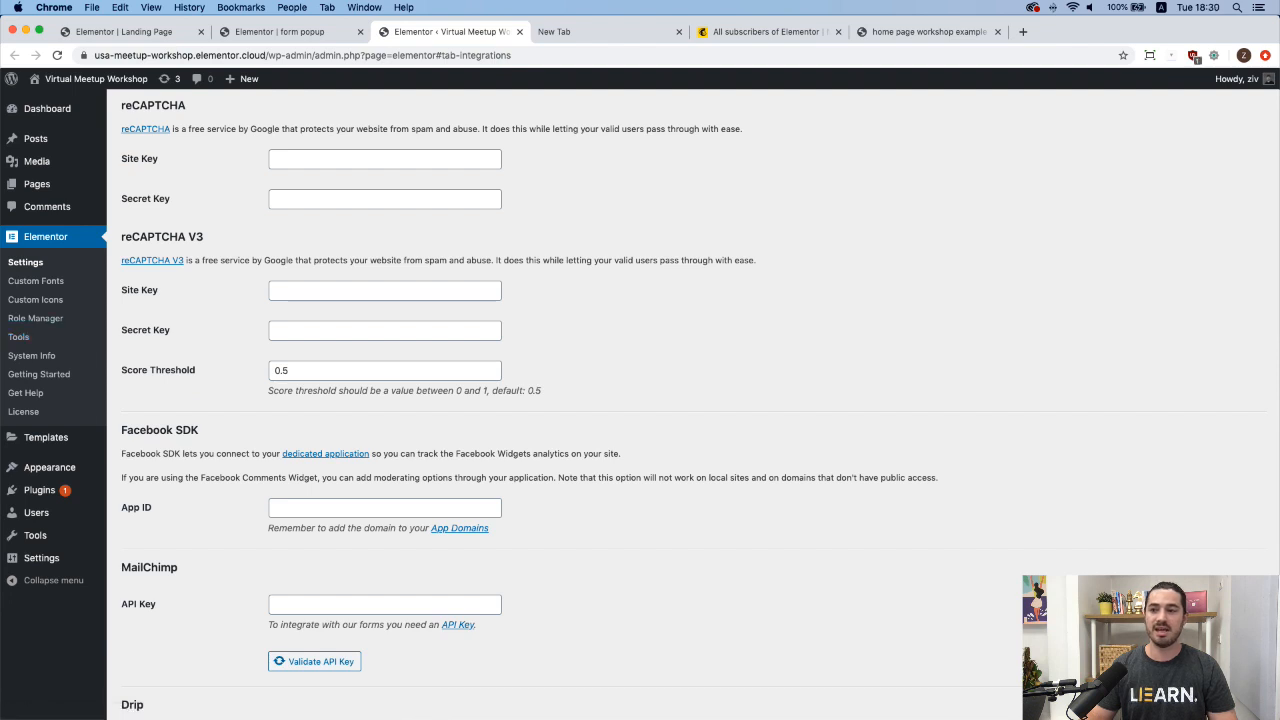
scroll(491, 429, down, 4)
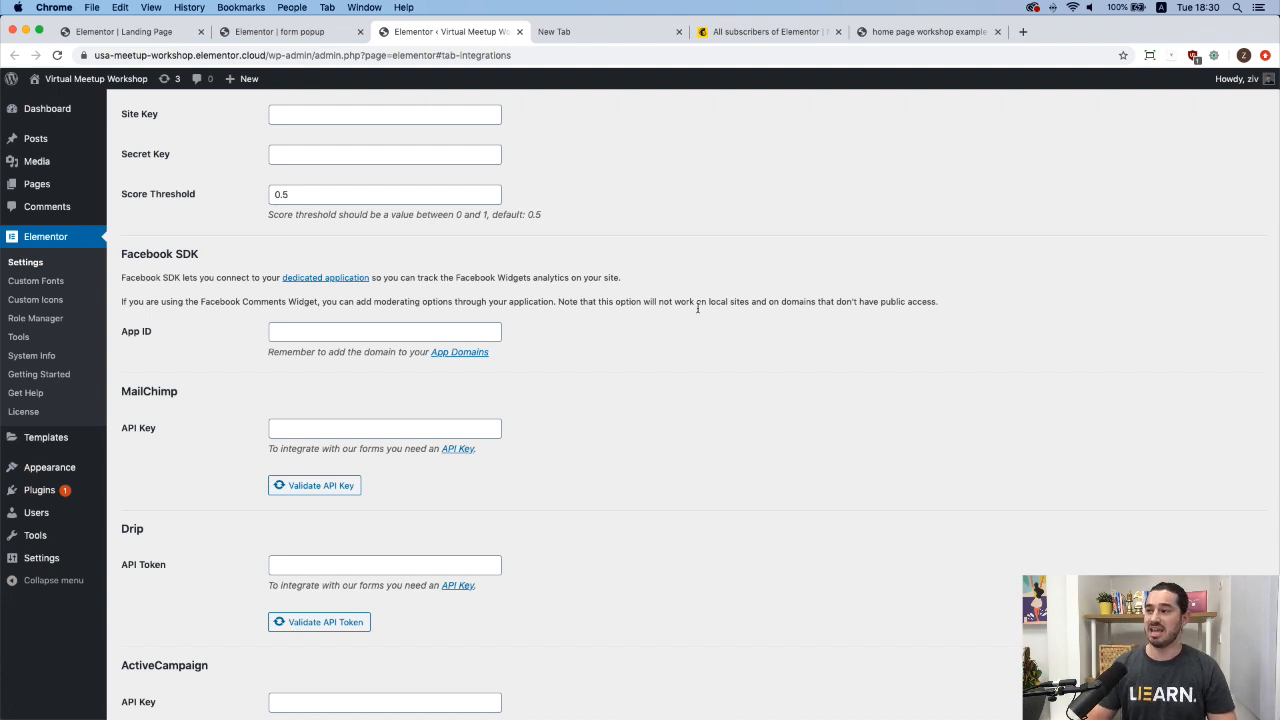
click(784, 32)
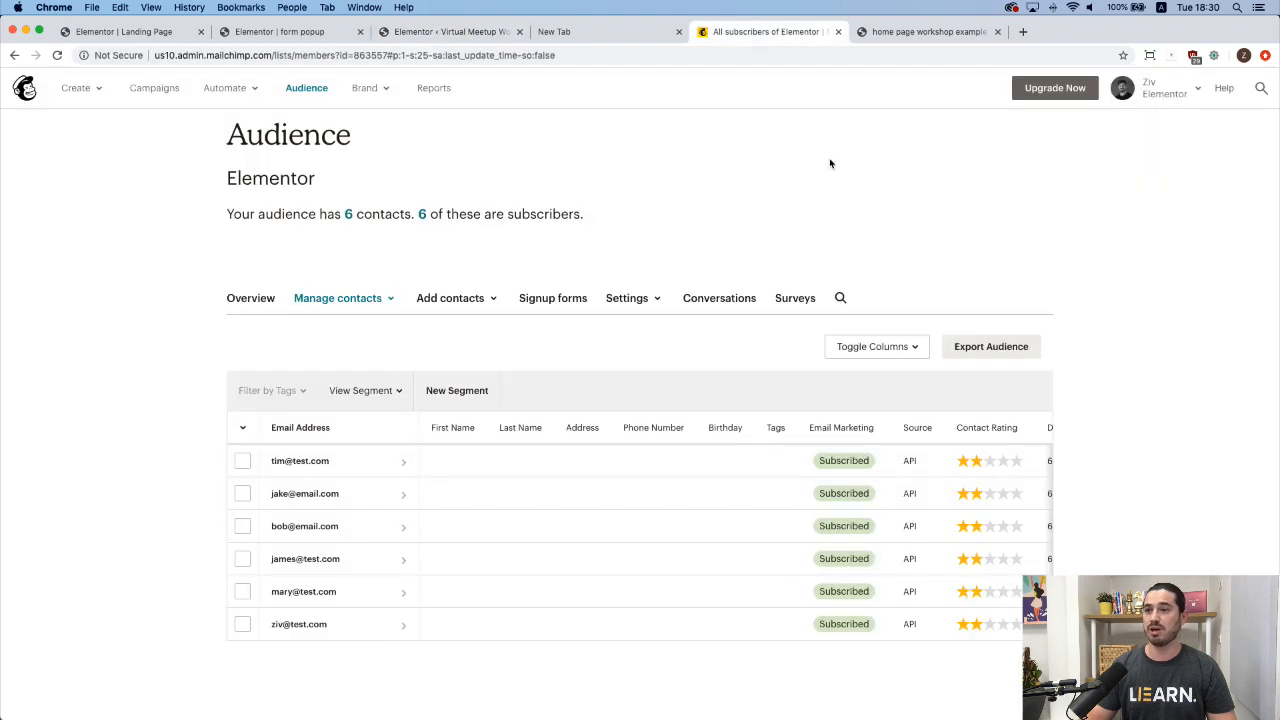
Navigate to the Mailchimp account's API keys page via Account > Extras.
click(1160, 94)
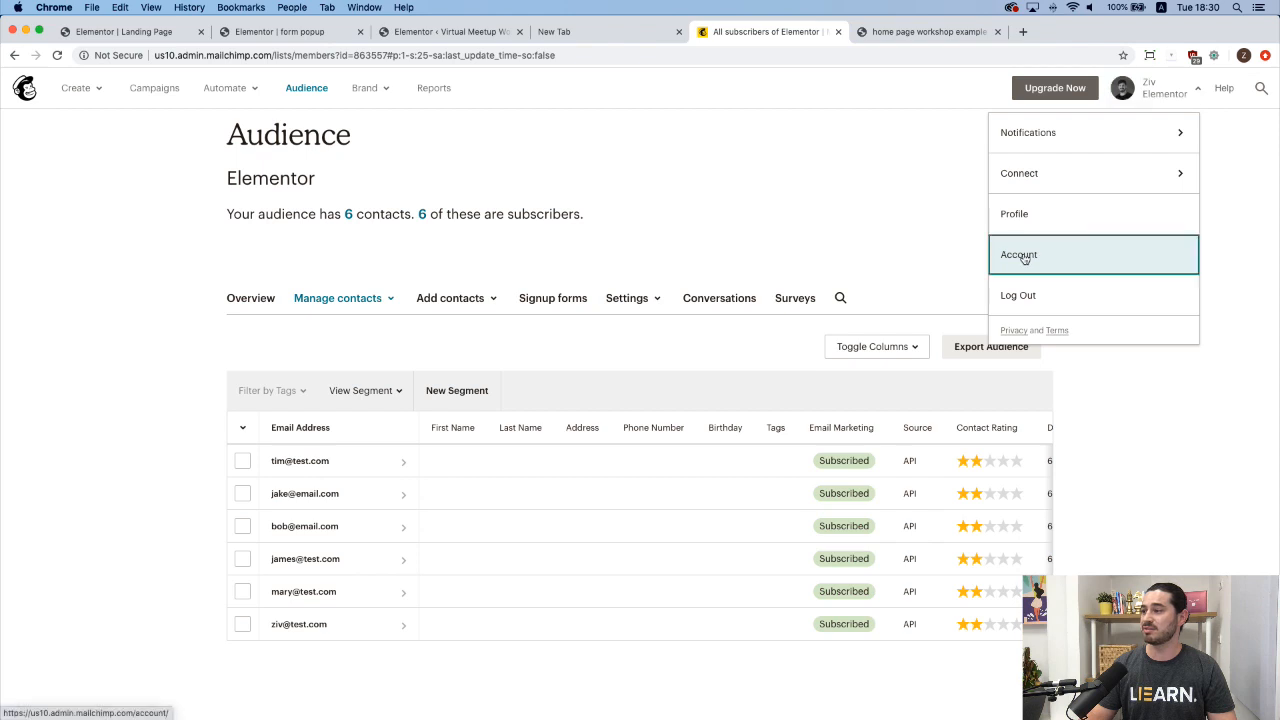
click(1019, 254)
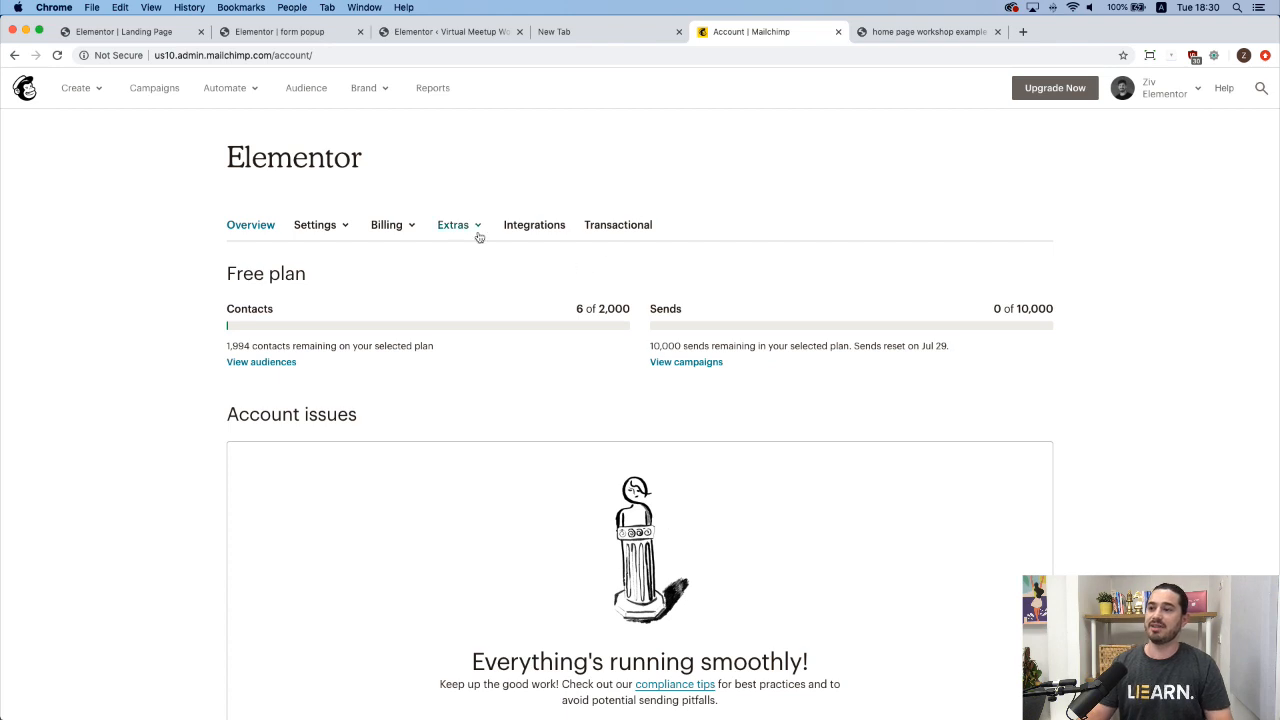
click(470, 228)
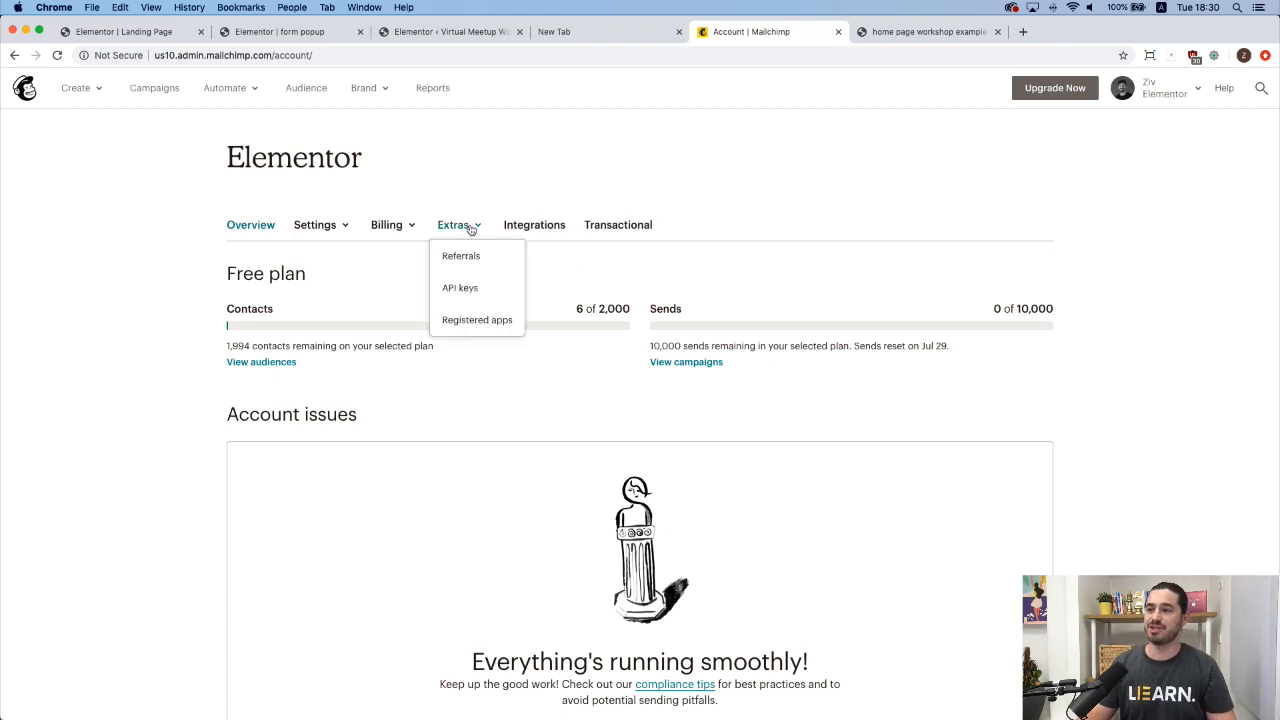
click(463, 290)
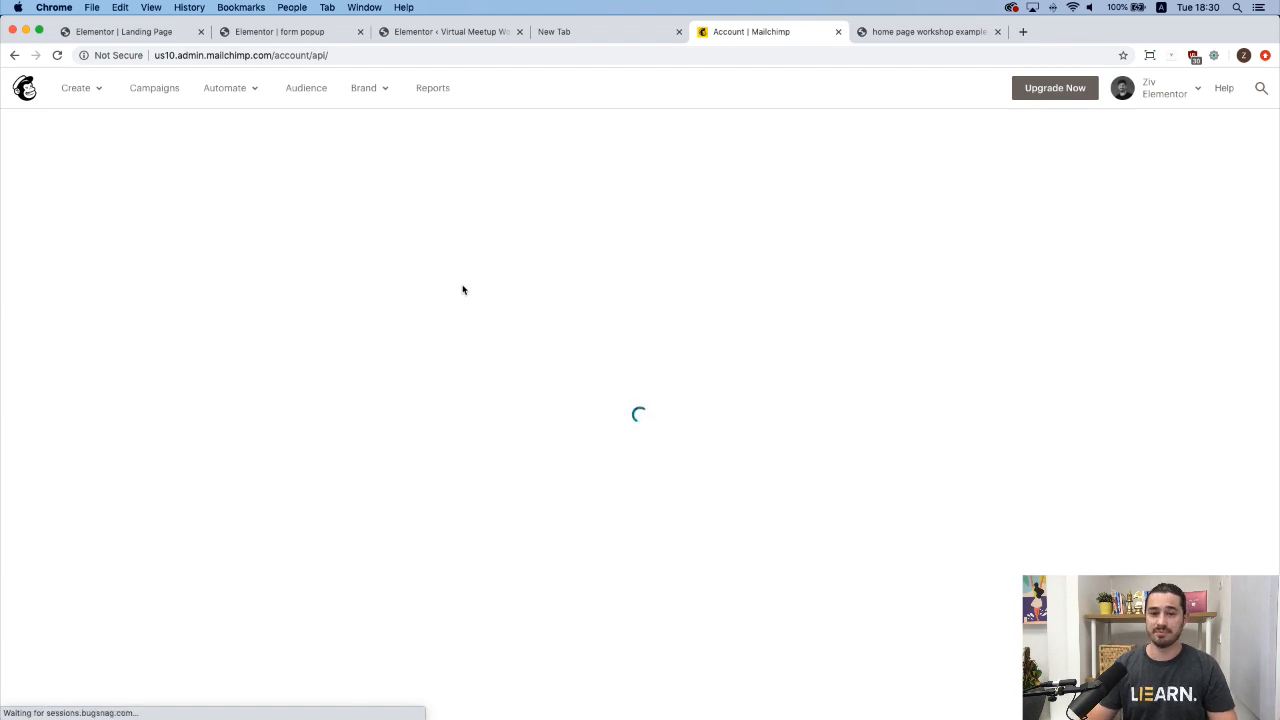
Copy the Mailchimp API key and return to the Elementor audience dashboard.
click(742, 625)
double_click(742, 625)
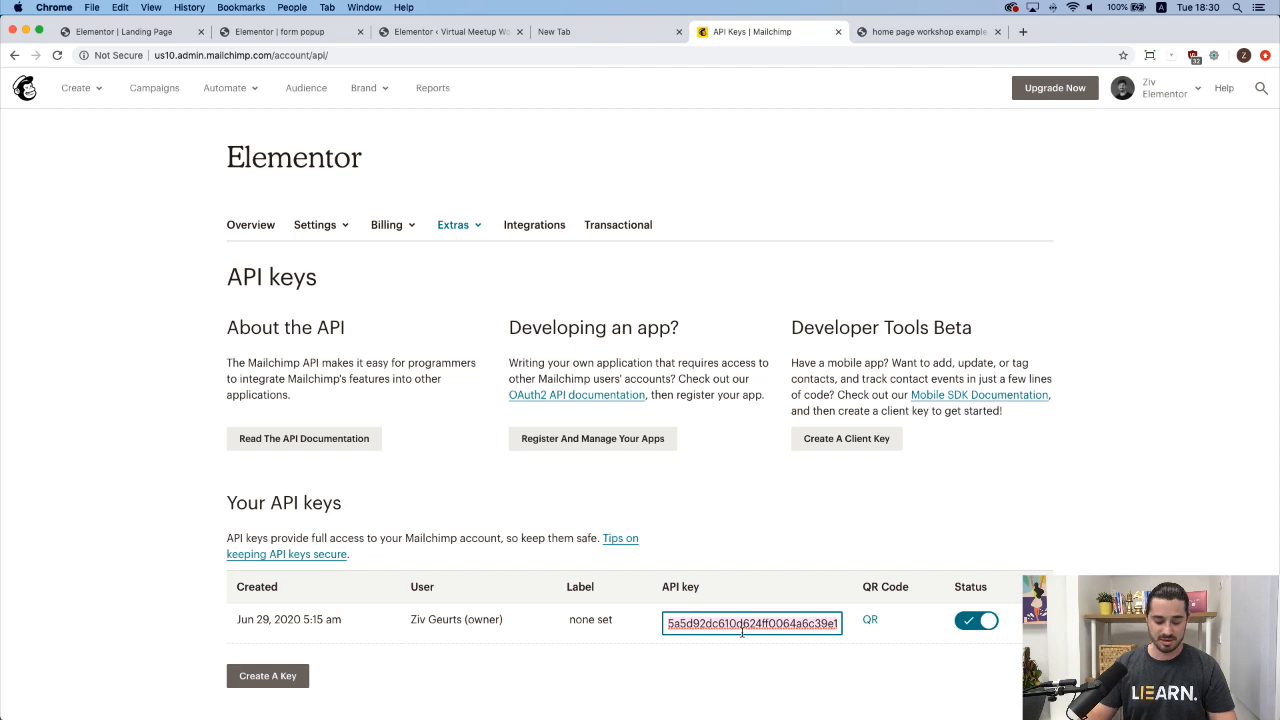
click(755, 495)
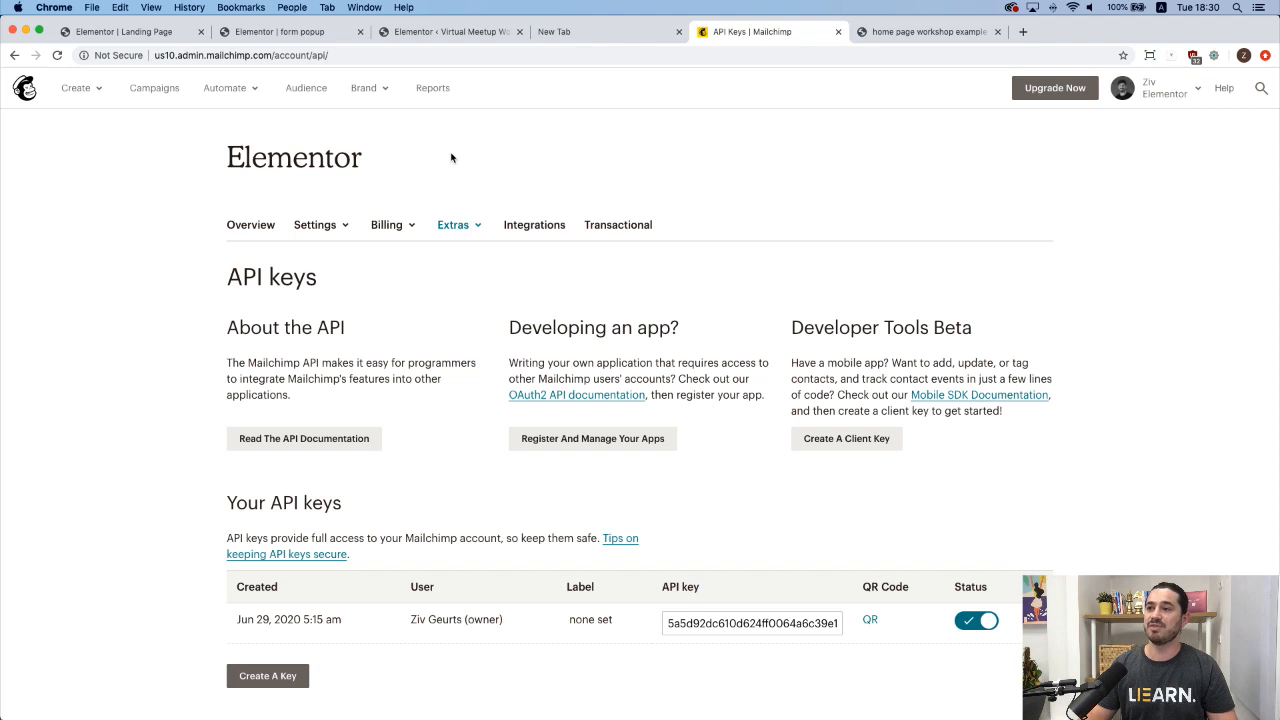
click(308, 89)
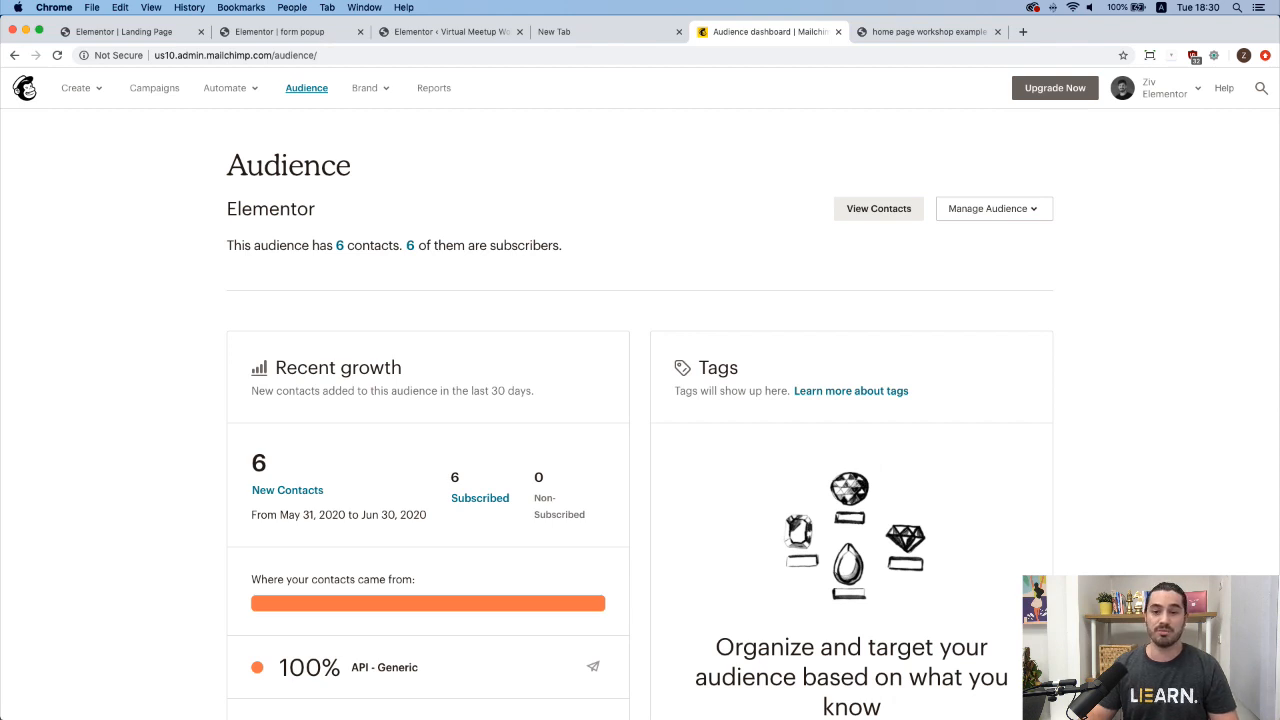
Paste the Mailchimp API key into Elementor's MailChimp integration field, validate it, and save the settings.
click(449, 32)
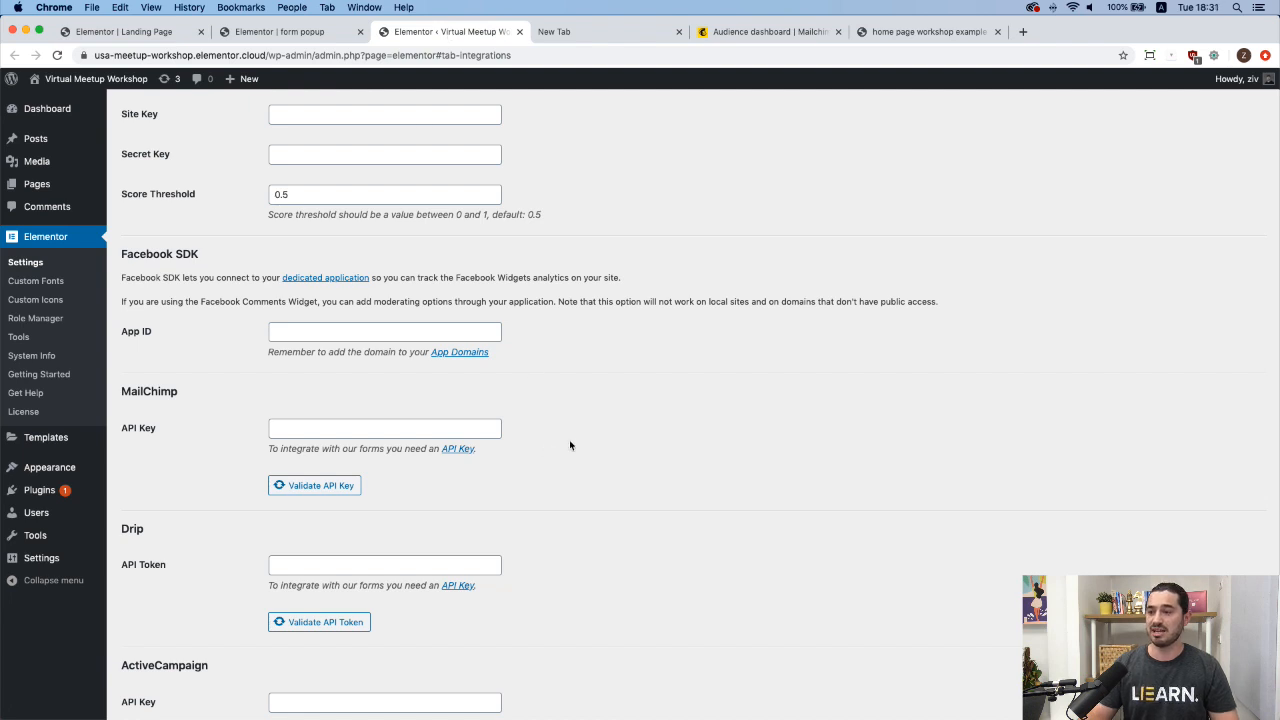
click(489, 430)
key(super+v)
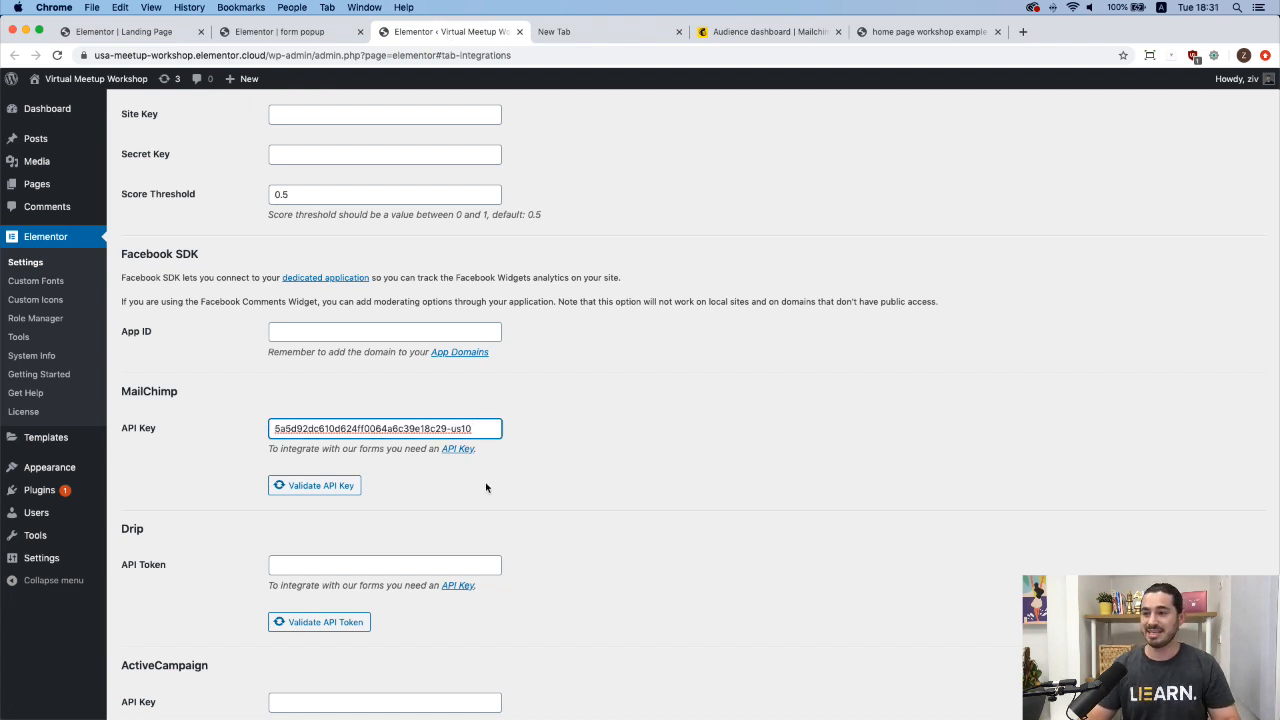
scroll(486, 488, down, 2)
click(320, 408)
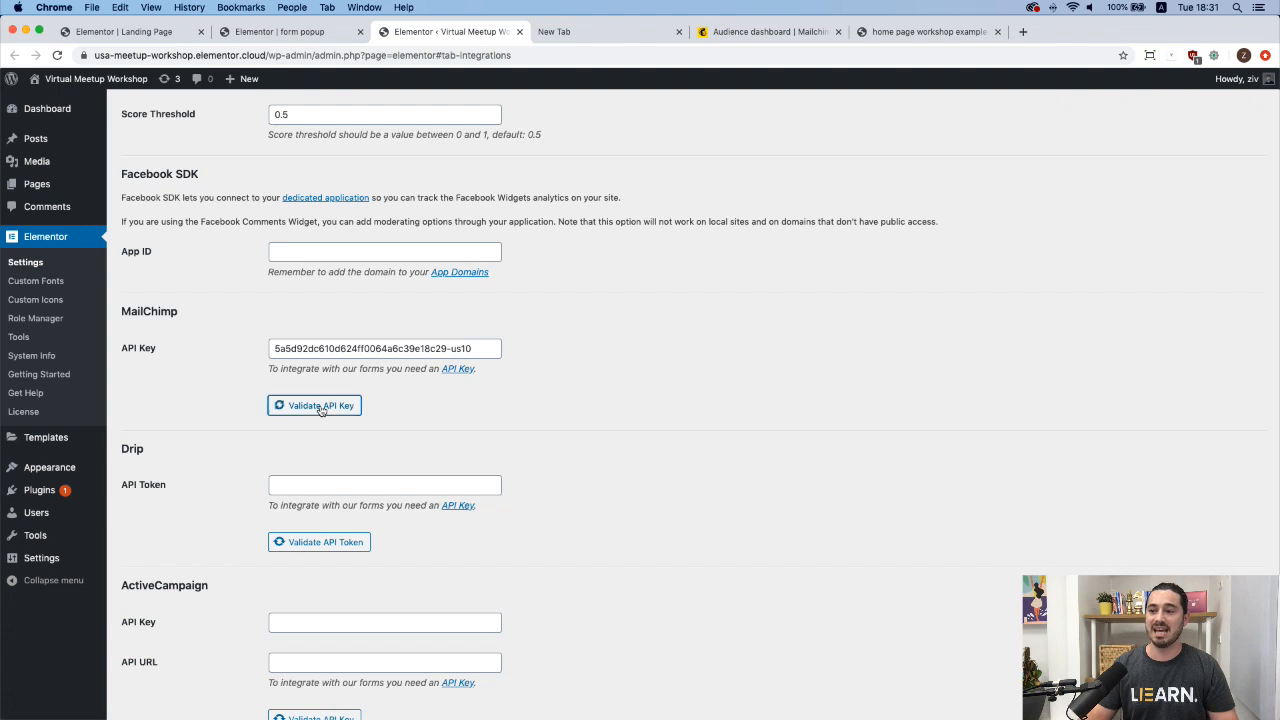
scroll(487, 417, down, 10)
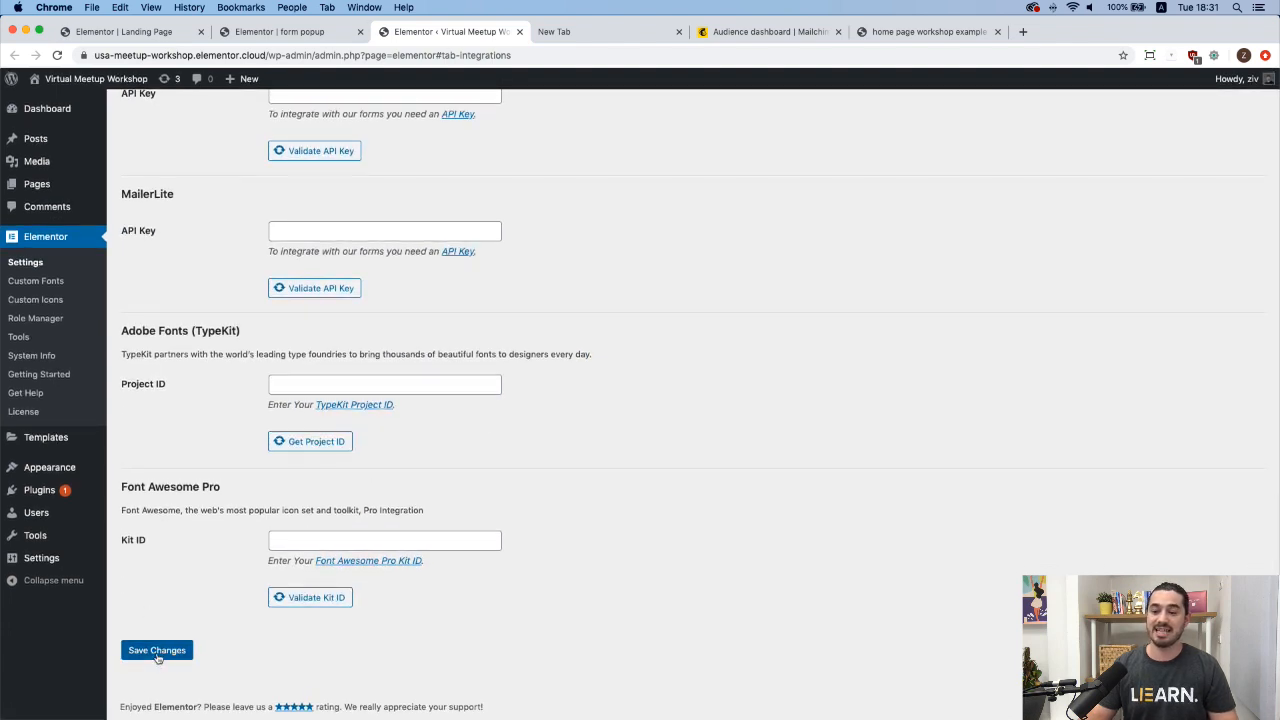
click(157, 656)
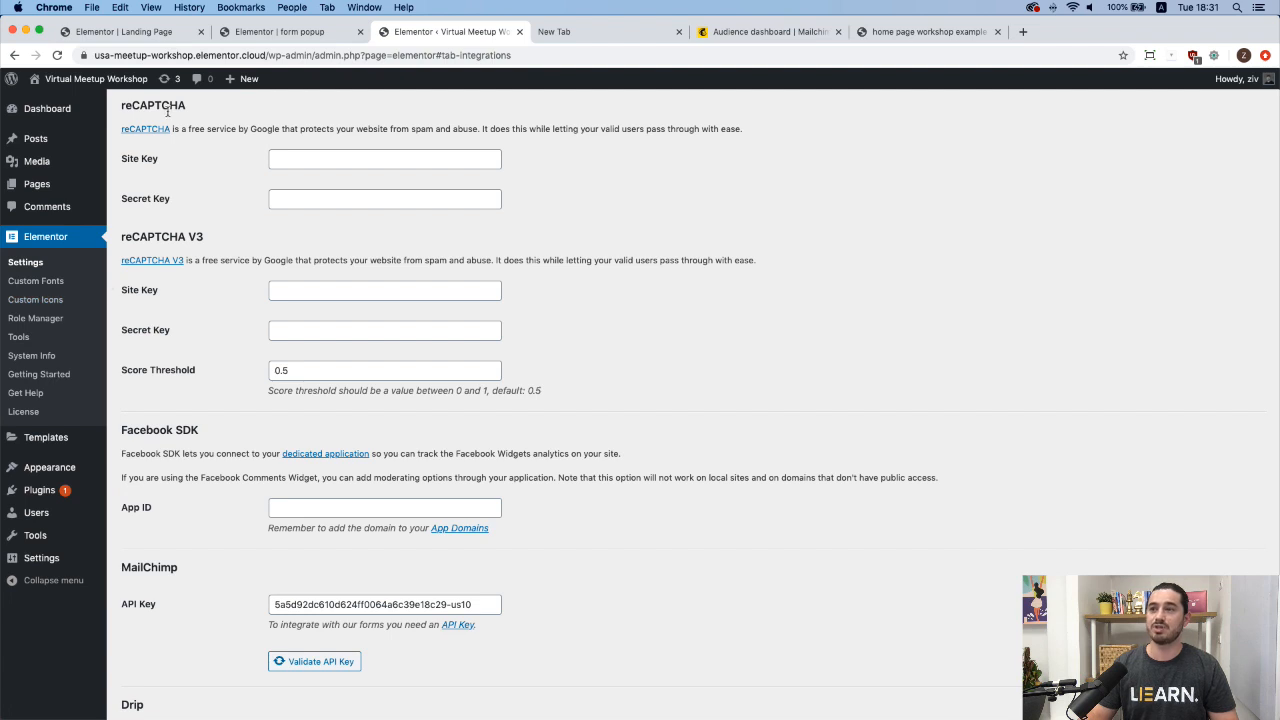
click(281, 33)
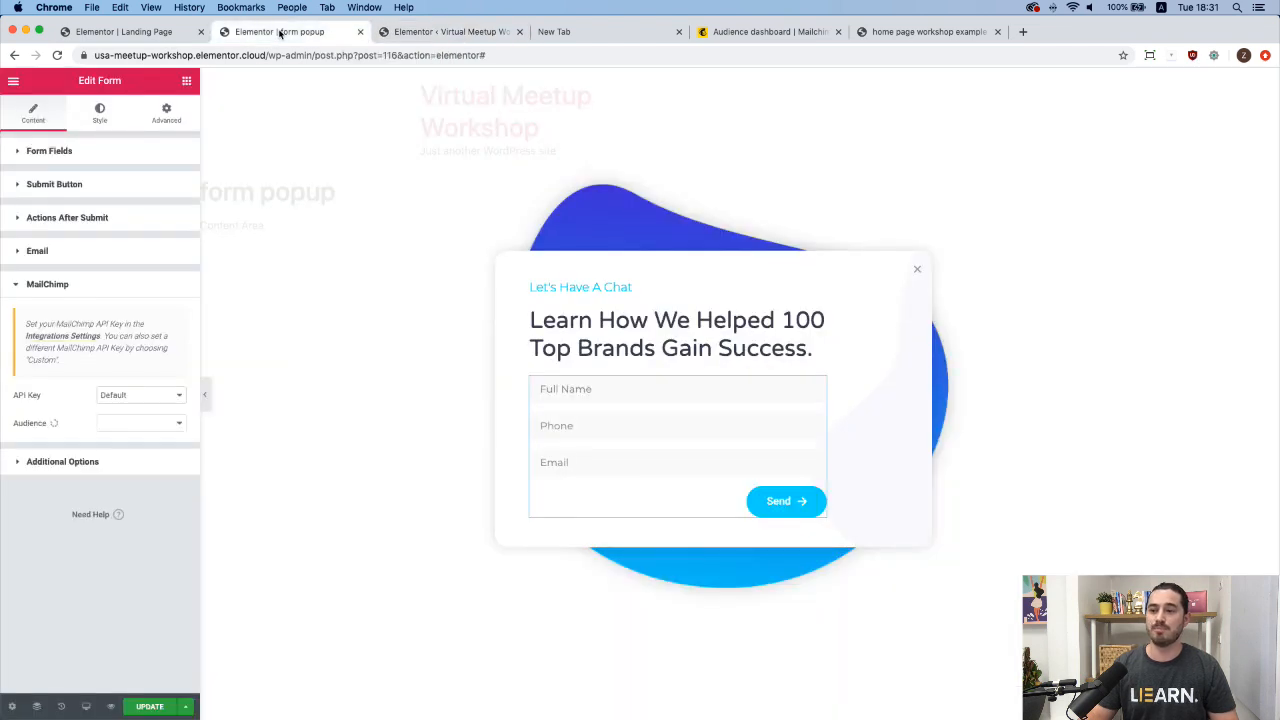
Update the form popup, save its publish settings, and reload the editor to load the API key.
click(146, 707)
click(905, 661)
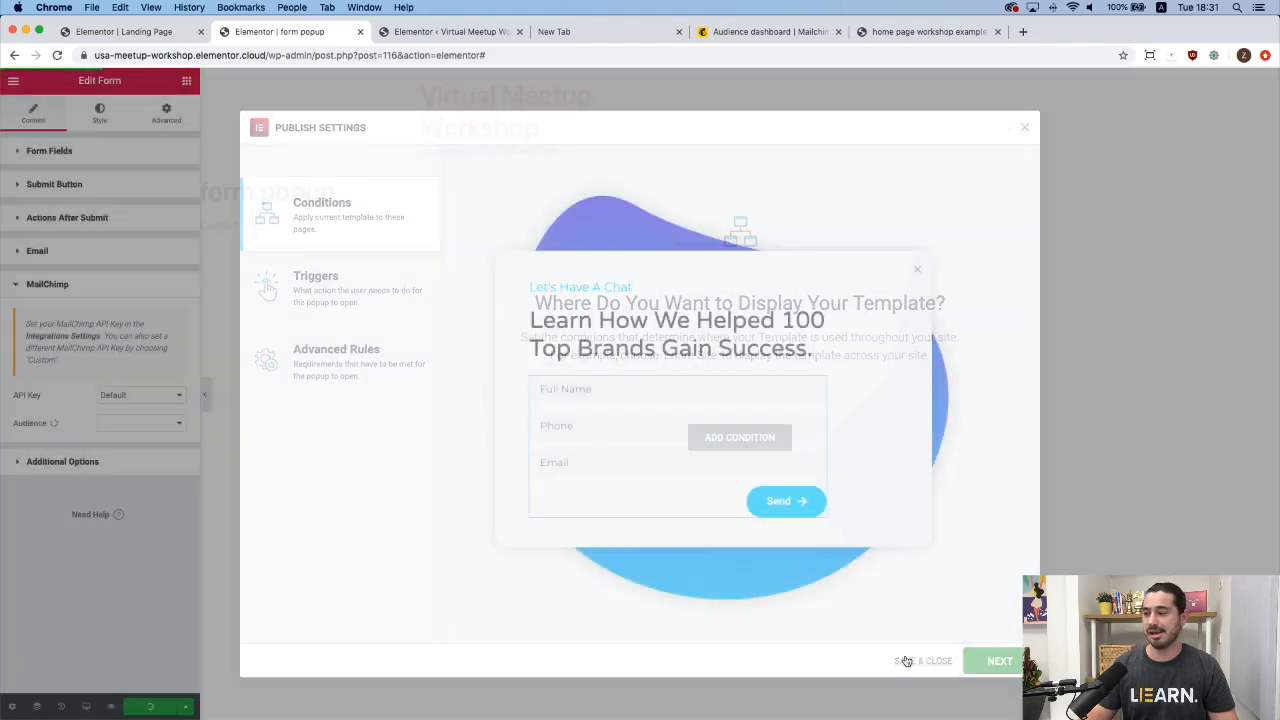
click(58, 55)
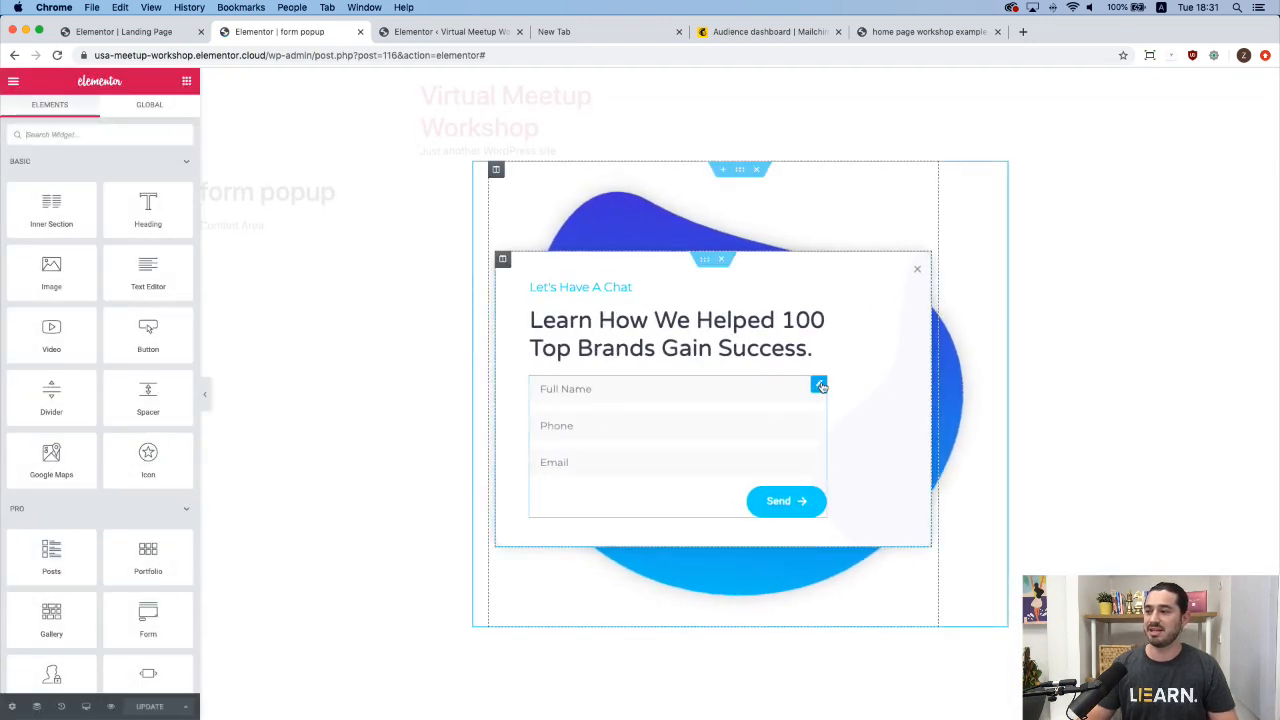
Set the form's MailChimp audience to Elementor and map Email* to the form's Email field, leaving double opt-in off.
click(819, 386)
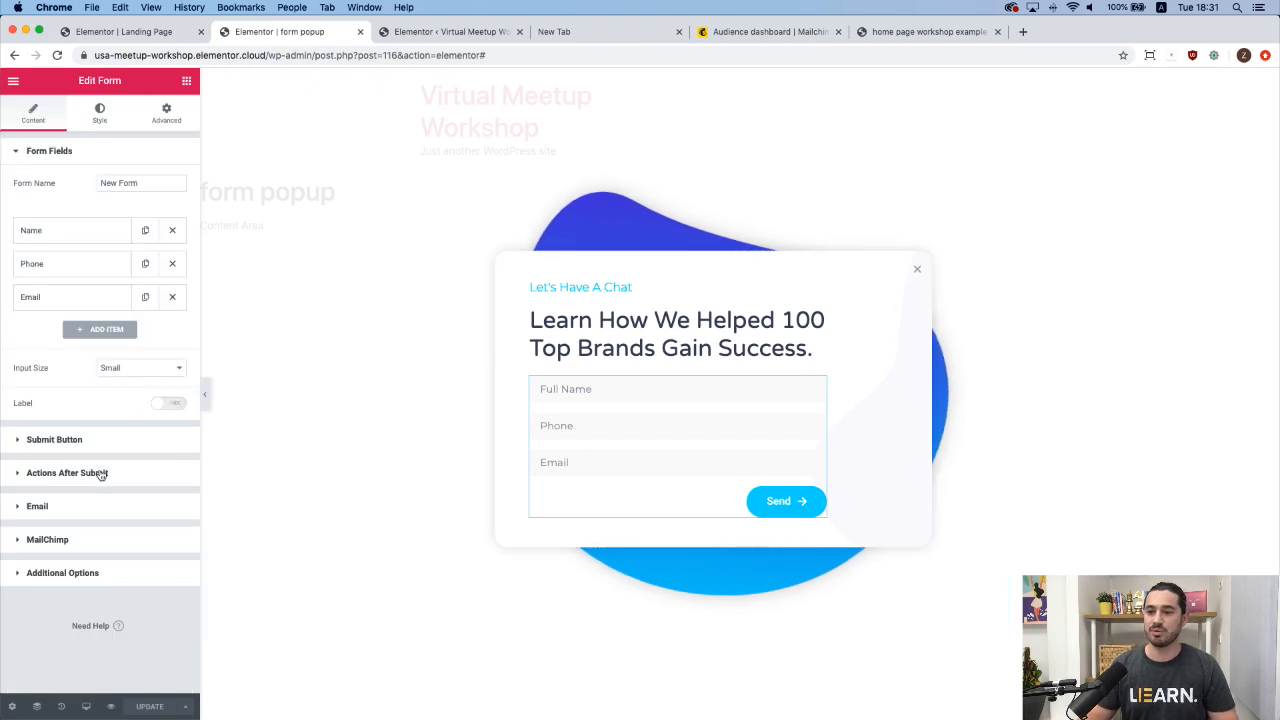
click(89, 539)
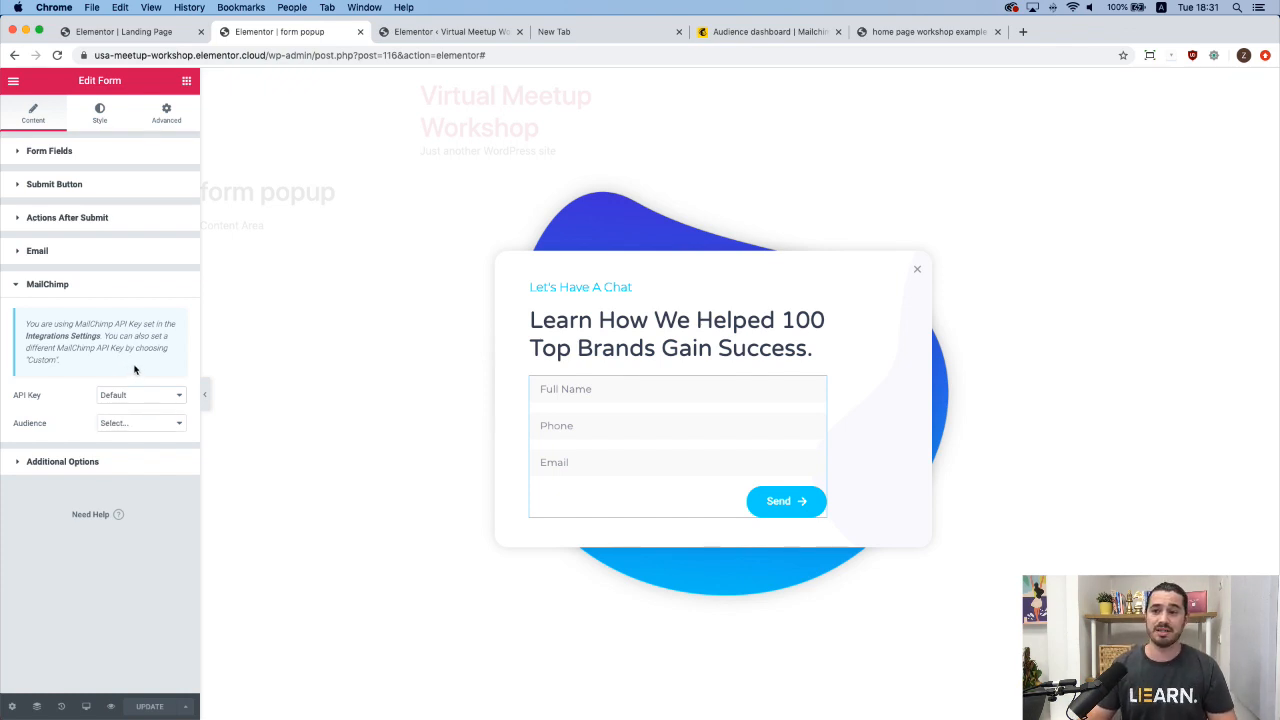
click(138, 426)
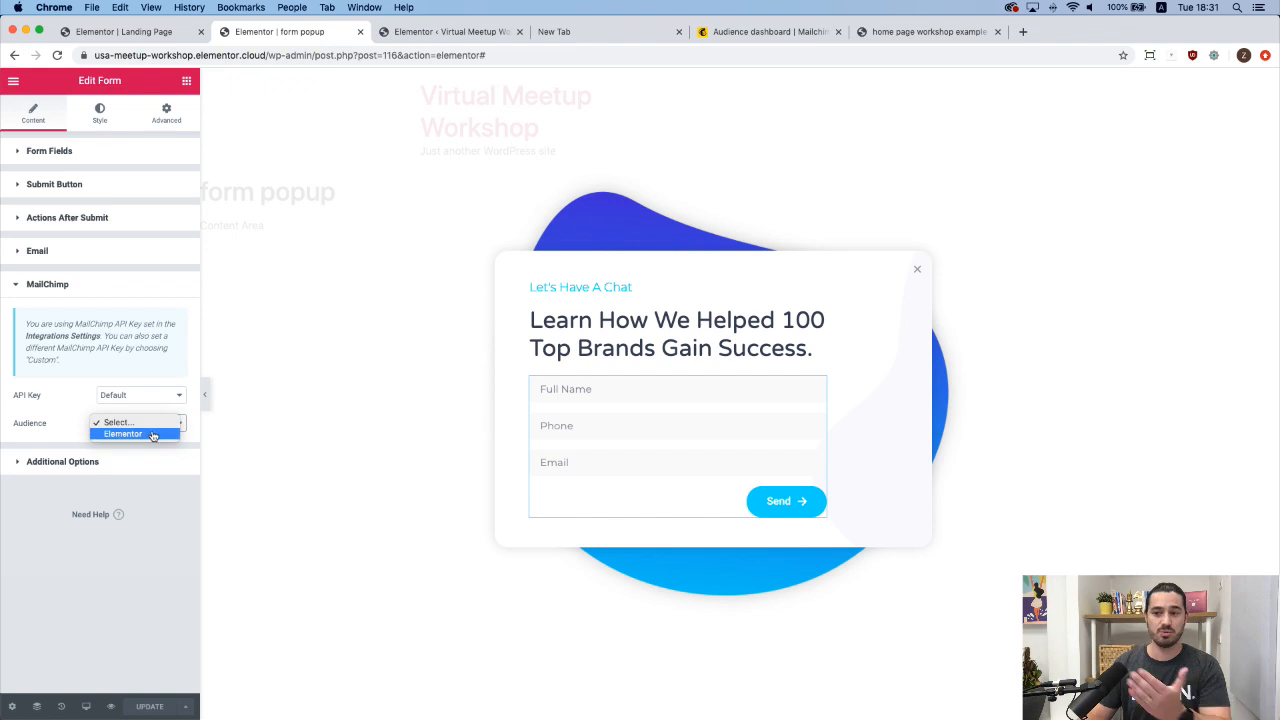
click(152, 434)
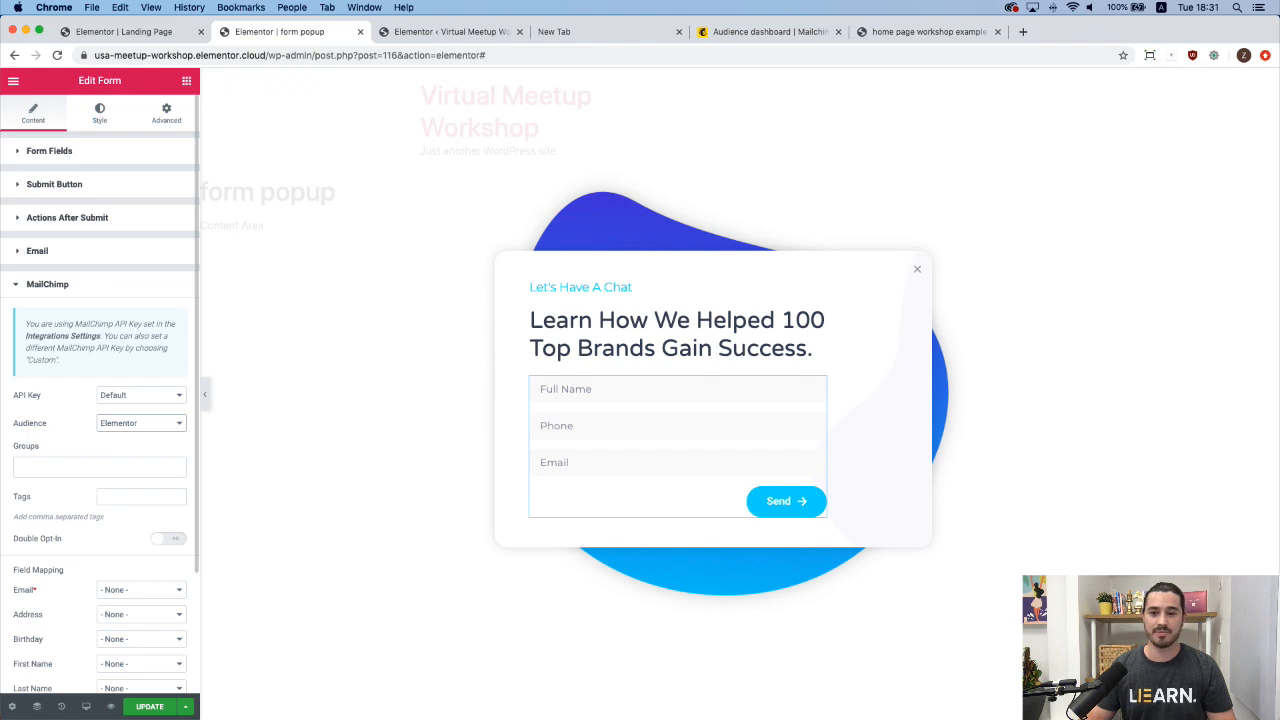
scroll(112, 560, down, 3)
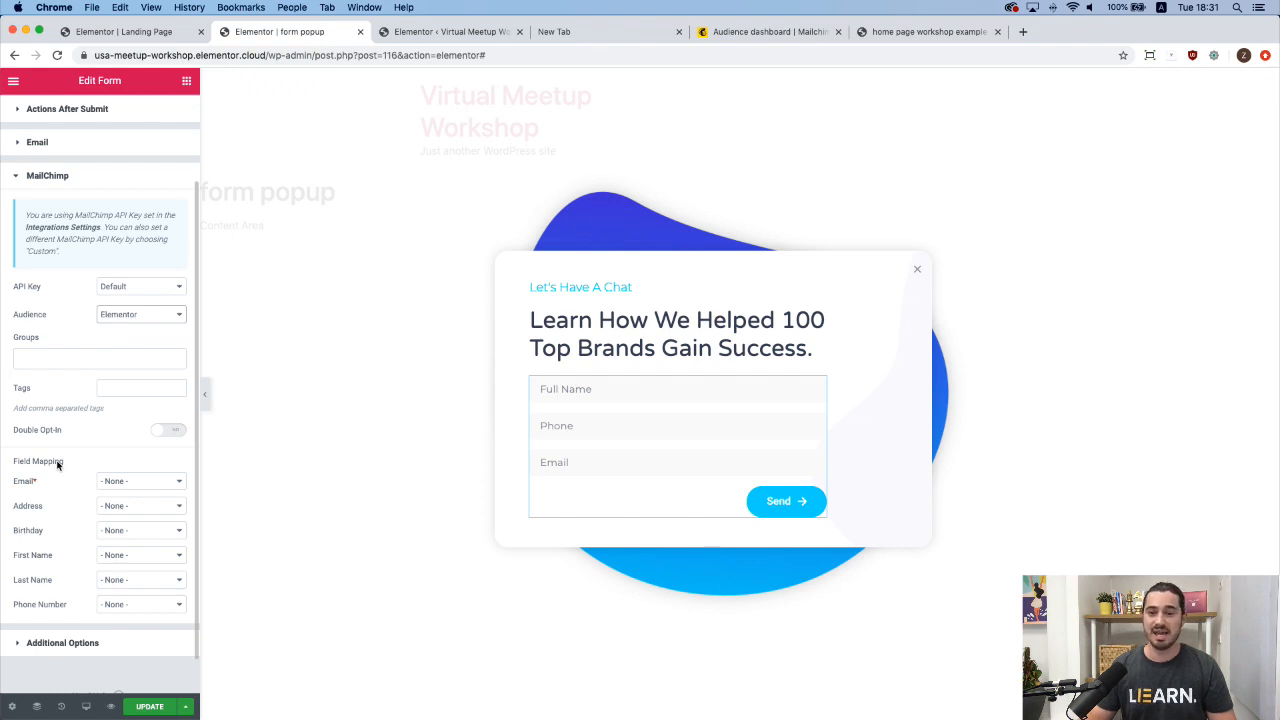
click(137, 481)
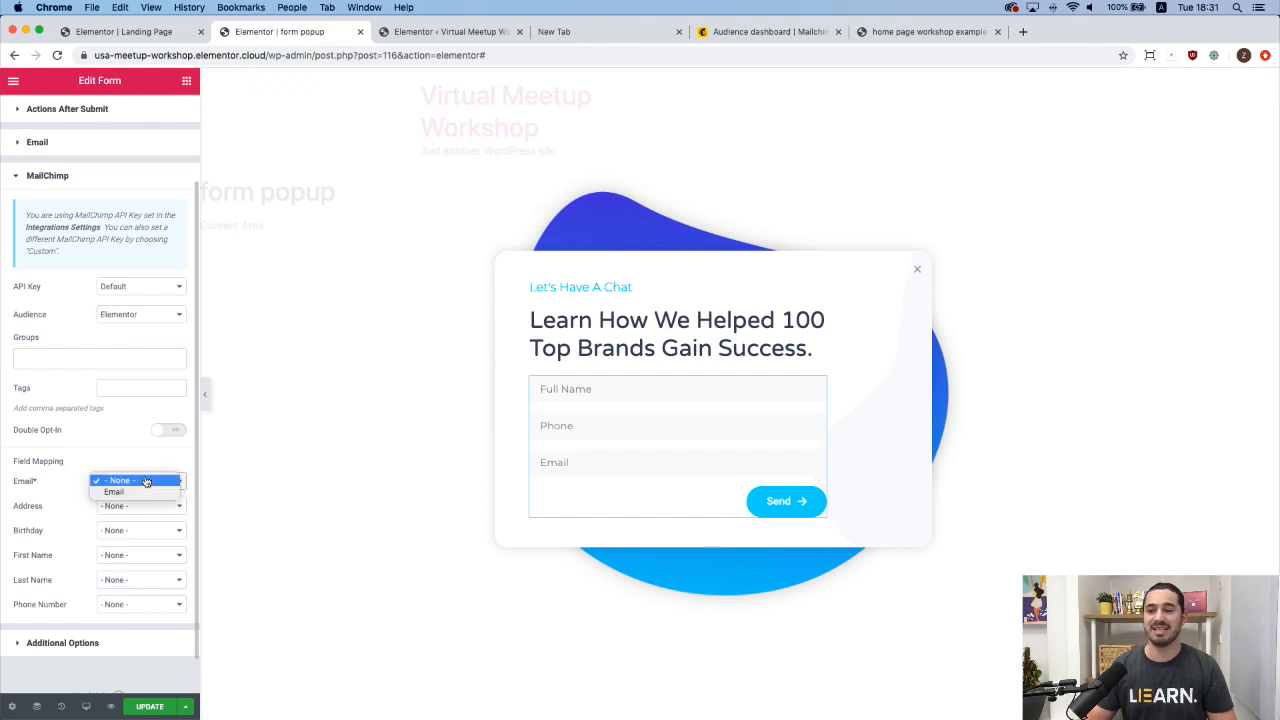
click(139, 492)
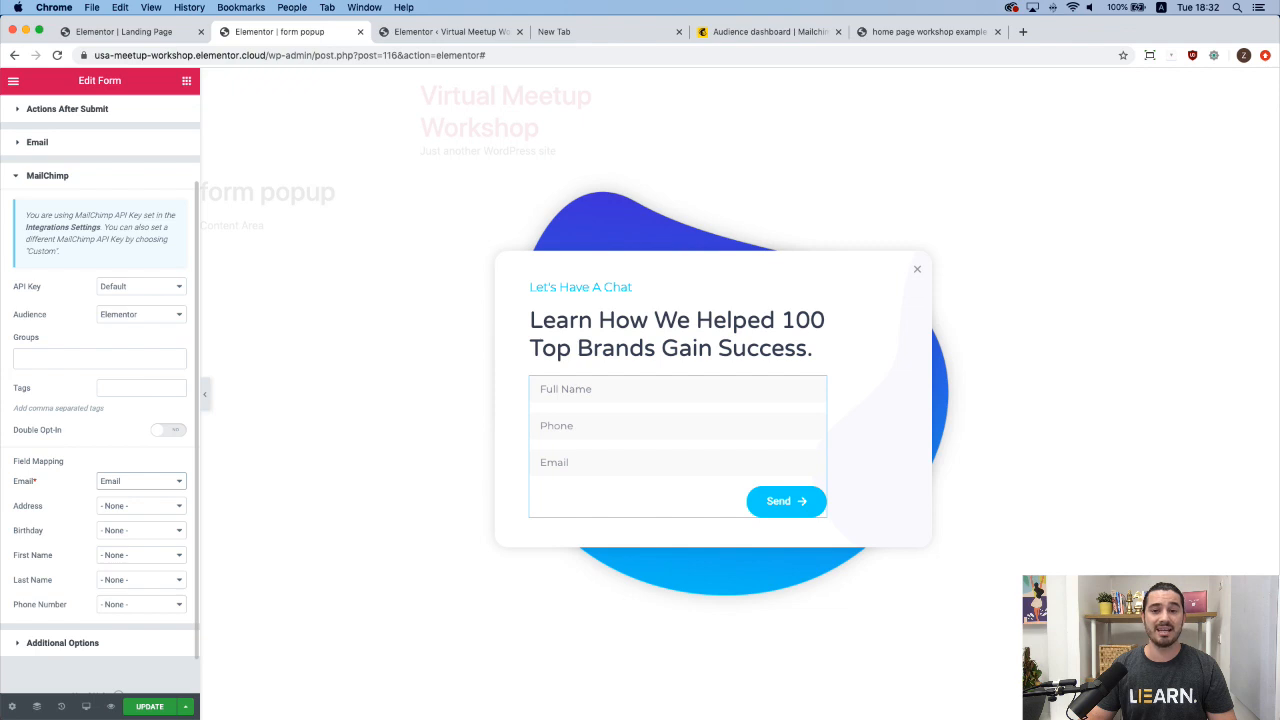
click(167, 431)
click(168, 433)
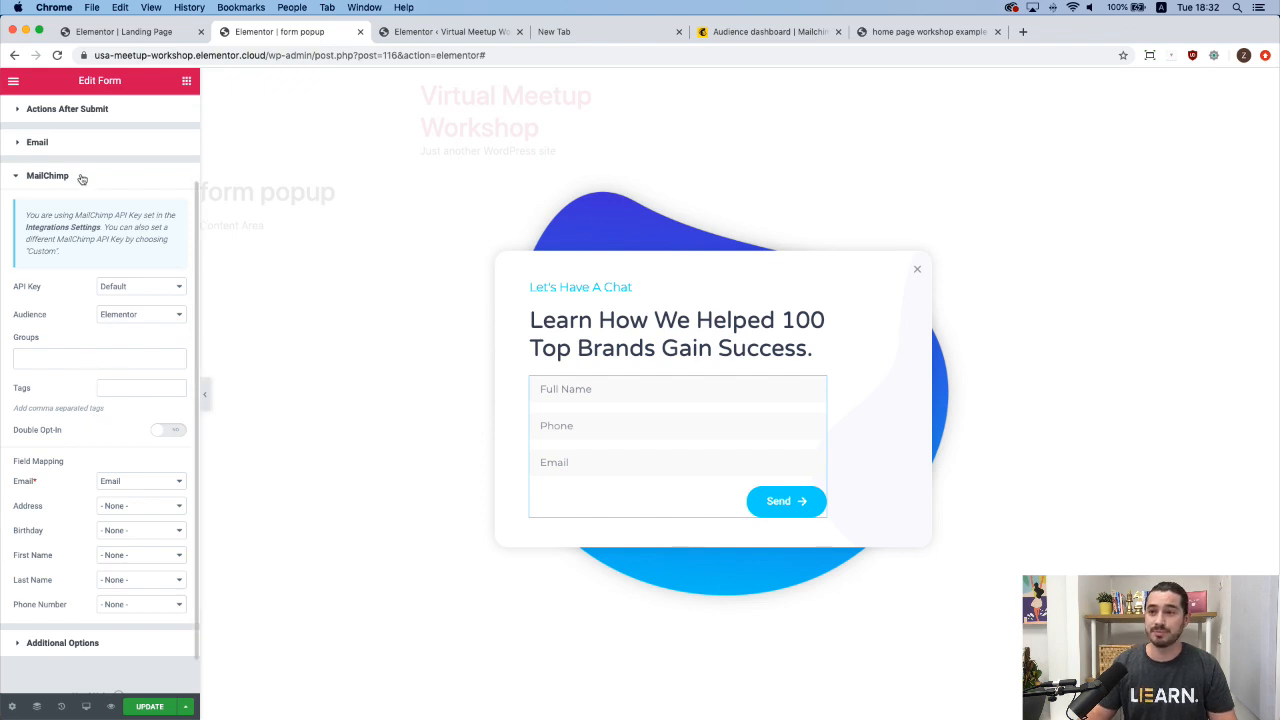
scroll(91, 145, up, 3)
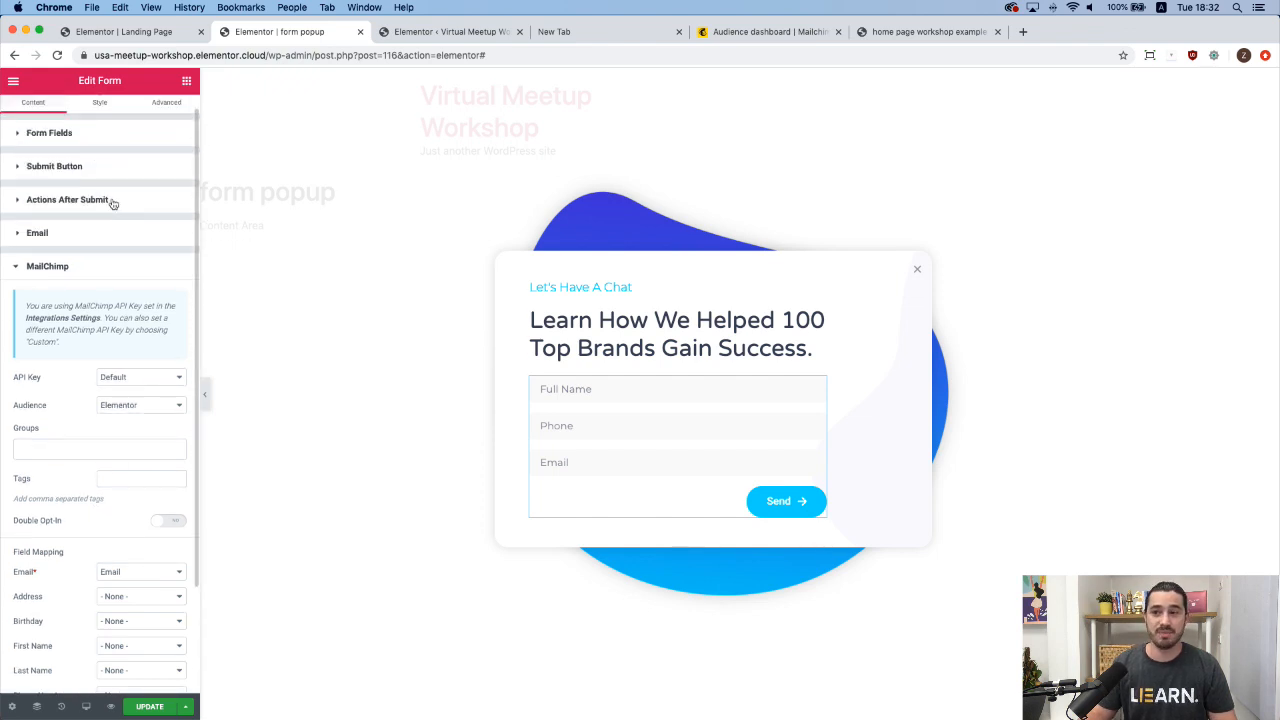
Add a Popup action after submit with its Action set to Close Popup.
click(111, 200)
click(121, 268)
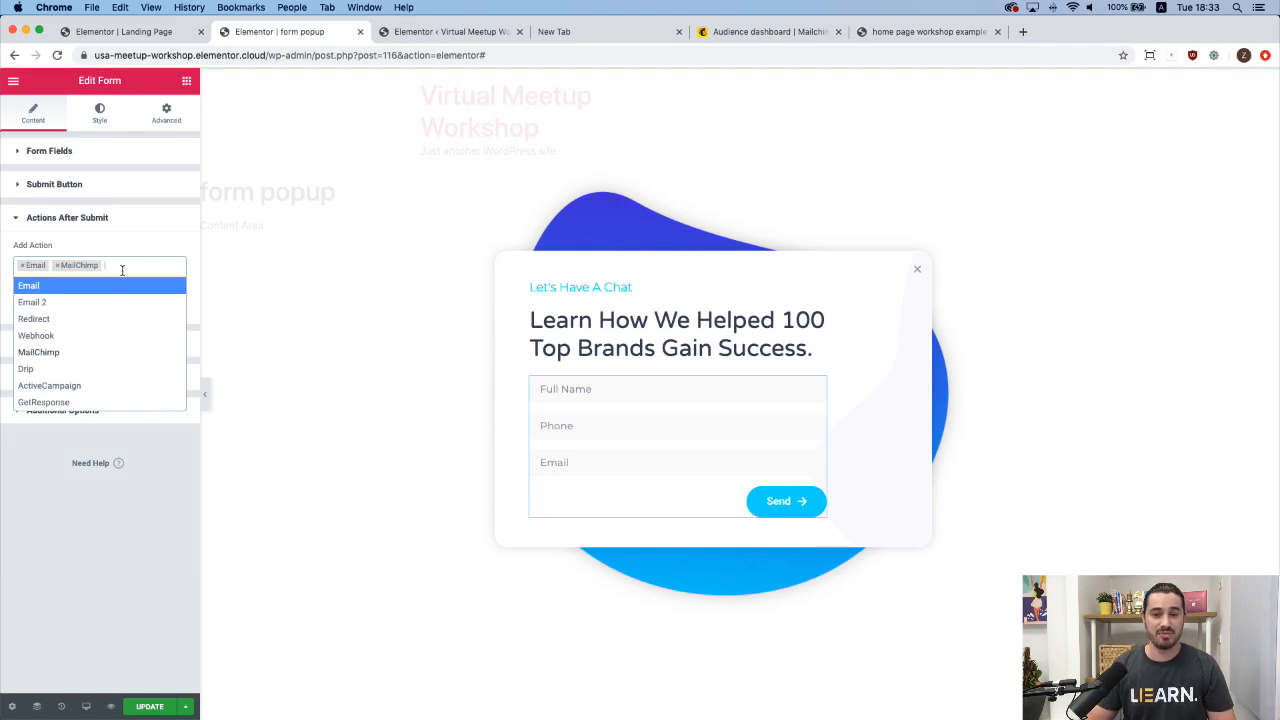
scroll(101, 325, down, 3)
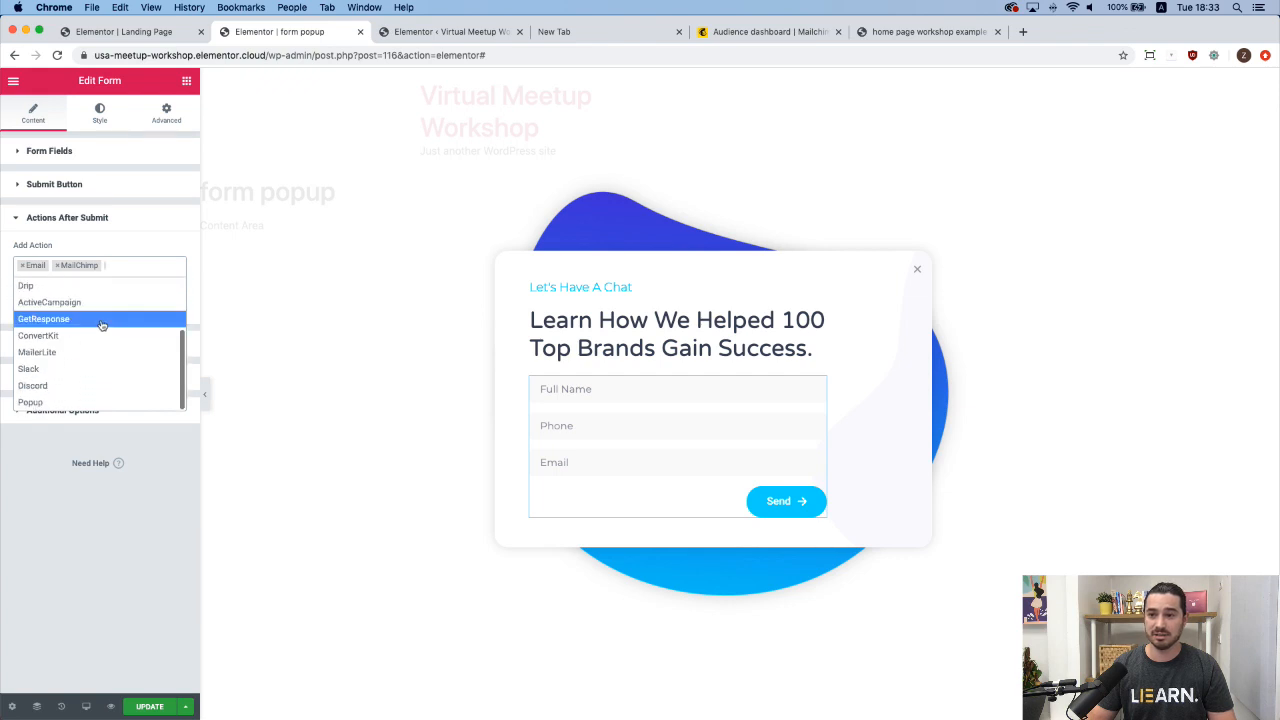
click(86, 404)
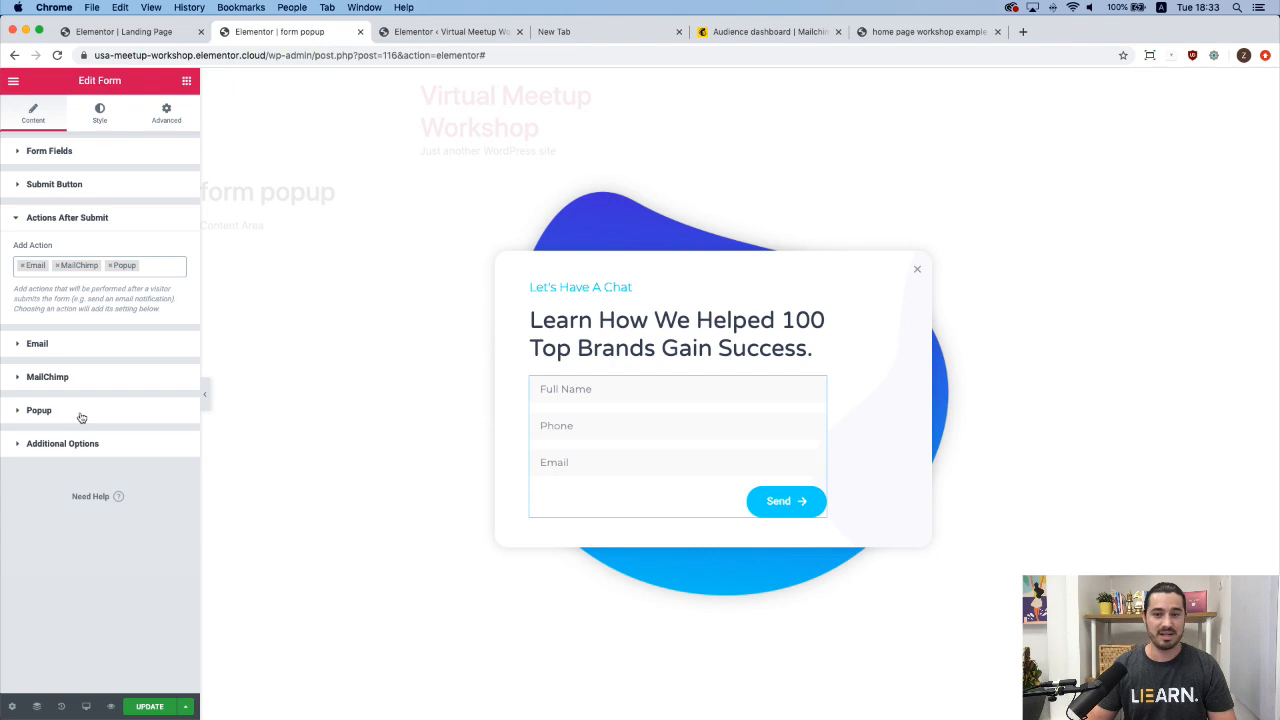
click(81, 415)
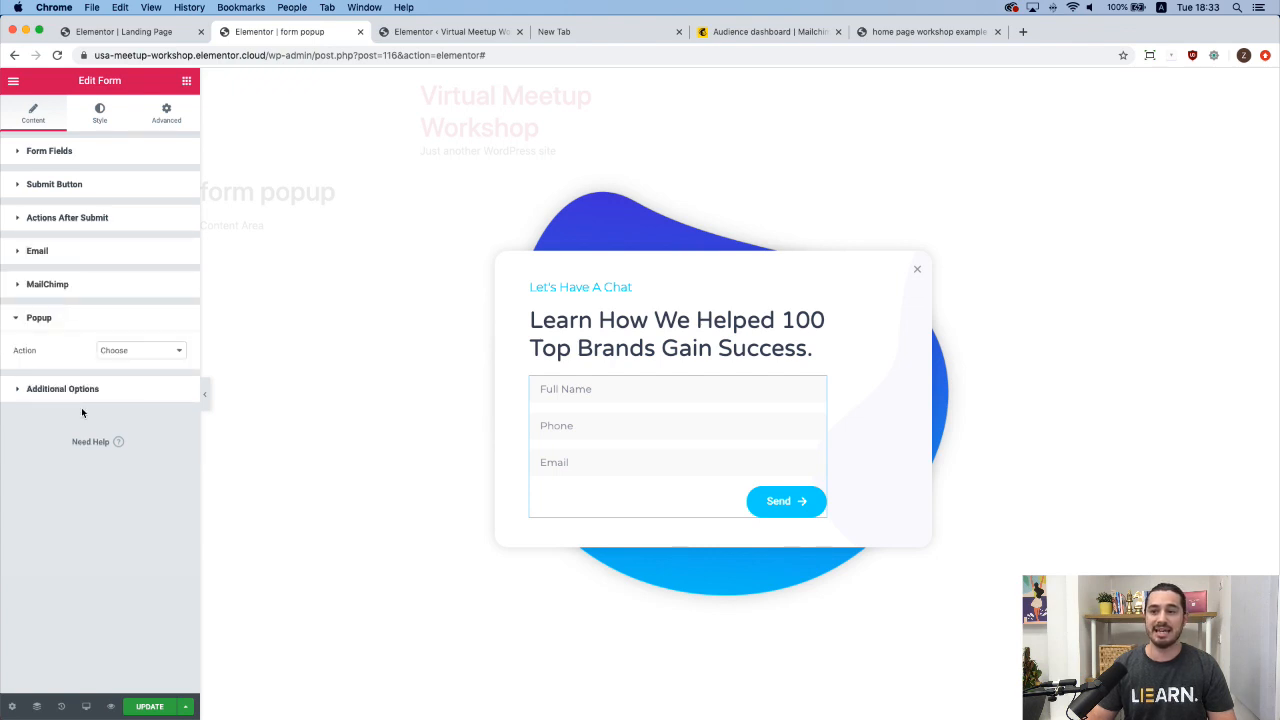
click(140, 351)
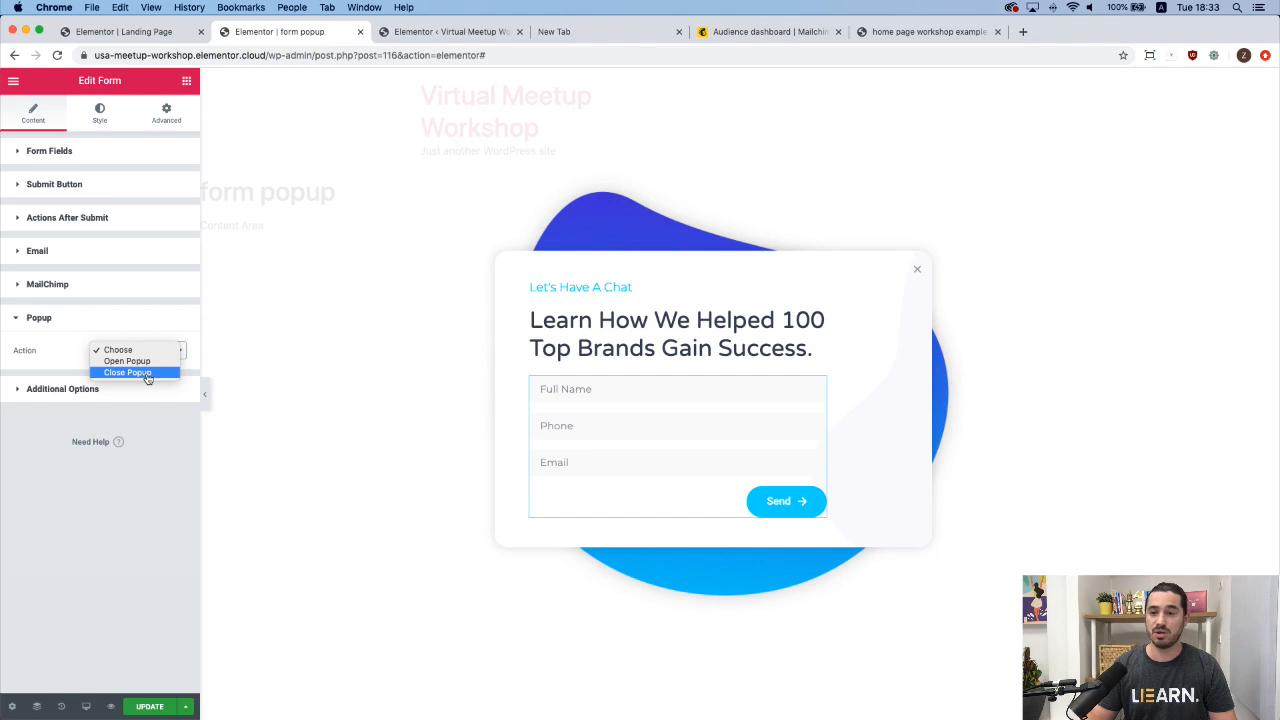
click(147, 373)
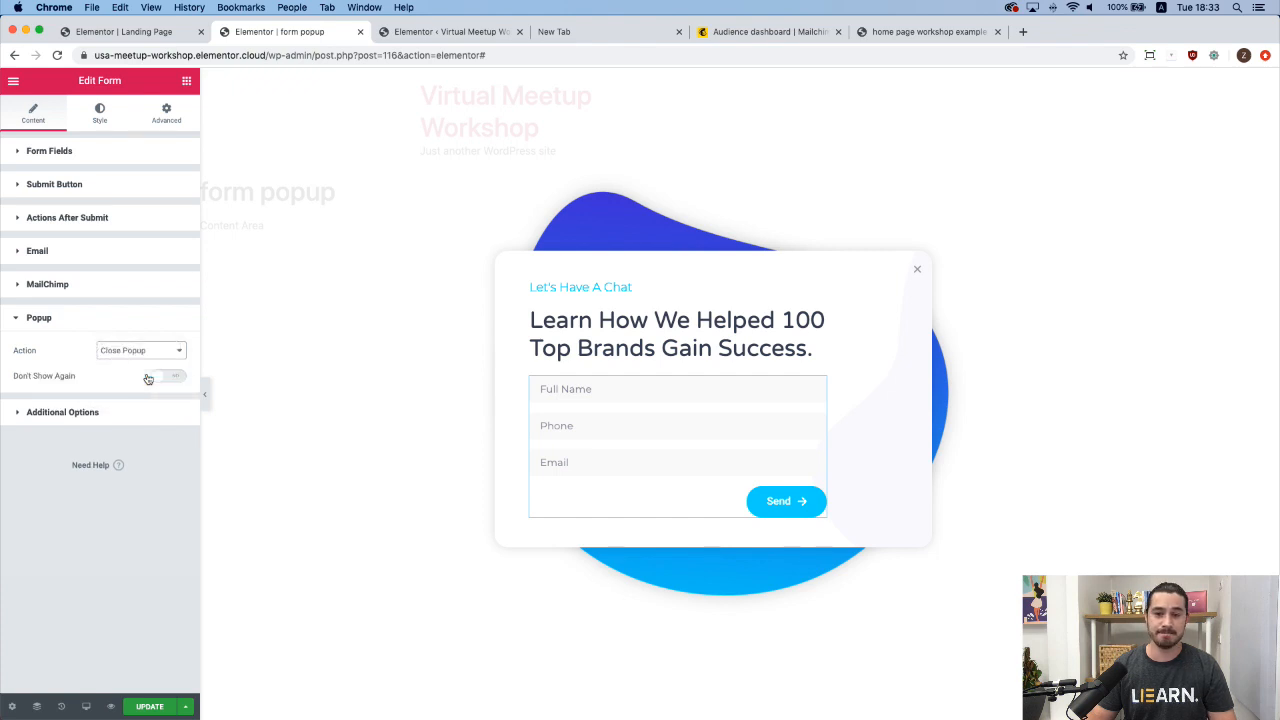
Update the form popup and Save & Close its publish settings.
click(150, 707)
click(922, 661)
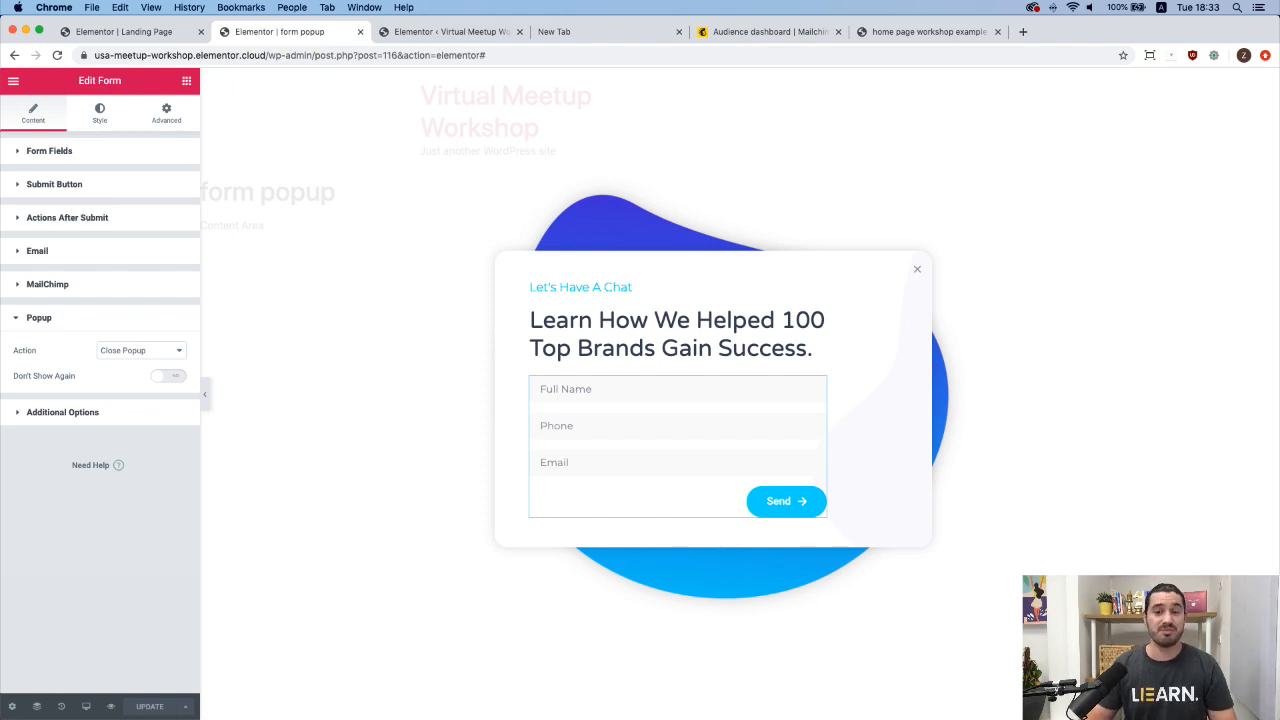
click(124, 31)
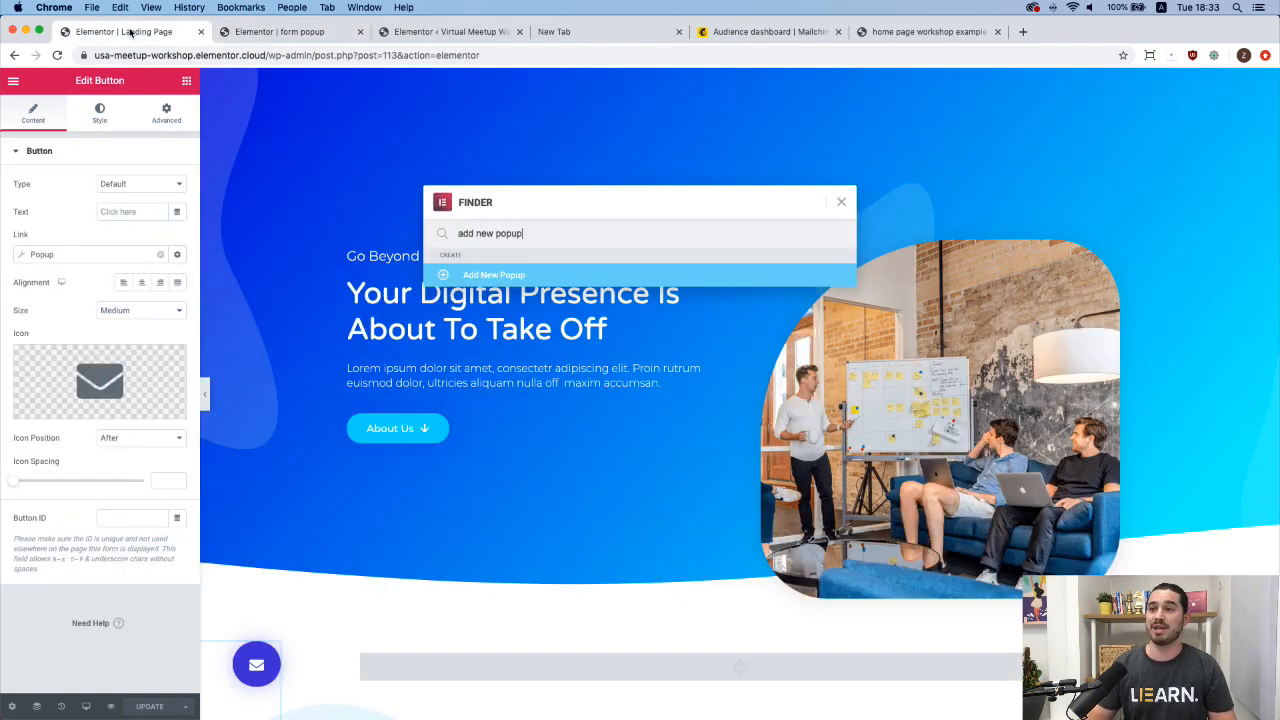
Replace the envelope button's link with a Popup dynamic link.
click(841, 201)
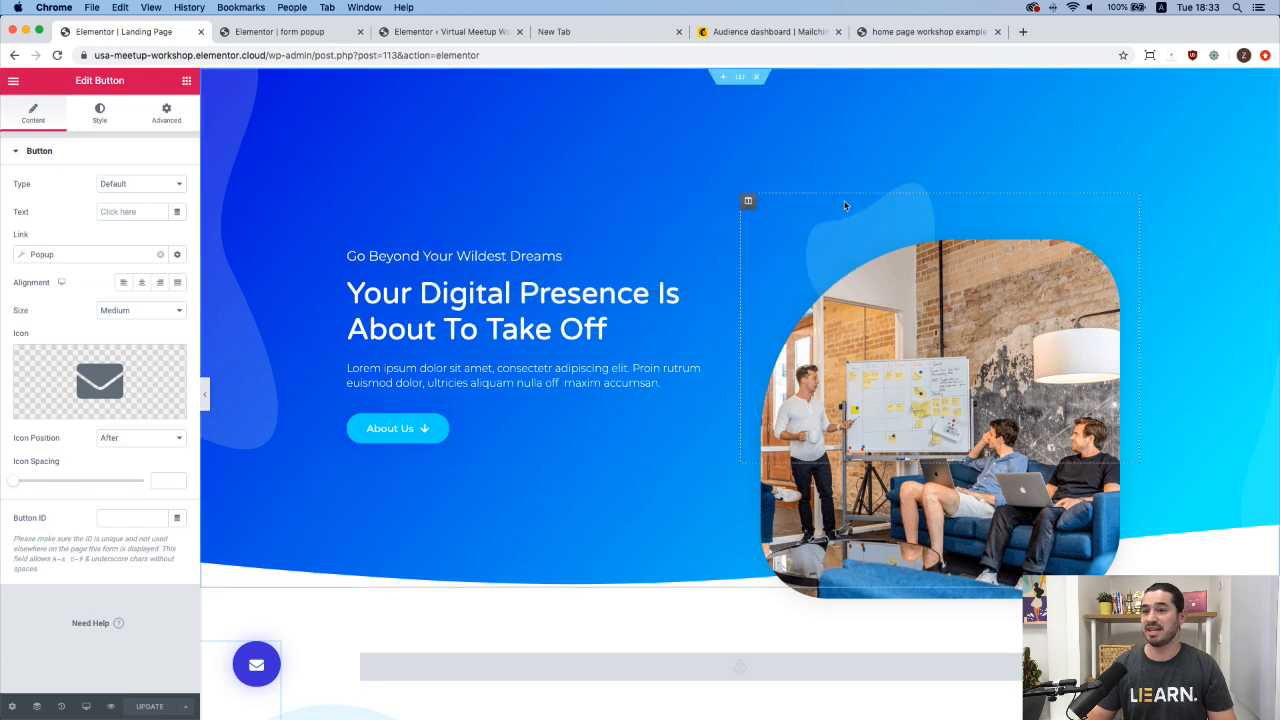
click(51, 258)
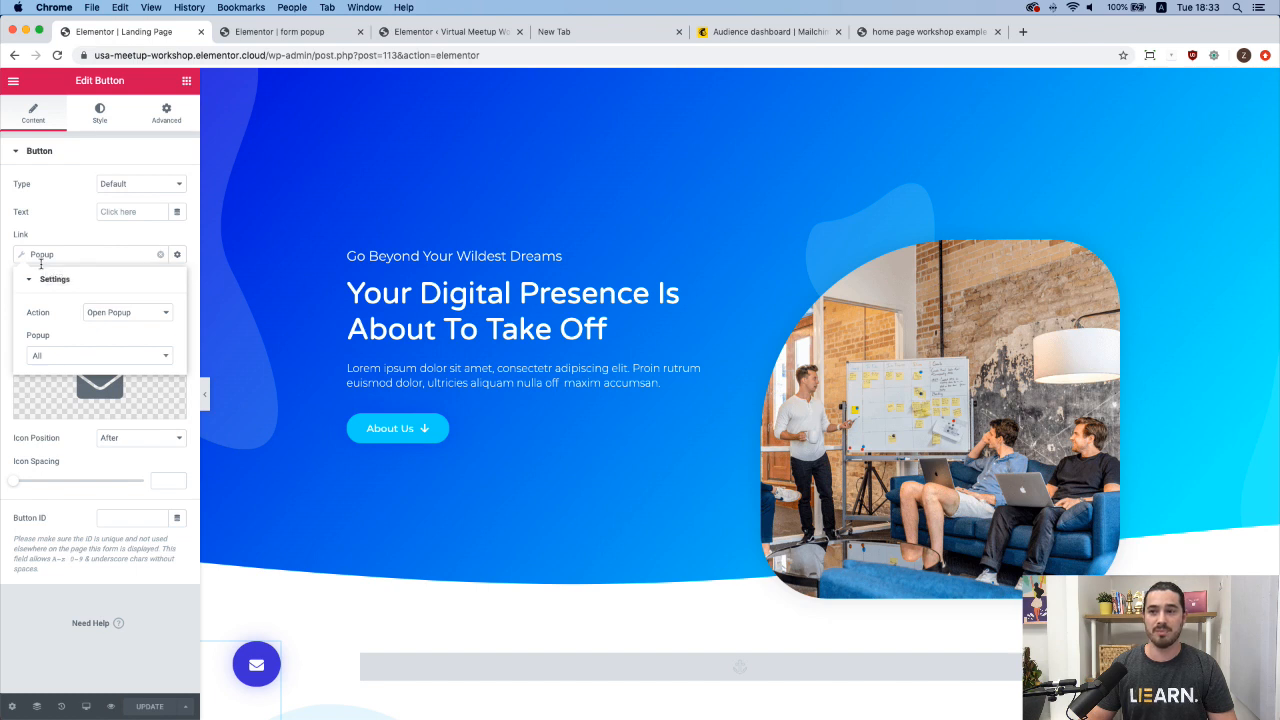
click(162, 256)
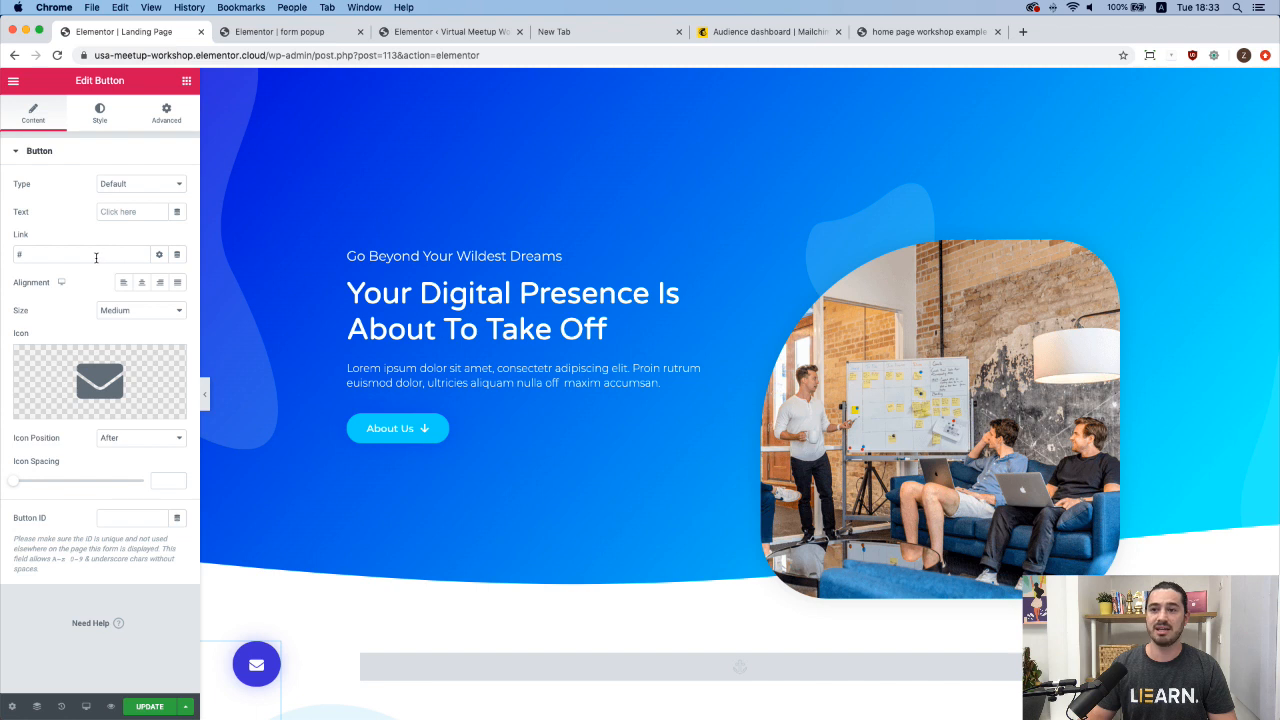
click(178, 256)
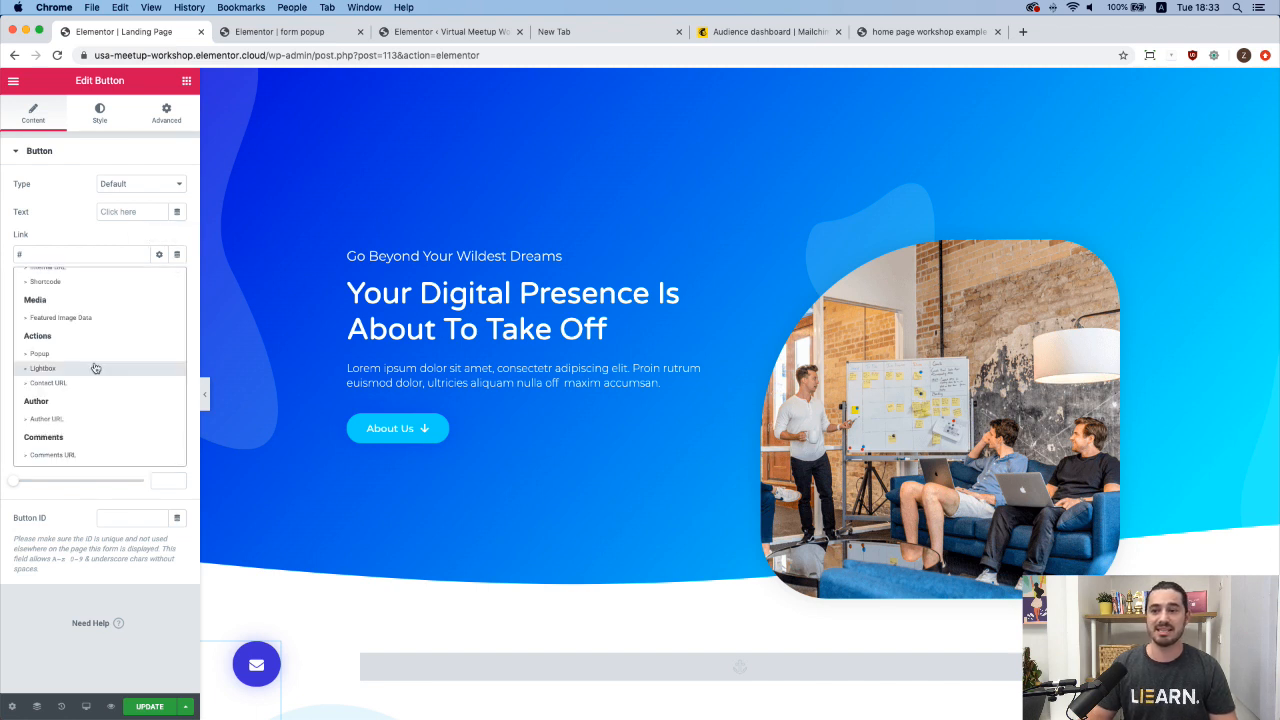
scroll(94, 343, up, 1)
click(63, 369)
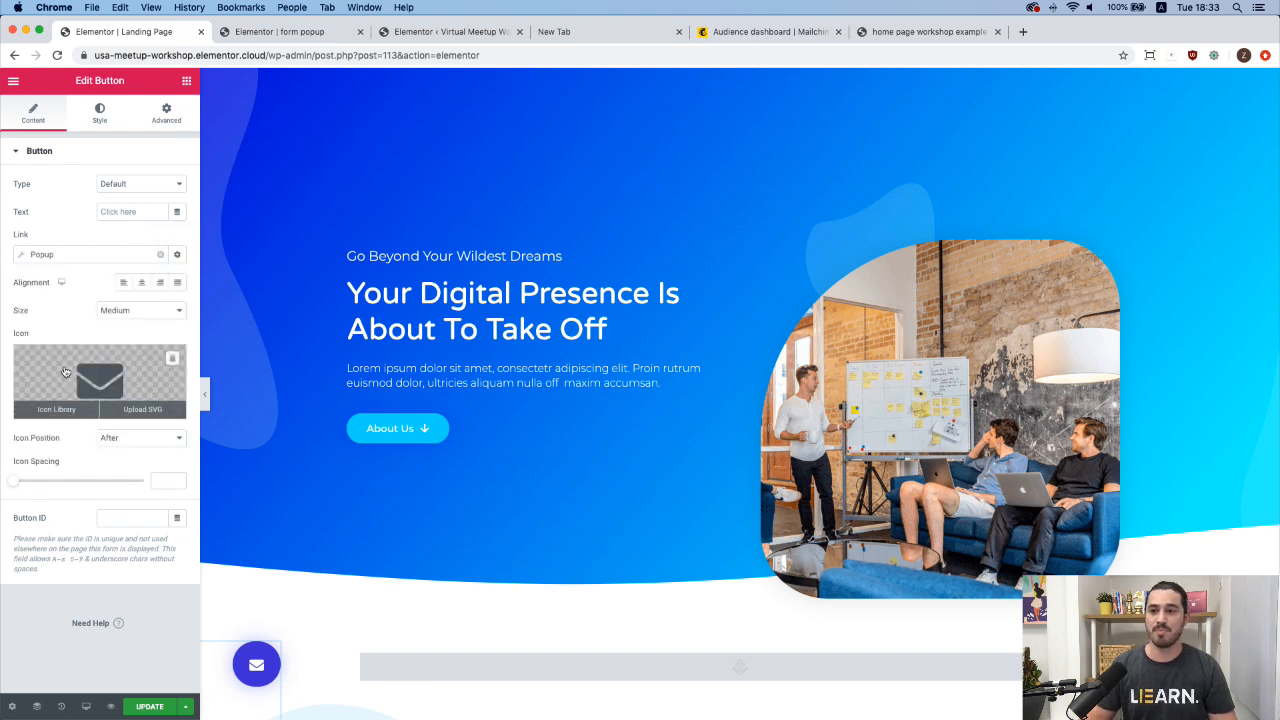
Make the link open 'form popup (Template)', found by searching 'form', and update the landing page.
click(54, 254)
click(128, 316)
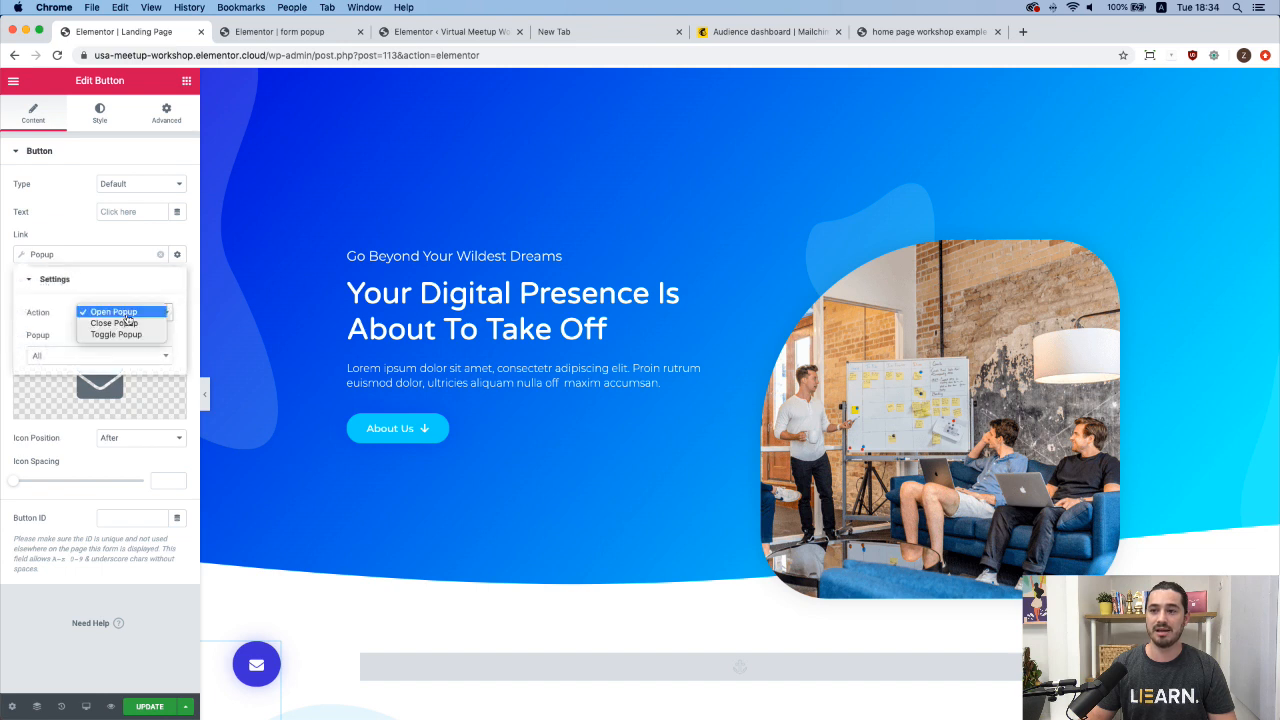
click(129, 314)
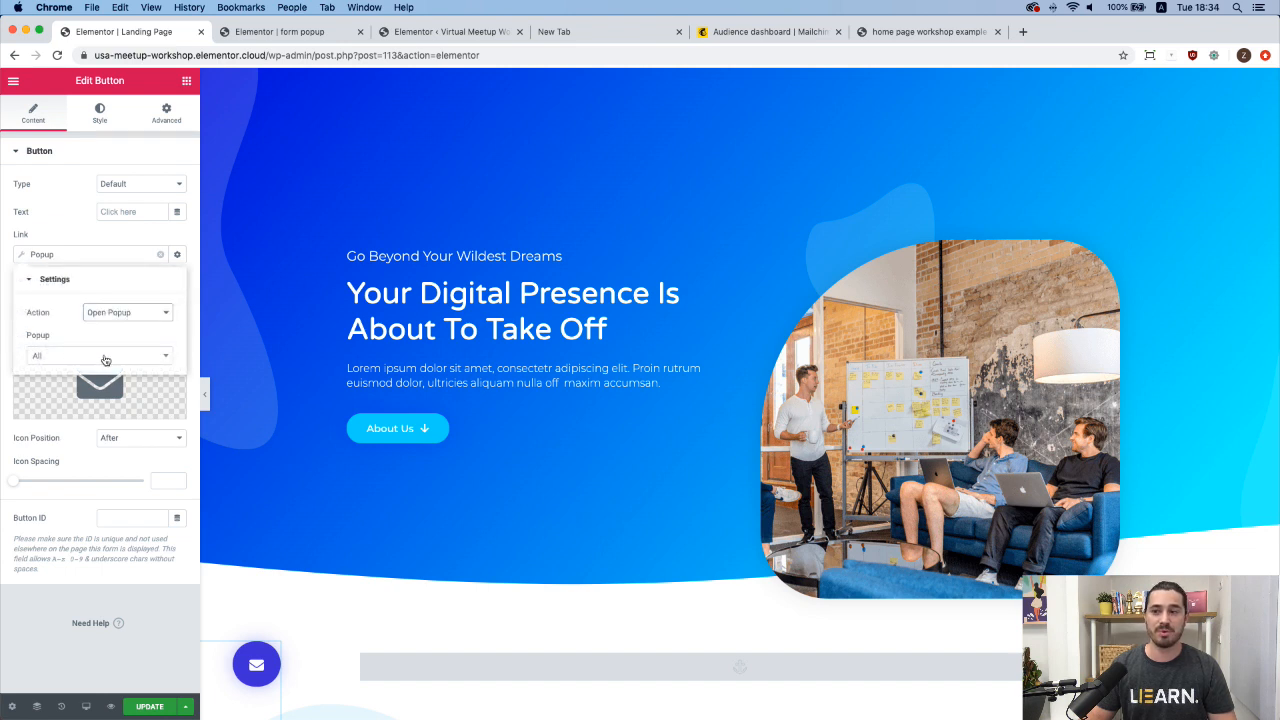
click(105, 357)
text(form)
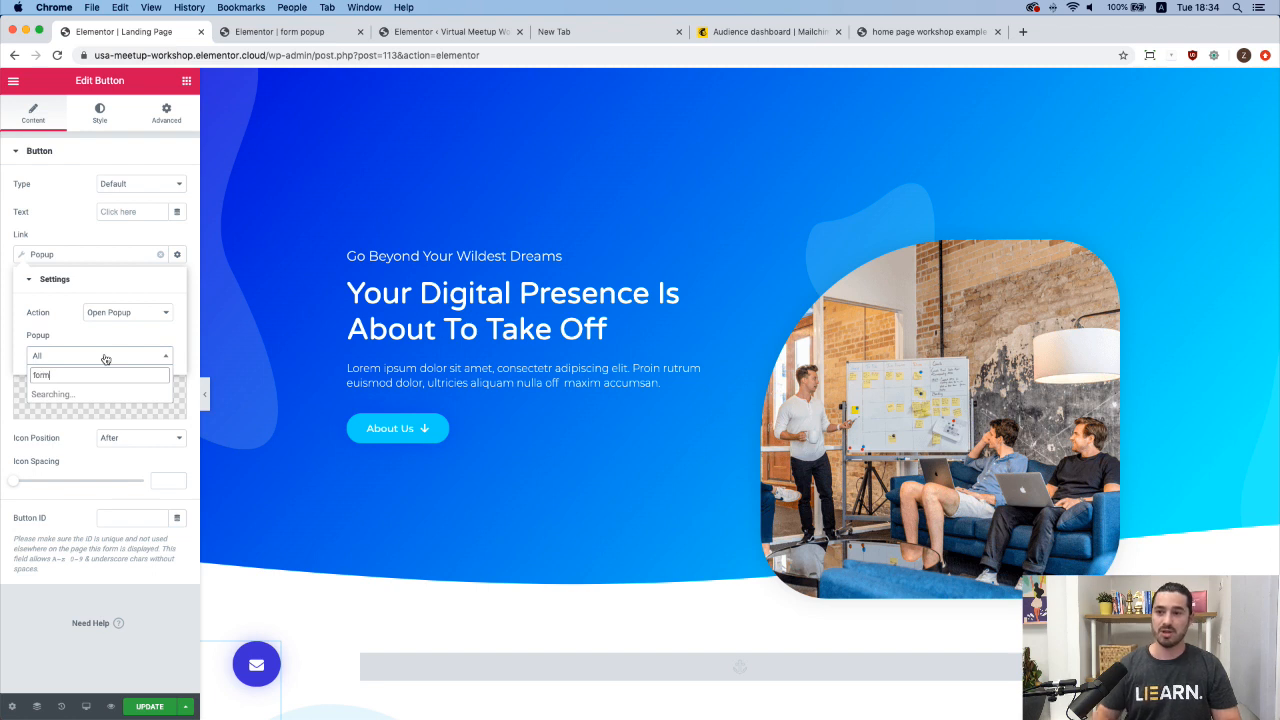
click(102, 396)
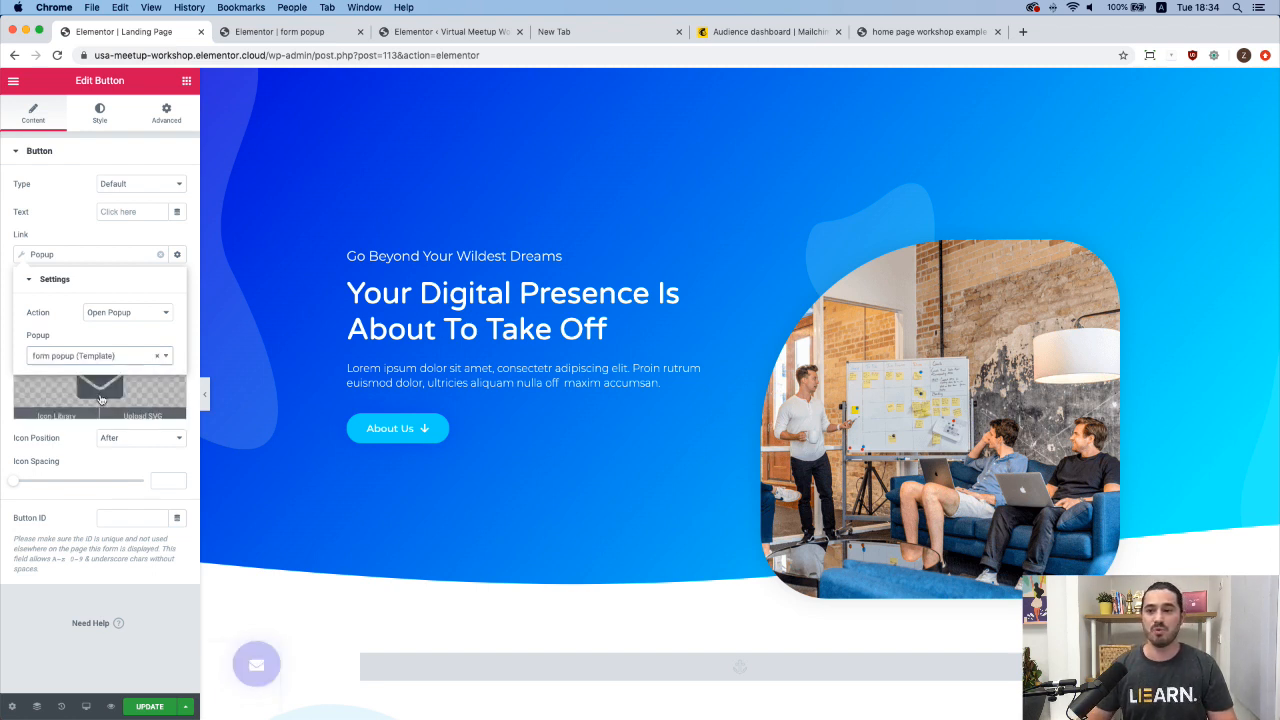
click(121, 238)
click(150, 707)
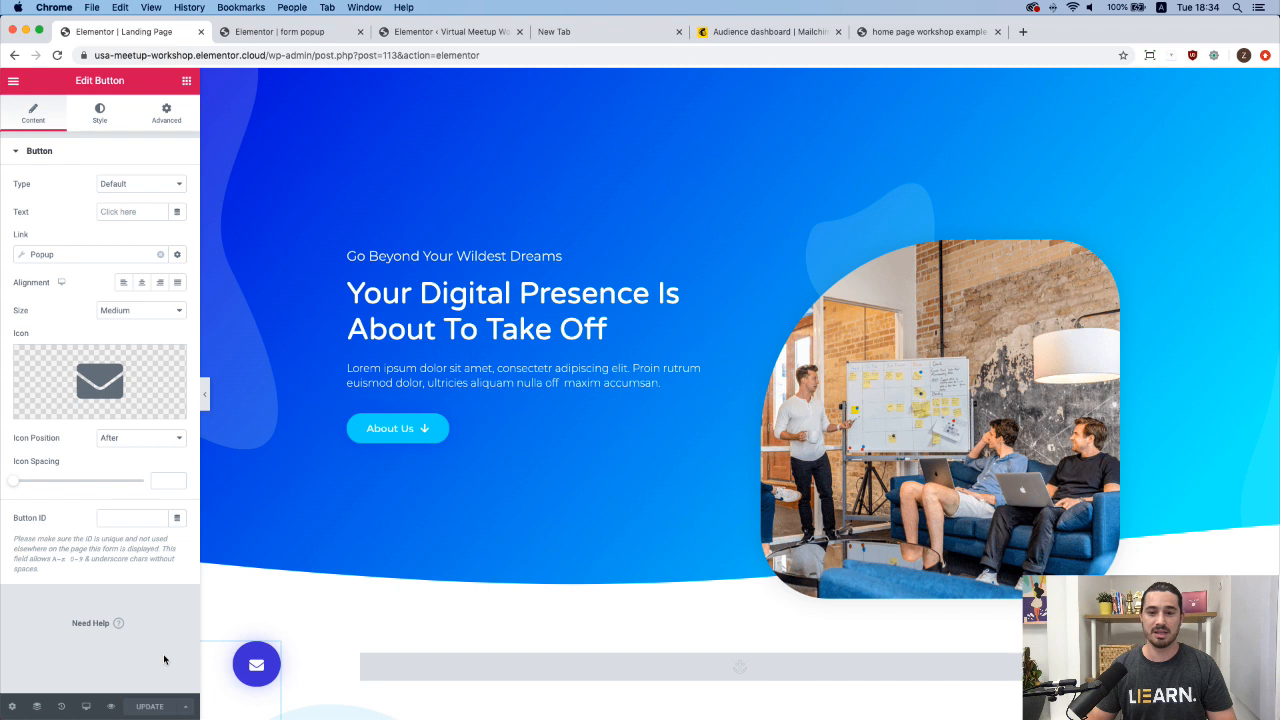
Preview the landing page and open the Let's Have A Chat popup from the envelope button.
click(113, 707)
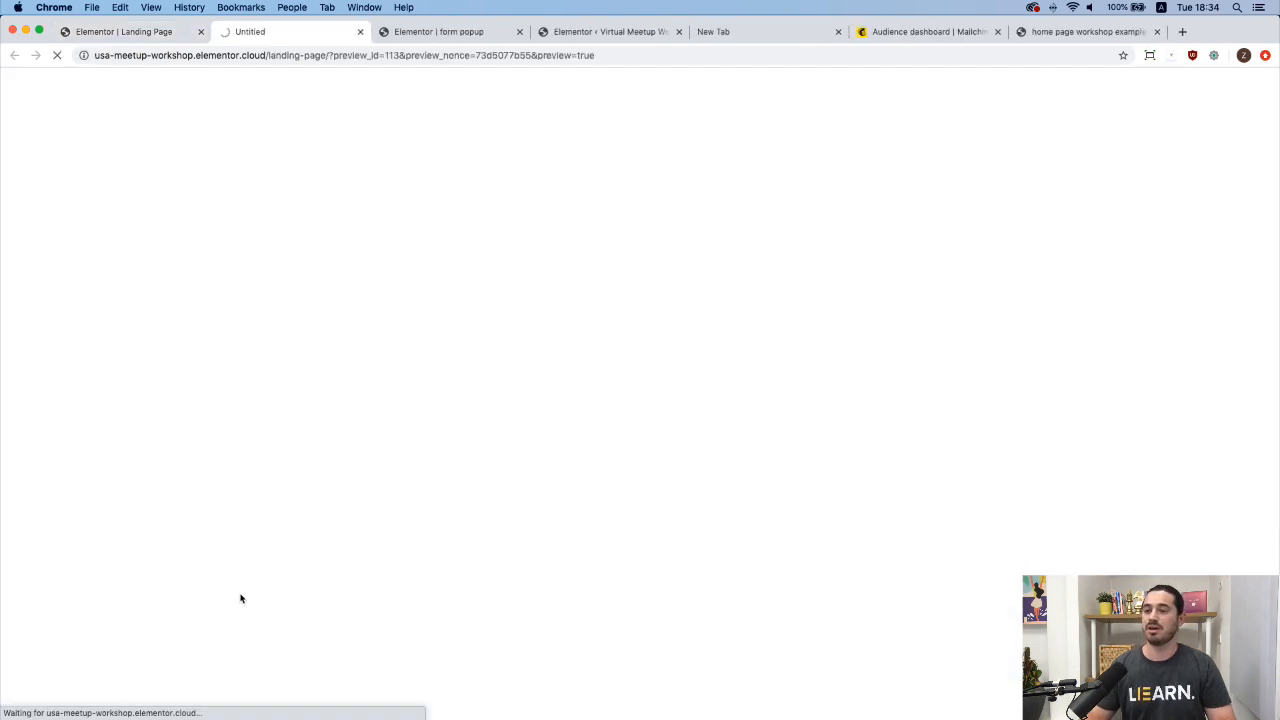
scroll(249, 578, down, 5)
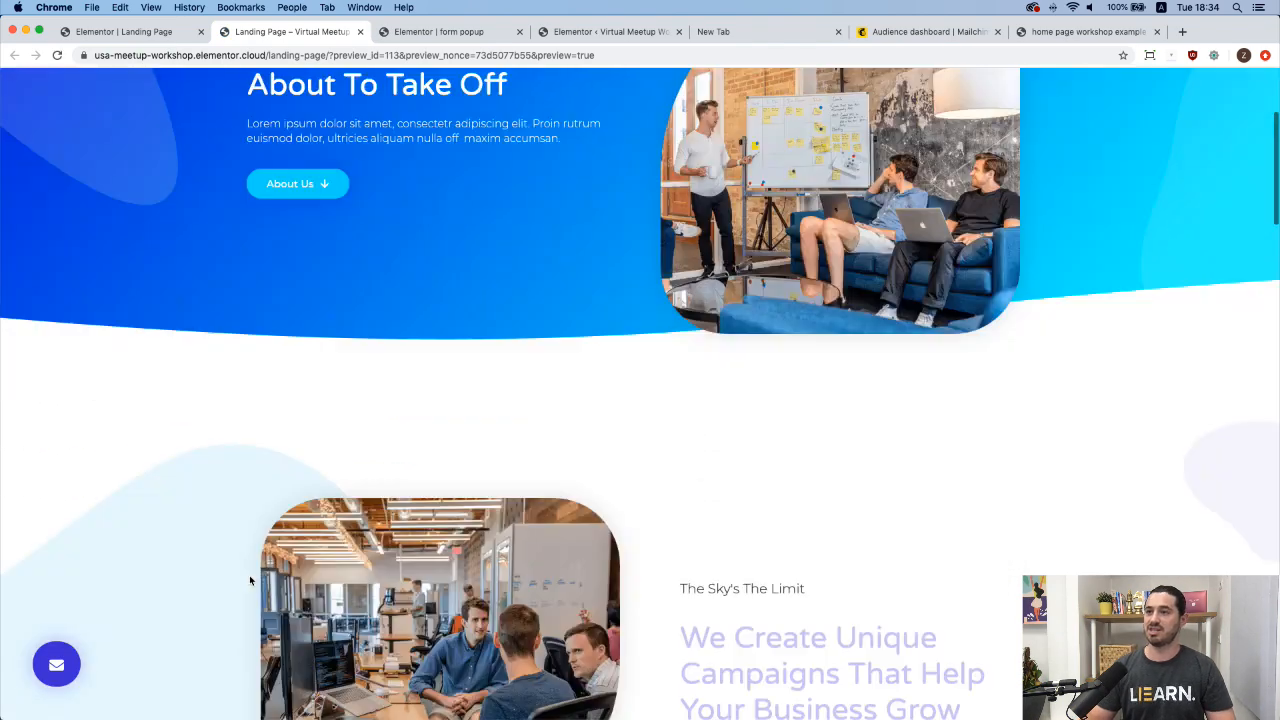
scroll(249, 575, up, 5)
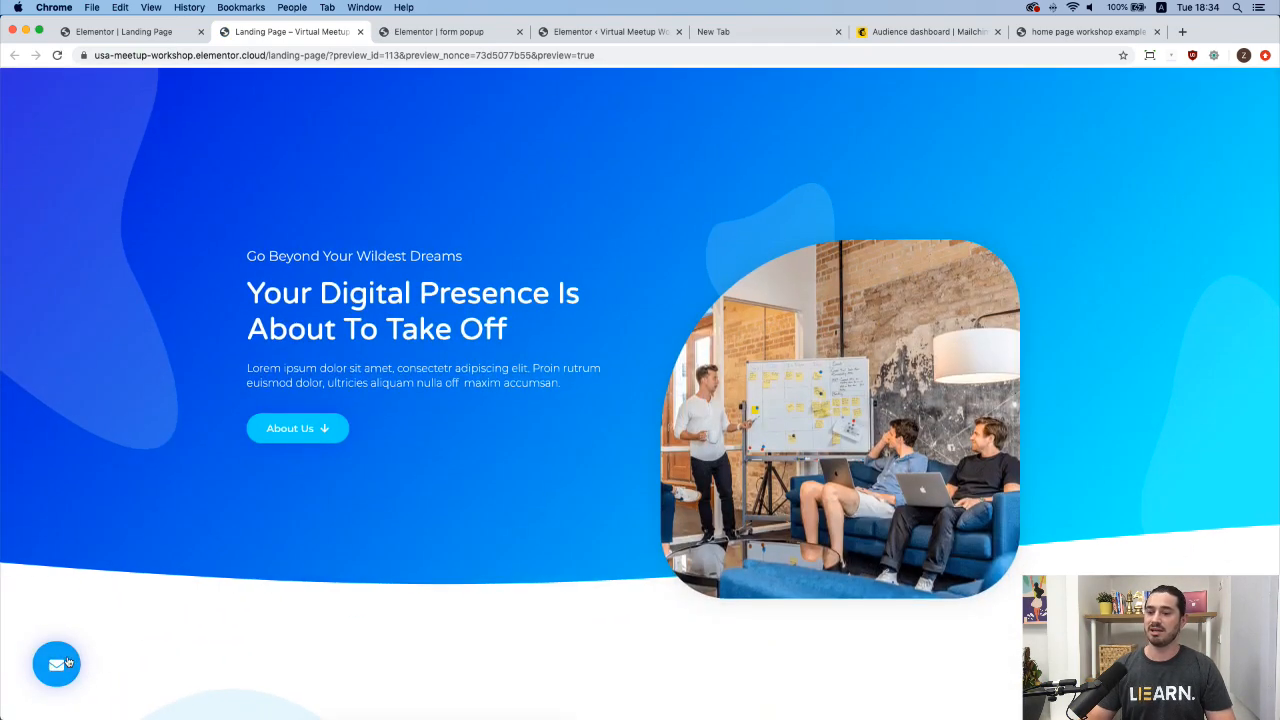
click(57, 664)
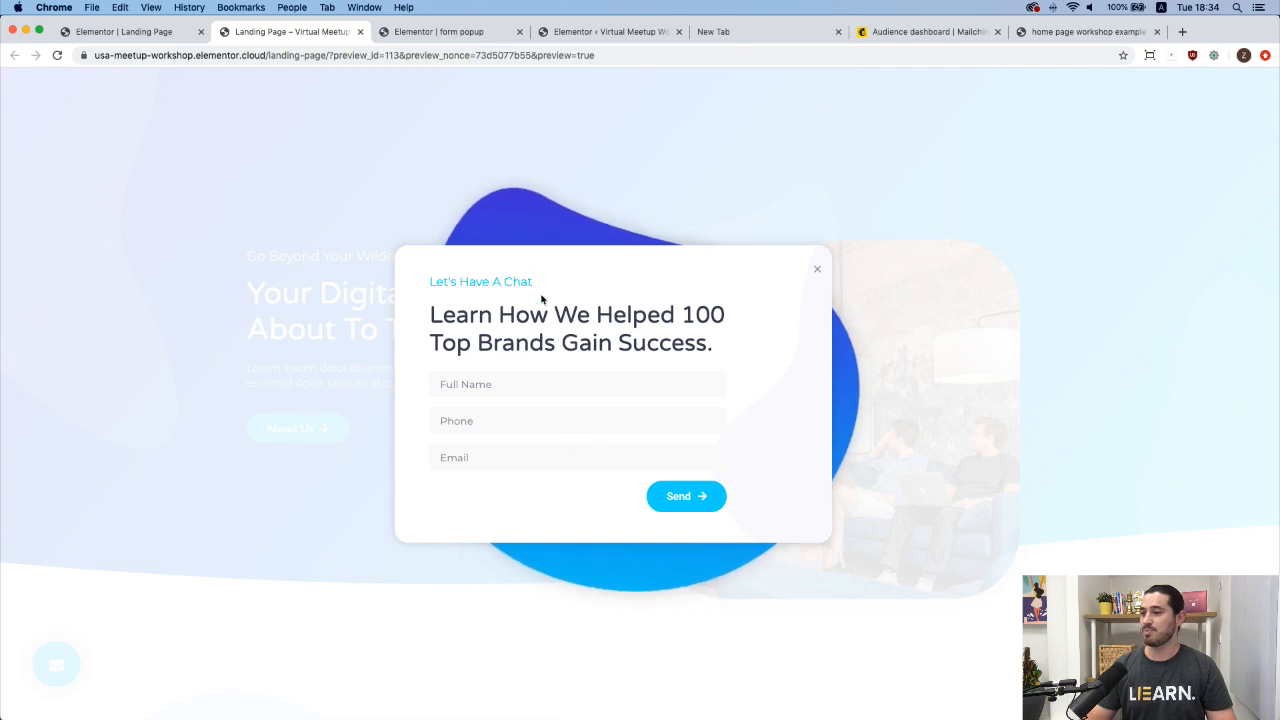
Fill in a test full name, phone number and email address, and send the form.
click(464, 390)
text(alice)
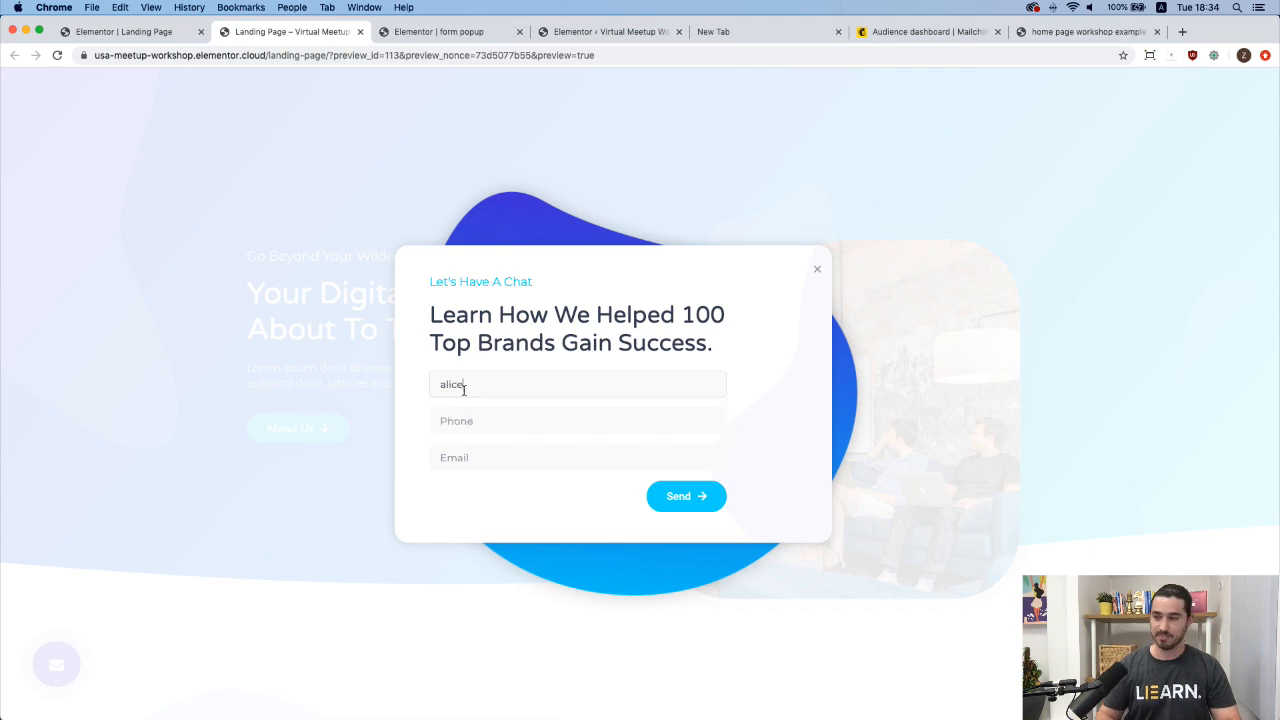
click(451, 425)
text(123456789)
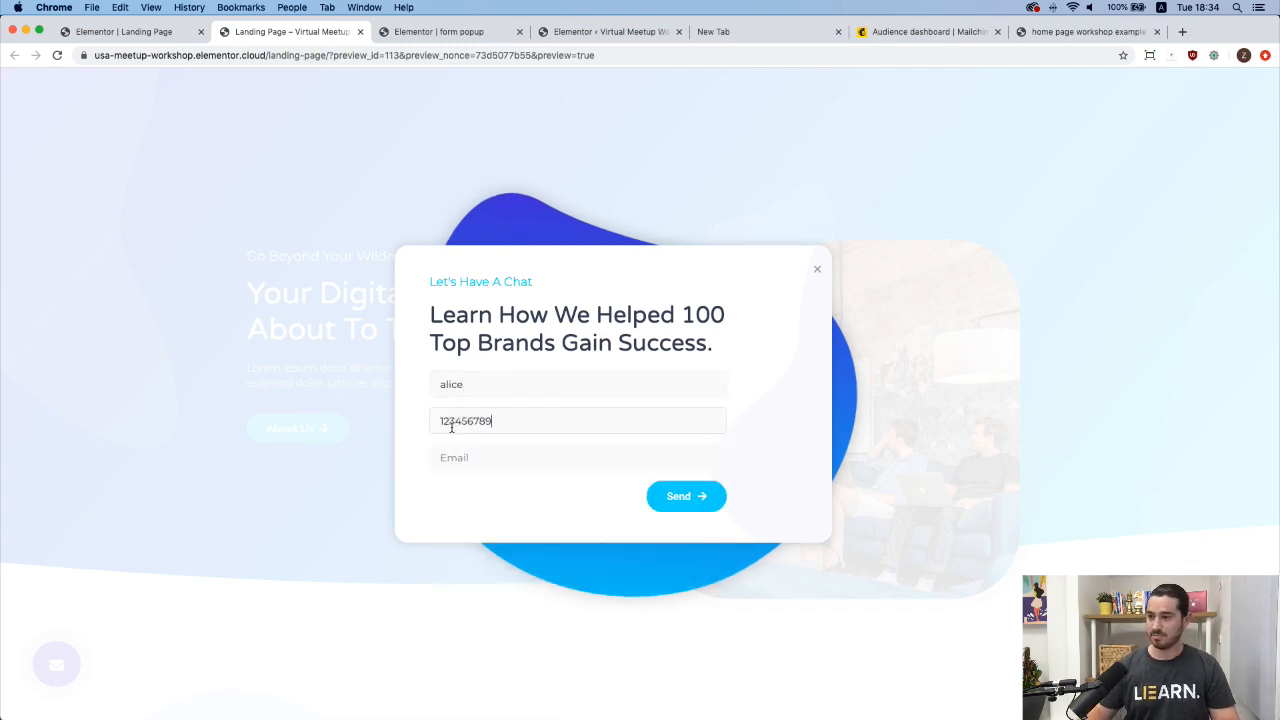
click(442, 457)
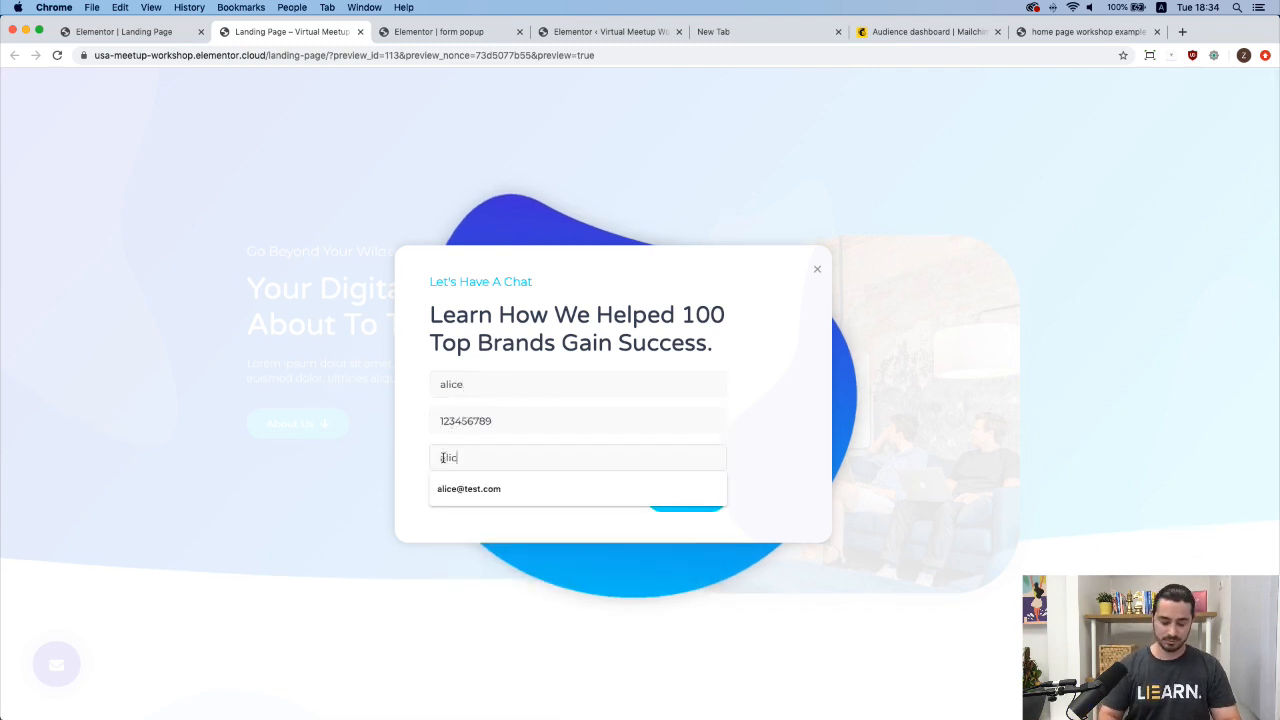
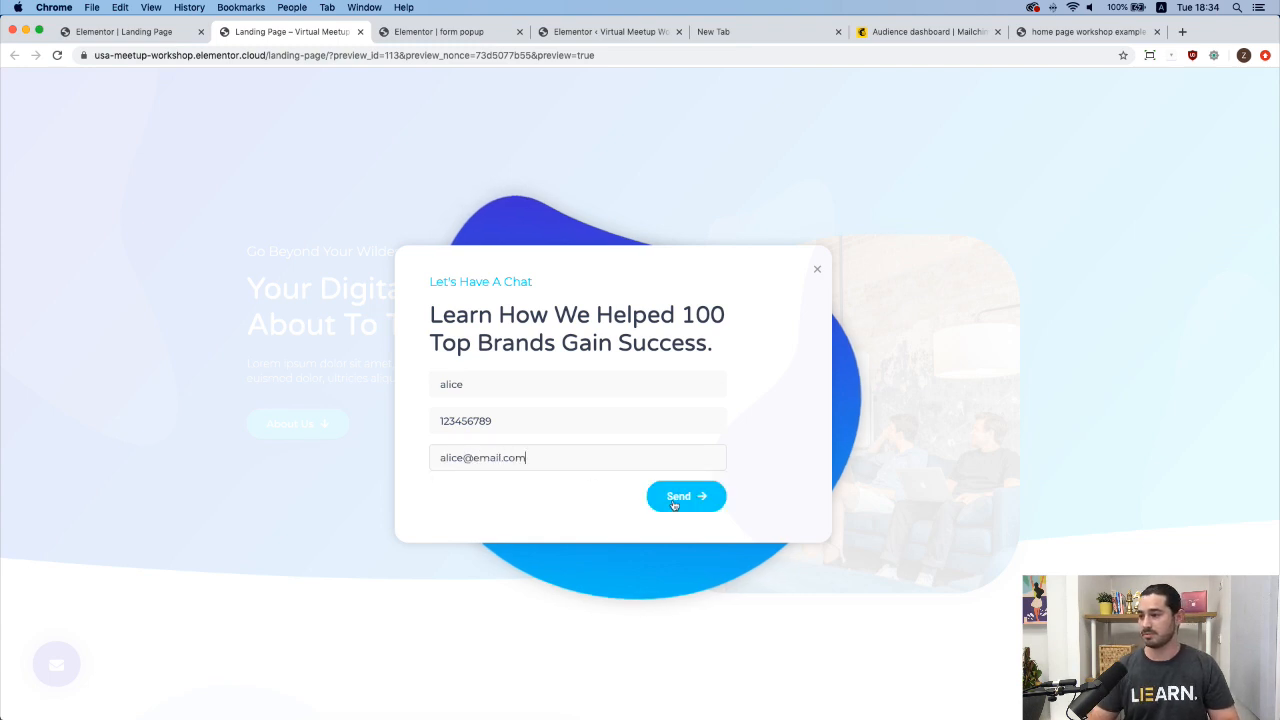
click(684, 496)
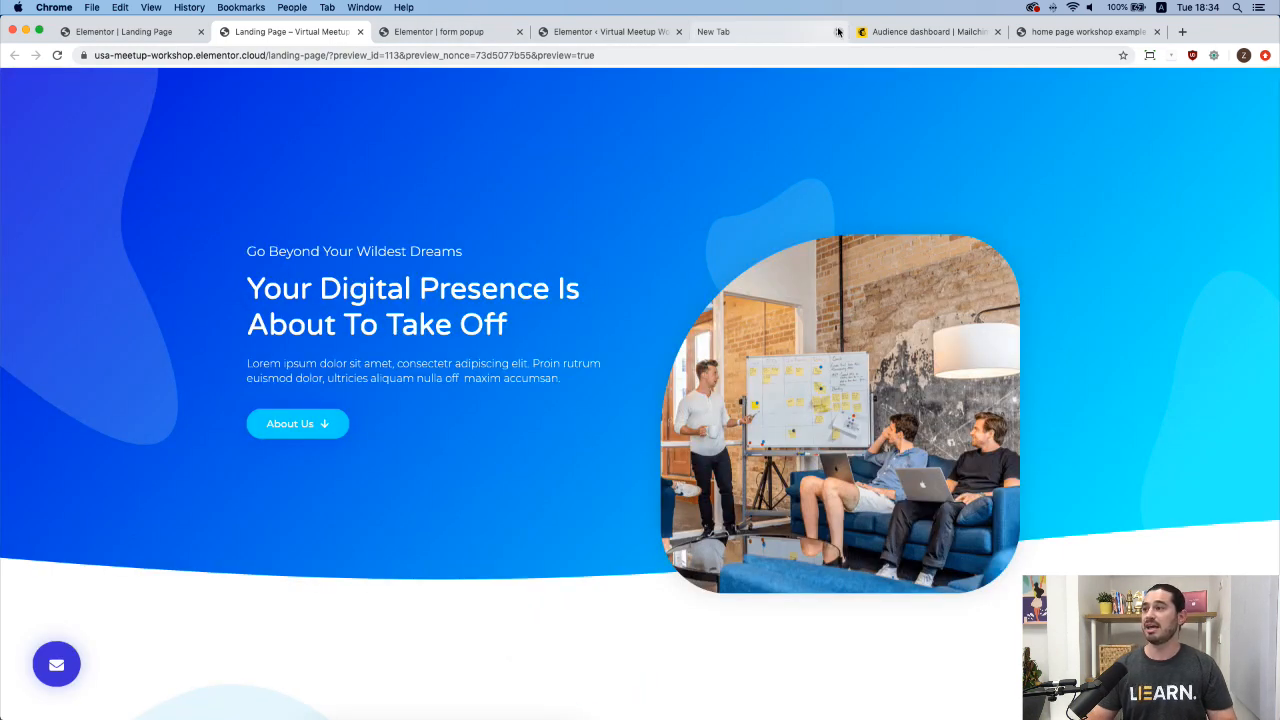
Check the Elementor audience's contact table for the new test signup among 7 contacts, then return to the preview.
click(910, 33)
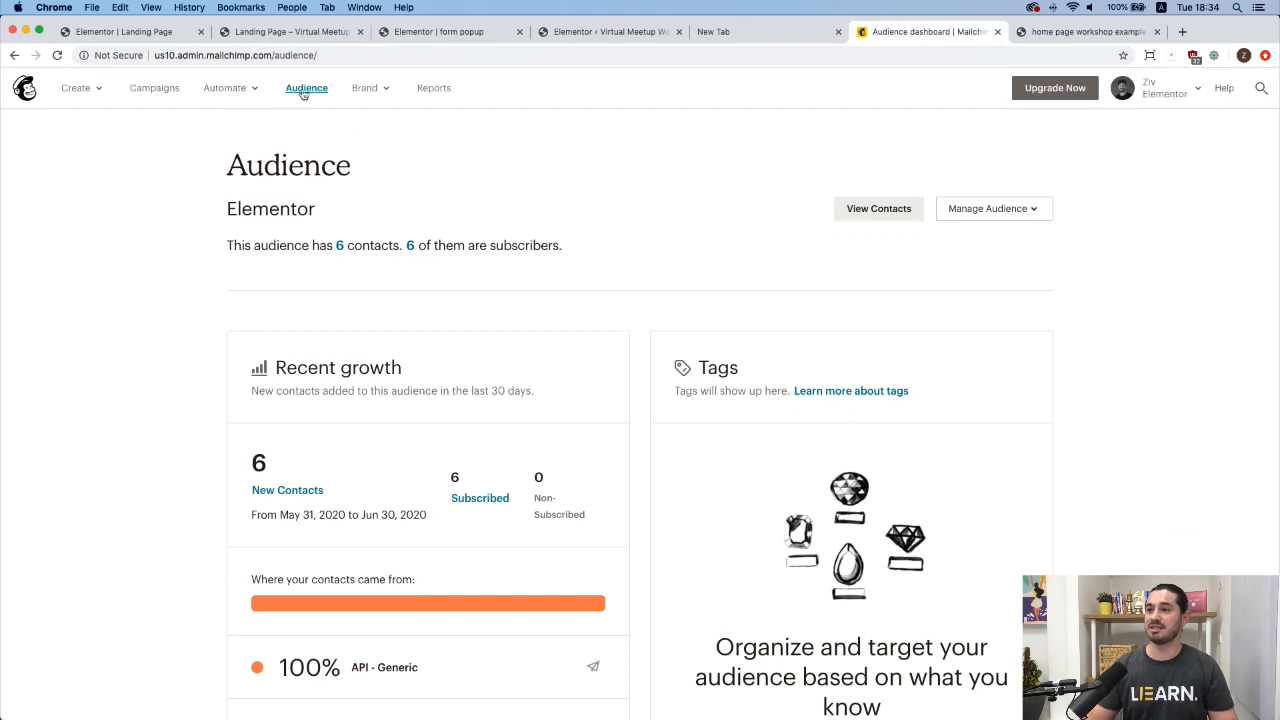
click(866, 210)
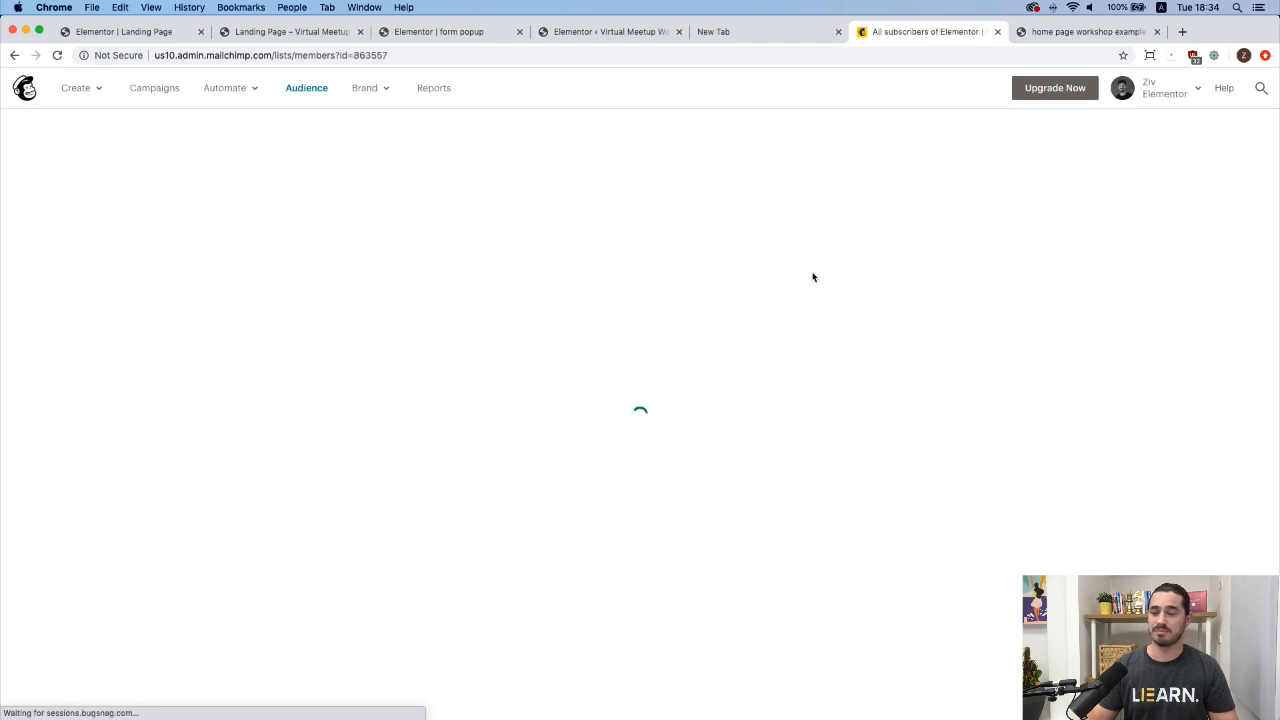
scroll(325, 410, down, 2)
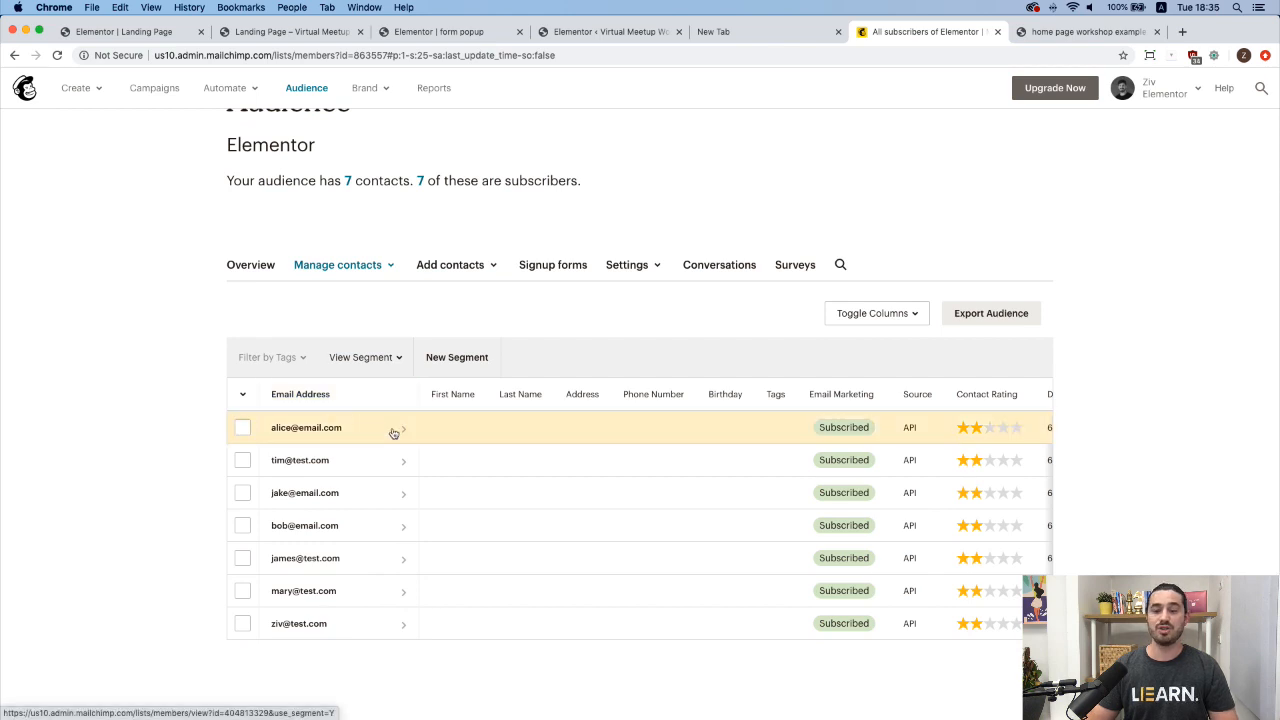
scroll(484, 432, right, 4)
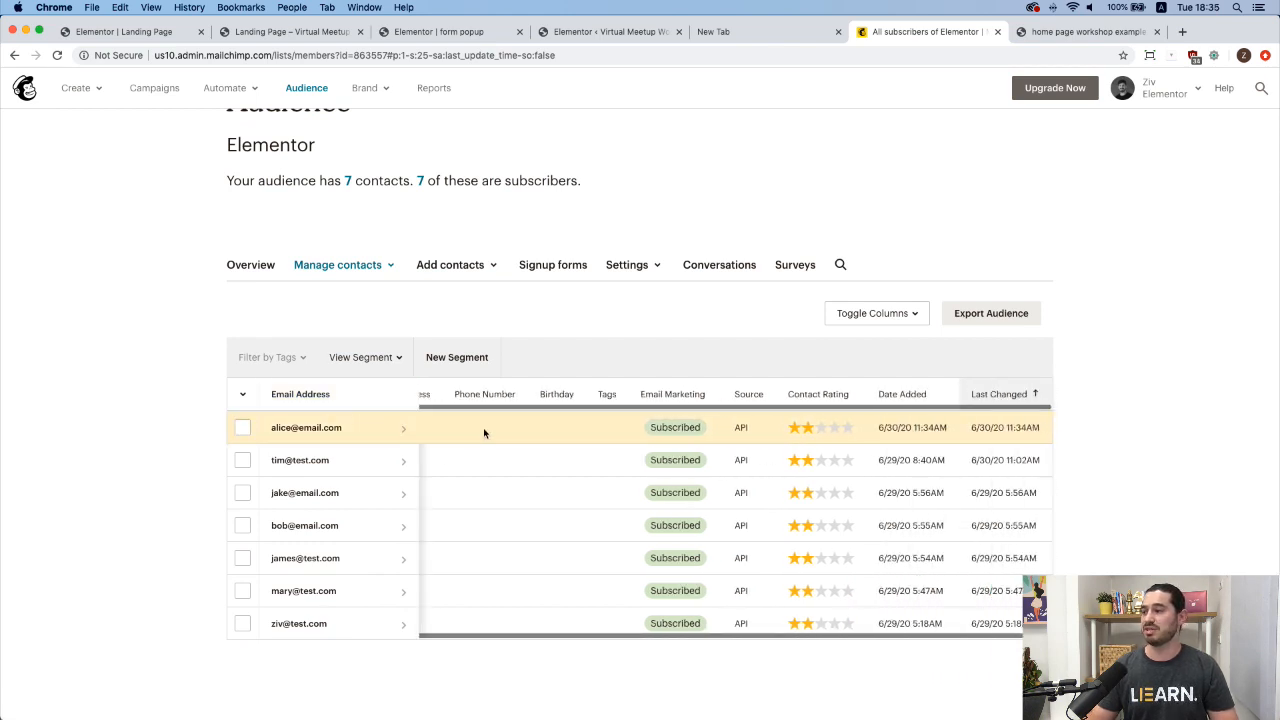
scroll(484, 432, left, 4)
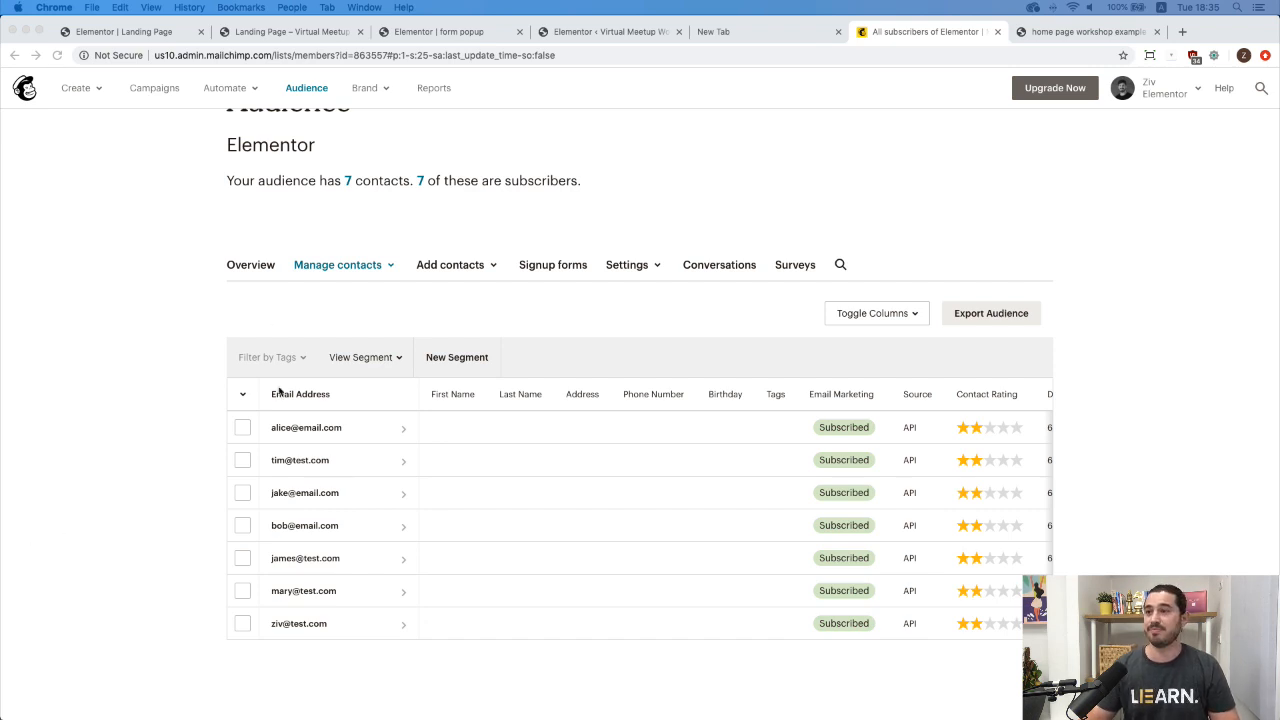
click(295, 31)
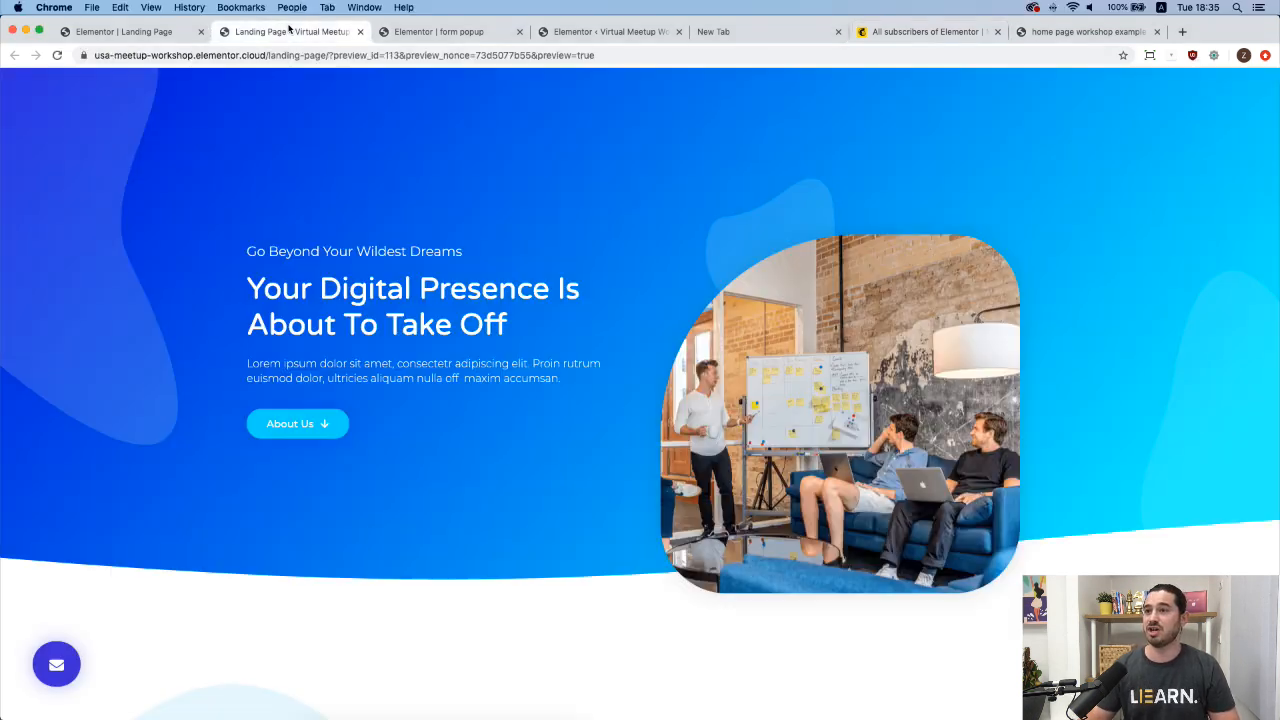
Switch over to the 'Elementor | form popup' template editor tab.
click(131, 35)
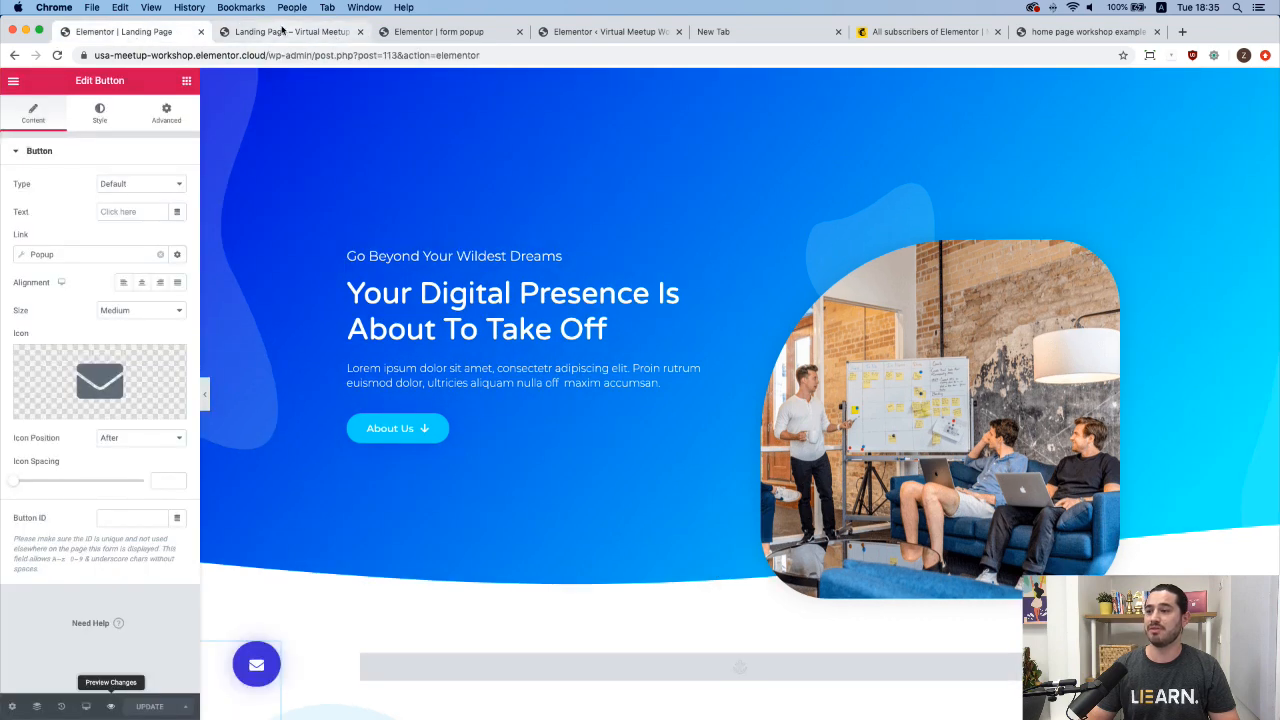
click(284, 32)
click(464, 36)
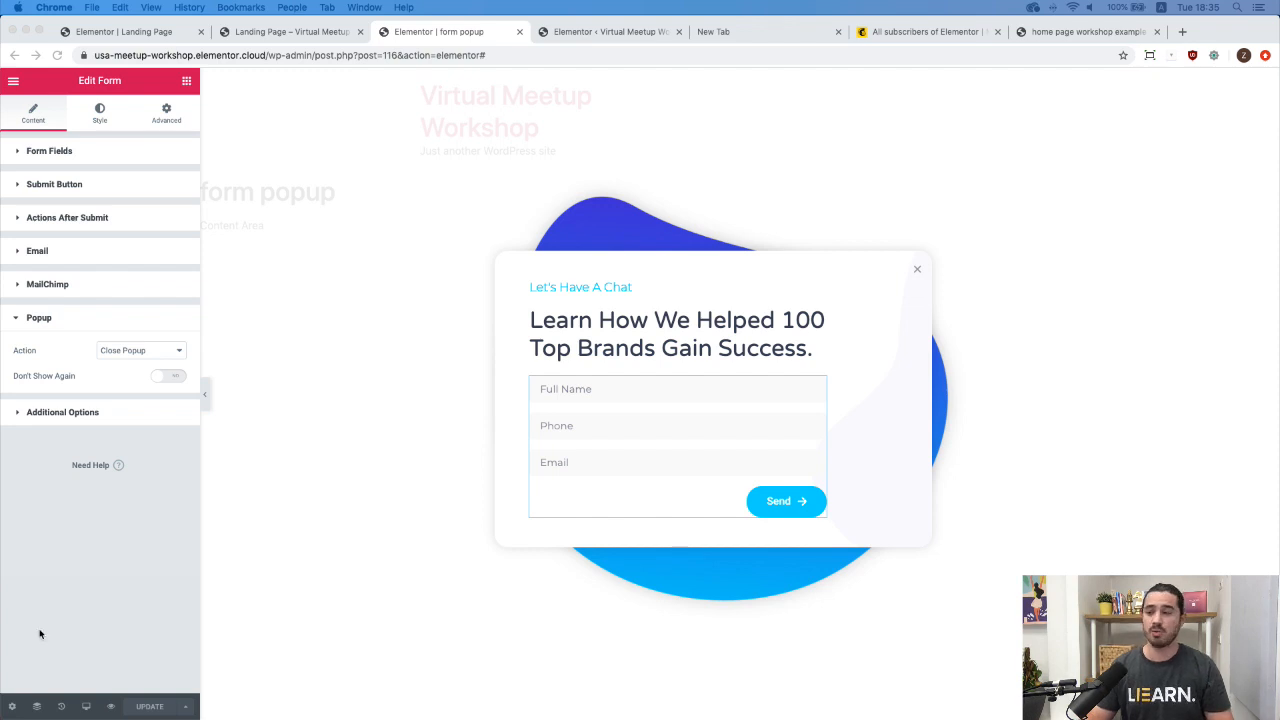
Preview the popup in Mobile responsive mode, then switch back to Desktop.
click(85, 707)
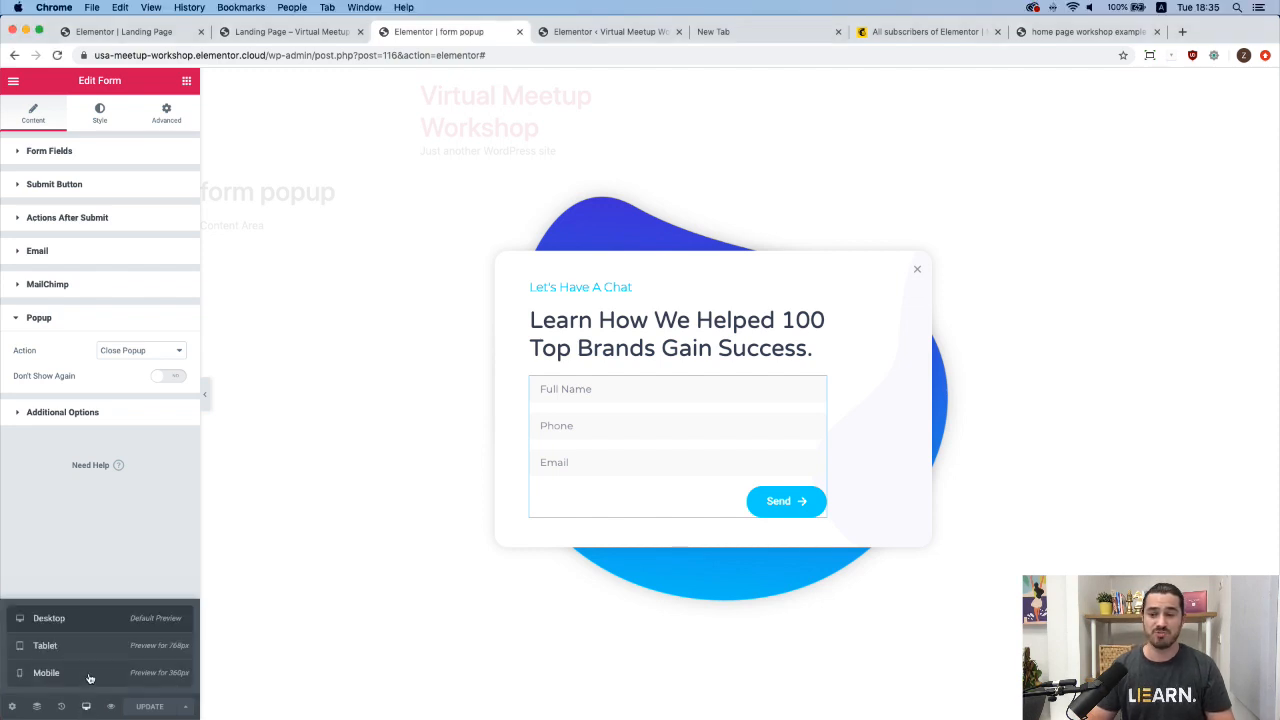
click(89, 677)
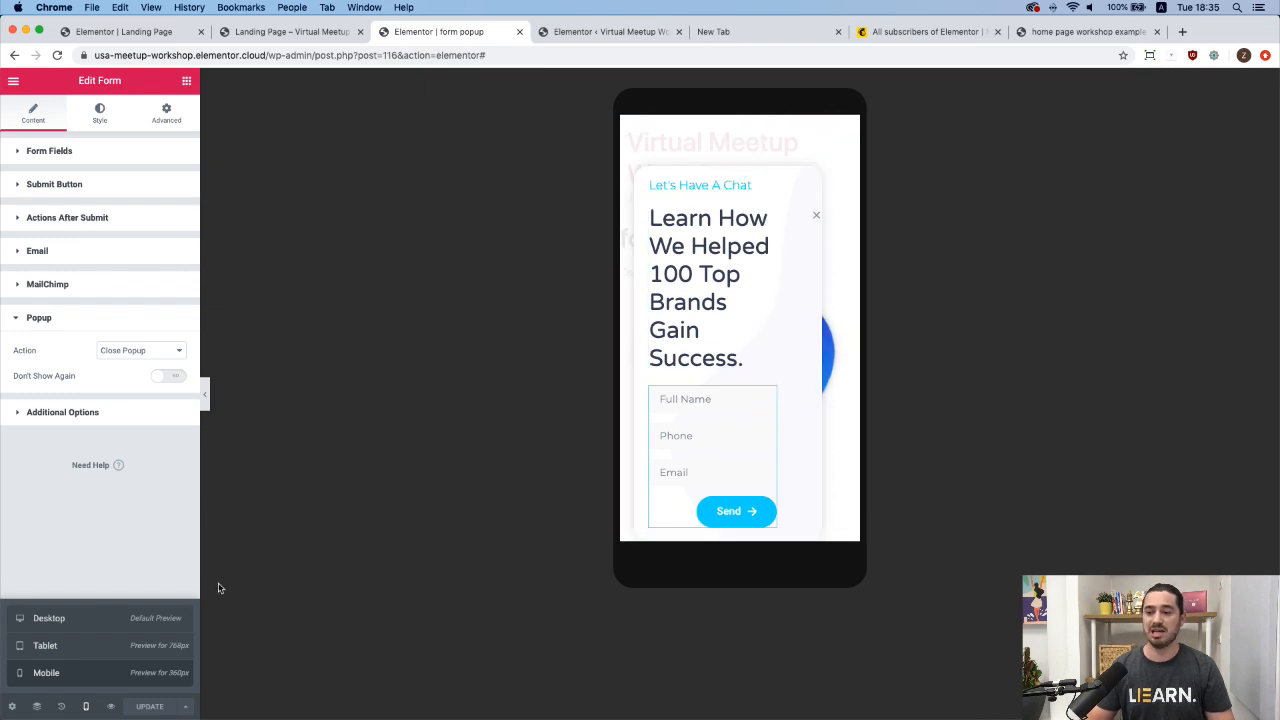
click(88, 620)
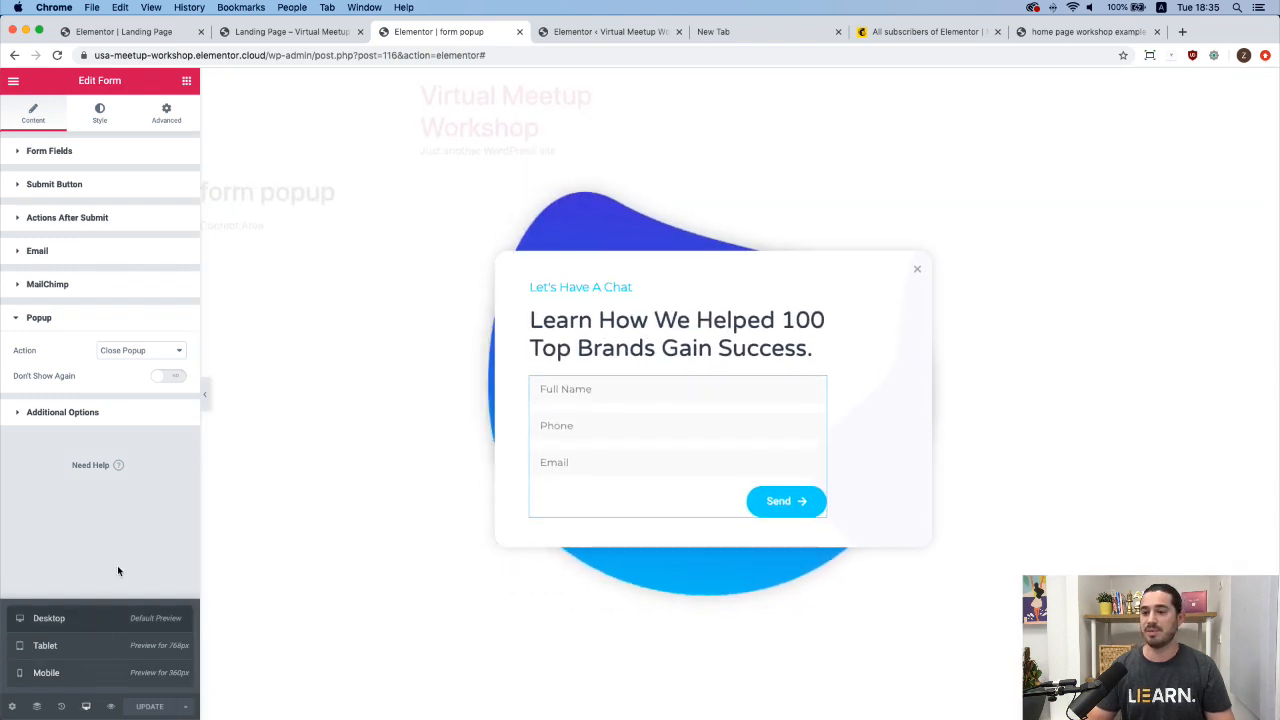